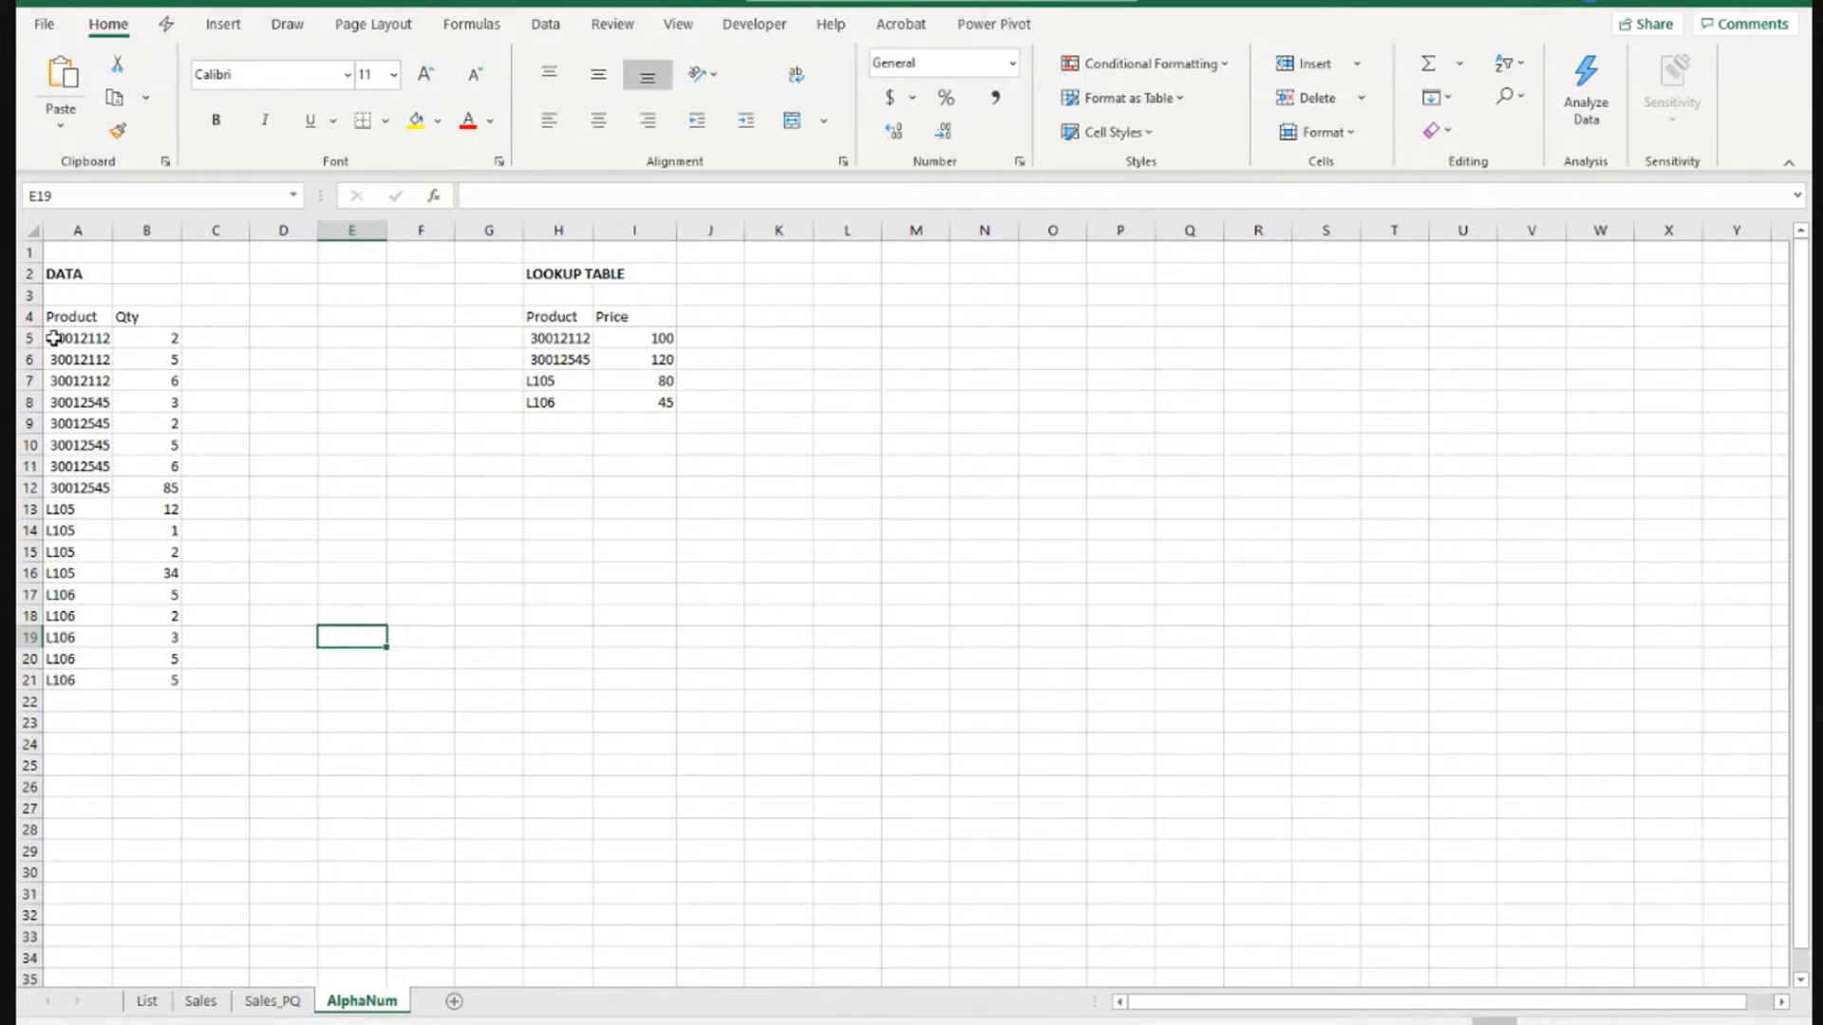
- Select the Product/Qty data and lookup entries, then inspect cells A6 and B6
{"action": "left_click_drag", "start_coordinate": [76, 320], "coordinate": [134, 683]}
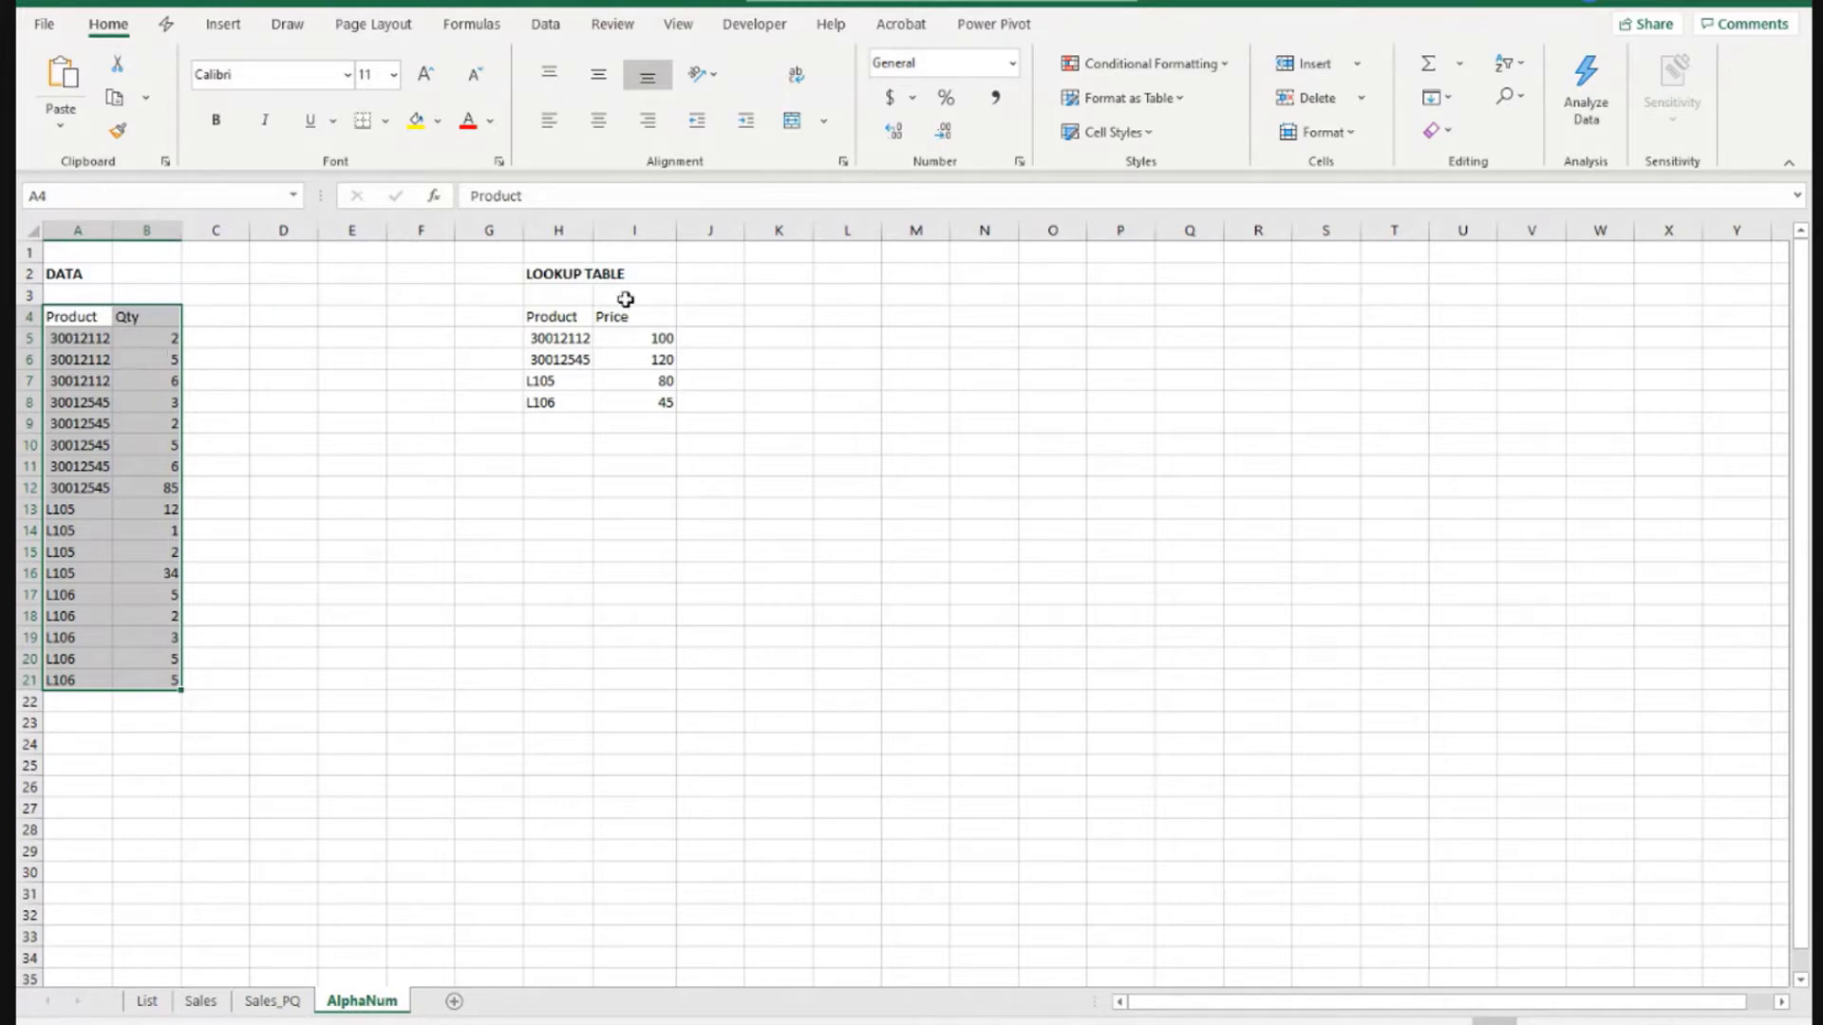
{"action": "left_click", "coordinate": [582, 320]}
{"action": "left_click_drag", "start_coordinate": [551, 321], "coordinate": [679, 383]}
{"action": "left_click_drag", "start_coordinate": [80, 319], "coordinate": [80, 384]}
{"action": "left_click", "coordinate": [80, 361]}
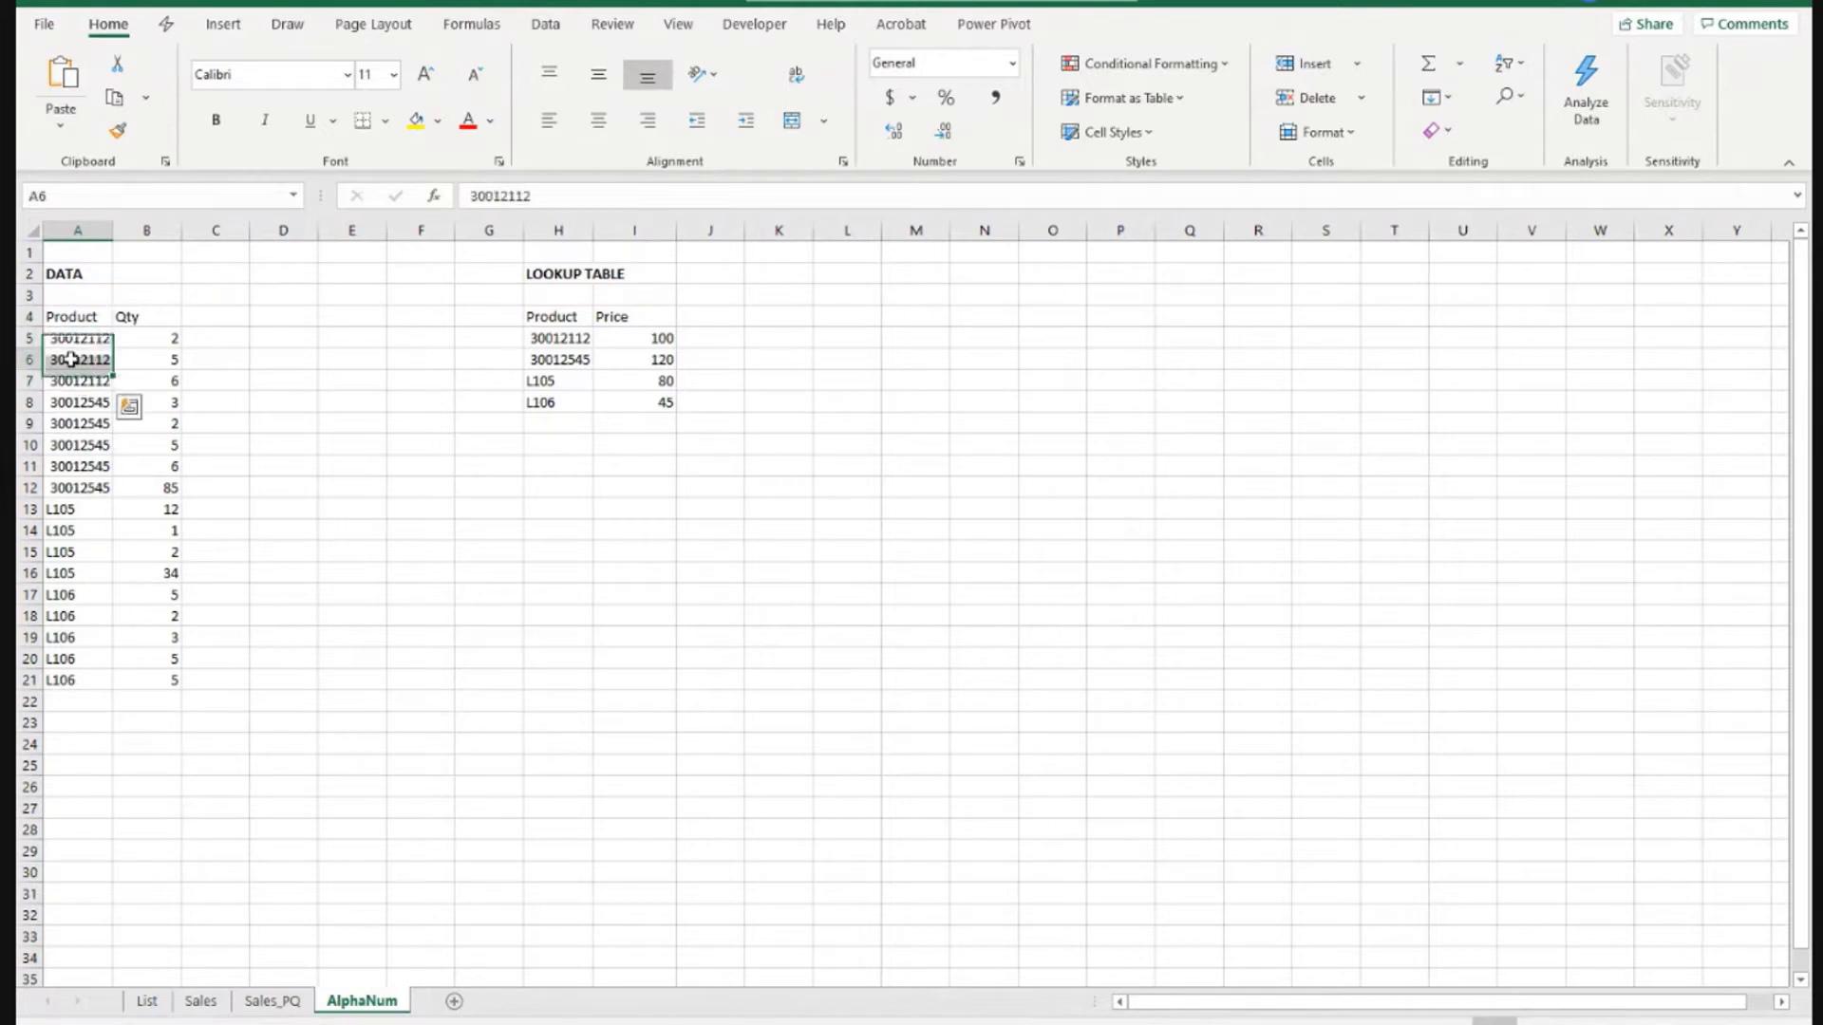
{"action": "left_click", "coordinate": [152, 359]}
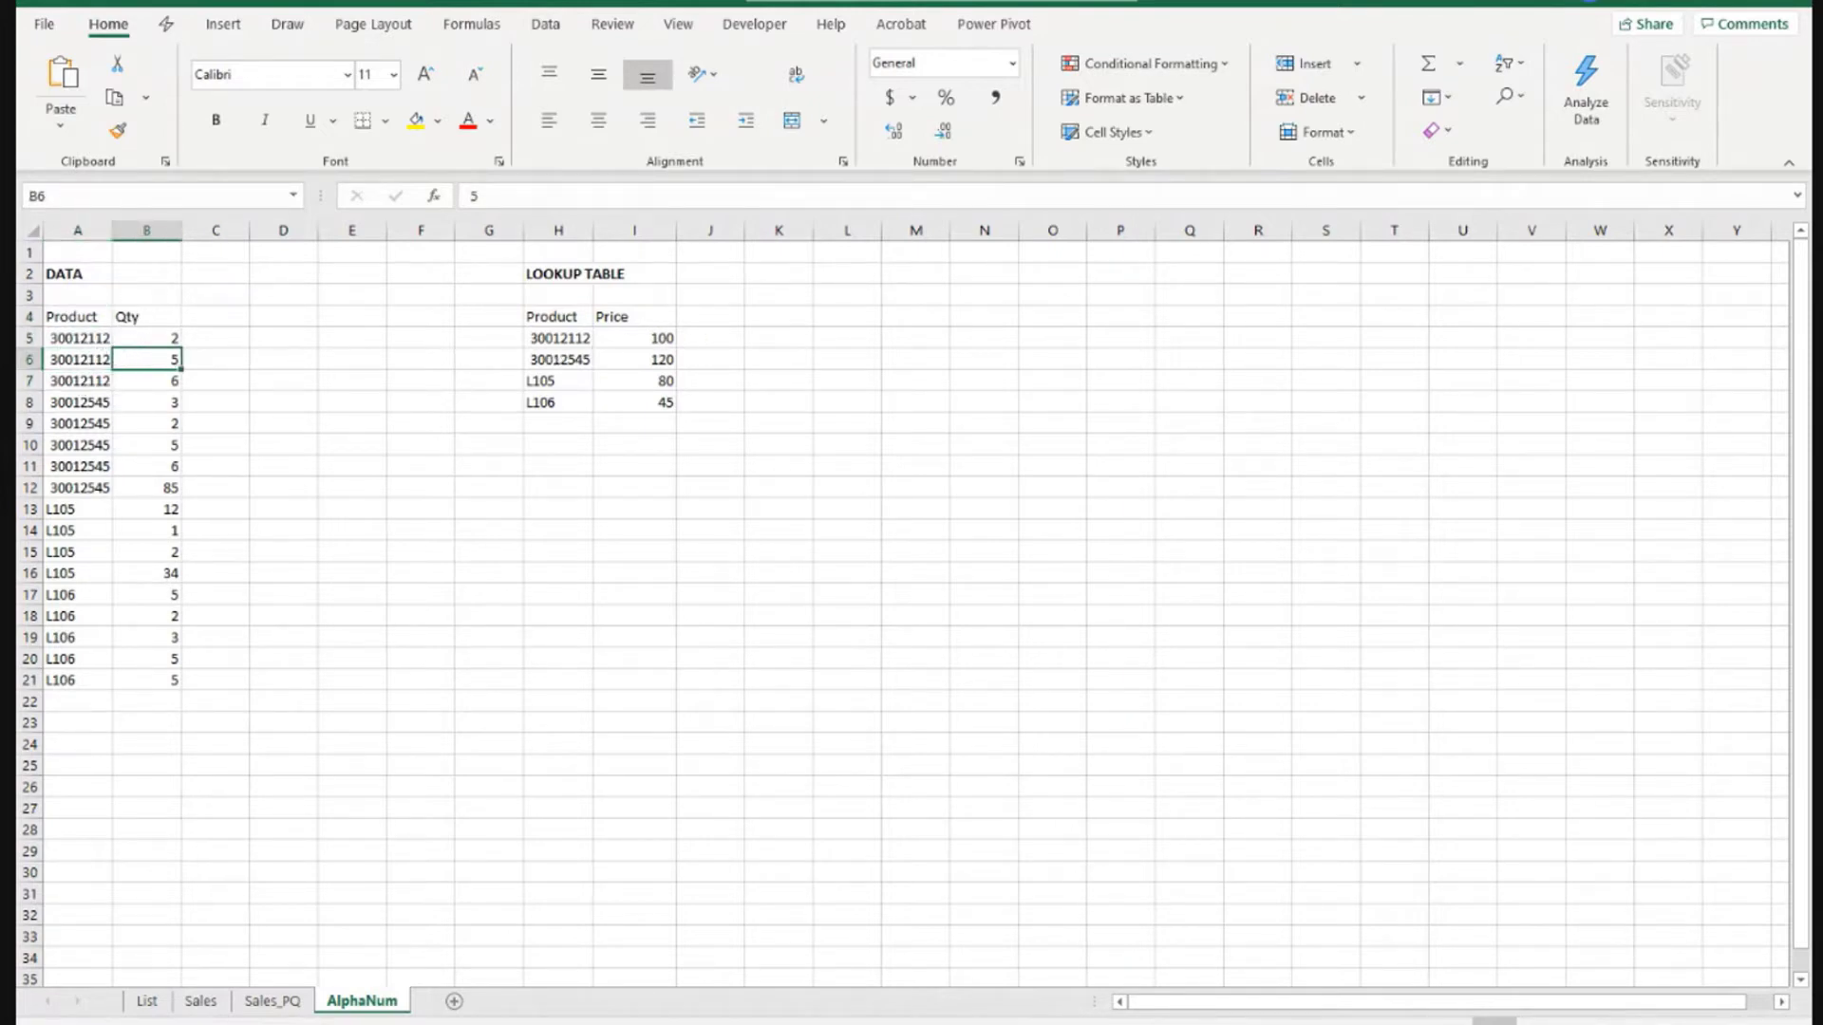
{"action": "left_click", "coordinate": [97, 361]}
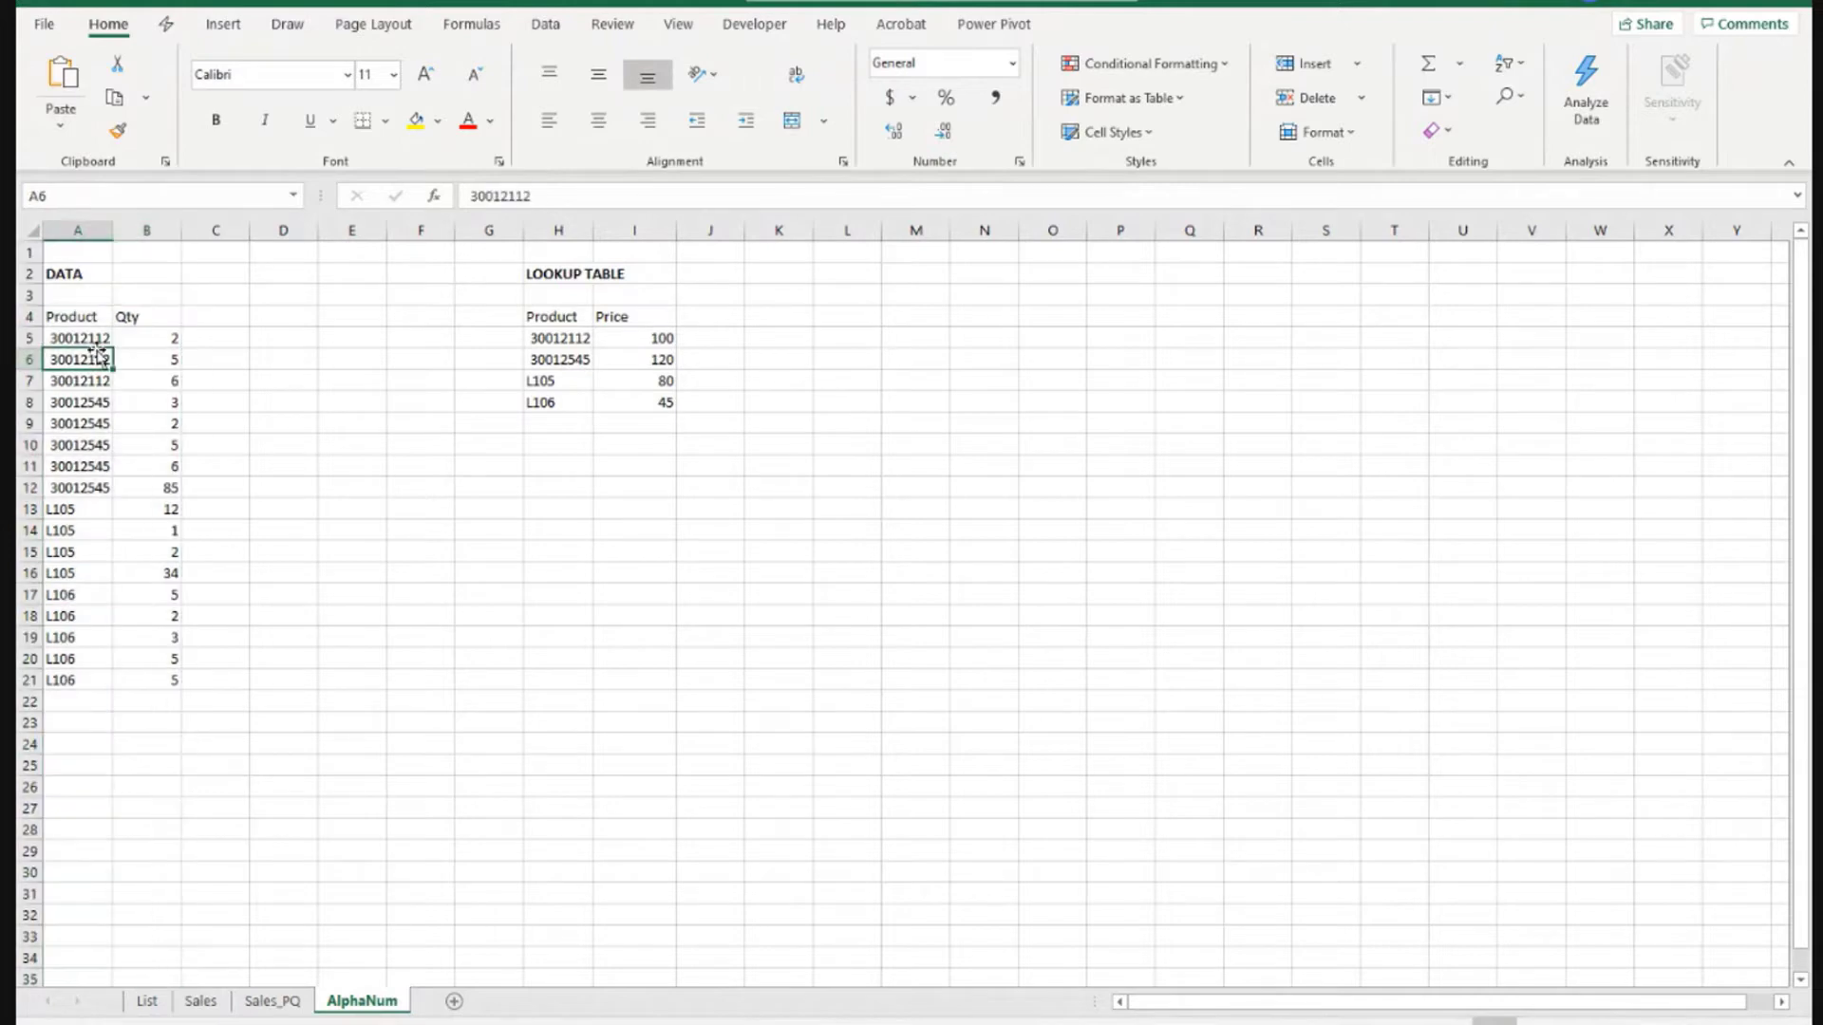
- Widen column A so the full product codes show, and check their number format
{"action": "scroll", "coordinate": [147, 232], "scroll_direction": "up", "scroll_amount": 2, "text": "ctrl"}
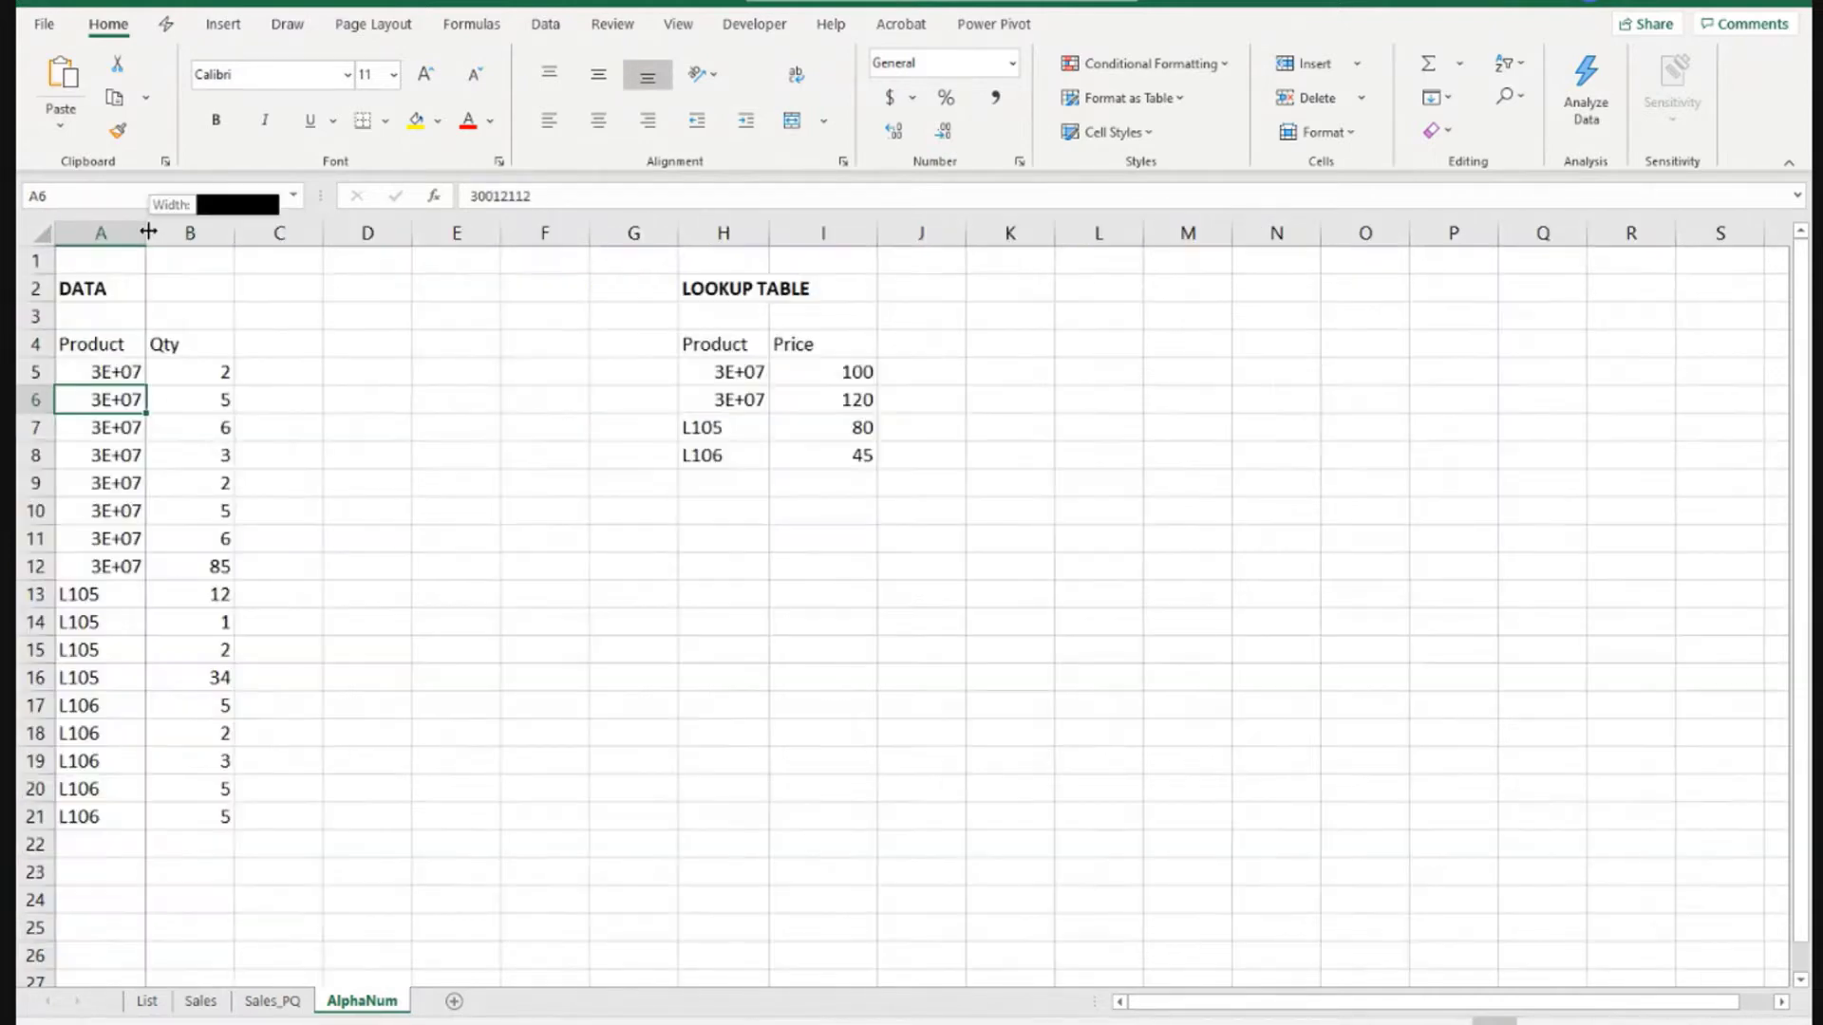
{"action": "left_click_drag", "start_coordinate": [149, 235], "coordinate": [203, 243]}
{"action": "left_click_drag", "start_coordinate": [114, 370], "coordinate": [126, 566]}
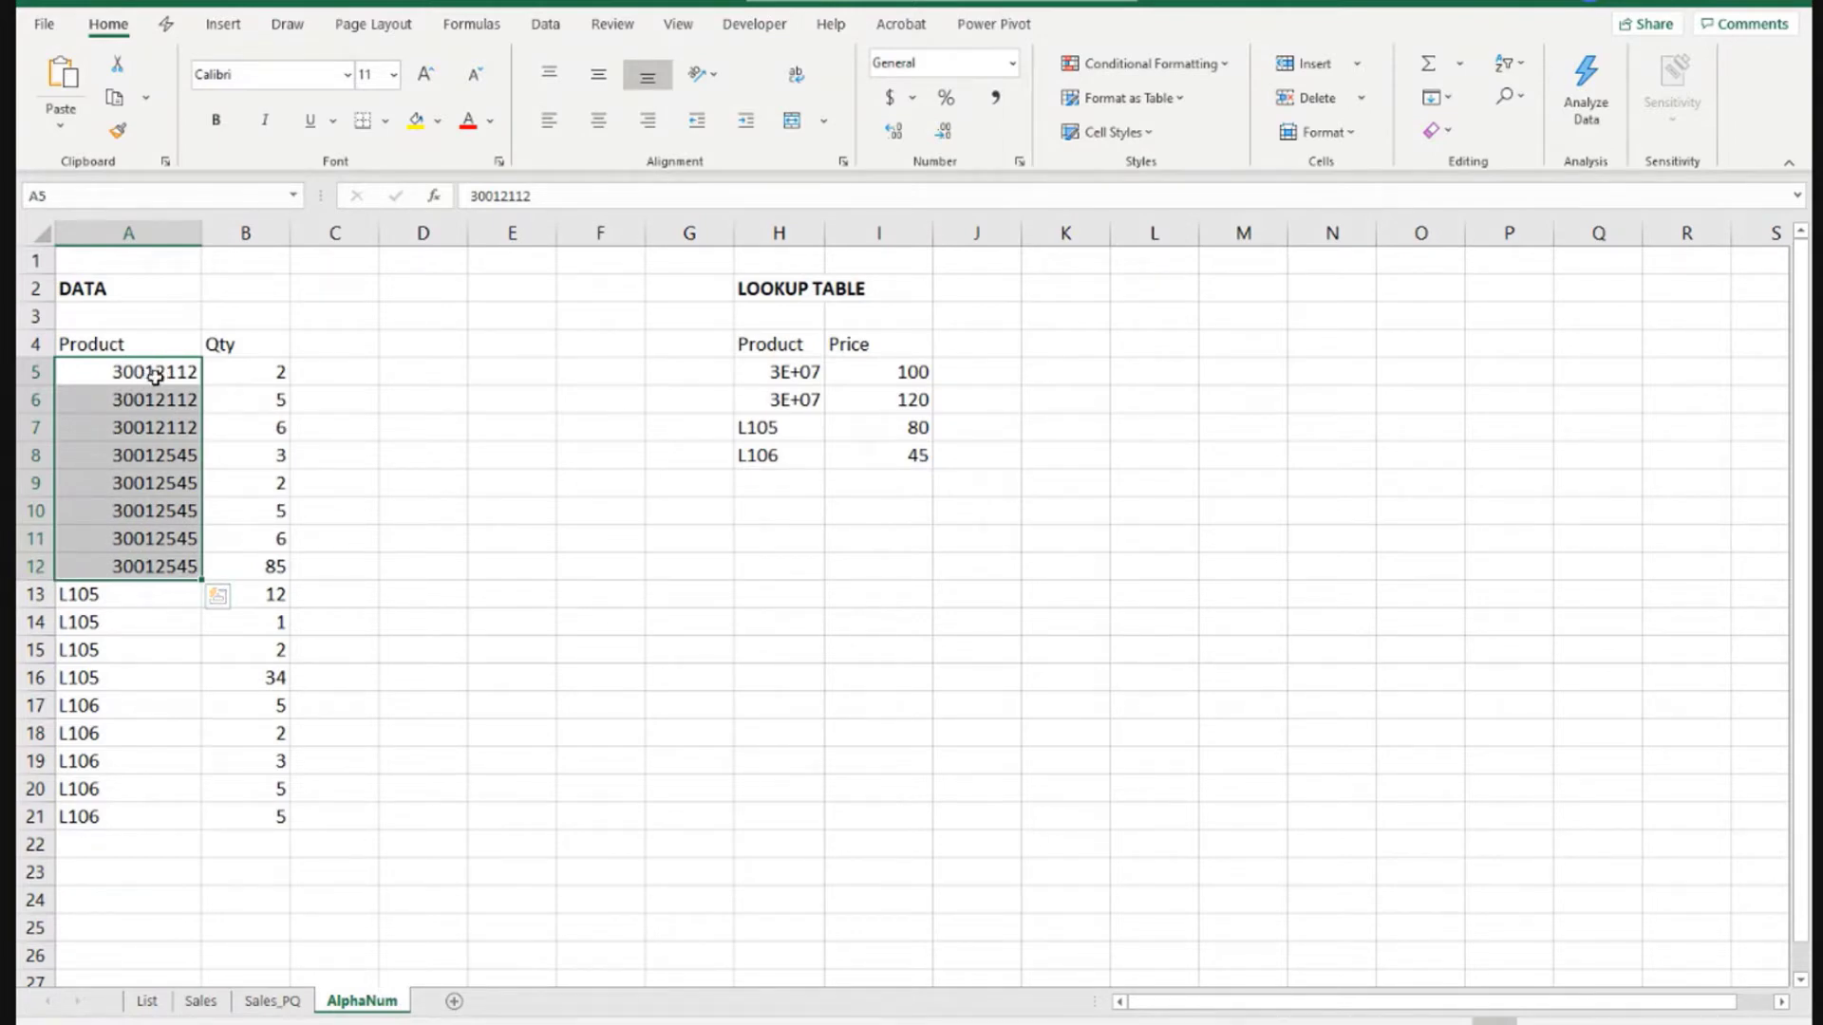
{"action": "left_click", "coordinate": [145, 371]}
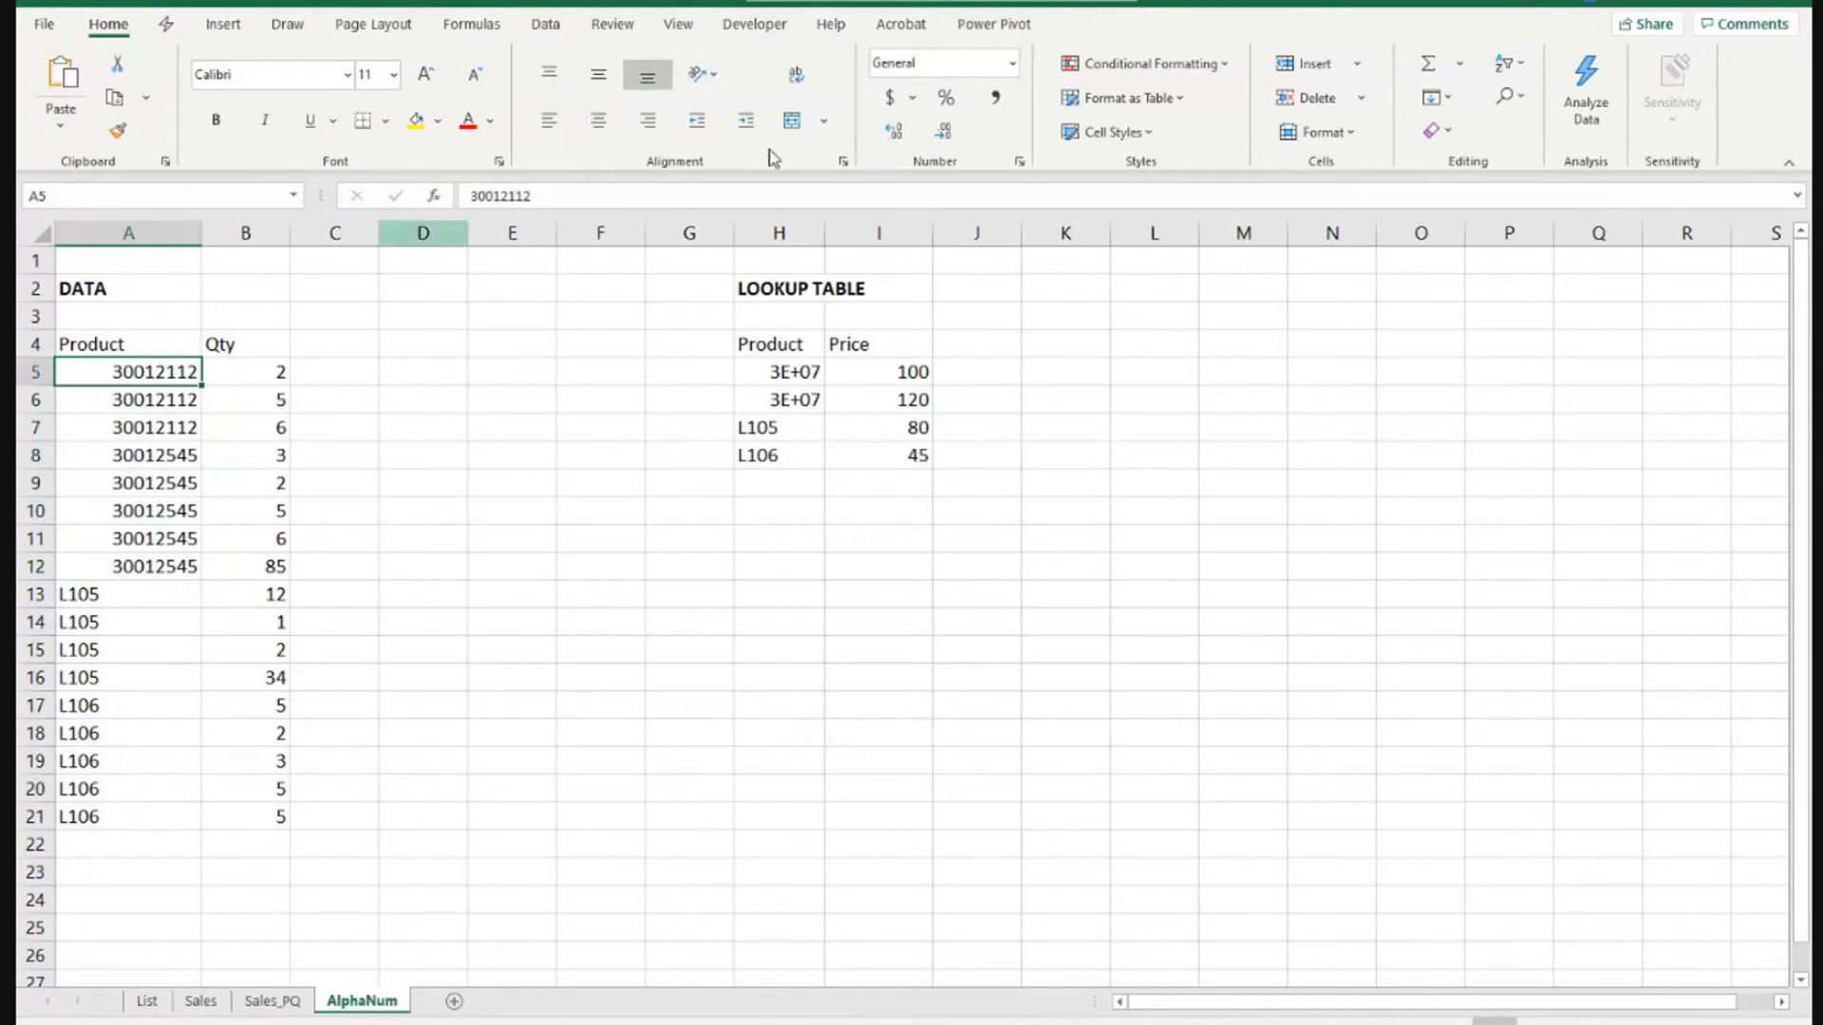
{"action": "left_click", "coordinate": [933, 66]}
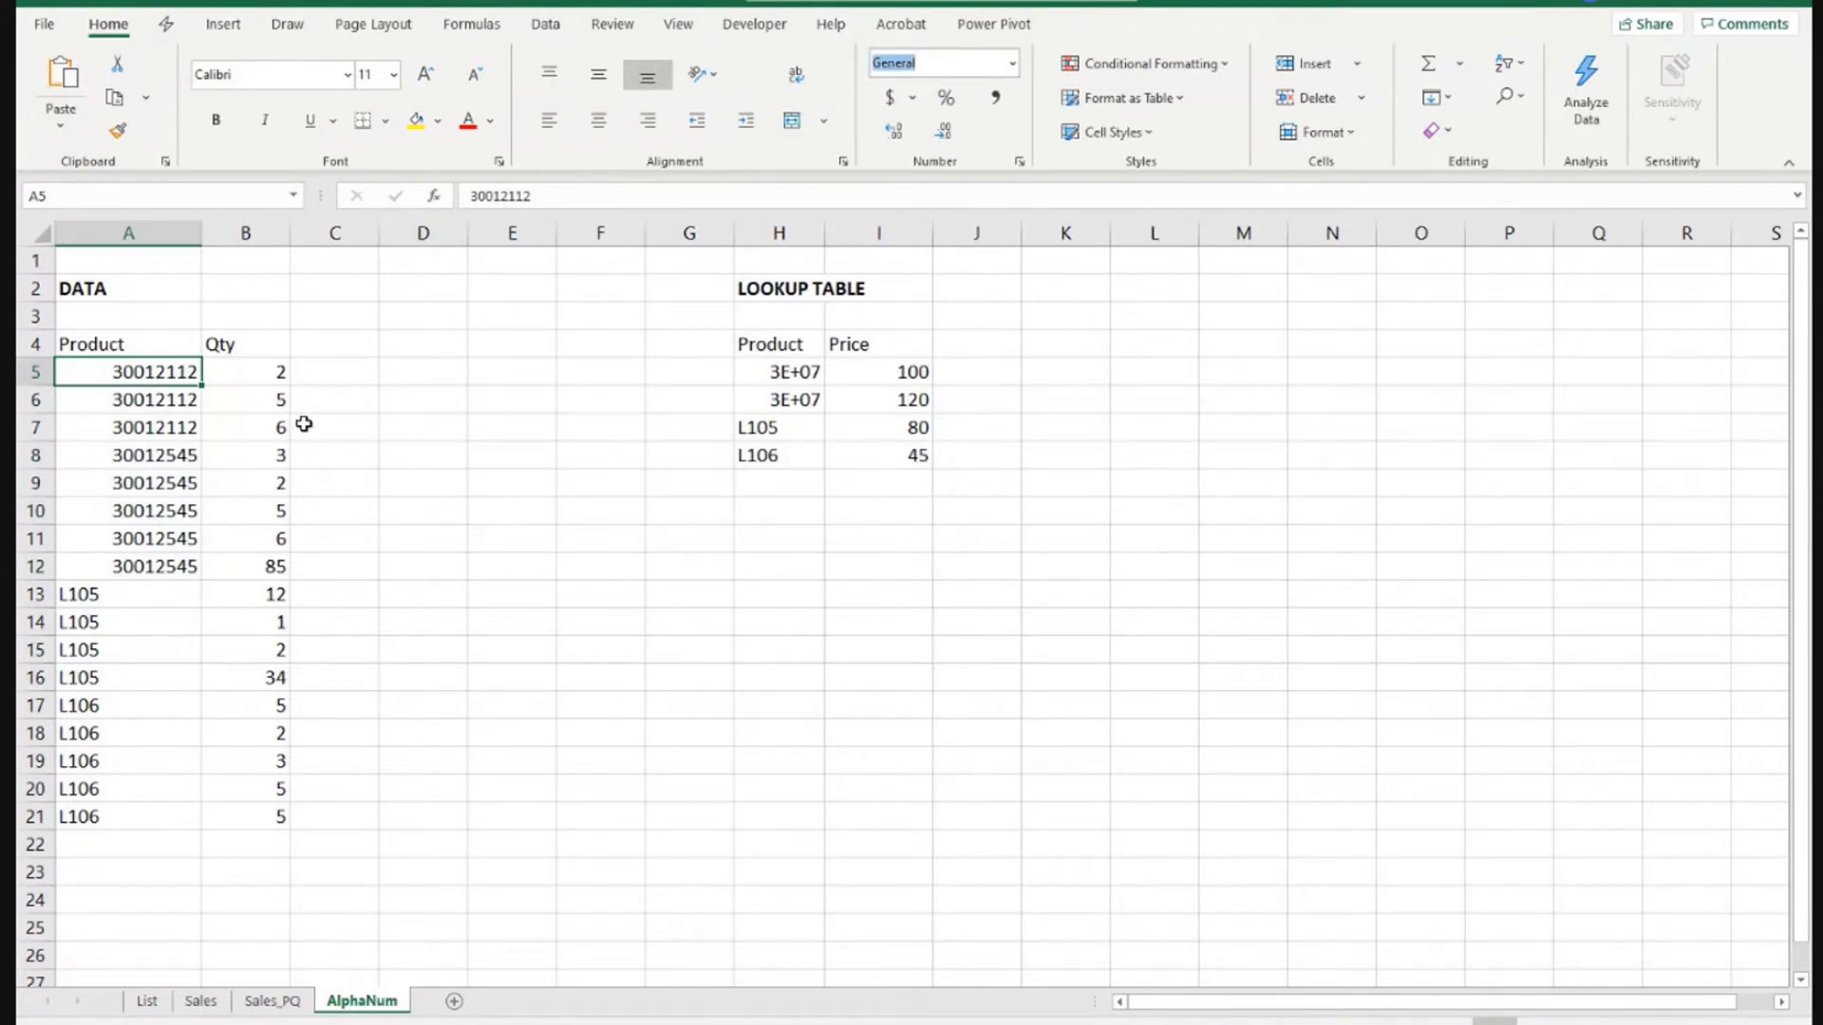
- Step through numeric codes A5:A12, then the text codes from L105 in A13:A20
{"action": "left_click", "coordinate": [155, 400]}
{"action": "left_click", "coordinate": [155, 454]}
{"action": "left_click", "coordinate": [155, 511]}
{"action": "left_click", "coordinate": [154, 538]}
{"action": "left_click", "coordinate": [155, 568]}
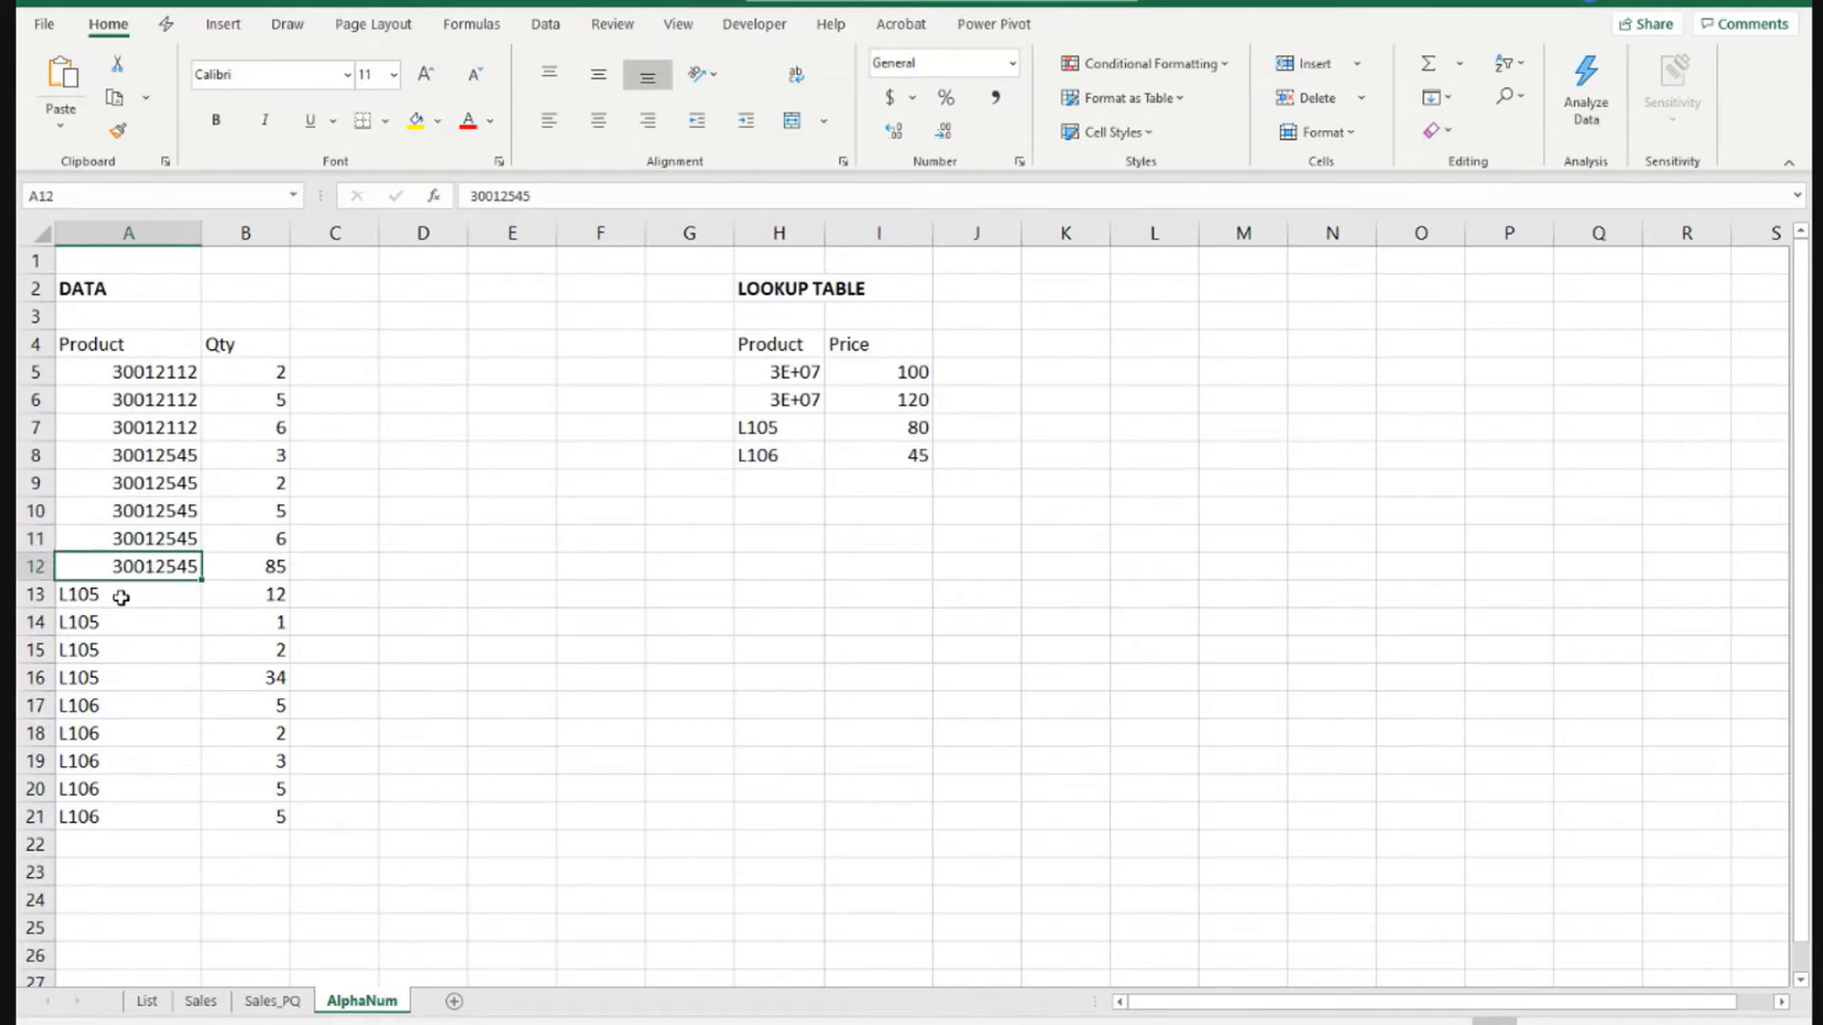
{"action": "left_click", "coordinate": [115, 596]}
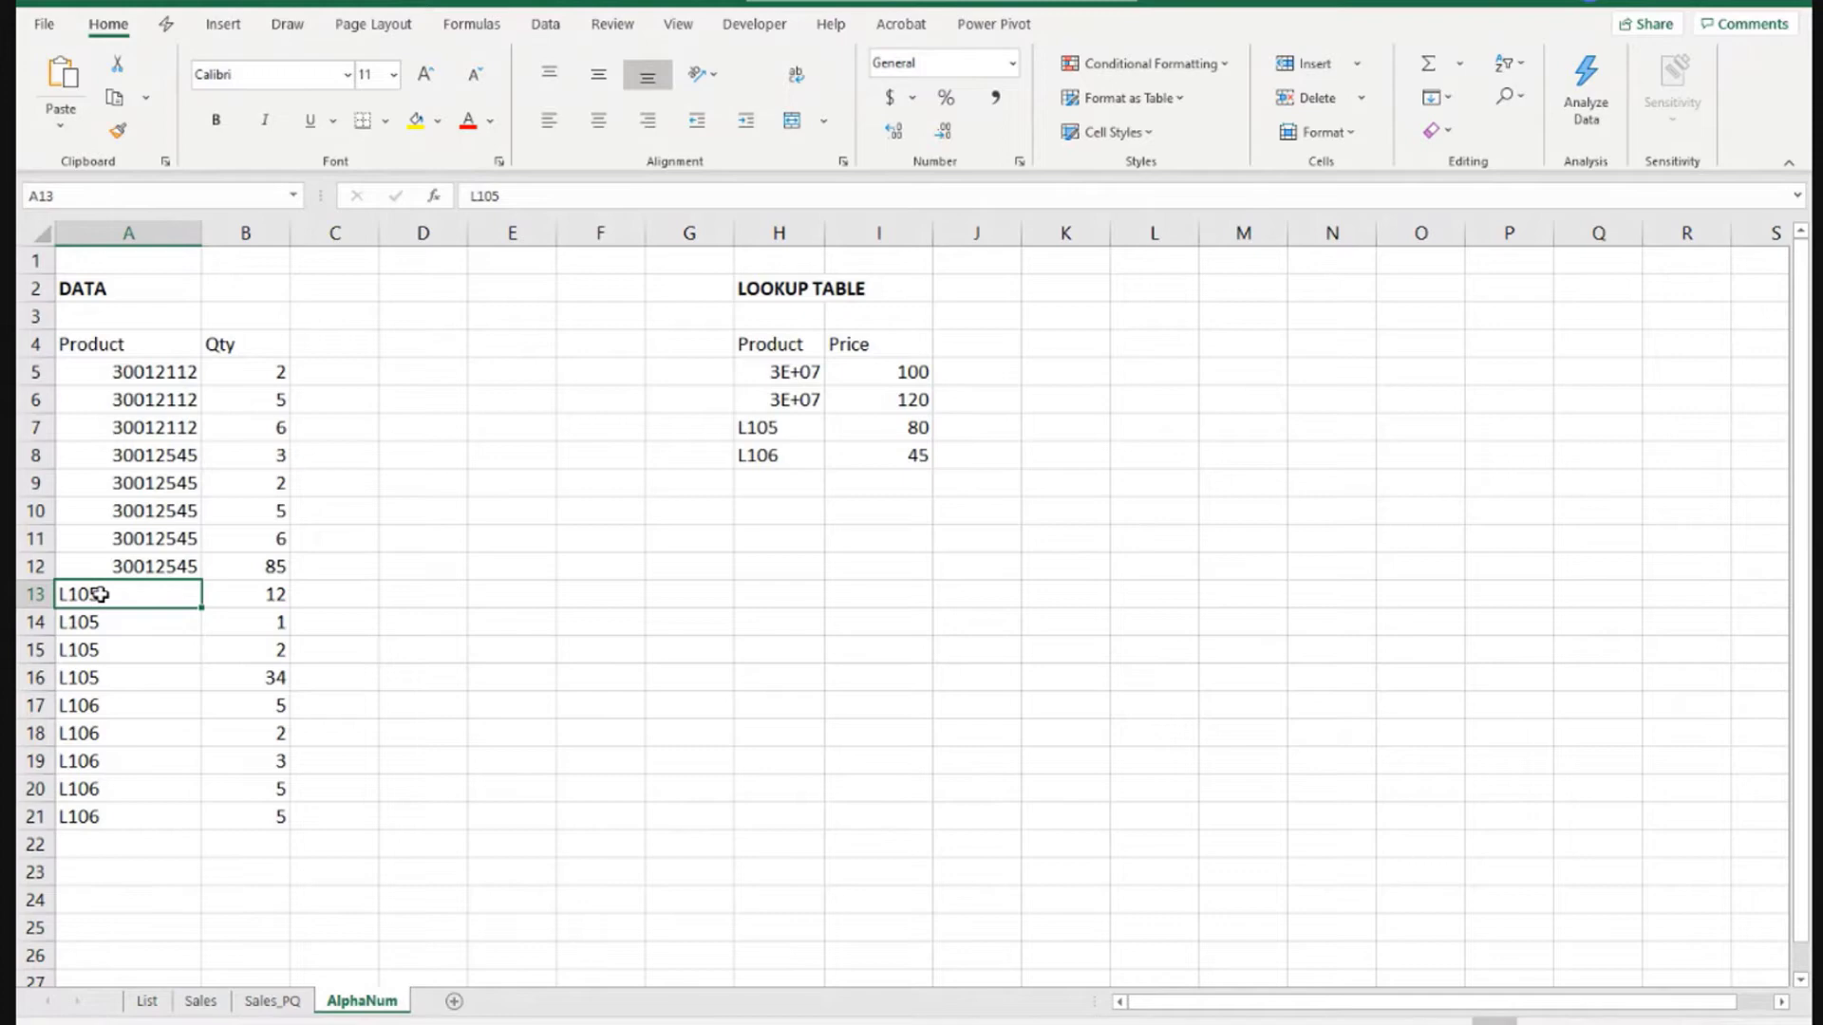
{"action": "left_click_drag", "start_coordinate": [100, 594], "coordinate": [146, 798]}
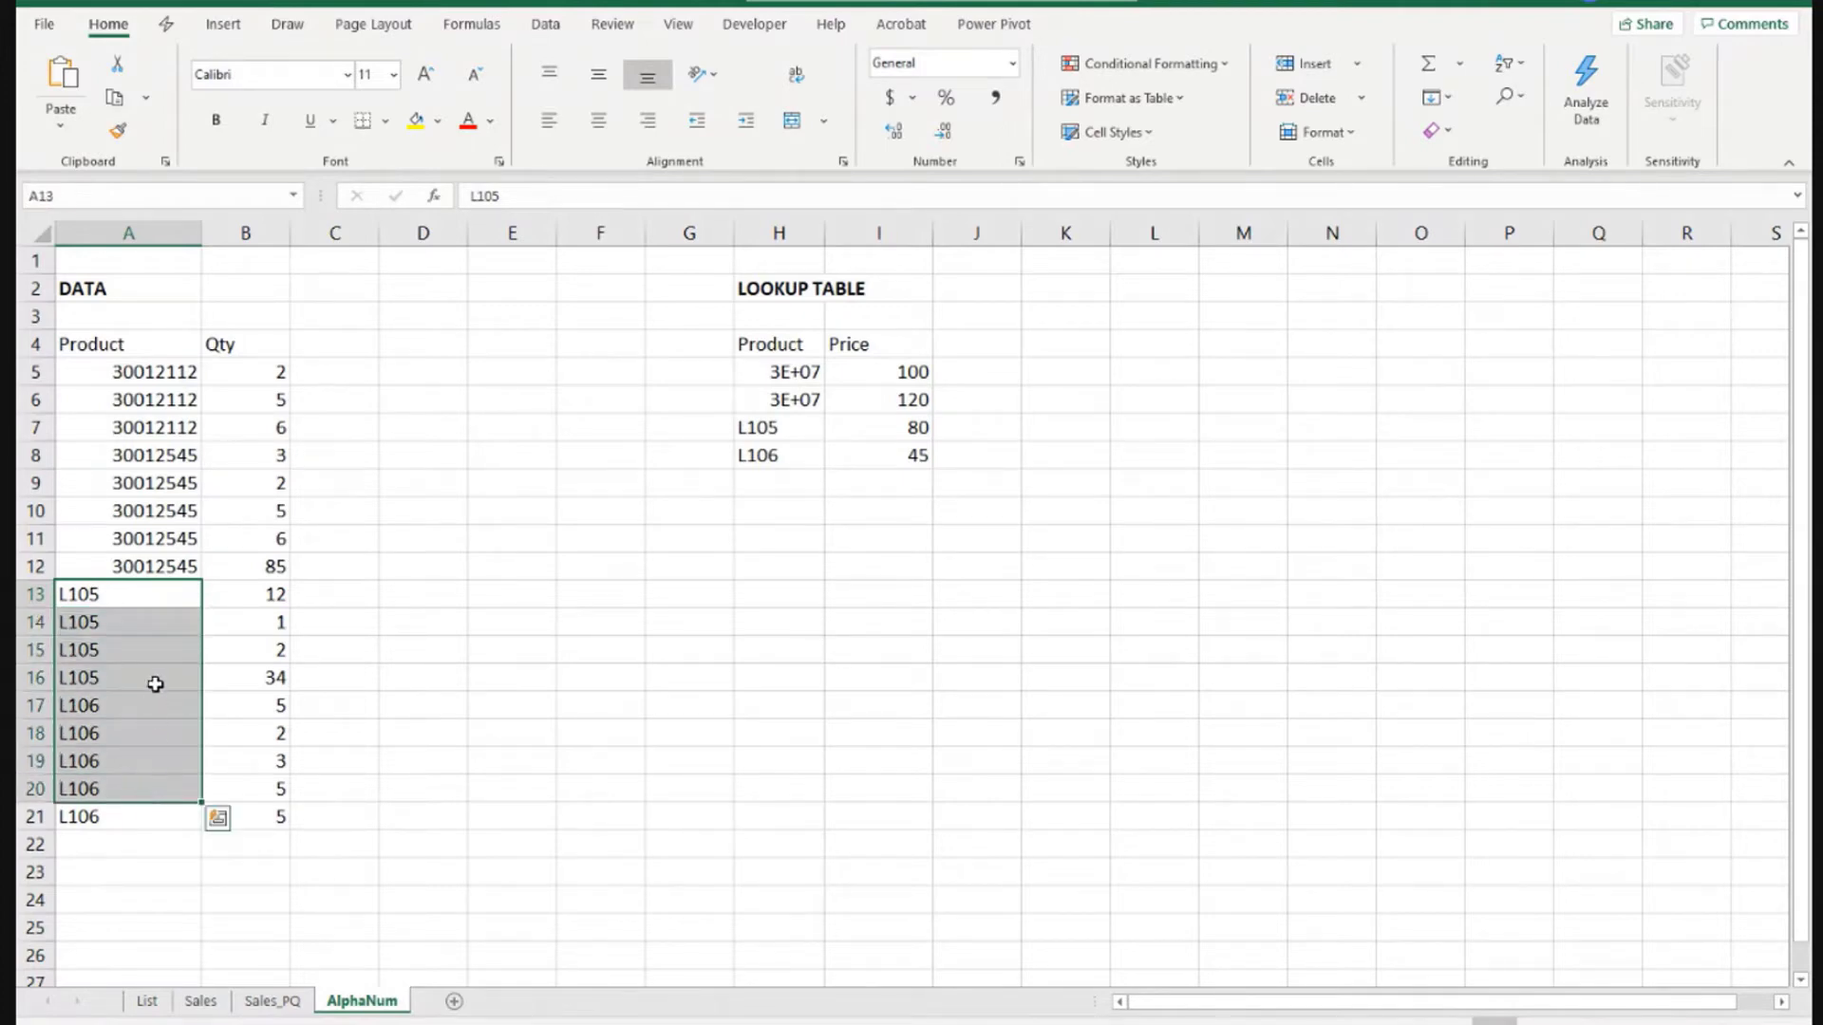
- Widen column H so lookup codes H5:H8 show in full
{"action": "left_click_drag", "start_coordinate": [824, 233], "coordinate": [884, 233]}
{"action": "left_click_drag", "start_coordinate": [806, 371], "coordinate": [807, 456]}
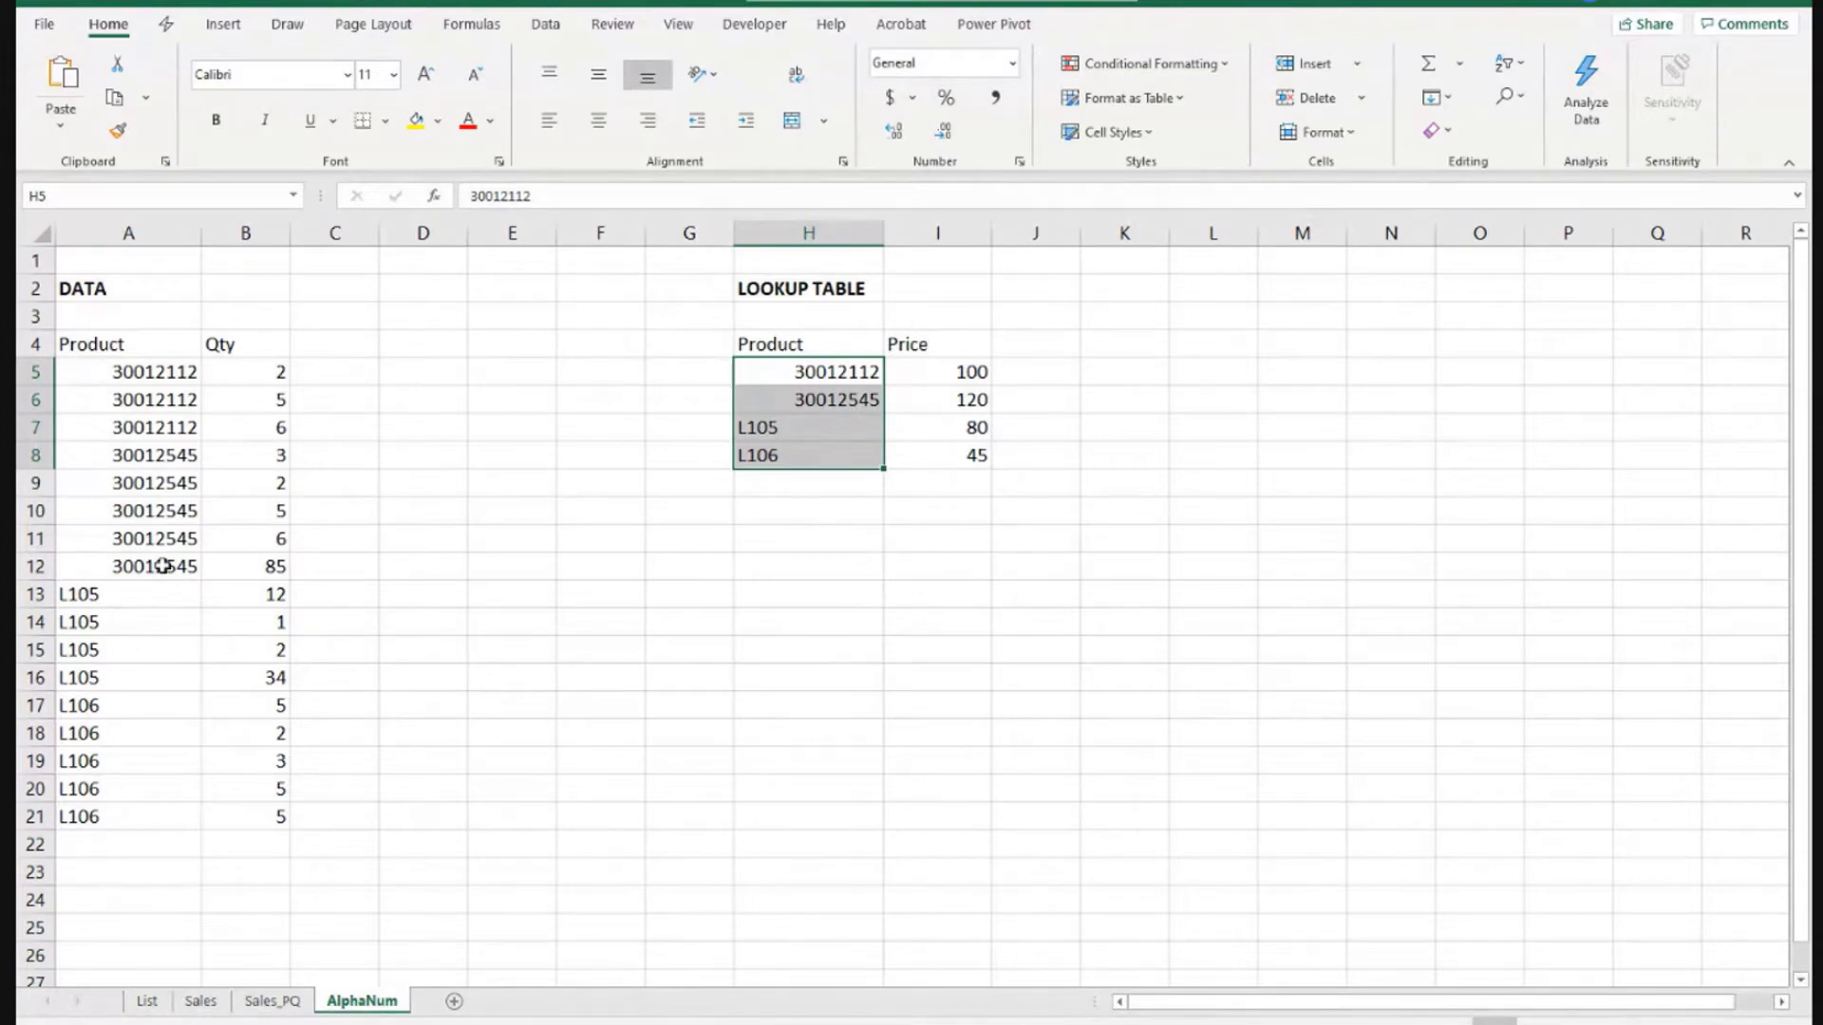
{"action": "key", "text": "Down"}
{"action": "key", "text": "Down"}
{"action": "key", "text": "Down"}
{"action": "key", "text": "Down"}
{"action": "key", "text": "Down"}
{"action": "key", "text": "Down"}
{"action": "key", "text": "Down"}
{"action": "key", "text": "Down"}
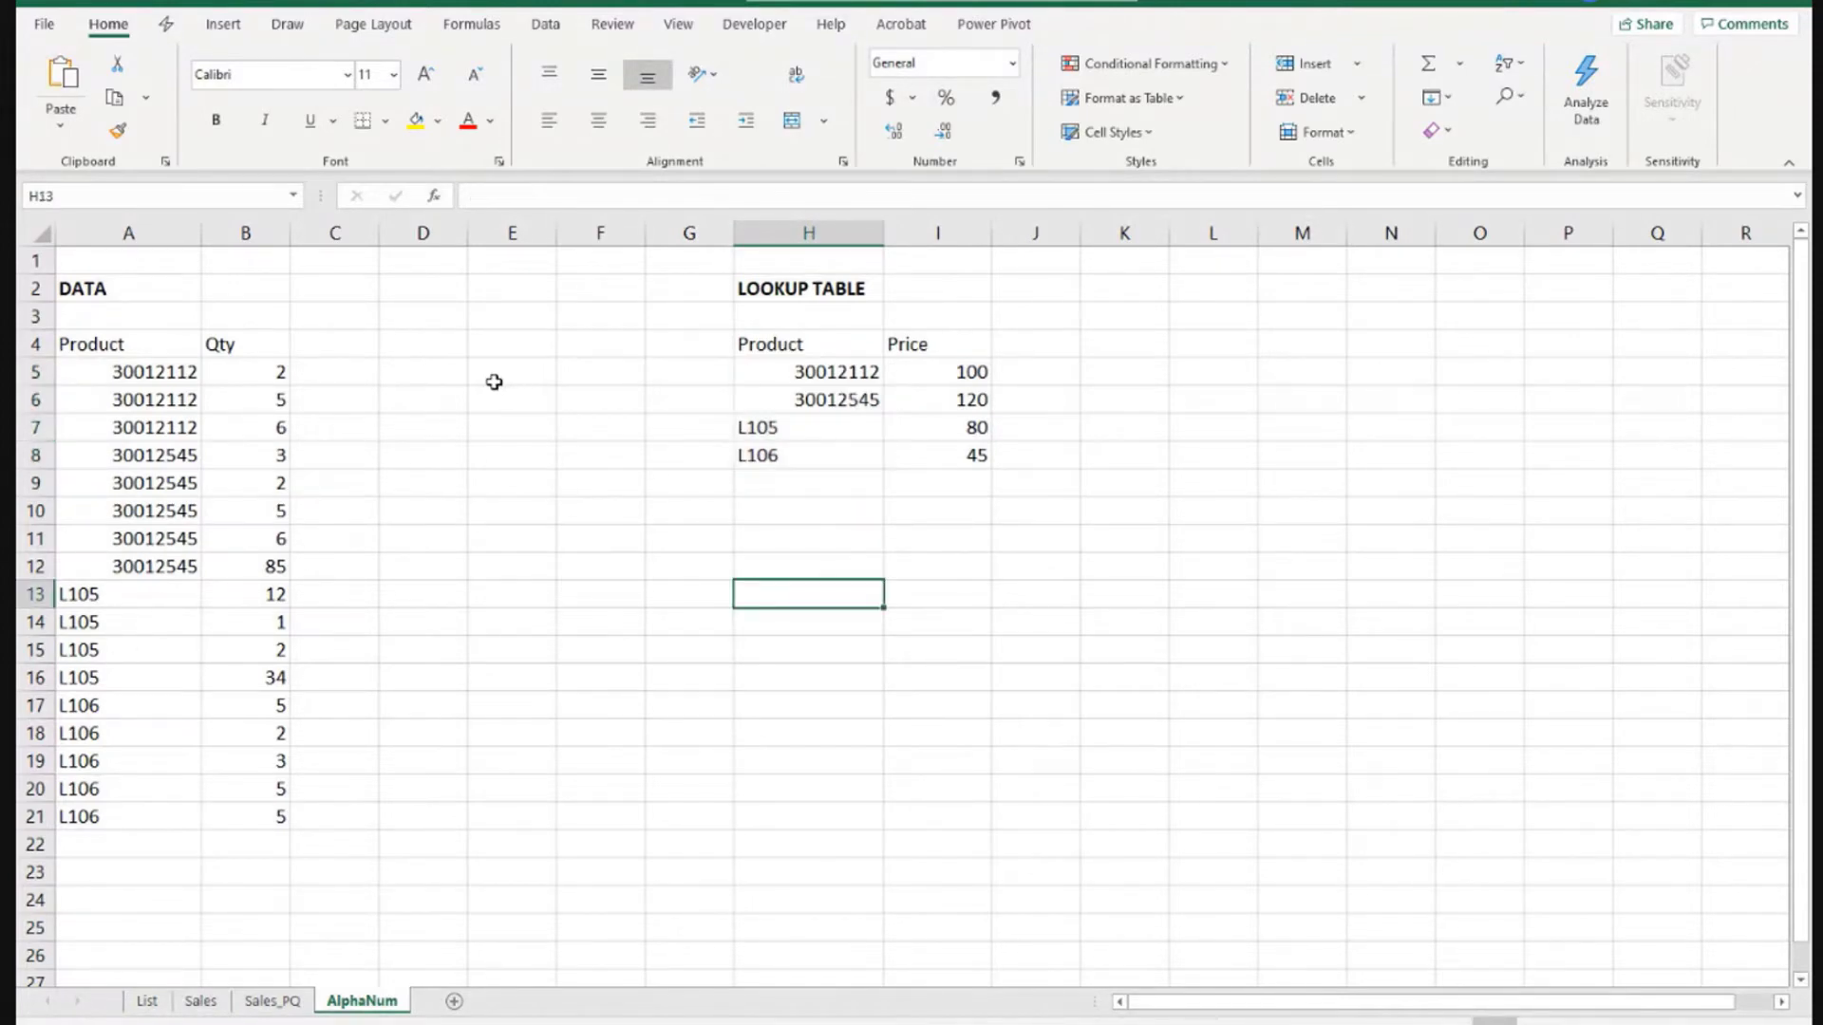
- Insert blank columns at E, shifting the lookup table to K4:L8, and reselect A4:B21
{"action": "left_click", "coordinate": [529, 228]}
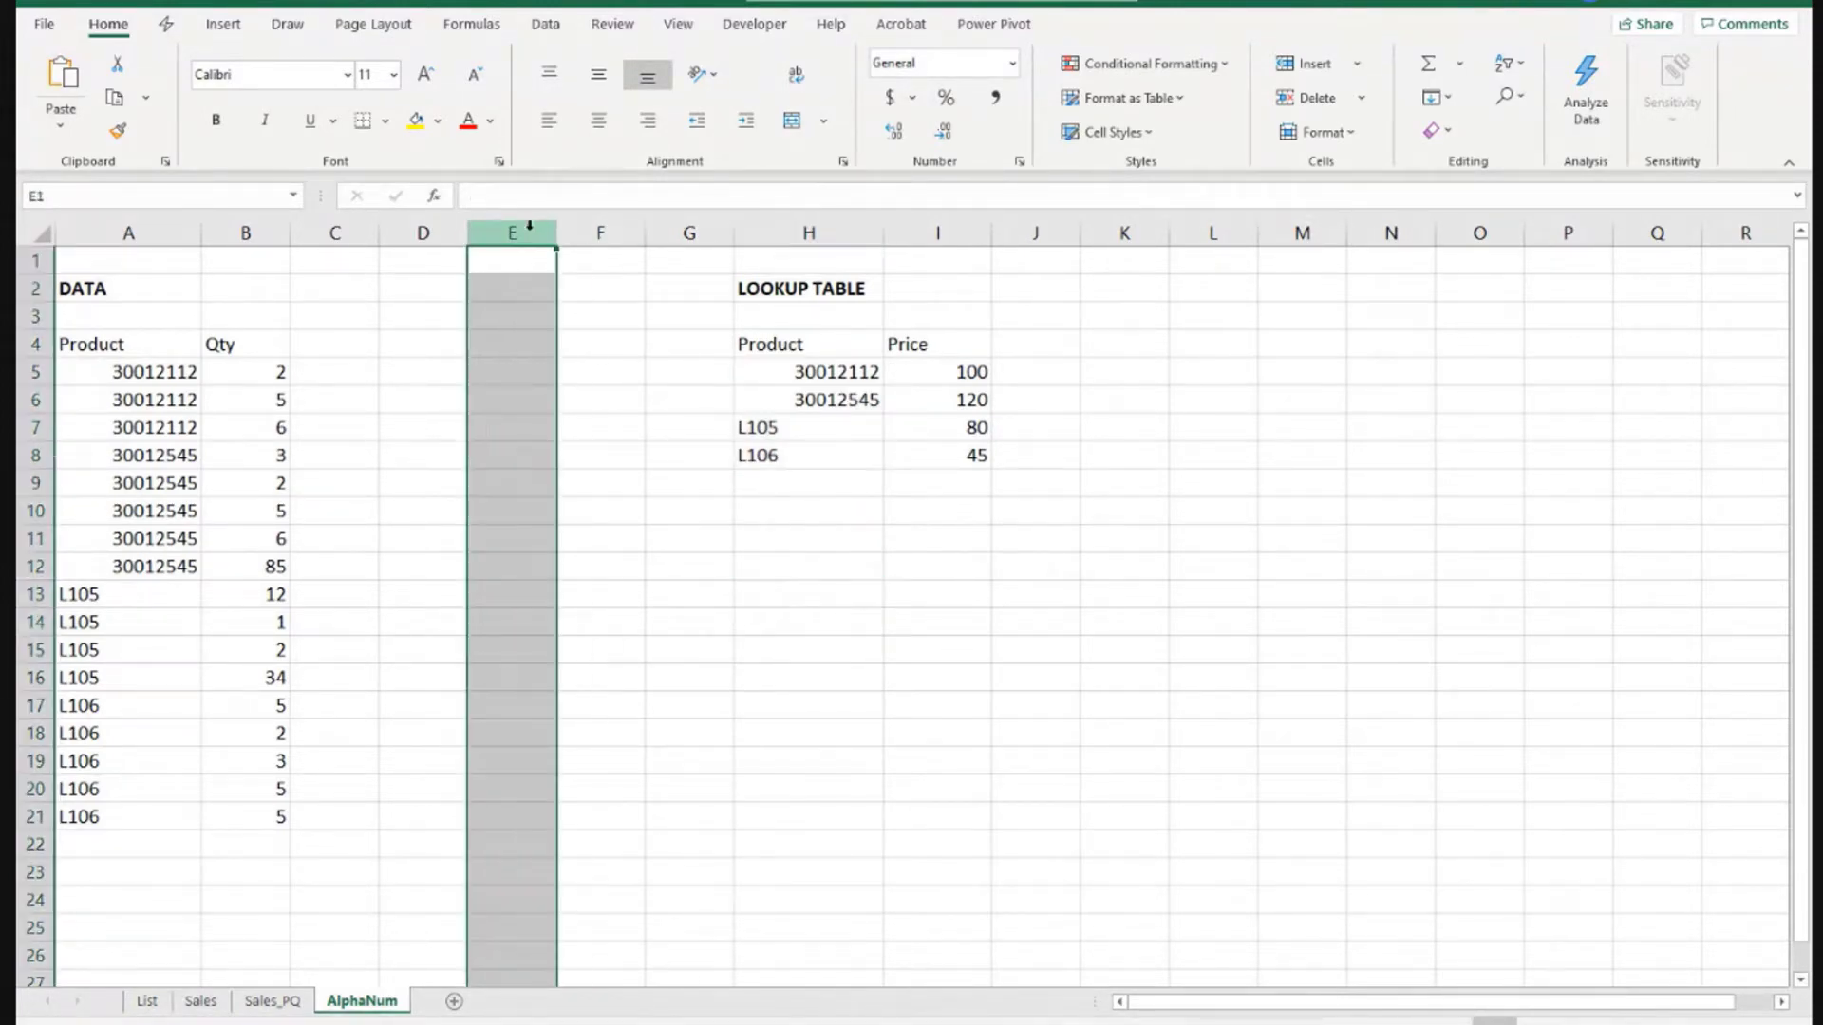
{"action": "key", "text": "ctrl+shift+plus"}
{"action": "key", "text": "ctrl+shift+plus"}
{"action": "key", "text": "ctrl+shift+plus"}
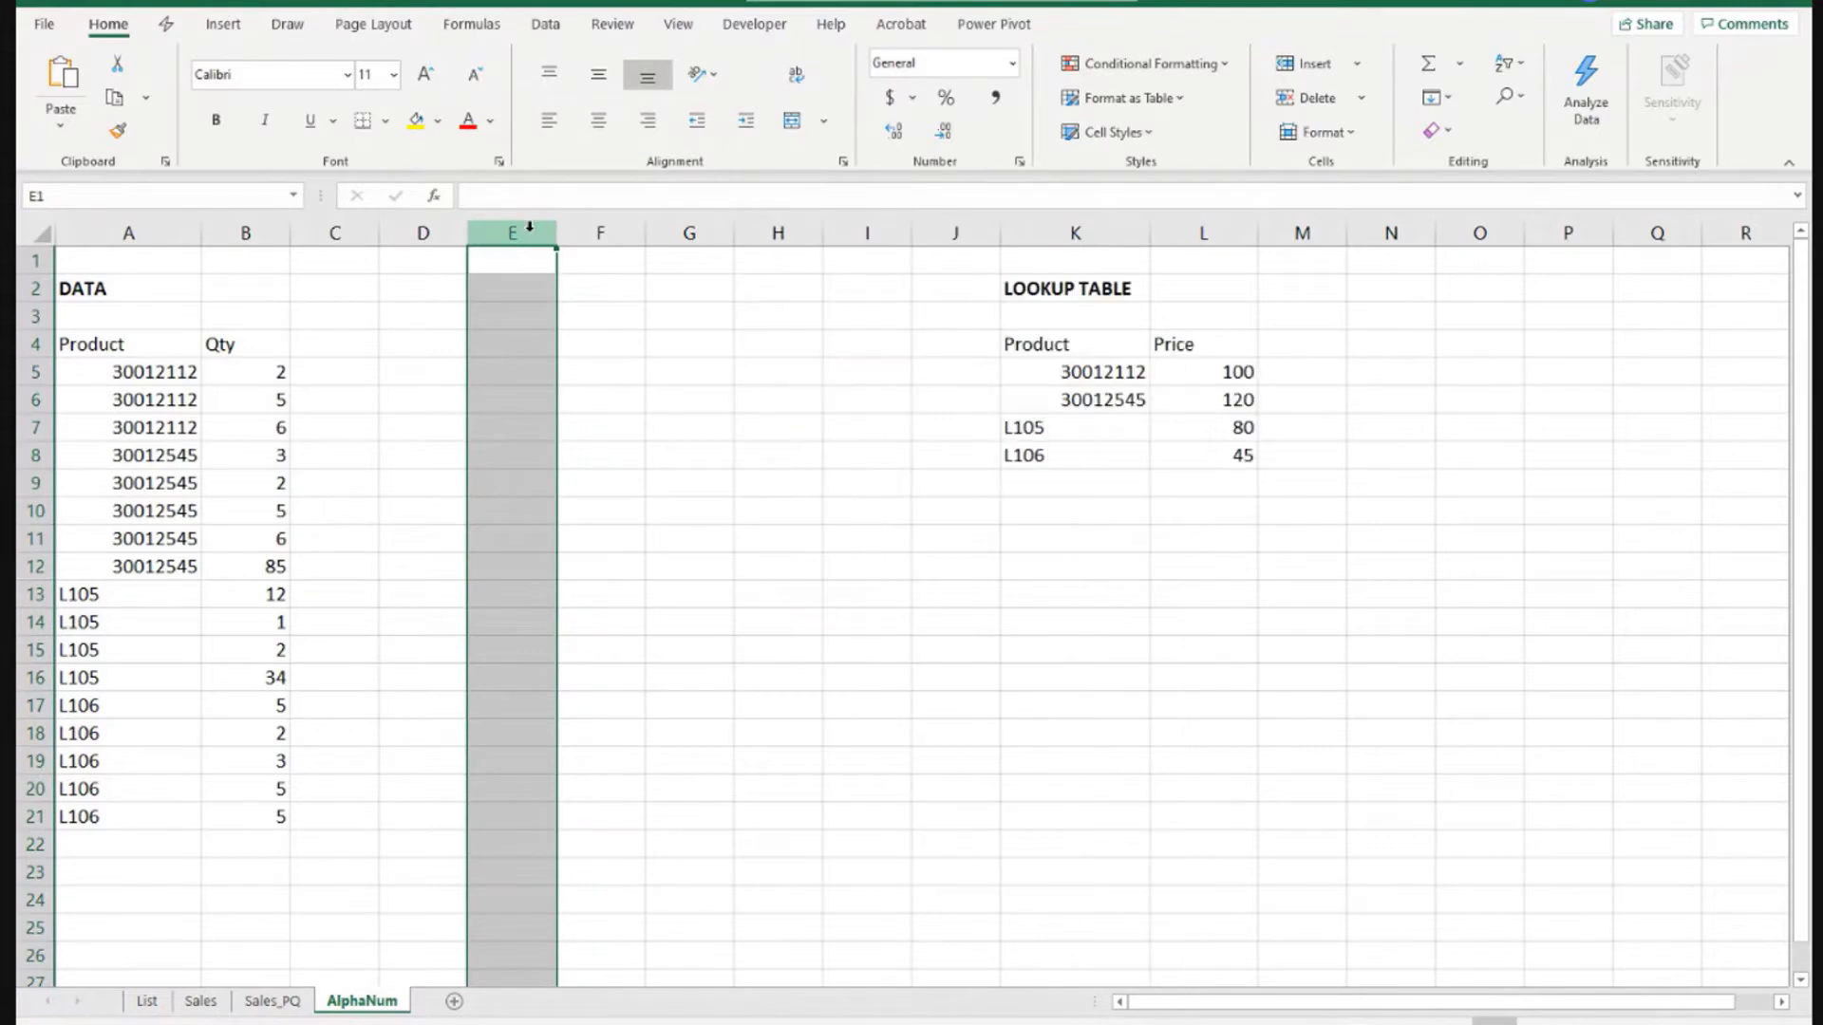
{"action": "left_click", "coordinate": [163, 348]}
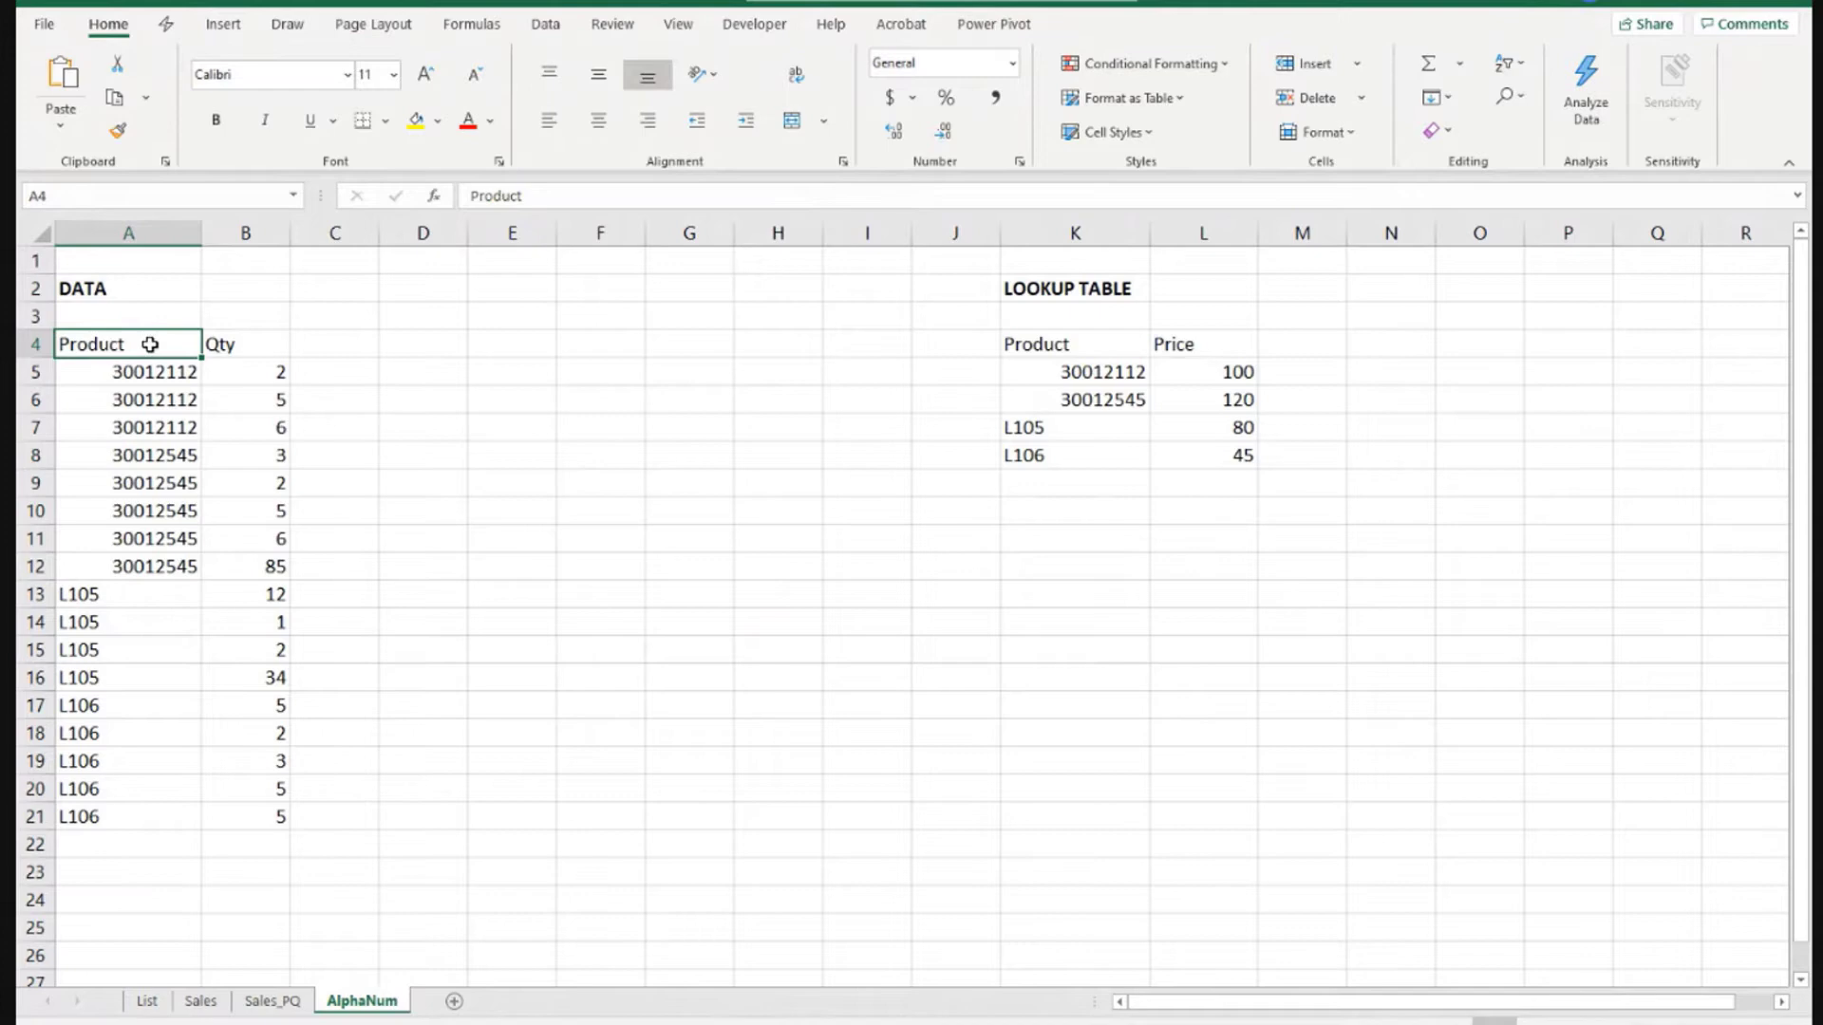
{"action": "mouse_move", "coordinate": [151, 346]}
{"action": "left_mouse_down"}
{"action": "mouse_move", "coordinate": [203, 813]}
{"action": "mouse_move", "coordinate": [203, 798]}
{"action": "left_mouse_up"}
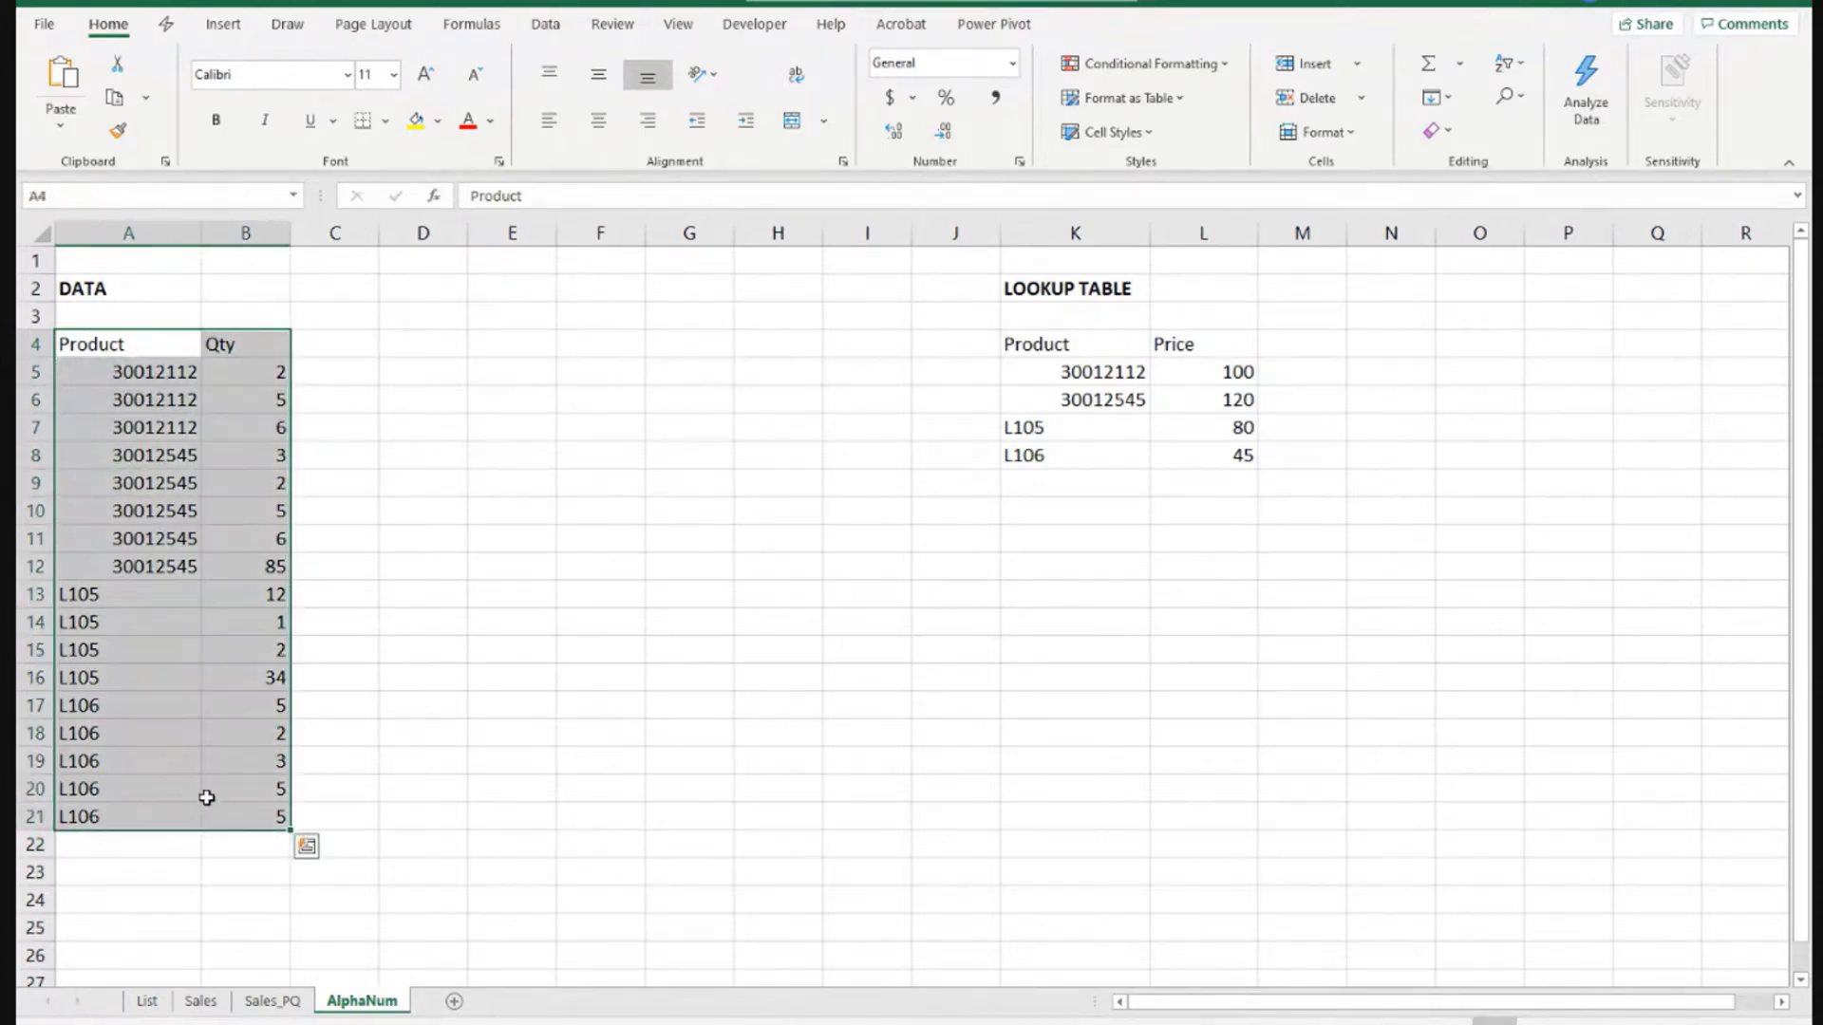
{"action": "left_click", "coordinate": [618, 344]}
{"action": "left_click_drag", "start_coordinate": [1101, 343], "coordinate": [1134, 465]}
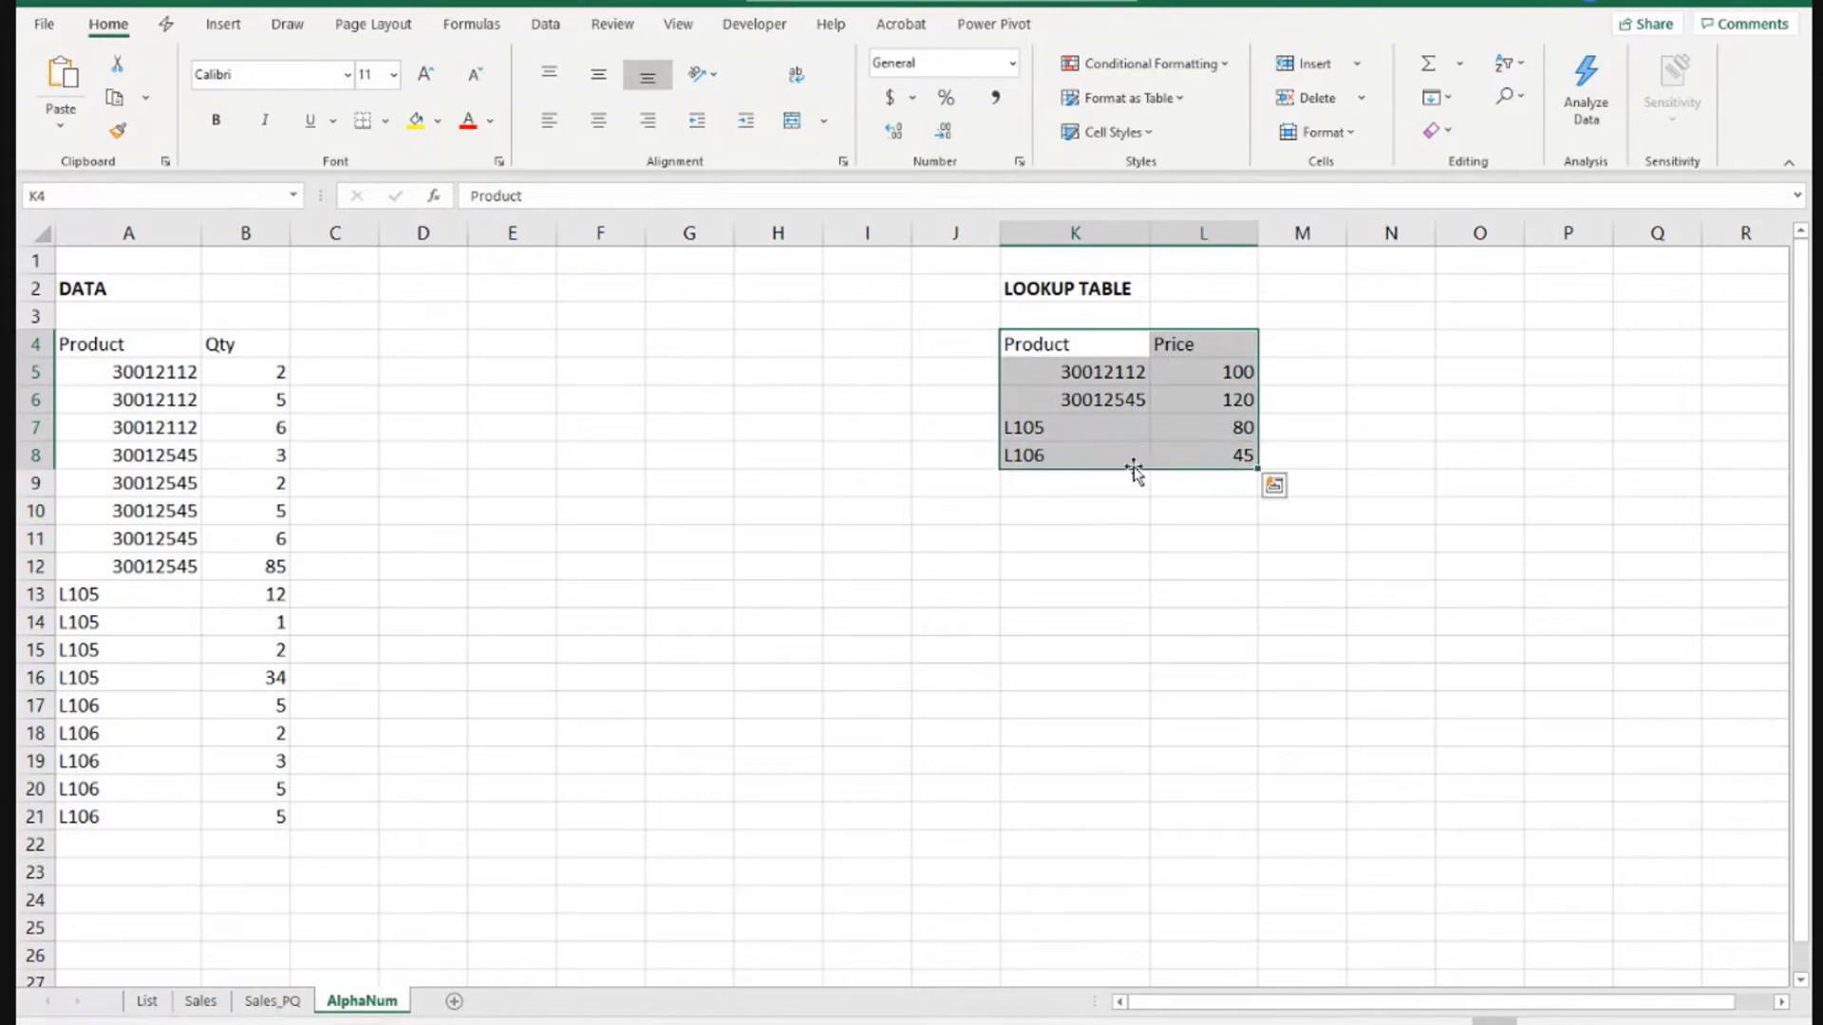
{"action": "left_click", "coordinate": [144, 369]}
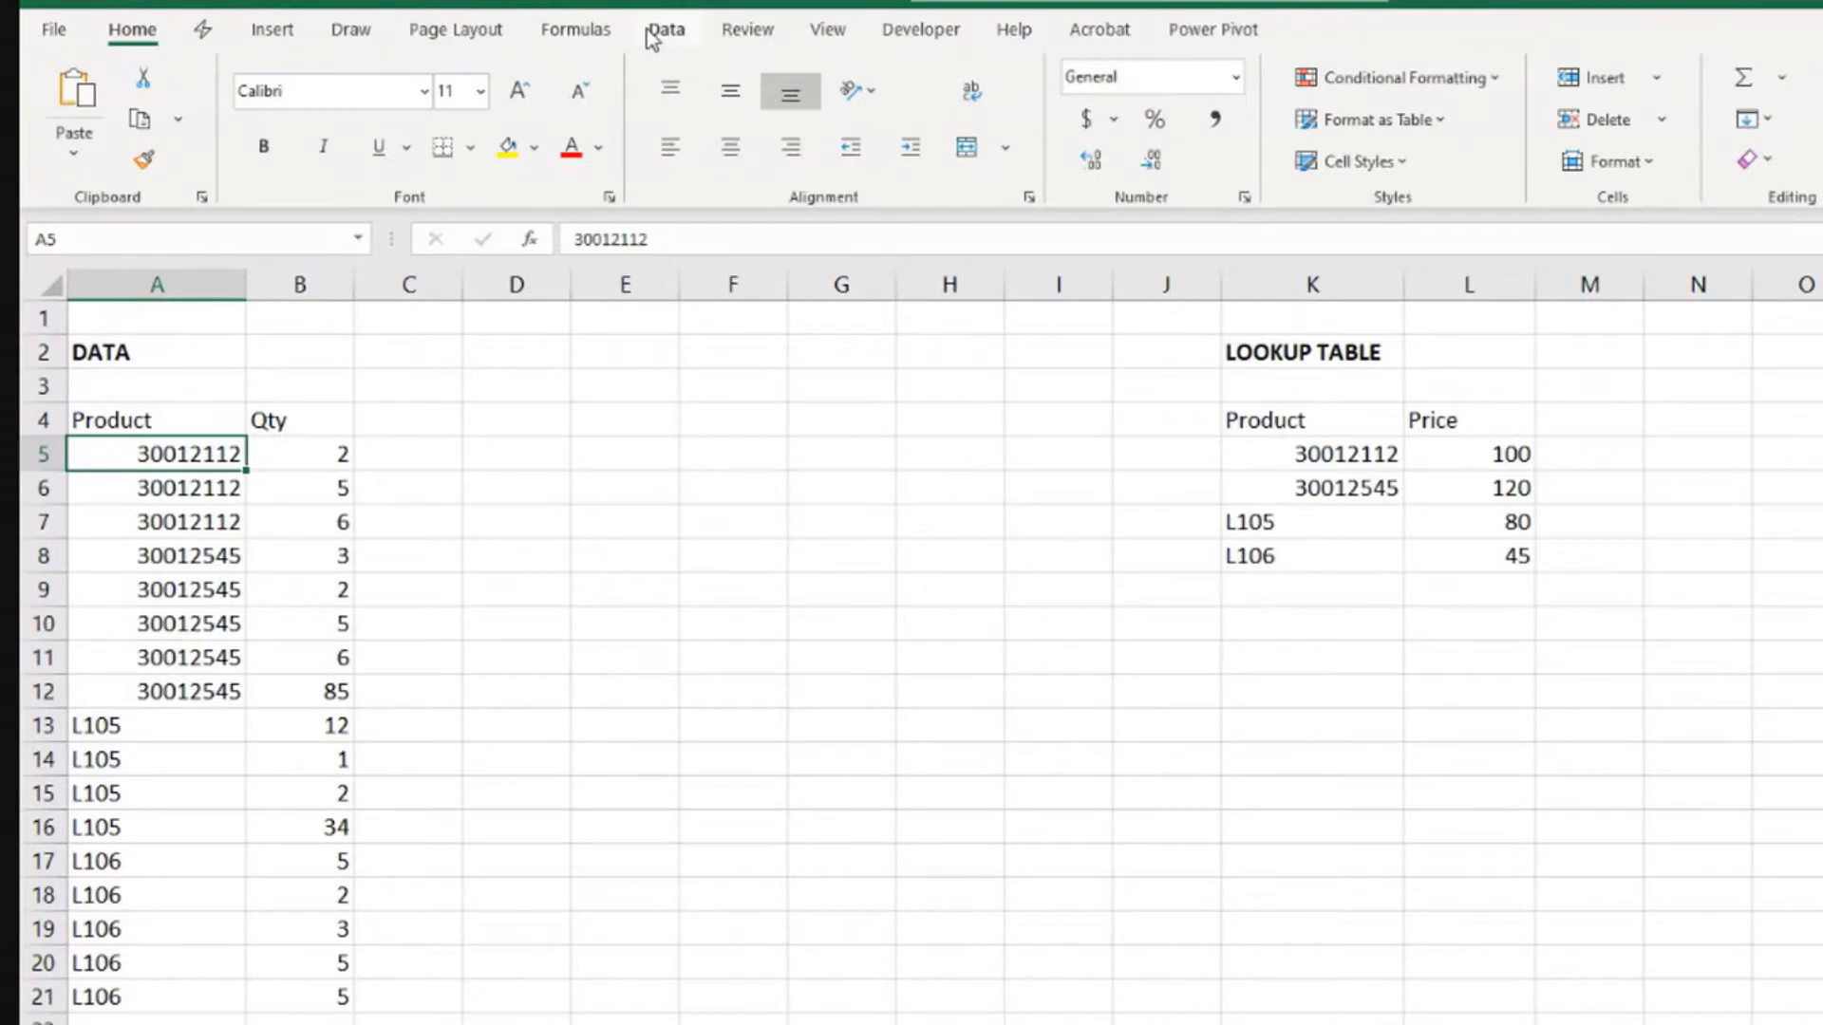
- Send the Product/Qty range into Power Query as a table with headers
{"action": "left_click", "coordinate": [545, 23]}
{"action": "left_click", "coordinate": [134, 132]}
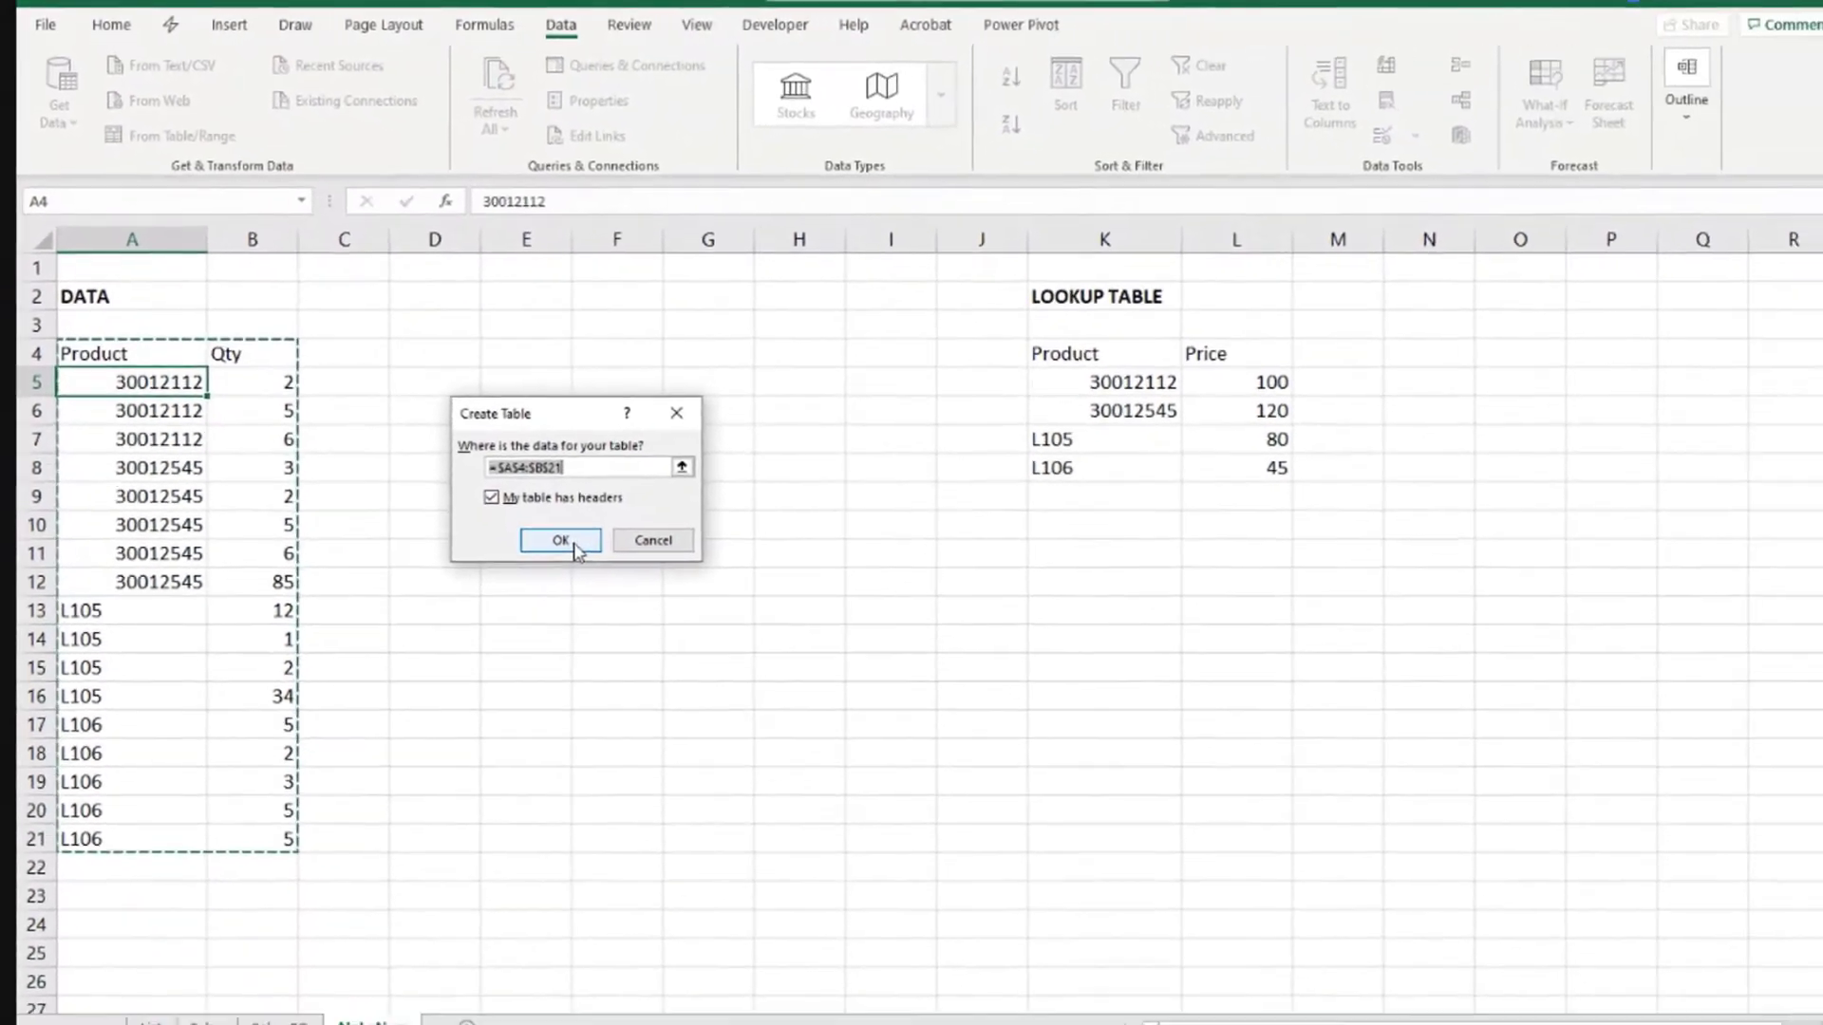
{"action": "left_click", "coordinate": [665, 642]}
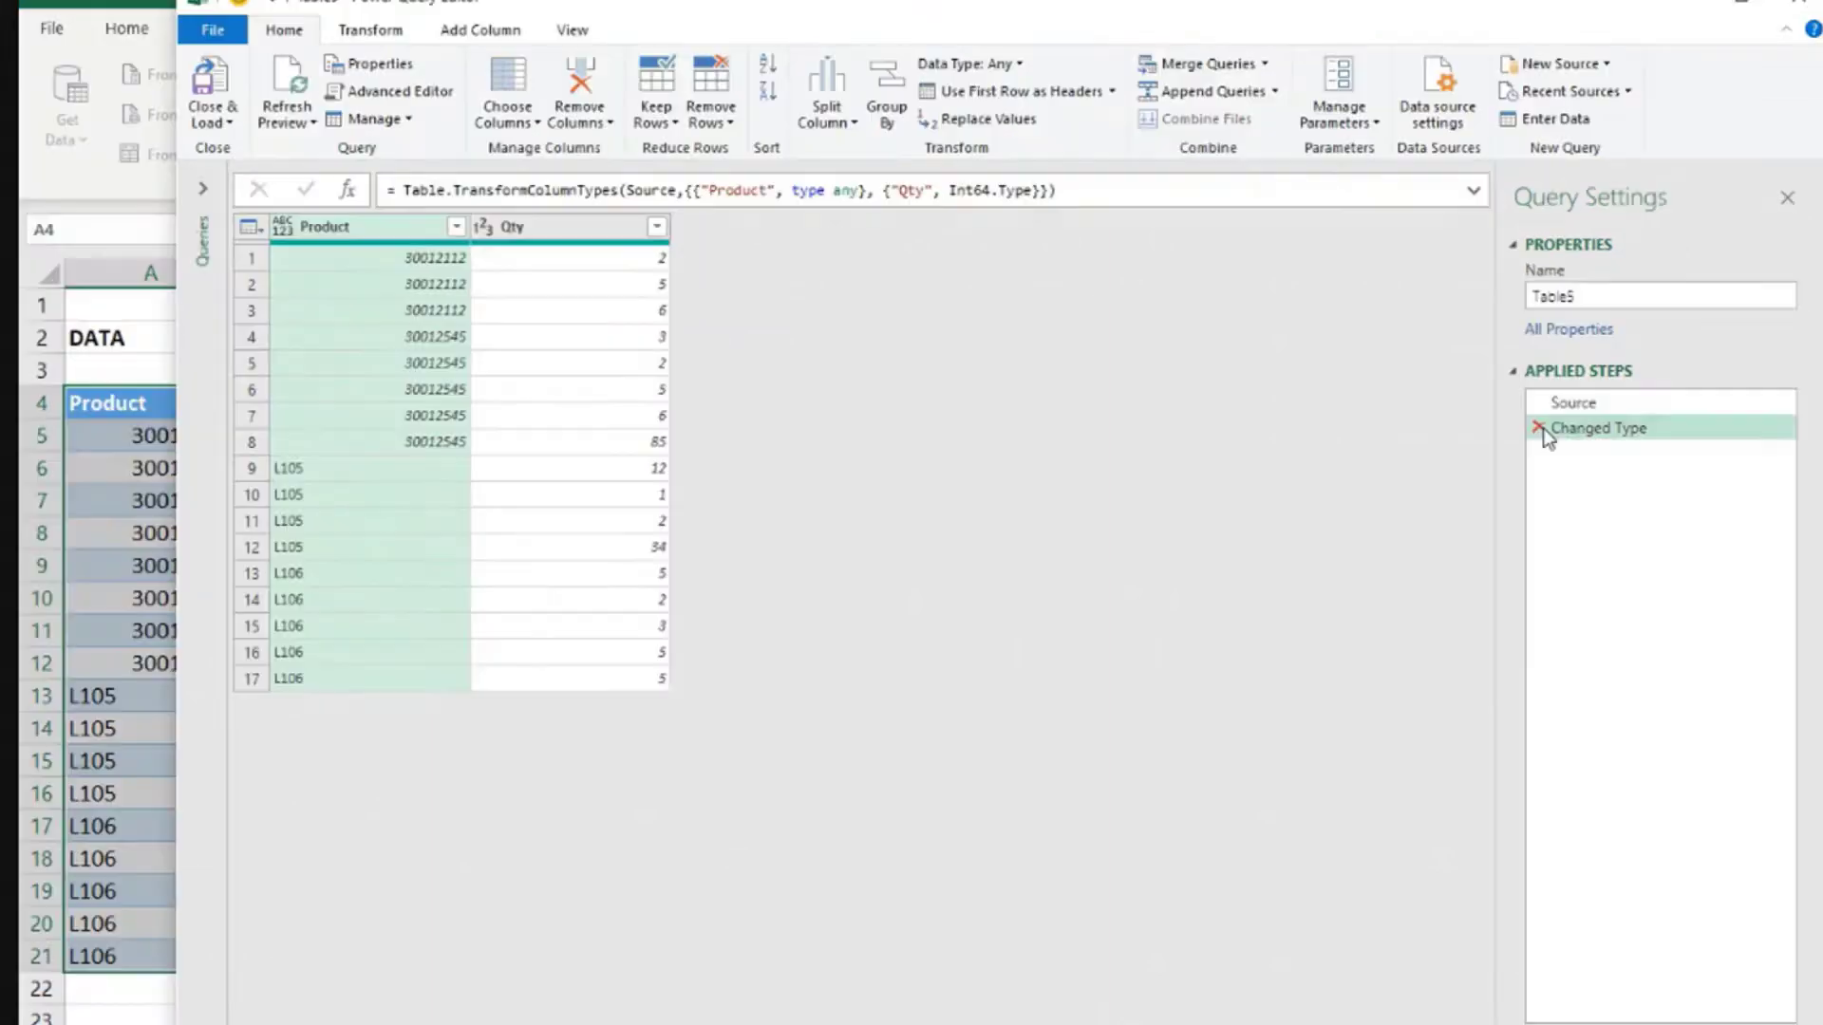
- Remove the Changed Type step, then set Product to Text and Qty to Whole Number
{"action": "left_click", "coordinate": [1539, 427]}
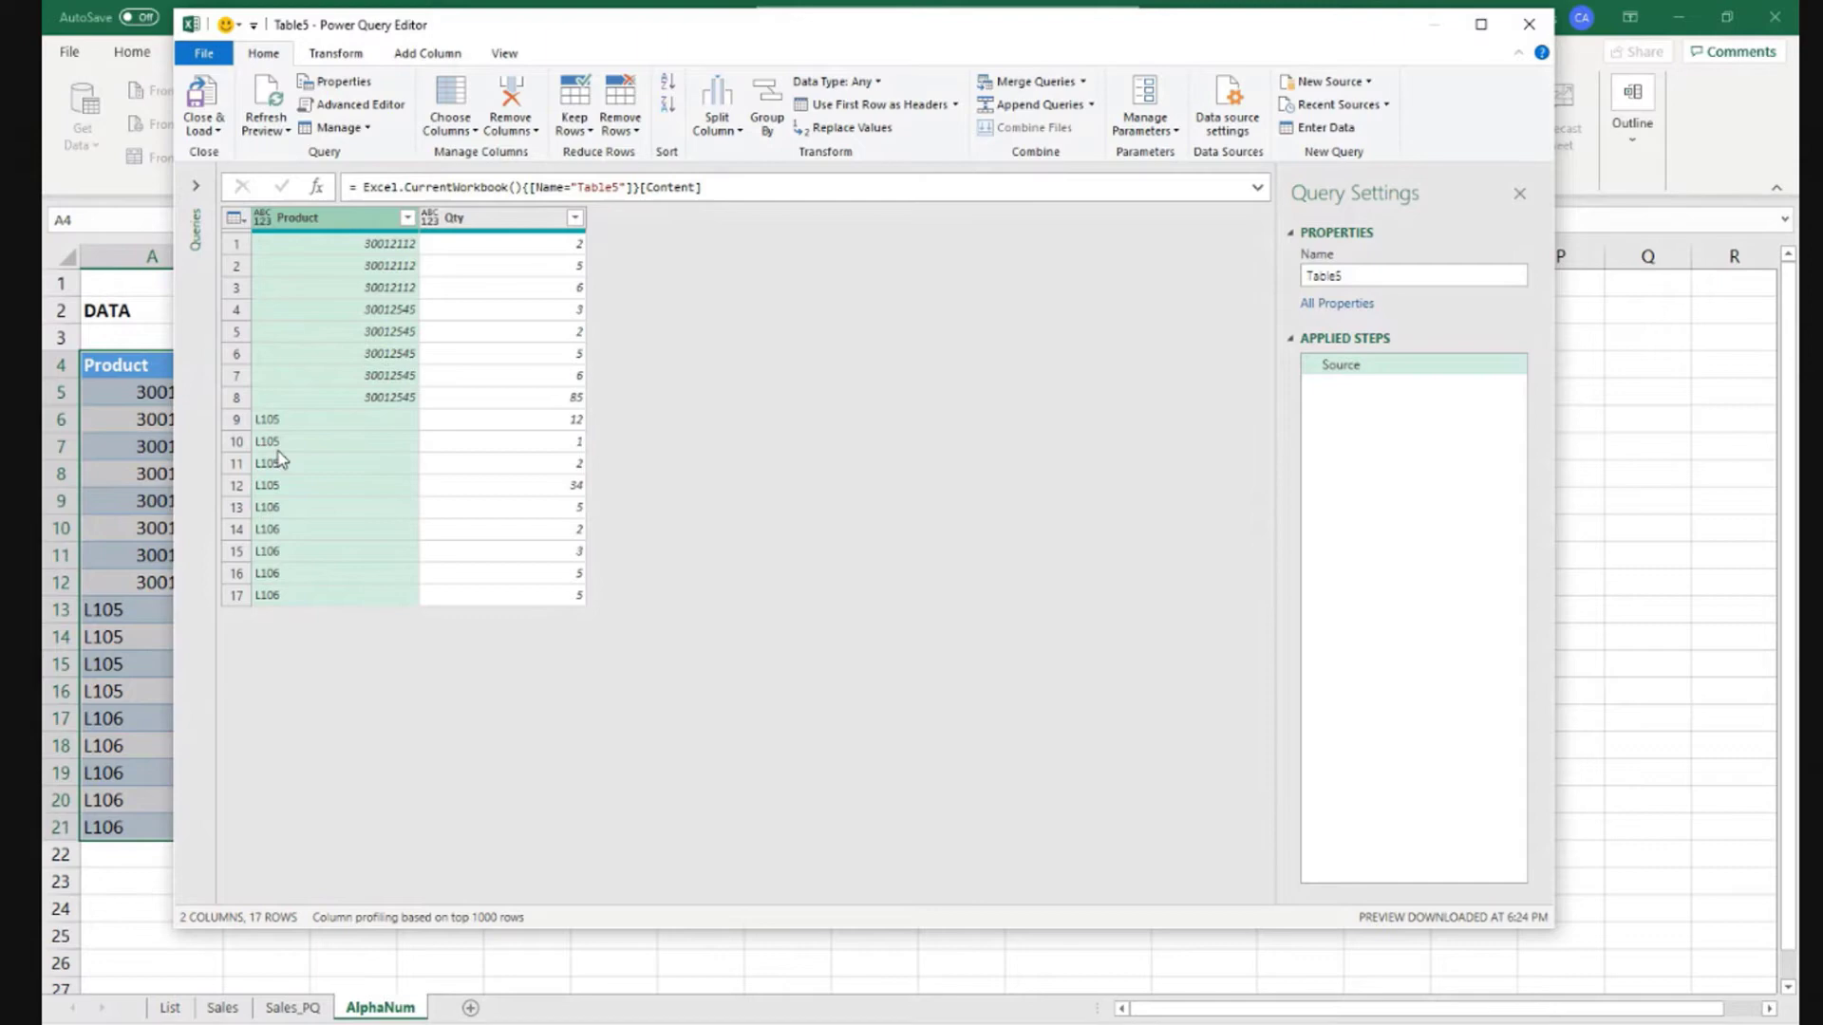
{"action": "left_click", "coordinate": [262, 218]}
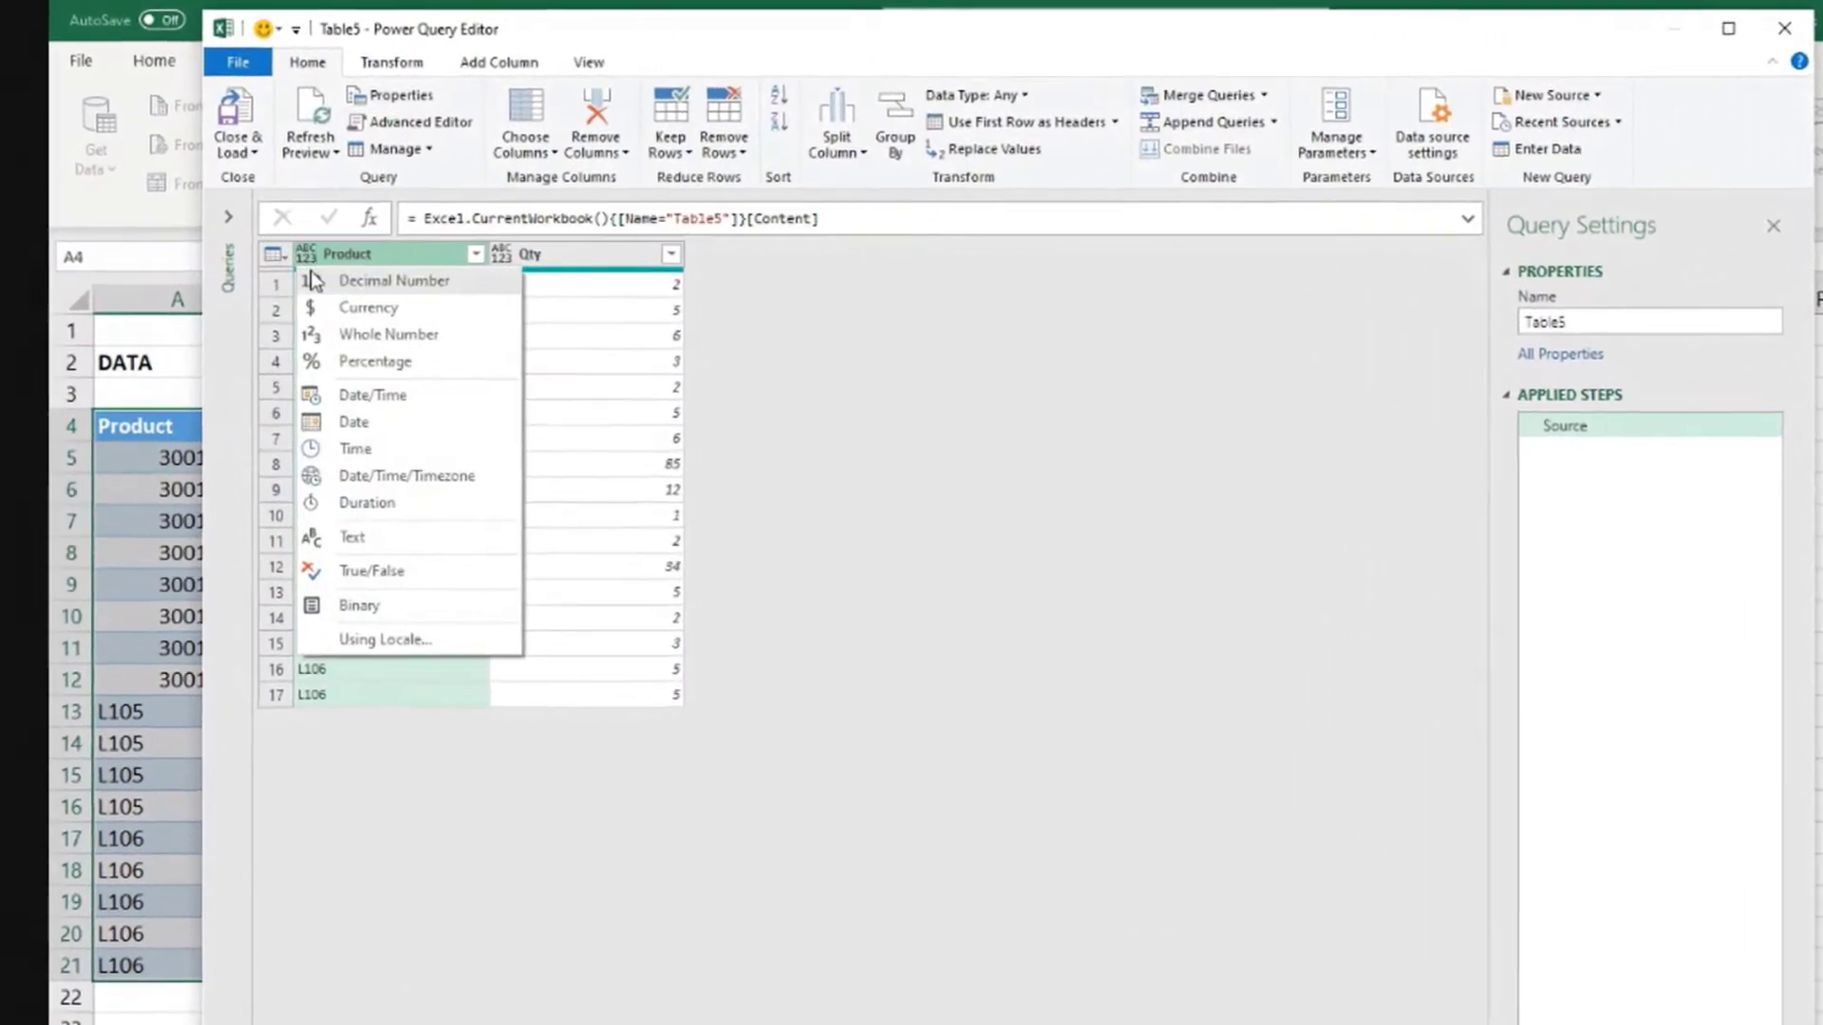
{"action": "left_click", "coordinate": [331, 505]}
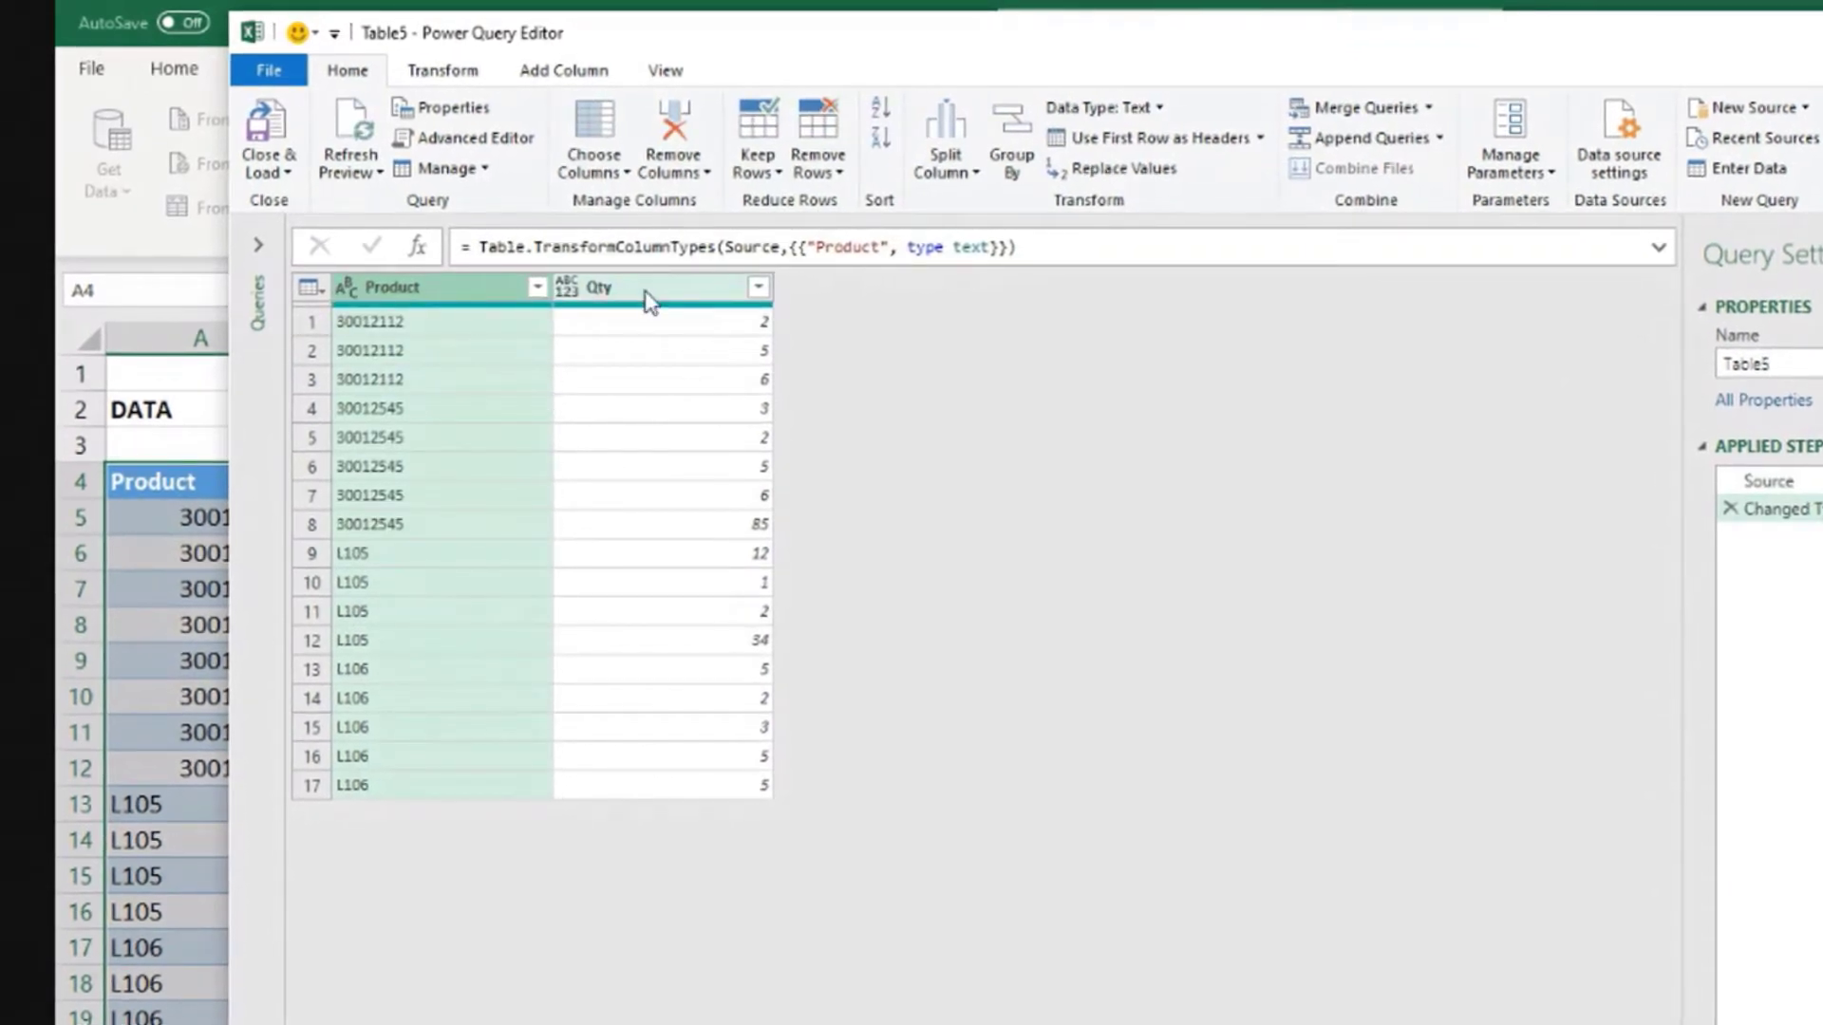
{"action": "left_click", "coordinate": [567, 289]}
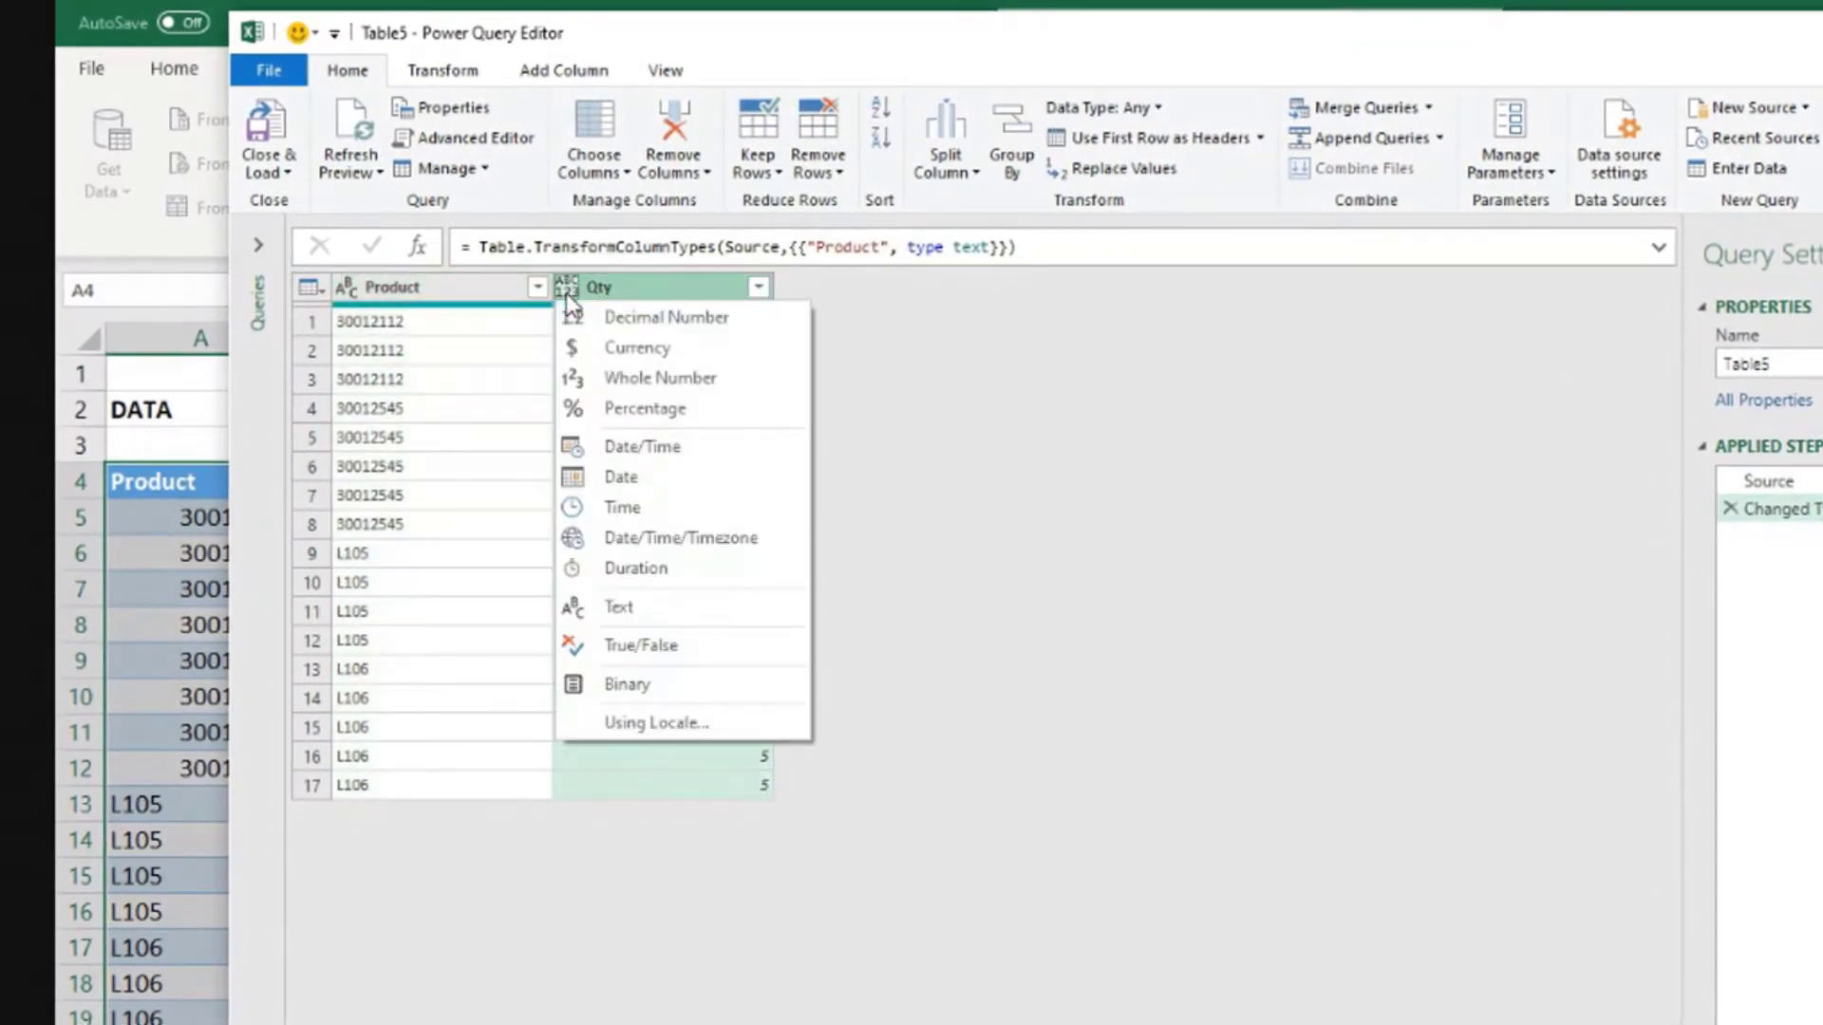
{"action": "left_click", "coordinate": [632, 383]}
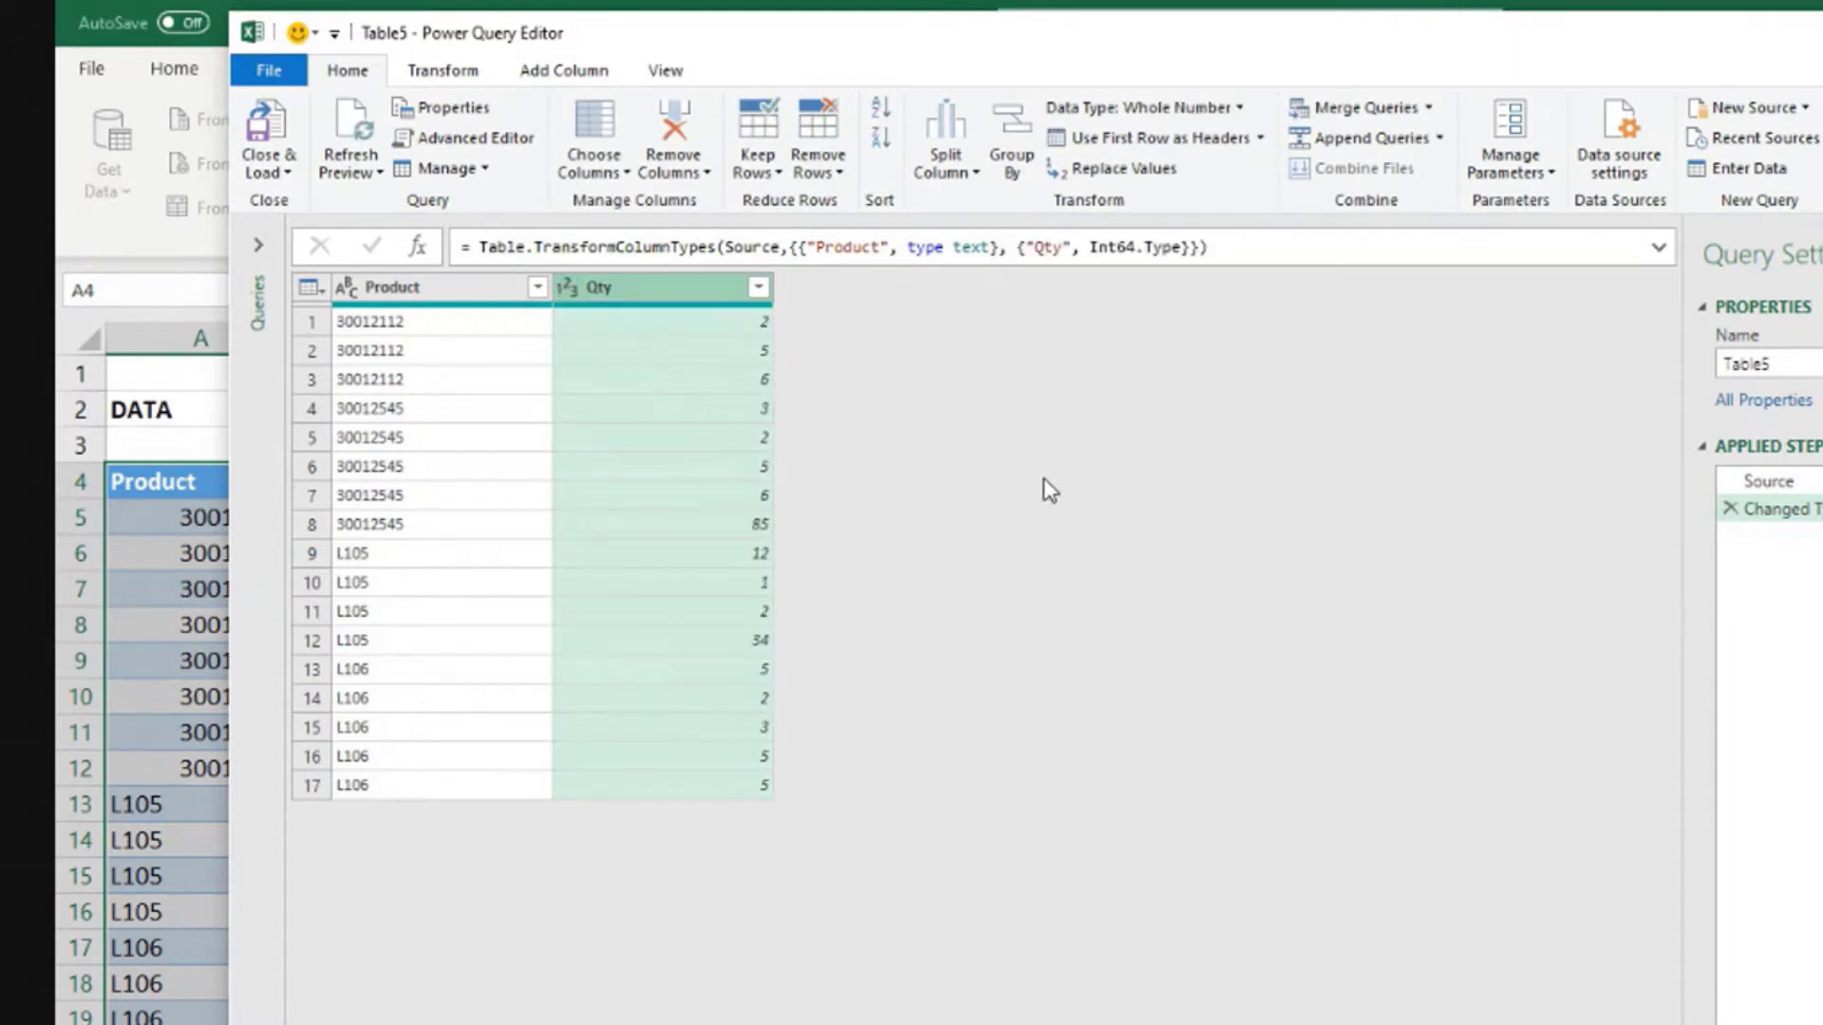
{"action": "left_click", "coordinate": [286, 172]}
- Load the query as a table on the existing worksheet starting at cell E4
{"action": "left_click", "coordinate": [274, 232]}
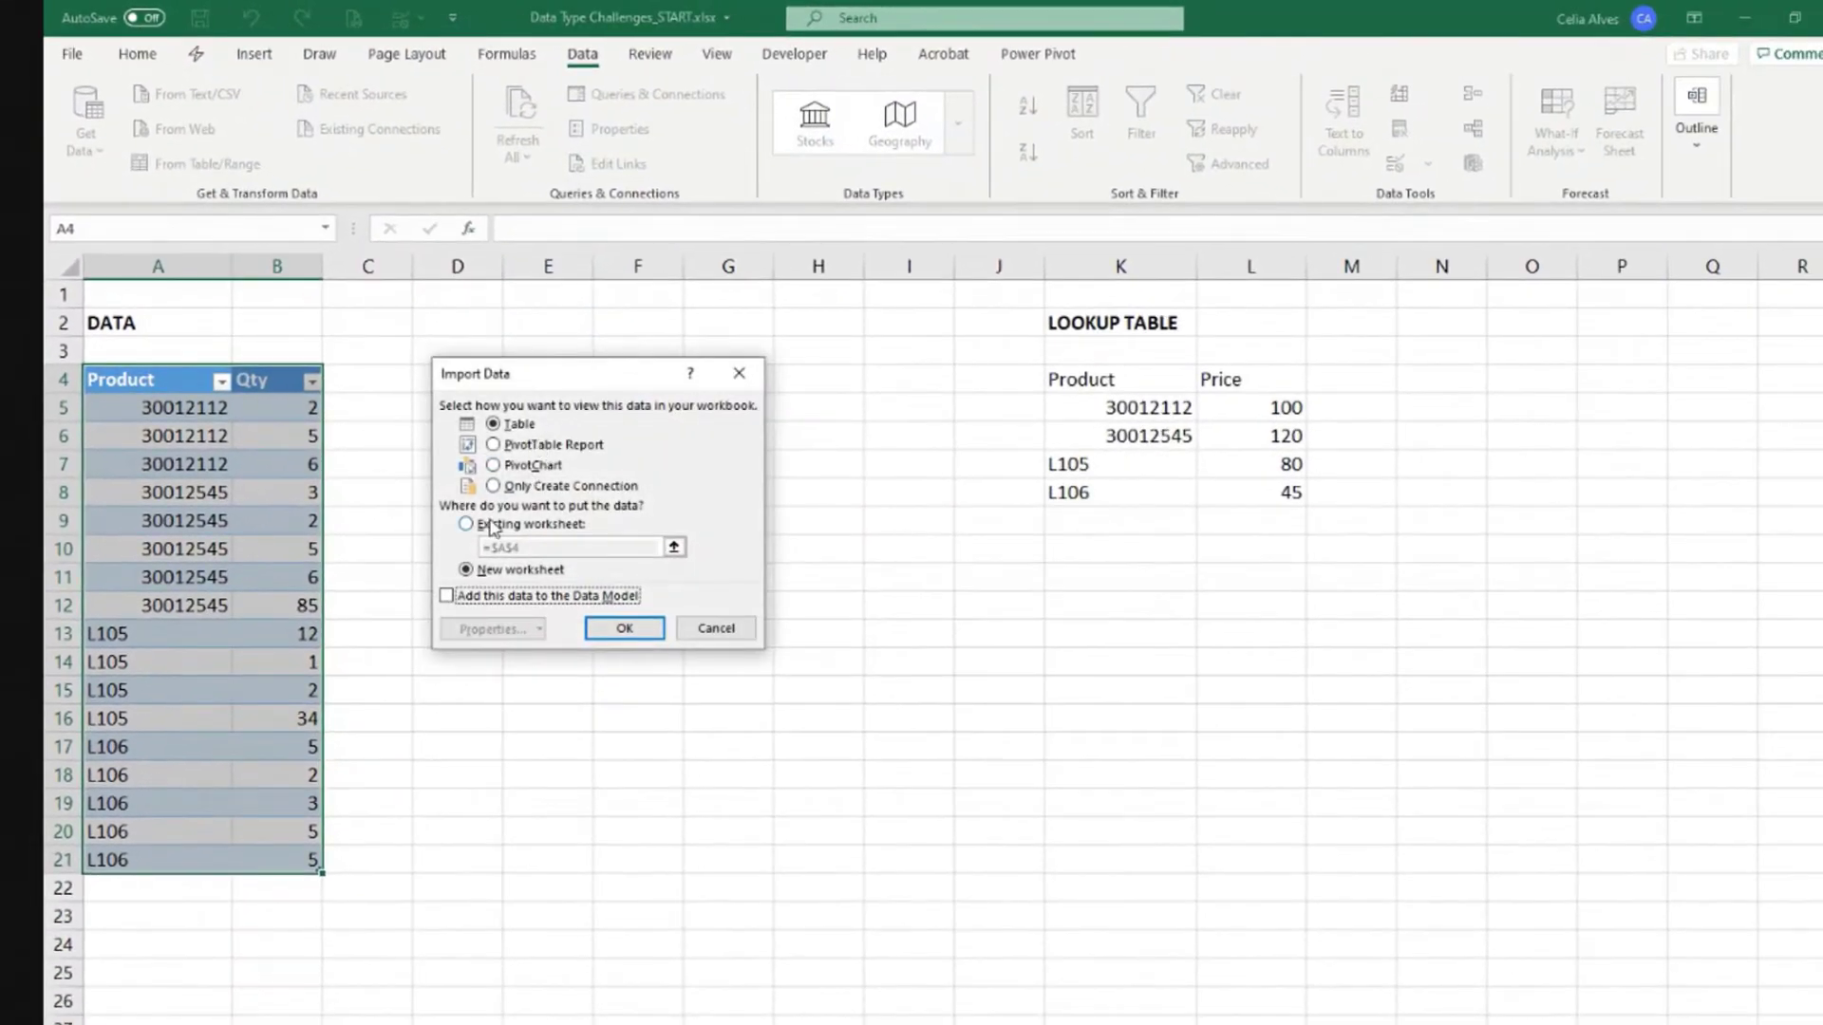
{"action": "left_click", "coordinate": [466, 525]}
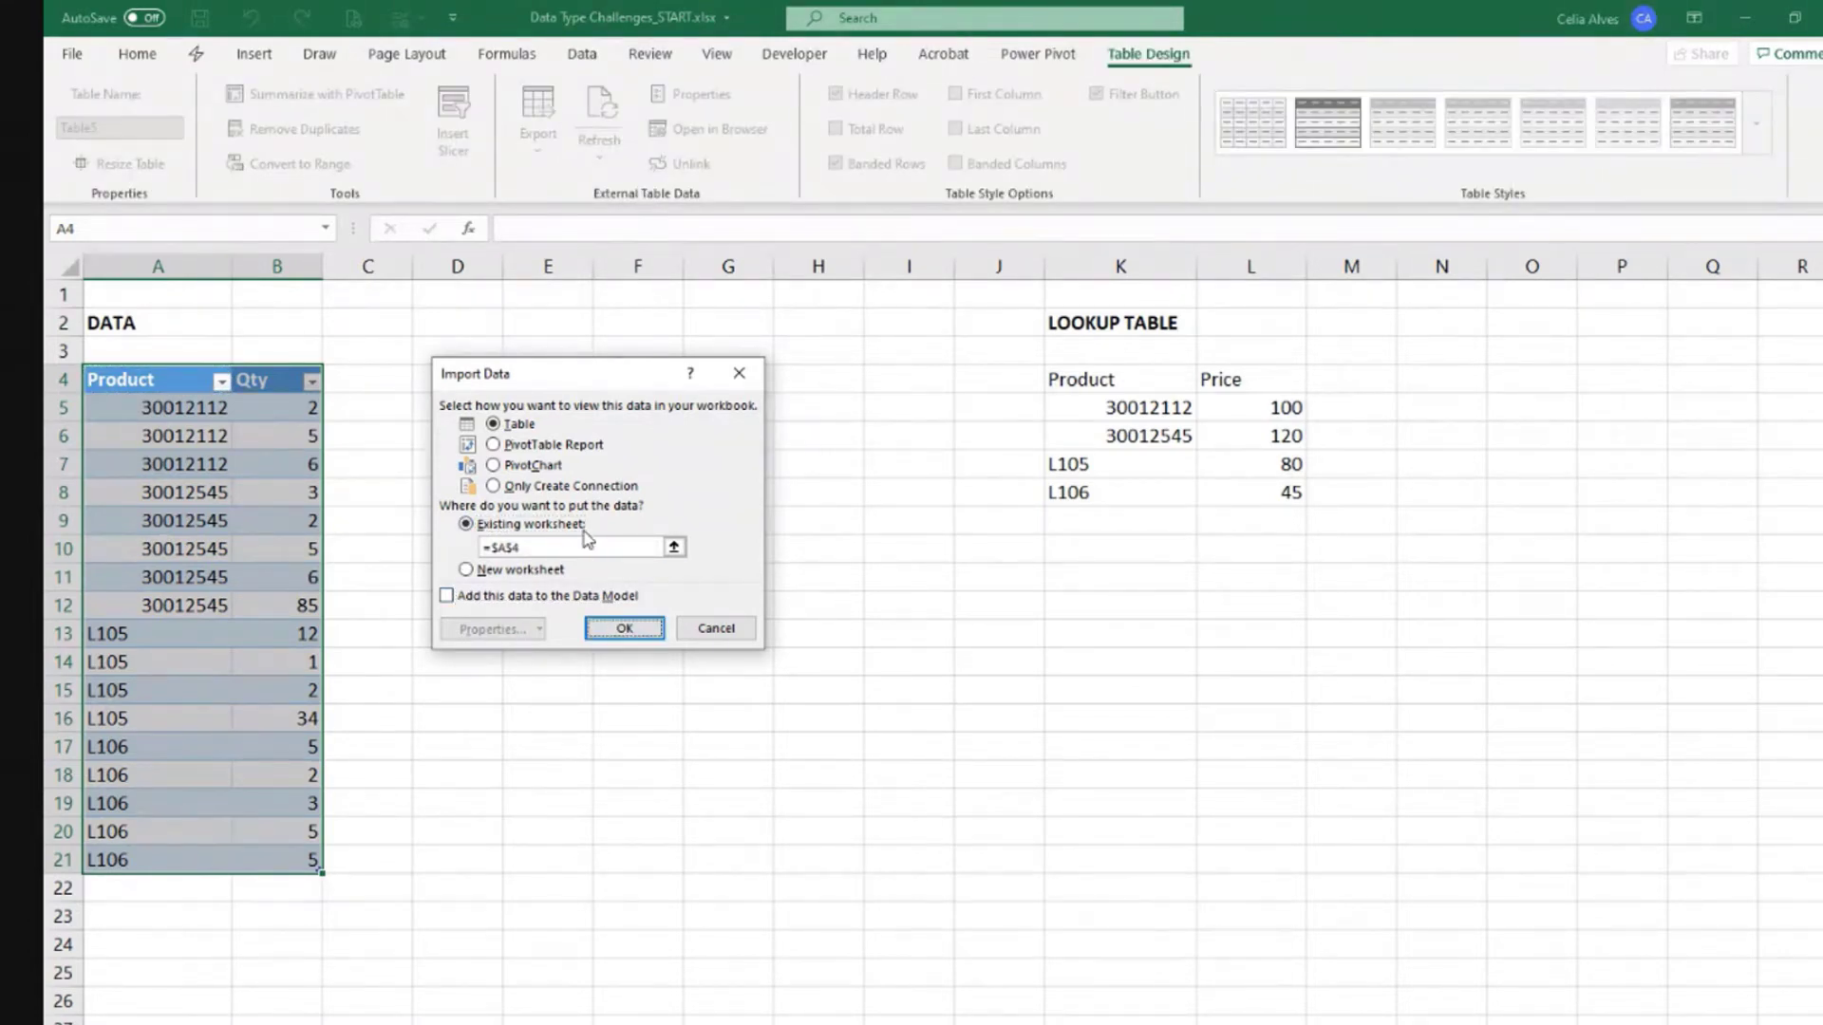
{"action": "left_click", "coordinate": [673, 547]}
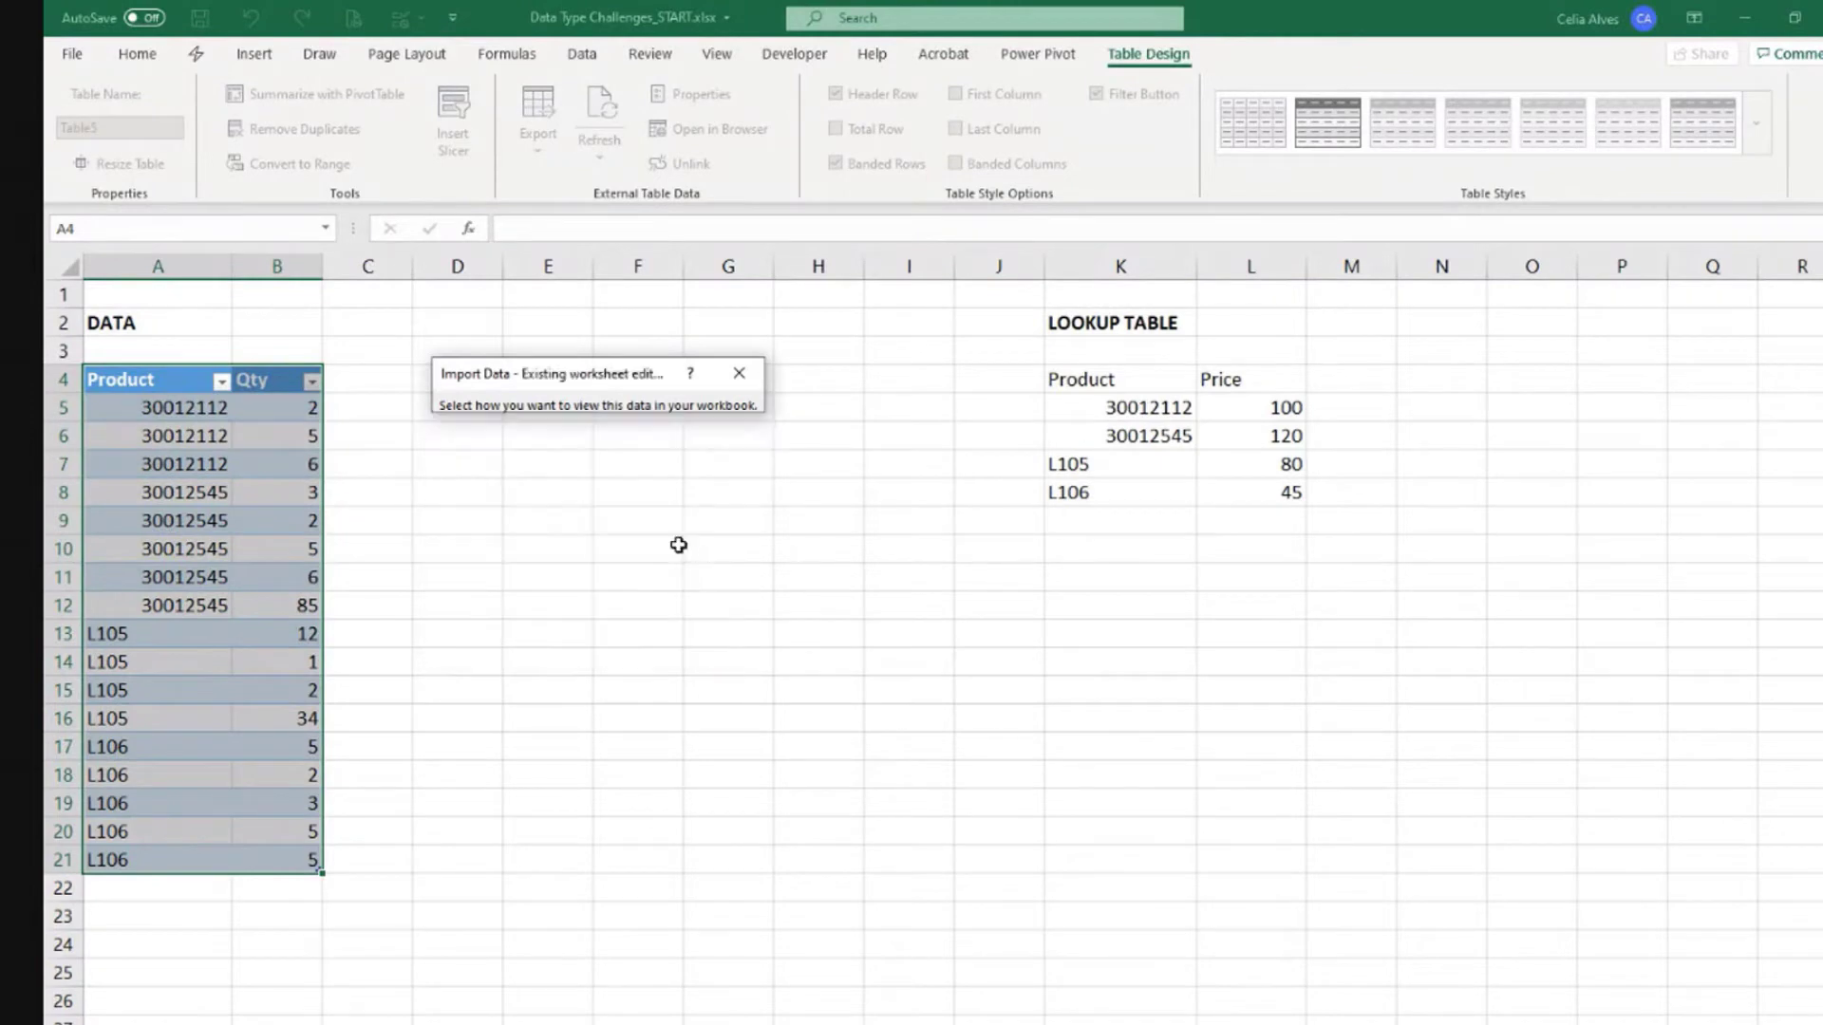
{"action": "left_click", "coordinate": [521, 378]}
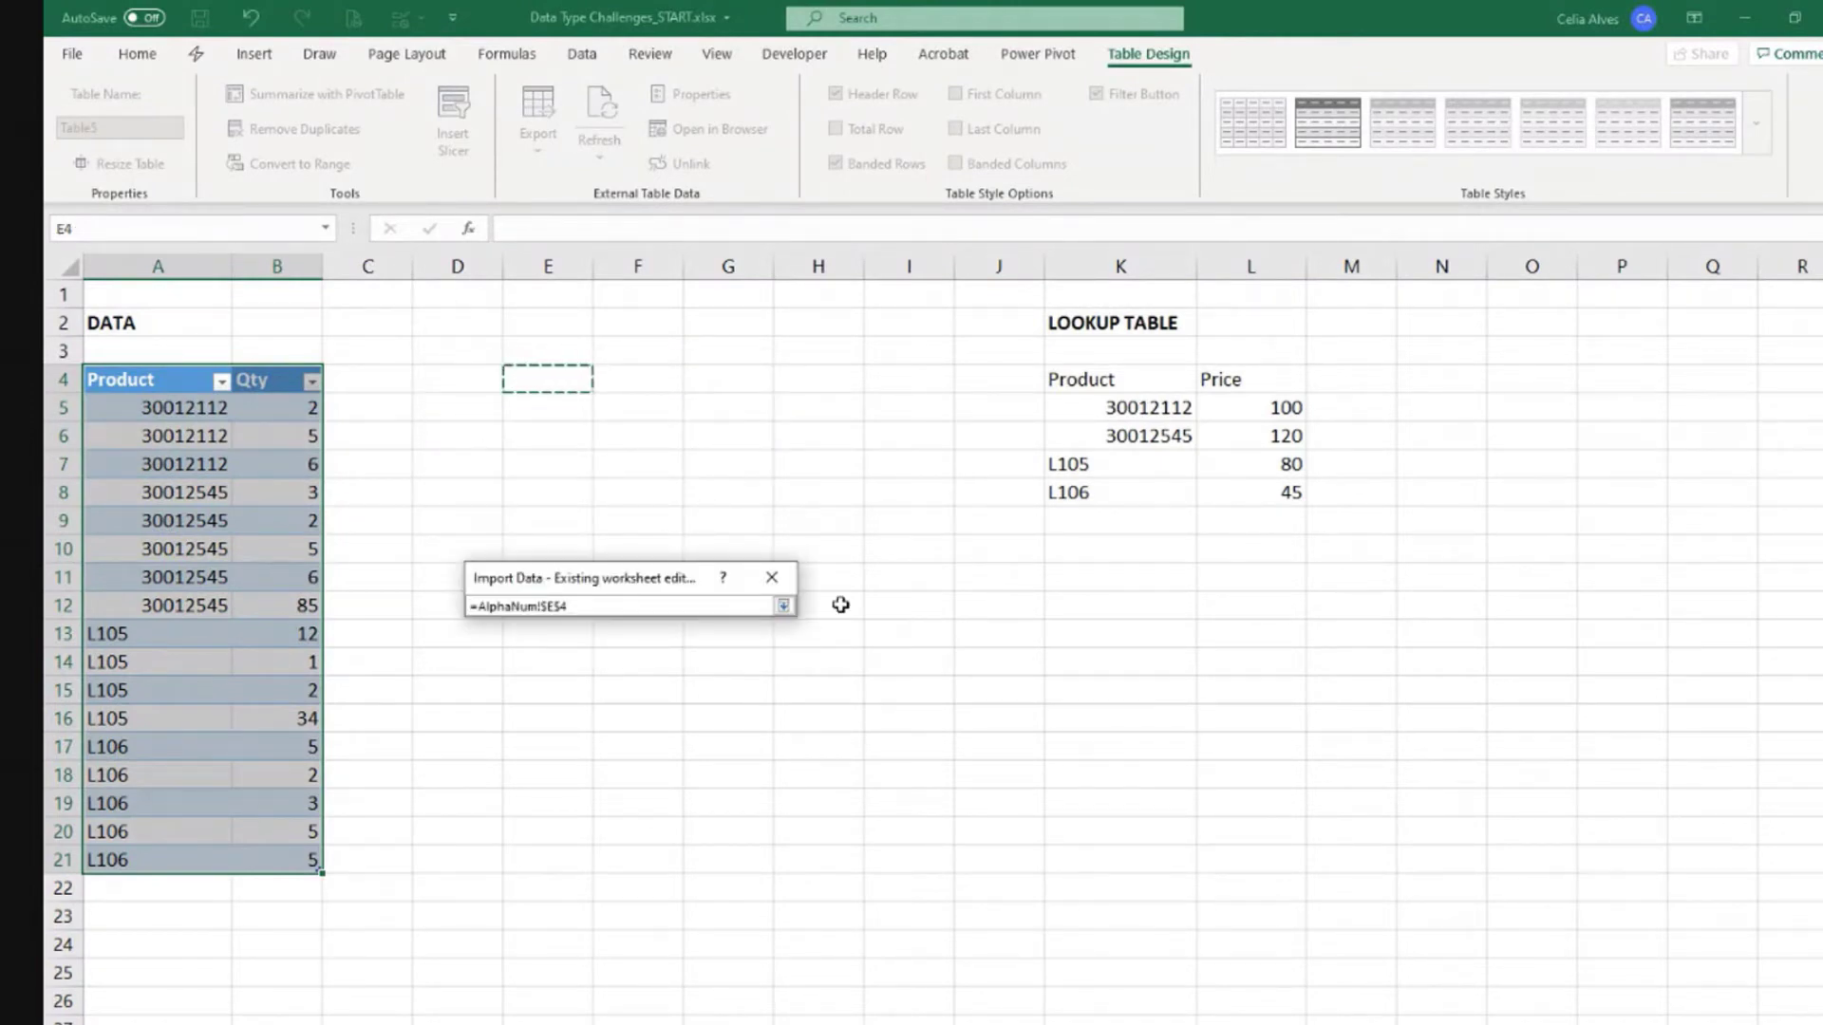
{"action": "left_click", "coordinate": [783, 606]}
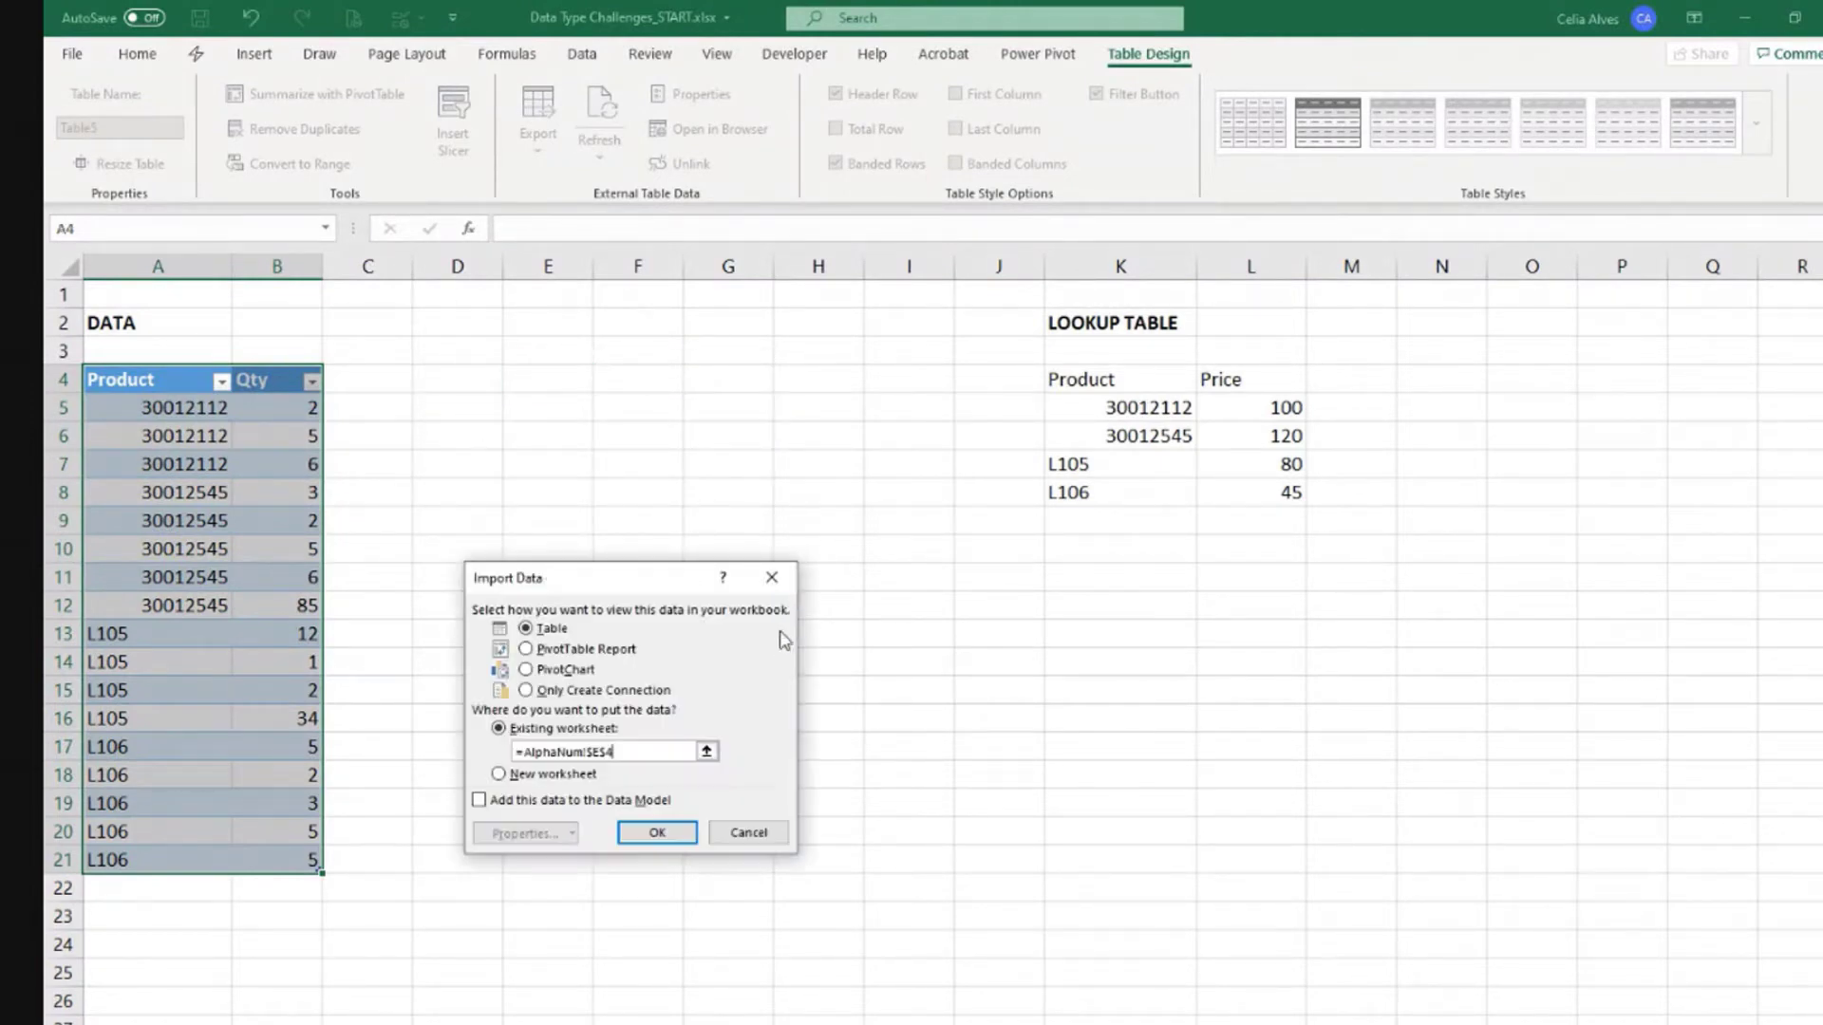
{"action": "left_click", "coordinate": [689, 832]}
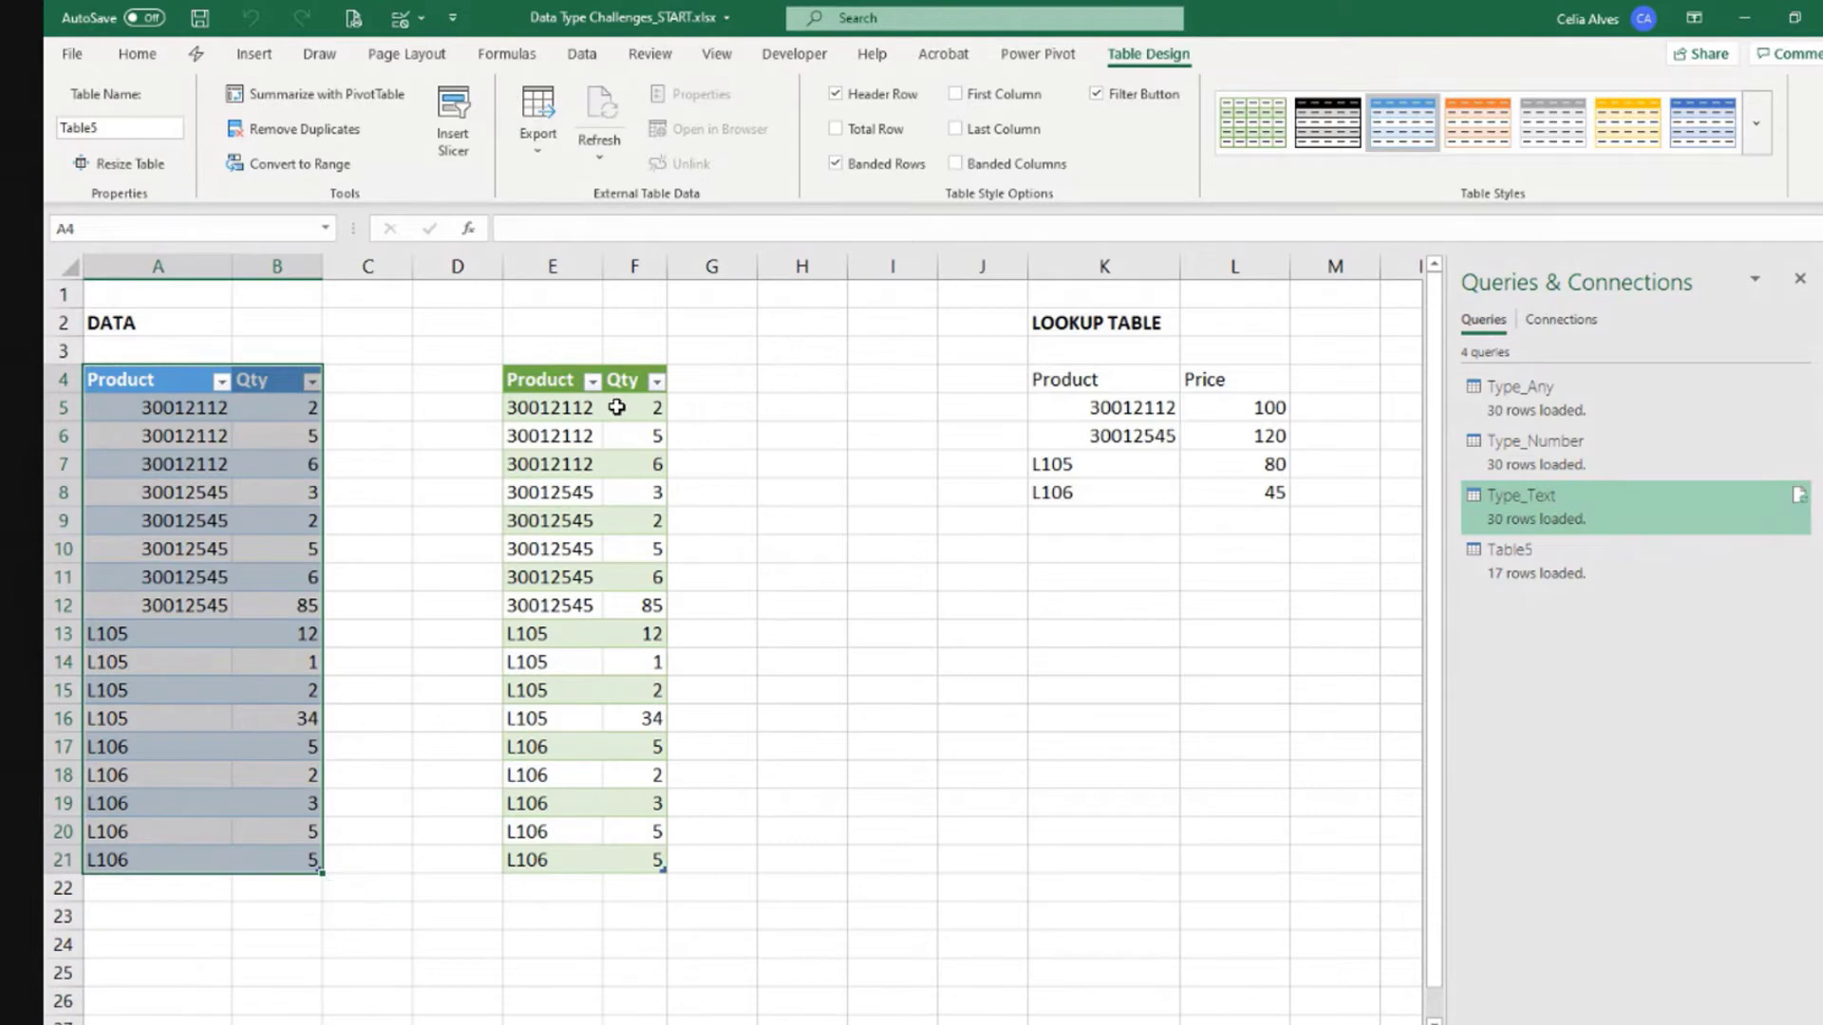
{"action": "left_click", "coordinate": [717, 413]}
{"action": "type", "text": "=vlo"}
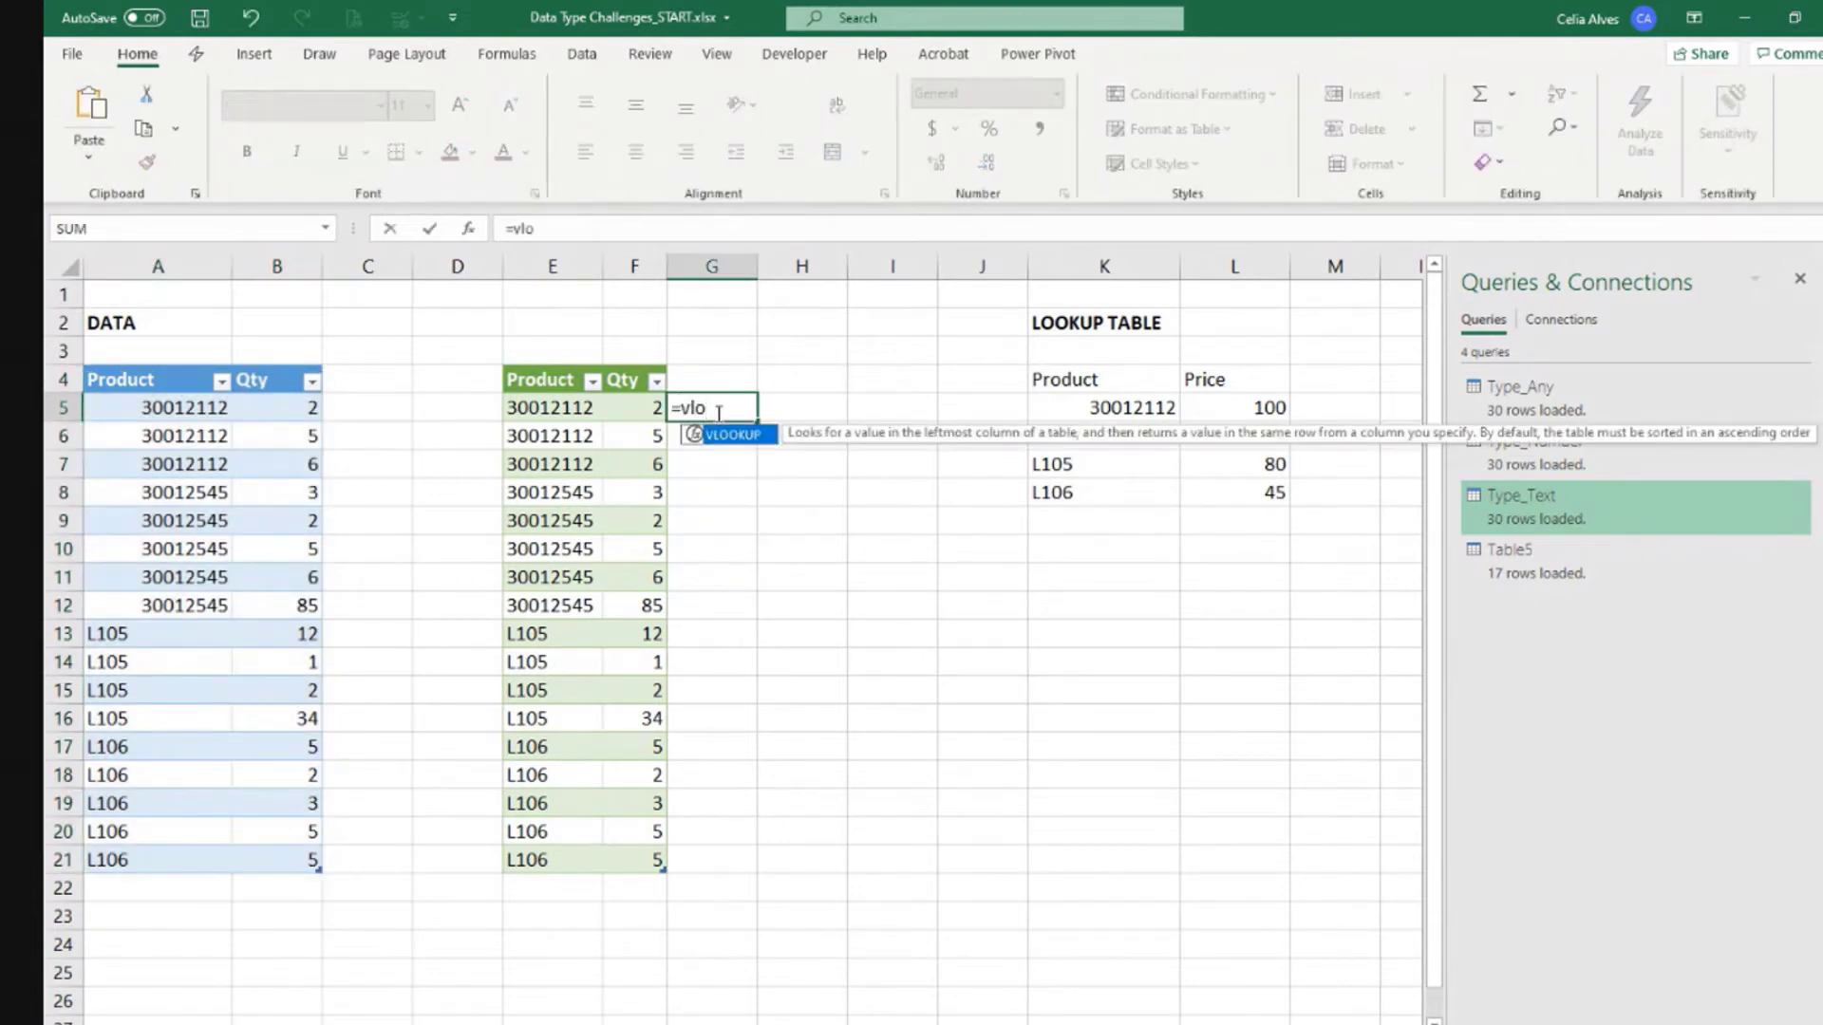
{"action": "key", "text": "Tab"}
{"action": "left_click", "coordinate": [584, 409]}
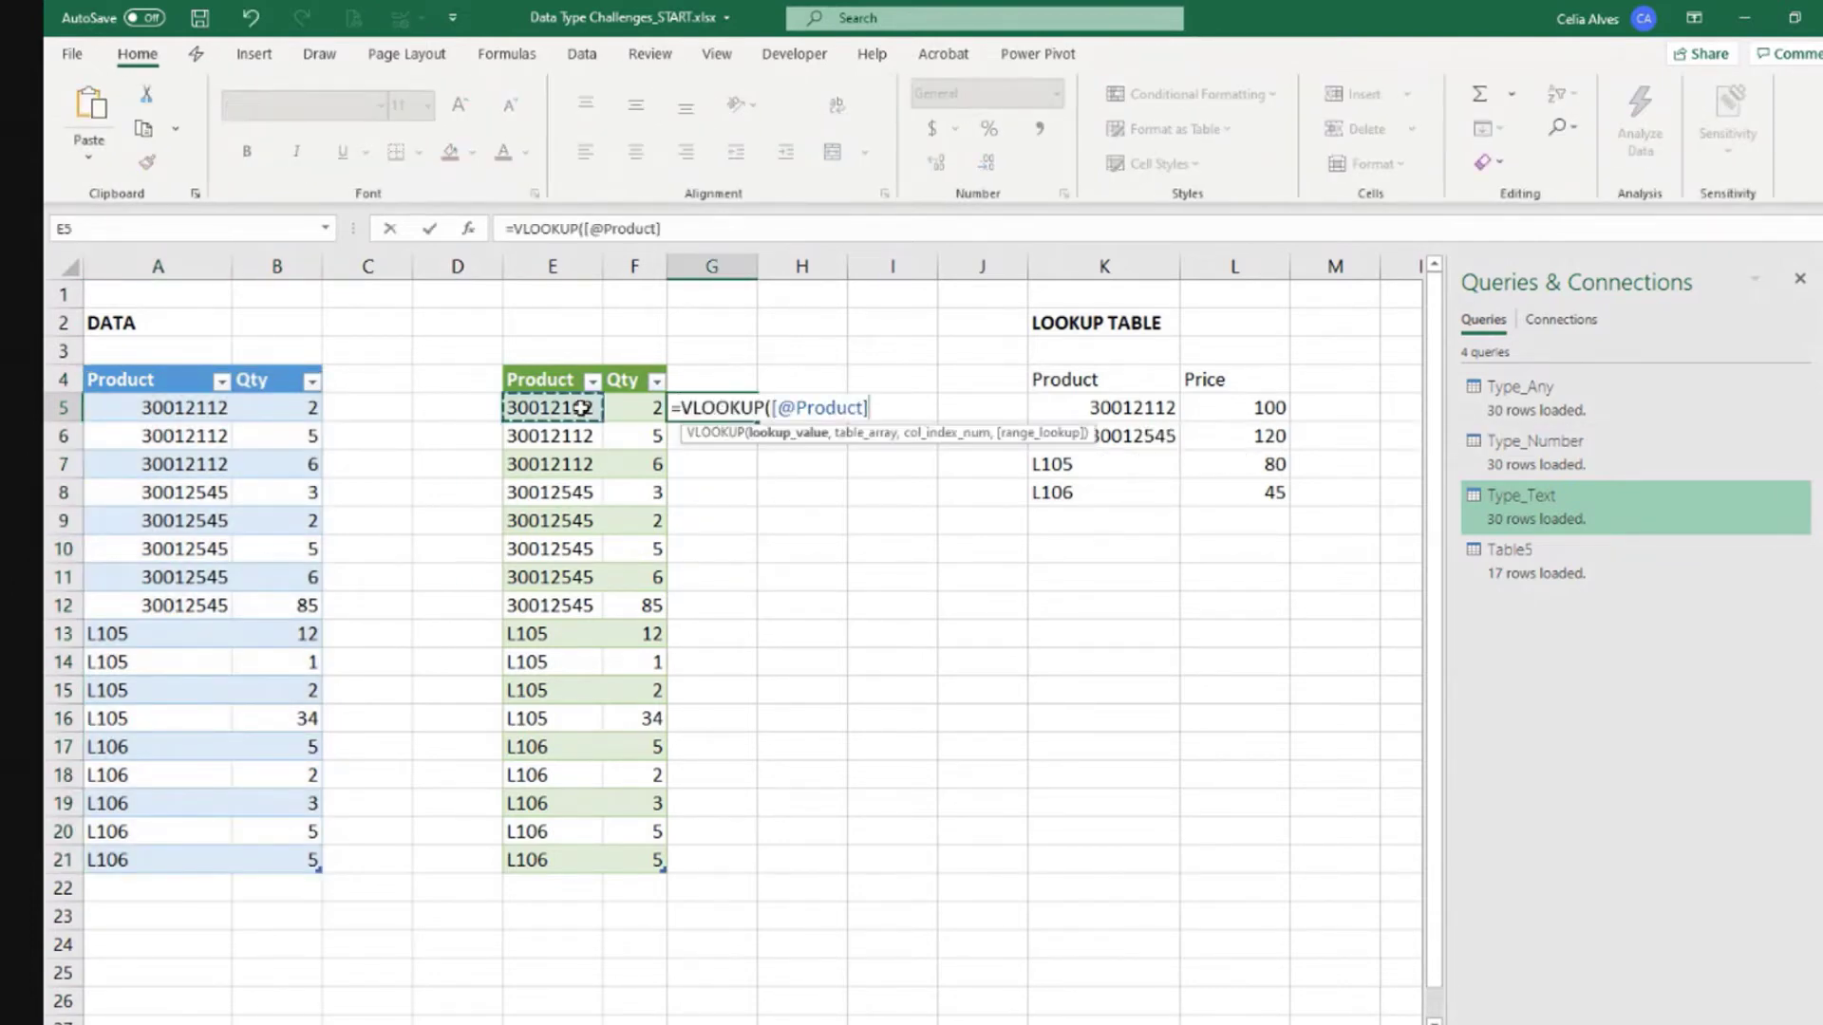
{"action": "type", "text": ","}
{"action": "left_click_drag", "start_coordinate": [1092, 408], "coordinate": [1209, 493]}
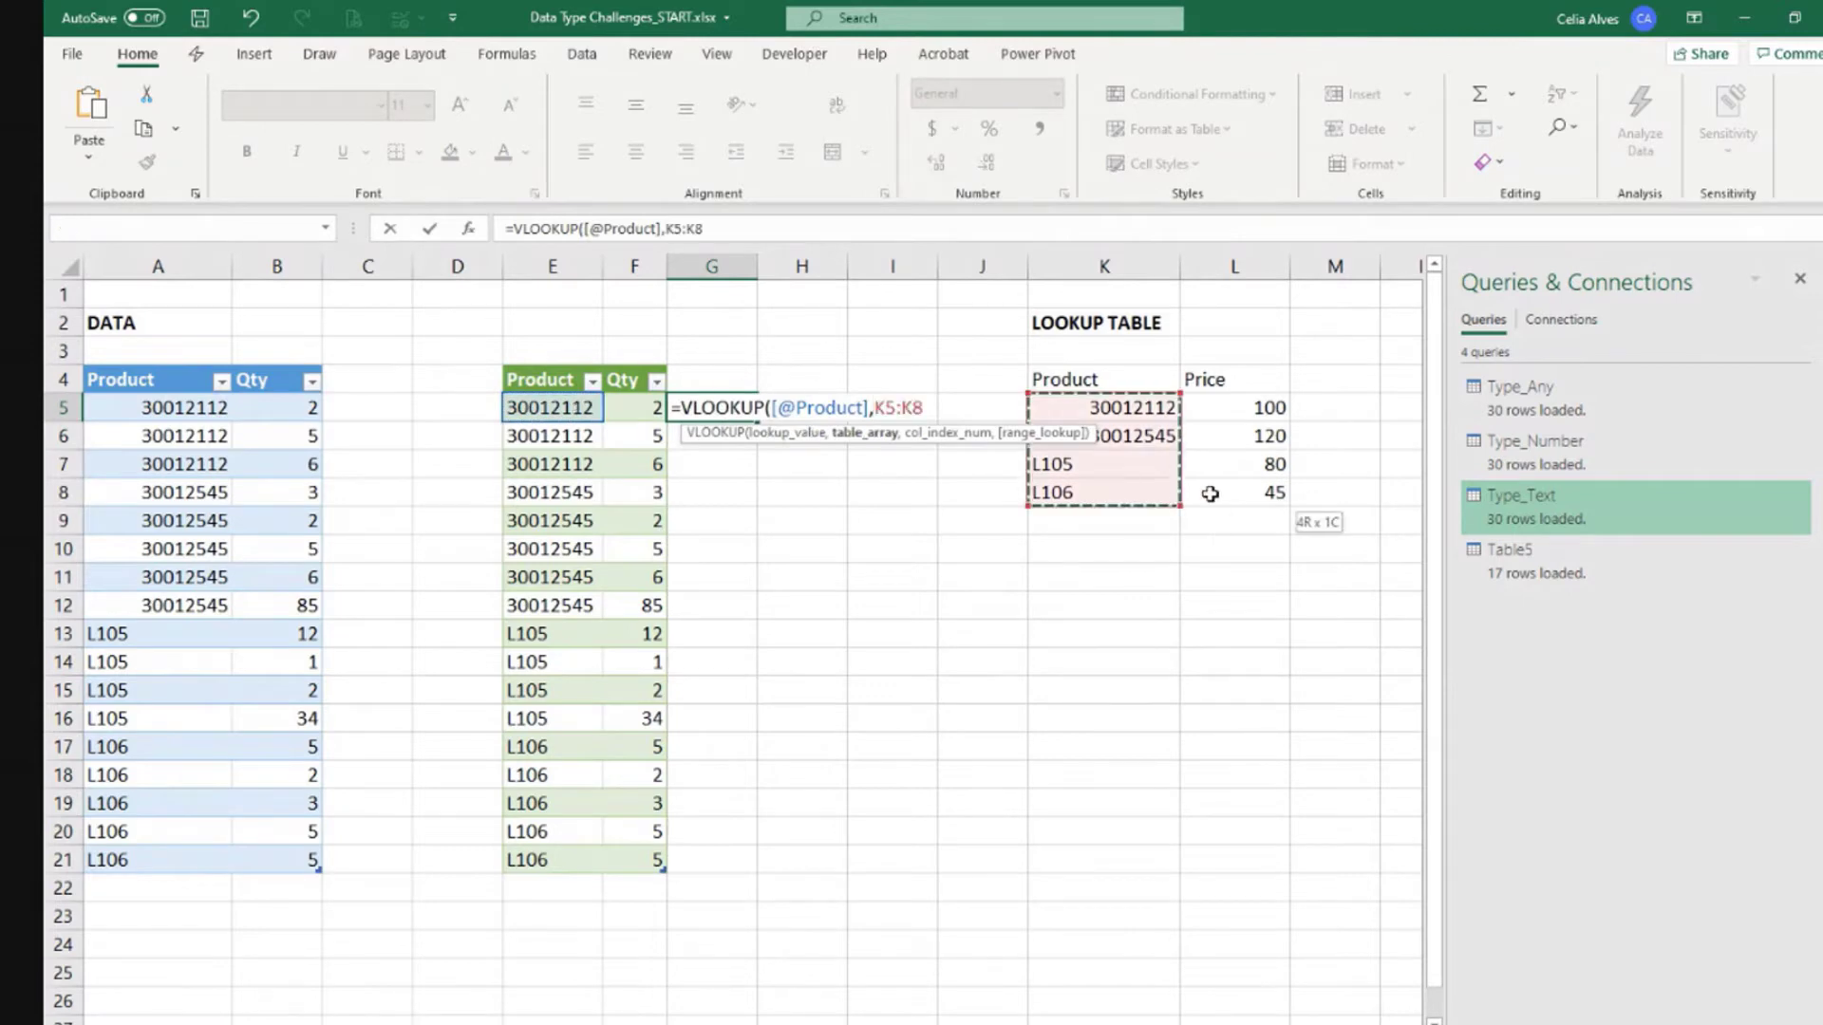
{"action": "key", "text": "F4"}
{"action": "type", "text": ",2,"}
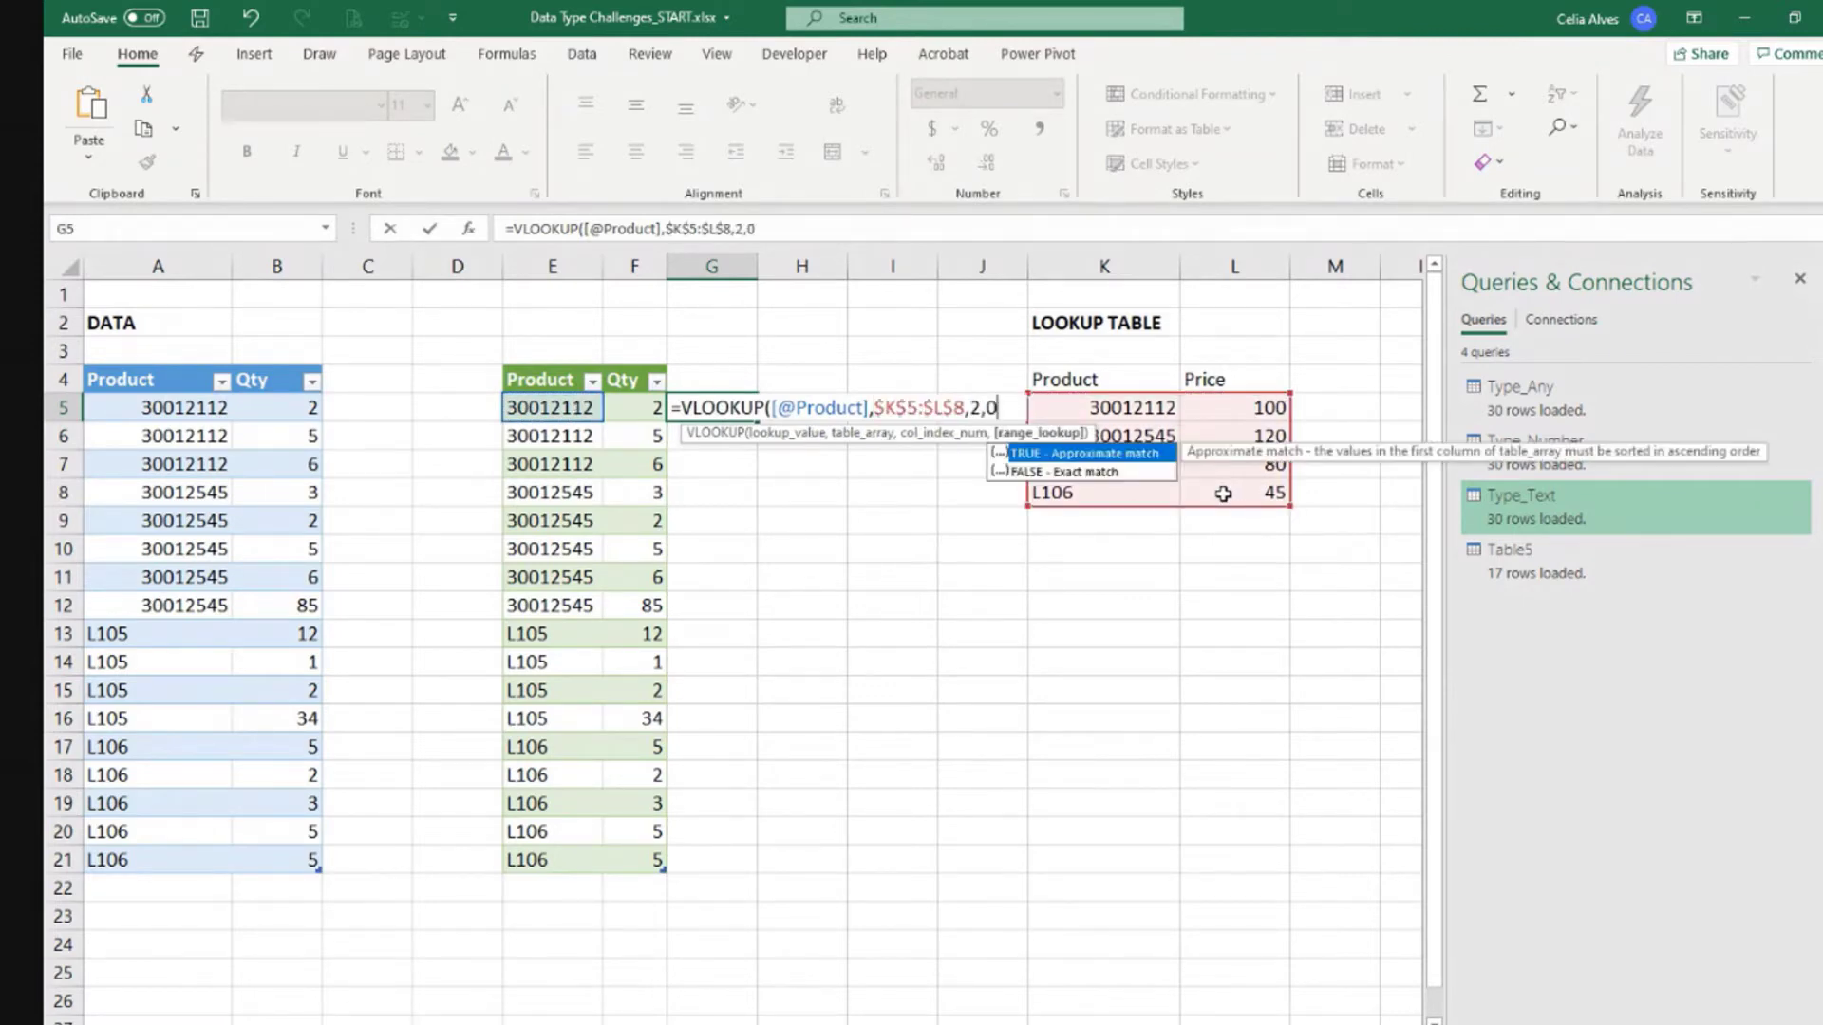
{"action": "type", "text": "0)"}
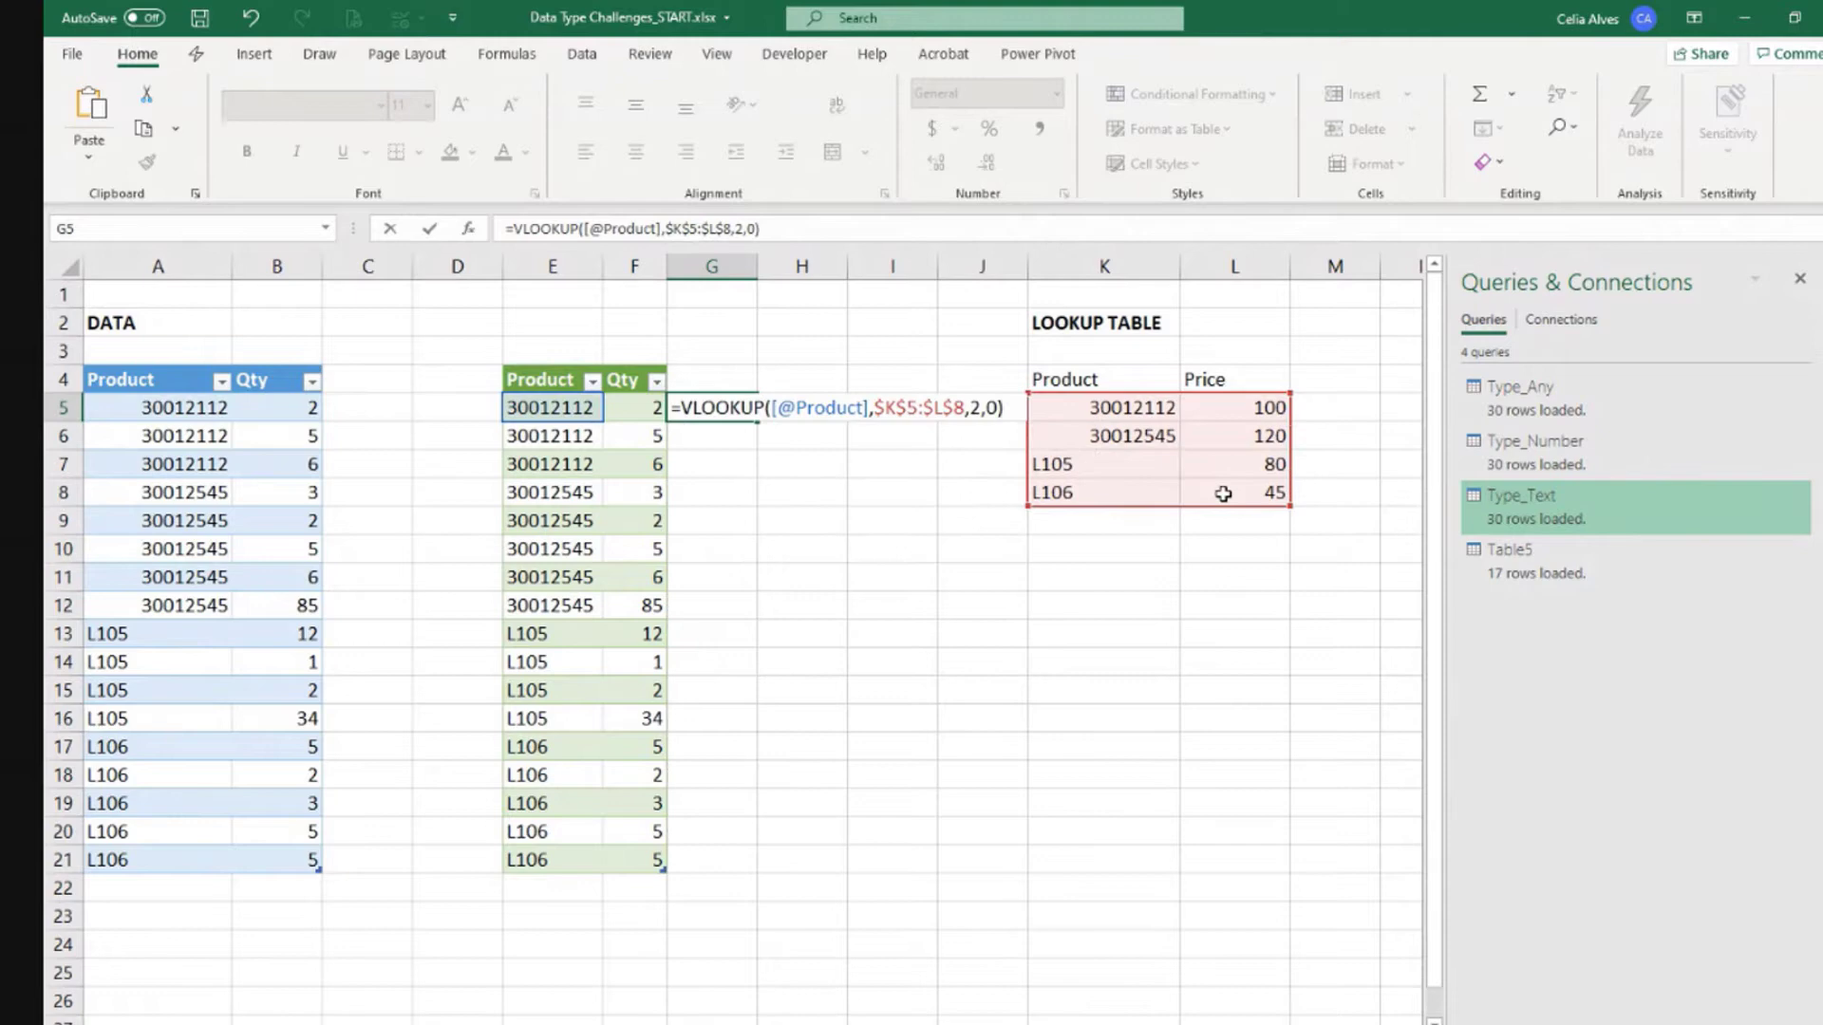
{"action": "key", "text": "Return"}
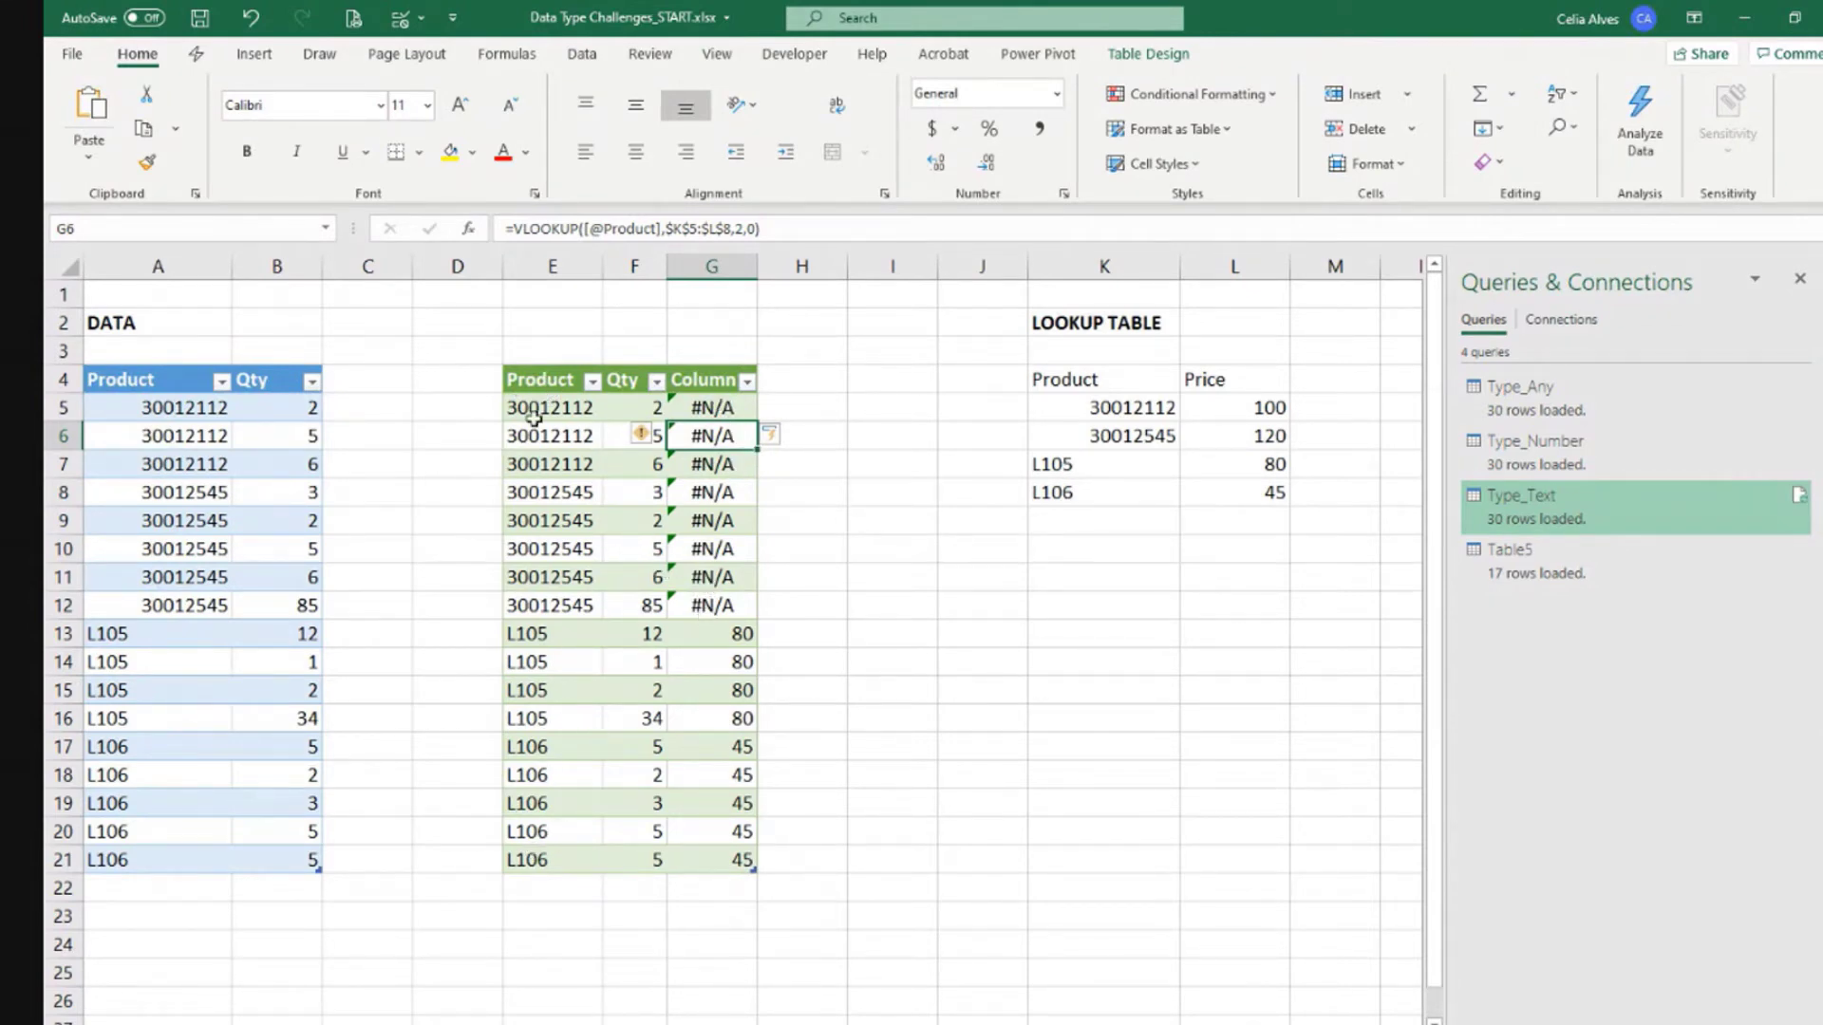
- Compare numeric codes E5:E12 against the lookup codes, then select the Table5 query
{"action": "left_click_drag", "start_coordinate": [533, 416], "coordinate": [605, 581]}
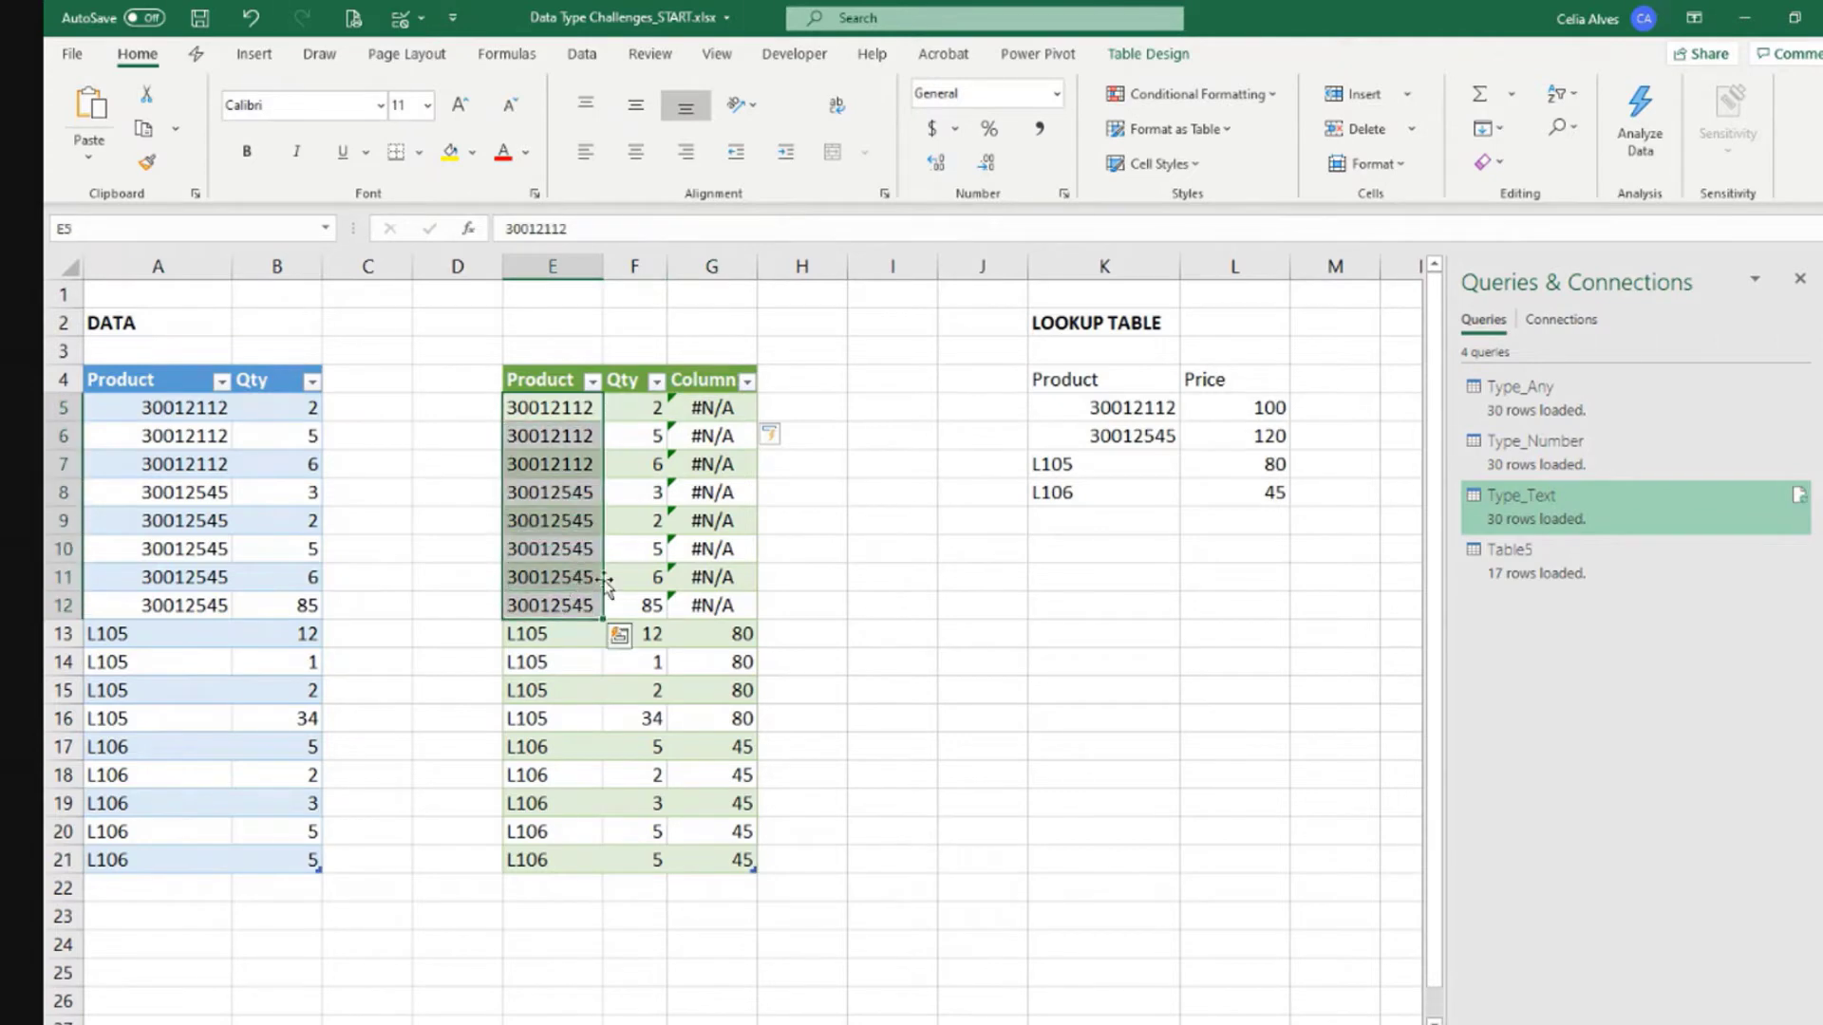
{"action": "left_click_drag", "start_coordinate": [1136, 408], "coordinate": [1135, 422]}
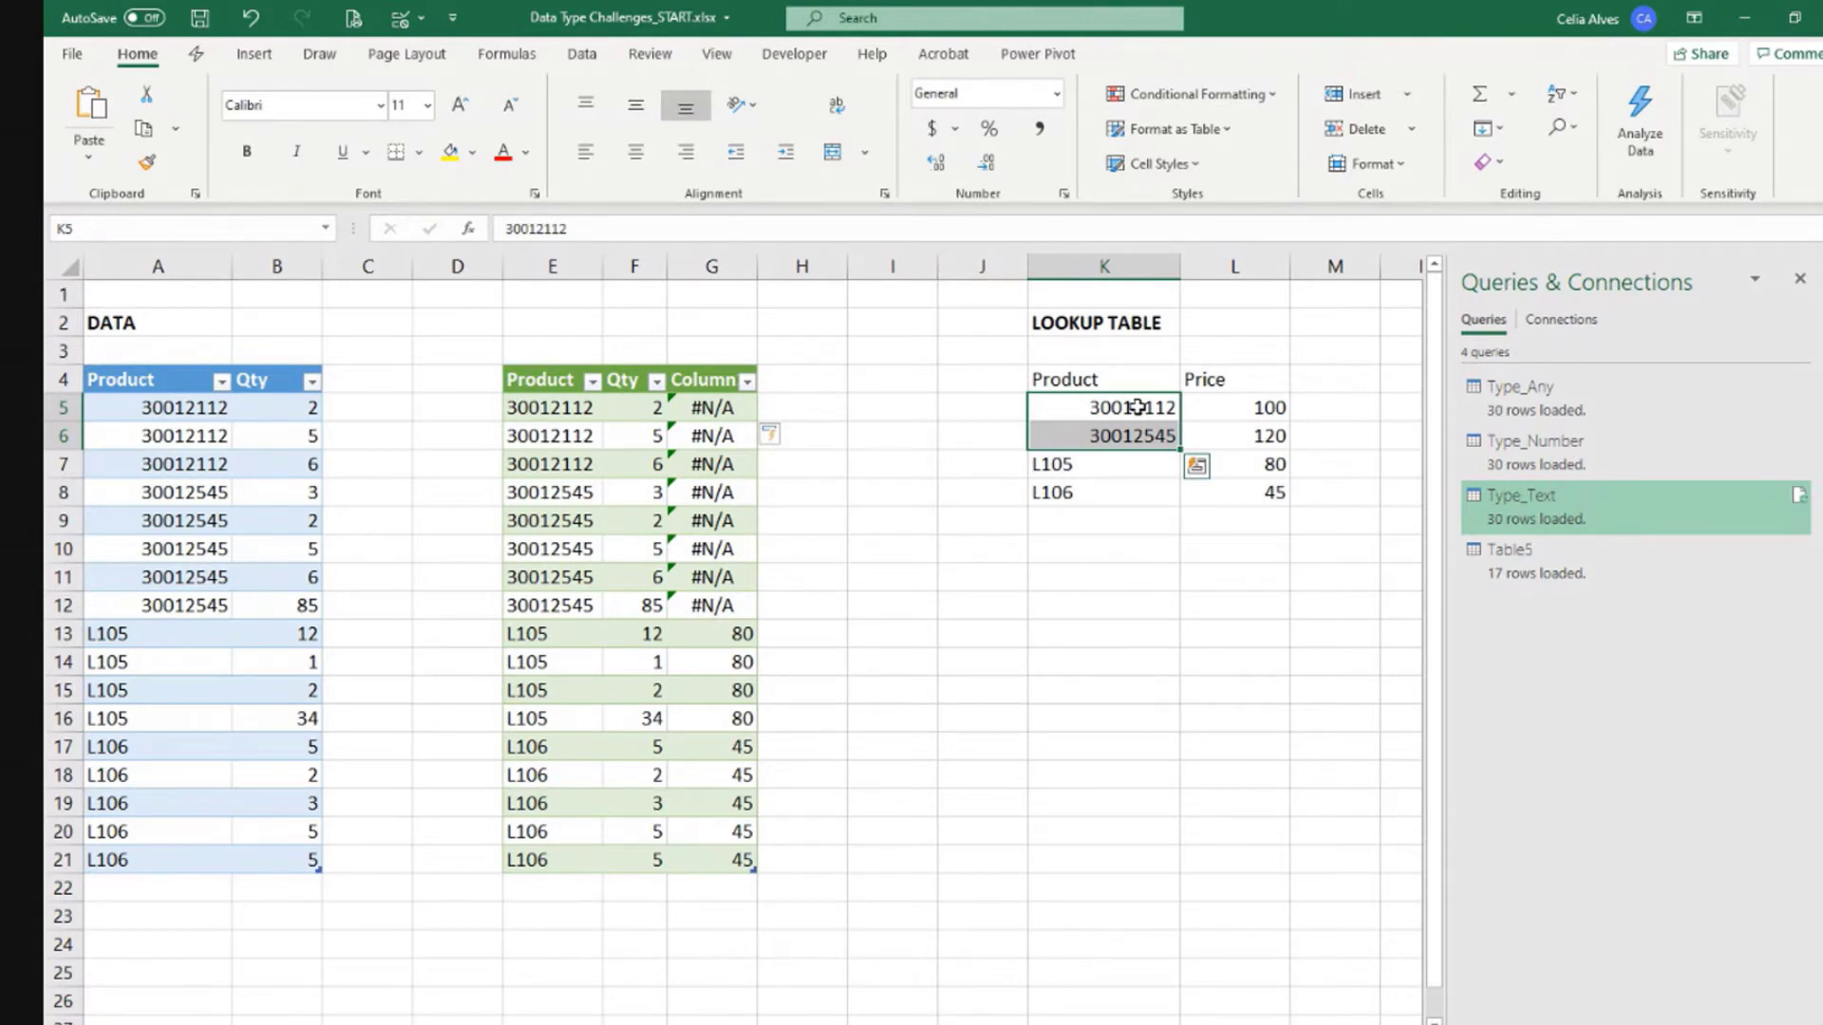
{"action": "left_click", "coordinate": [568, 407]}
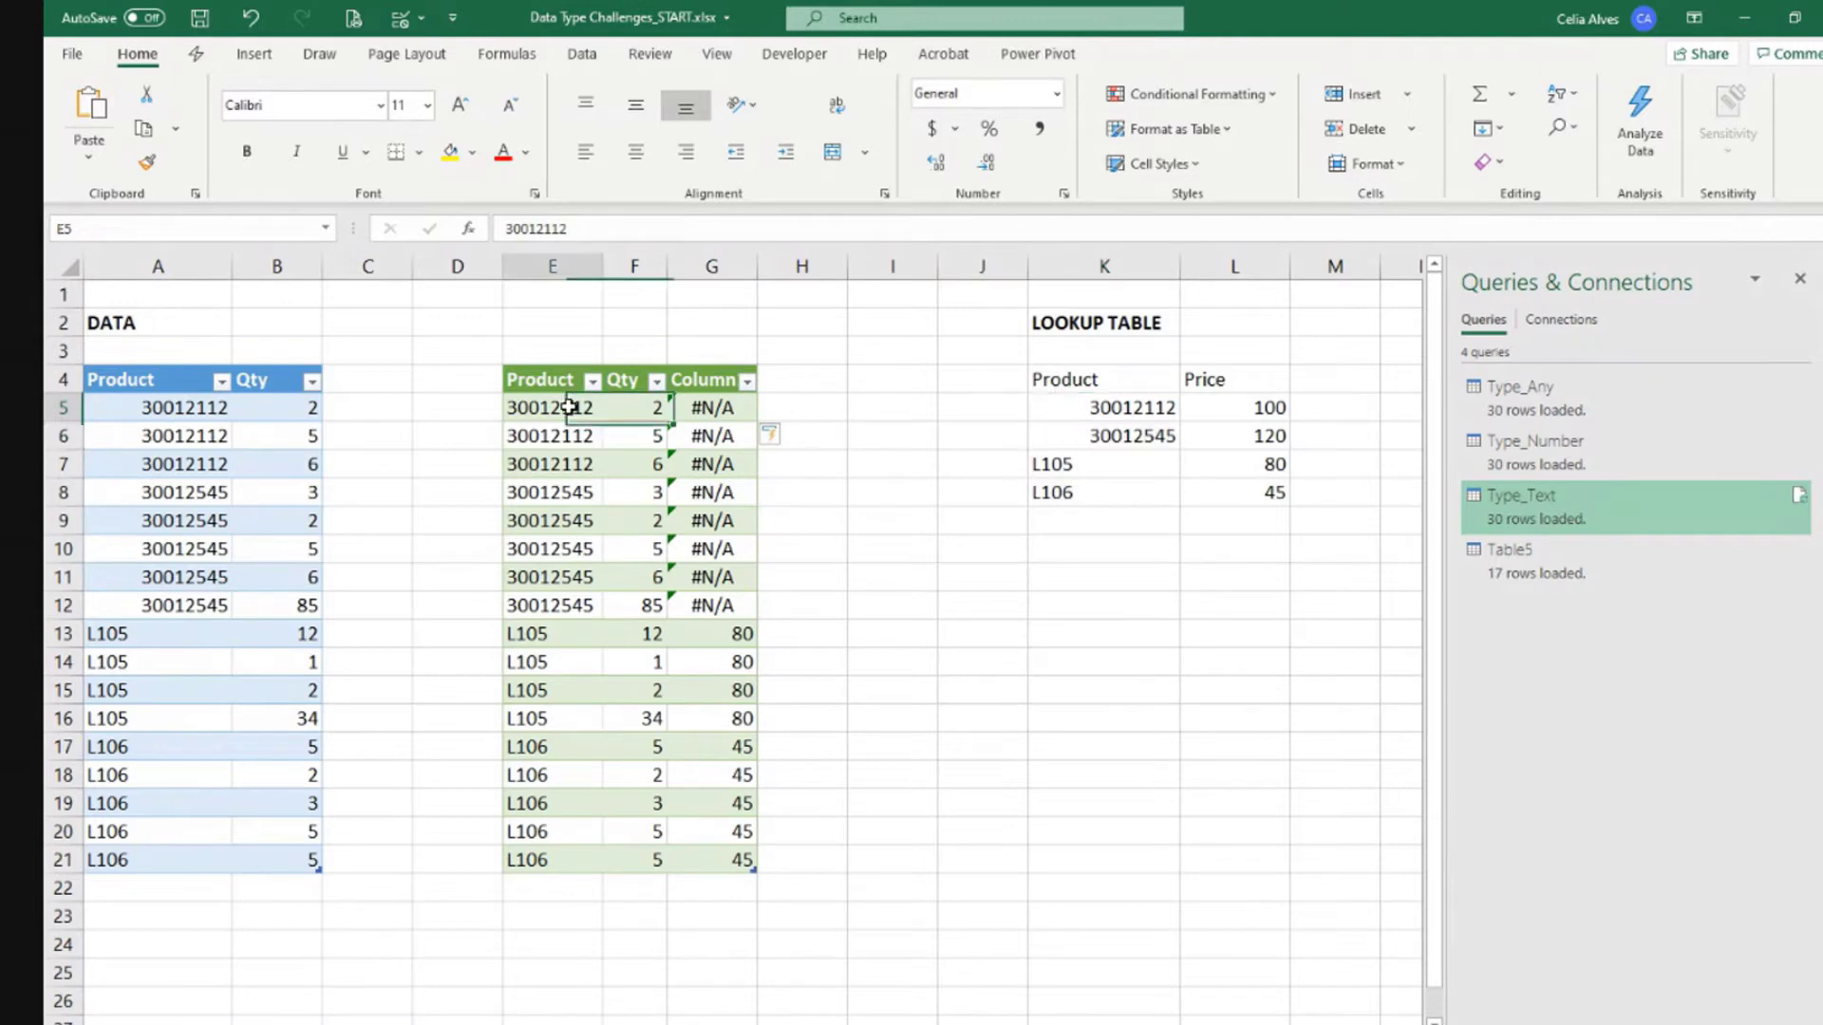
{"action": "left_click", "coordinate": [1553, 552]}
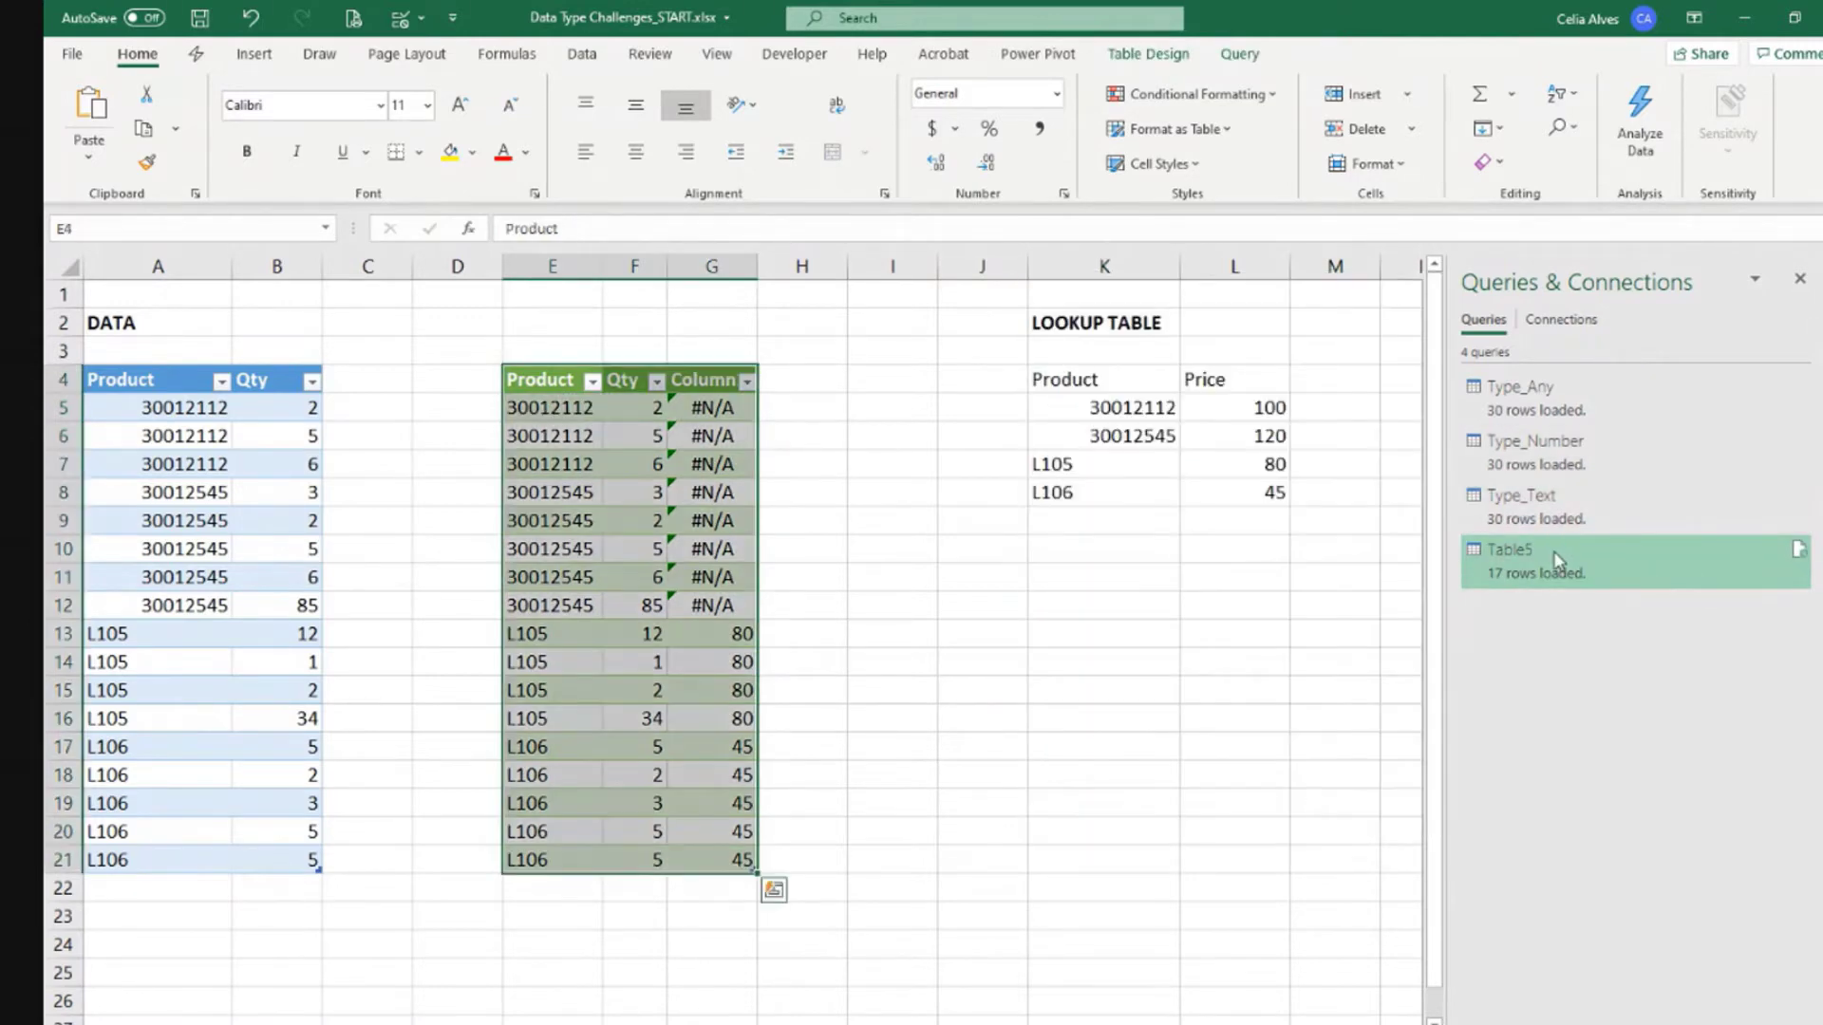
- Change Table5's Product type to Whole Number, replacing the current step, and reload
{"action": "double_click", "coordinate": [1555, 556]}
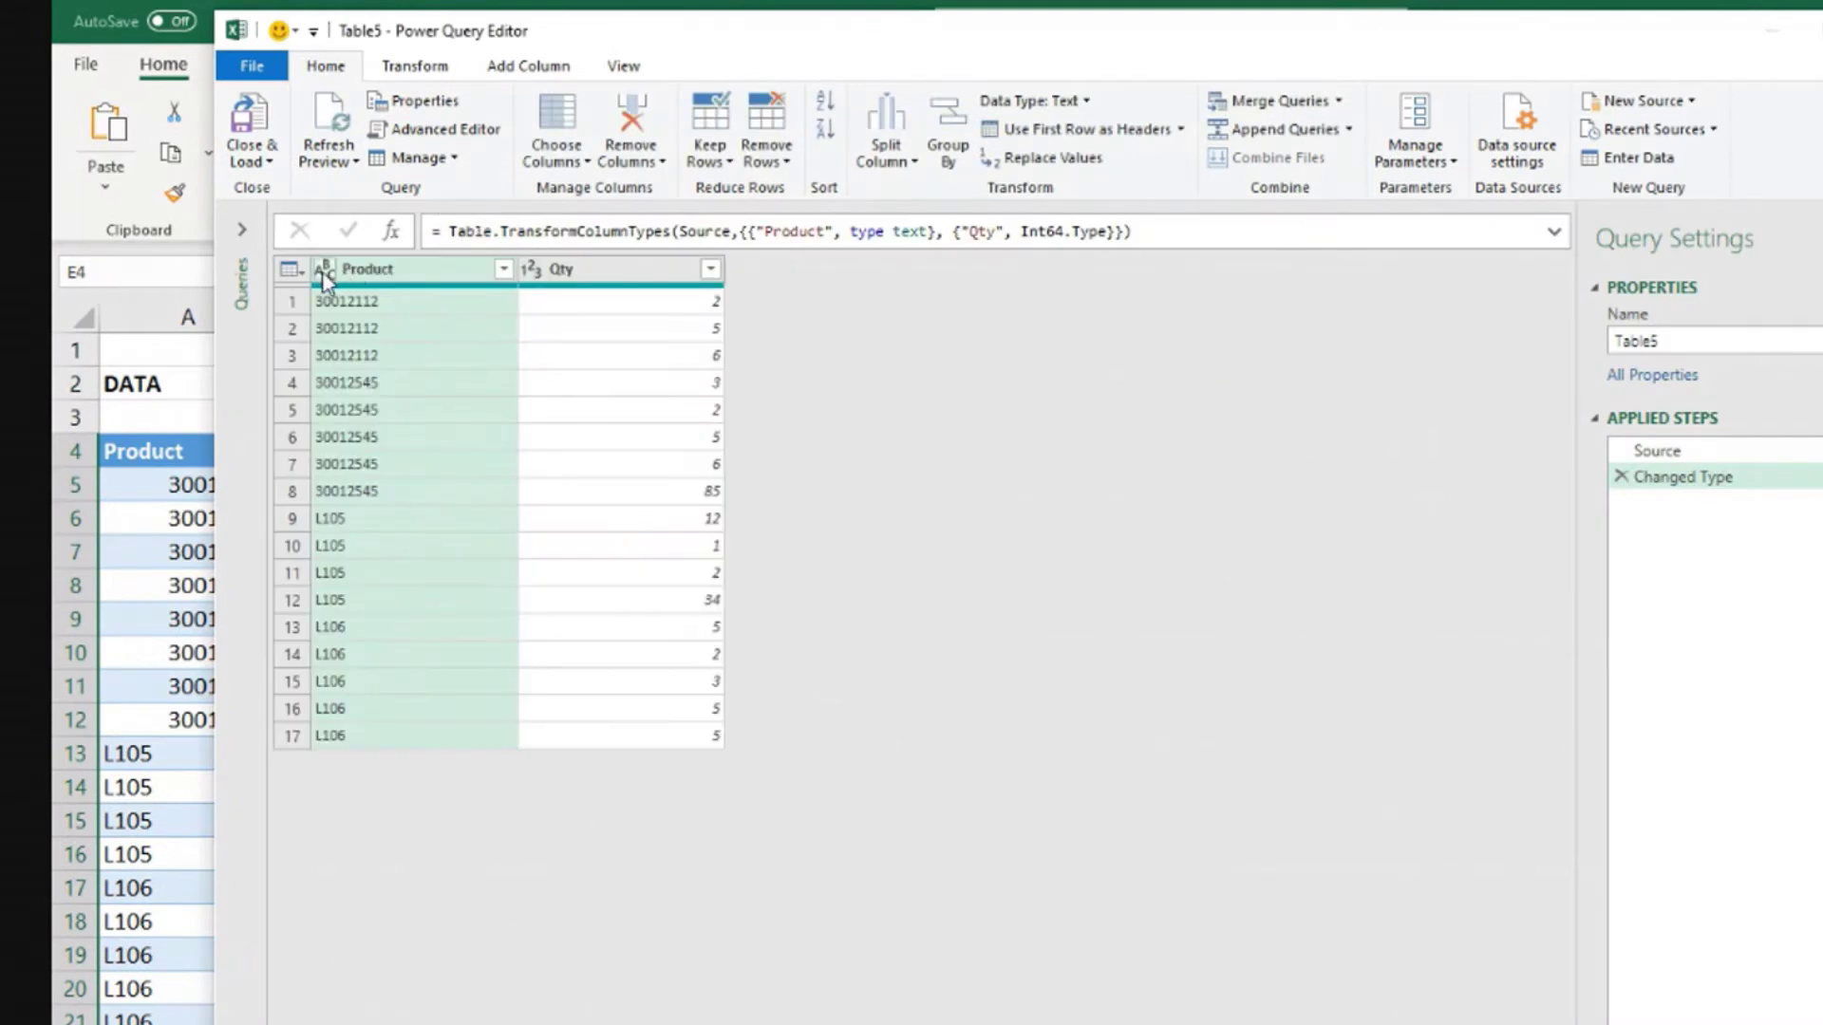
{"action": "left_click", "coordinate": [325, 272]}
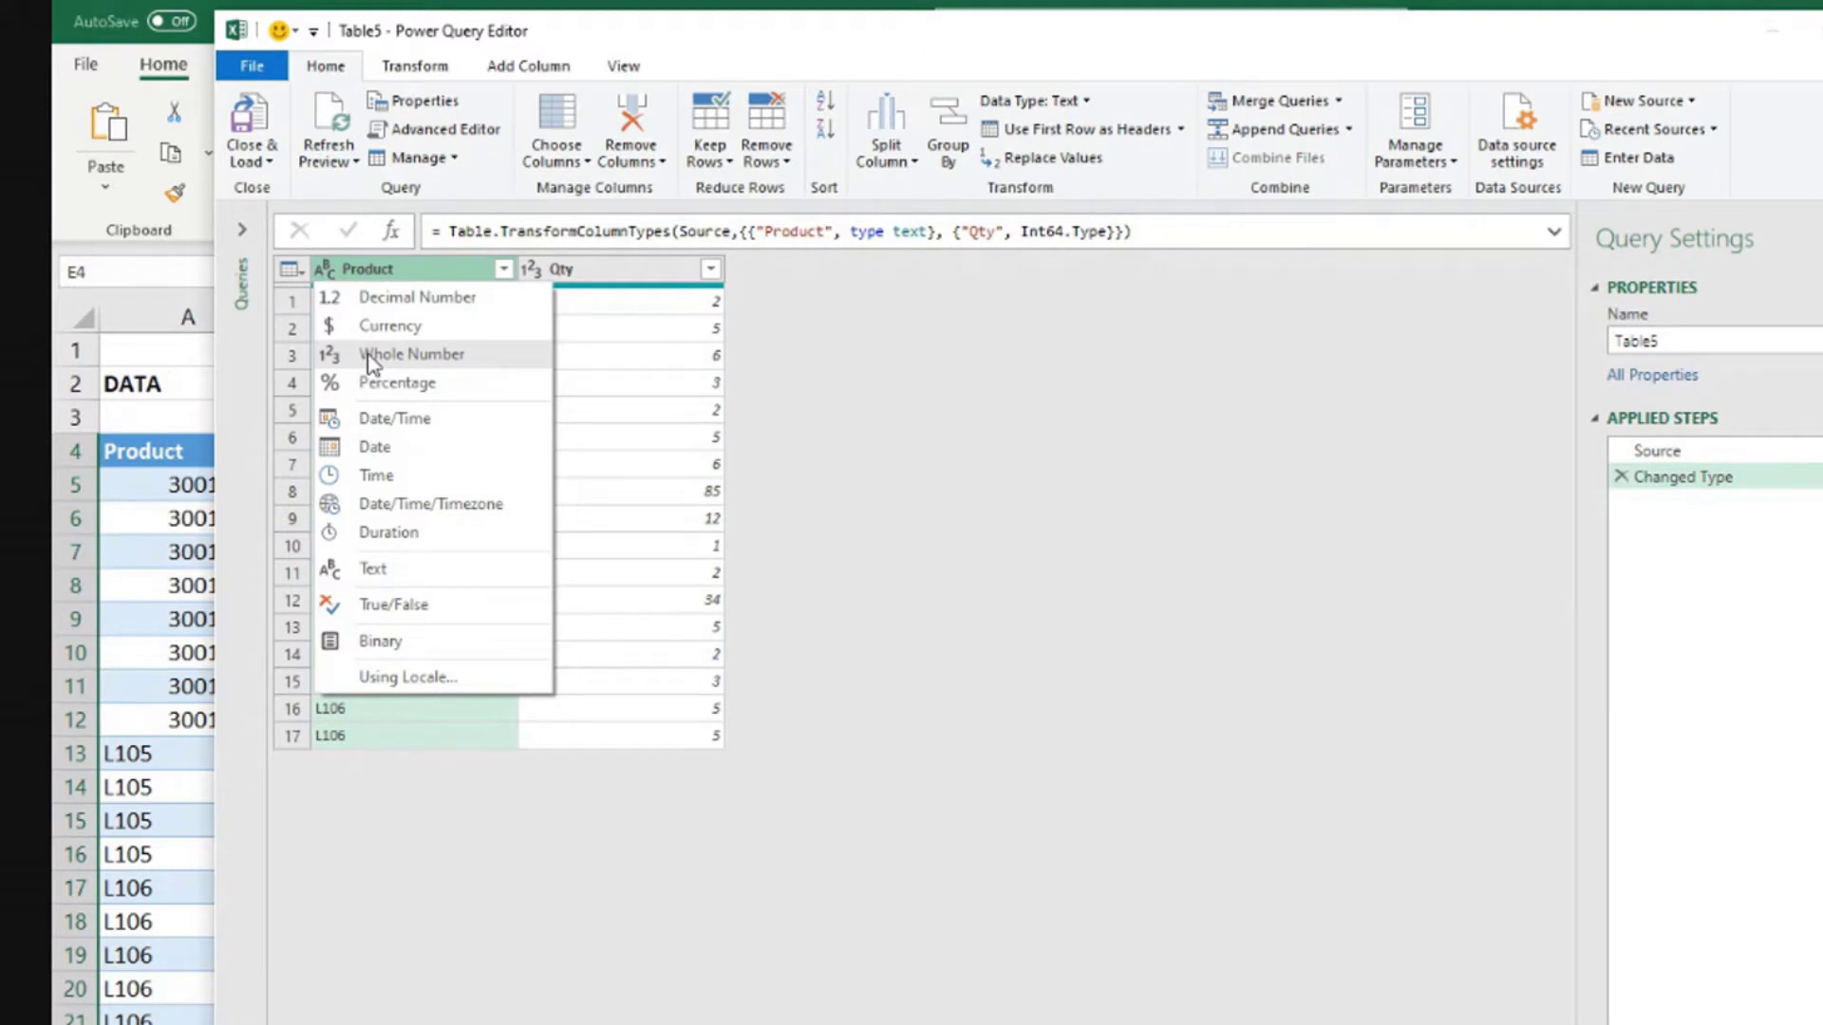
{"action": "left_click", "coordinate": [370, 364]}
{"action": "left_click", "coordinate": [1116, 725]}
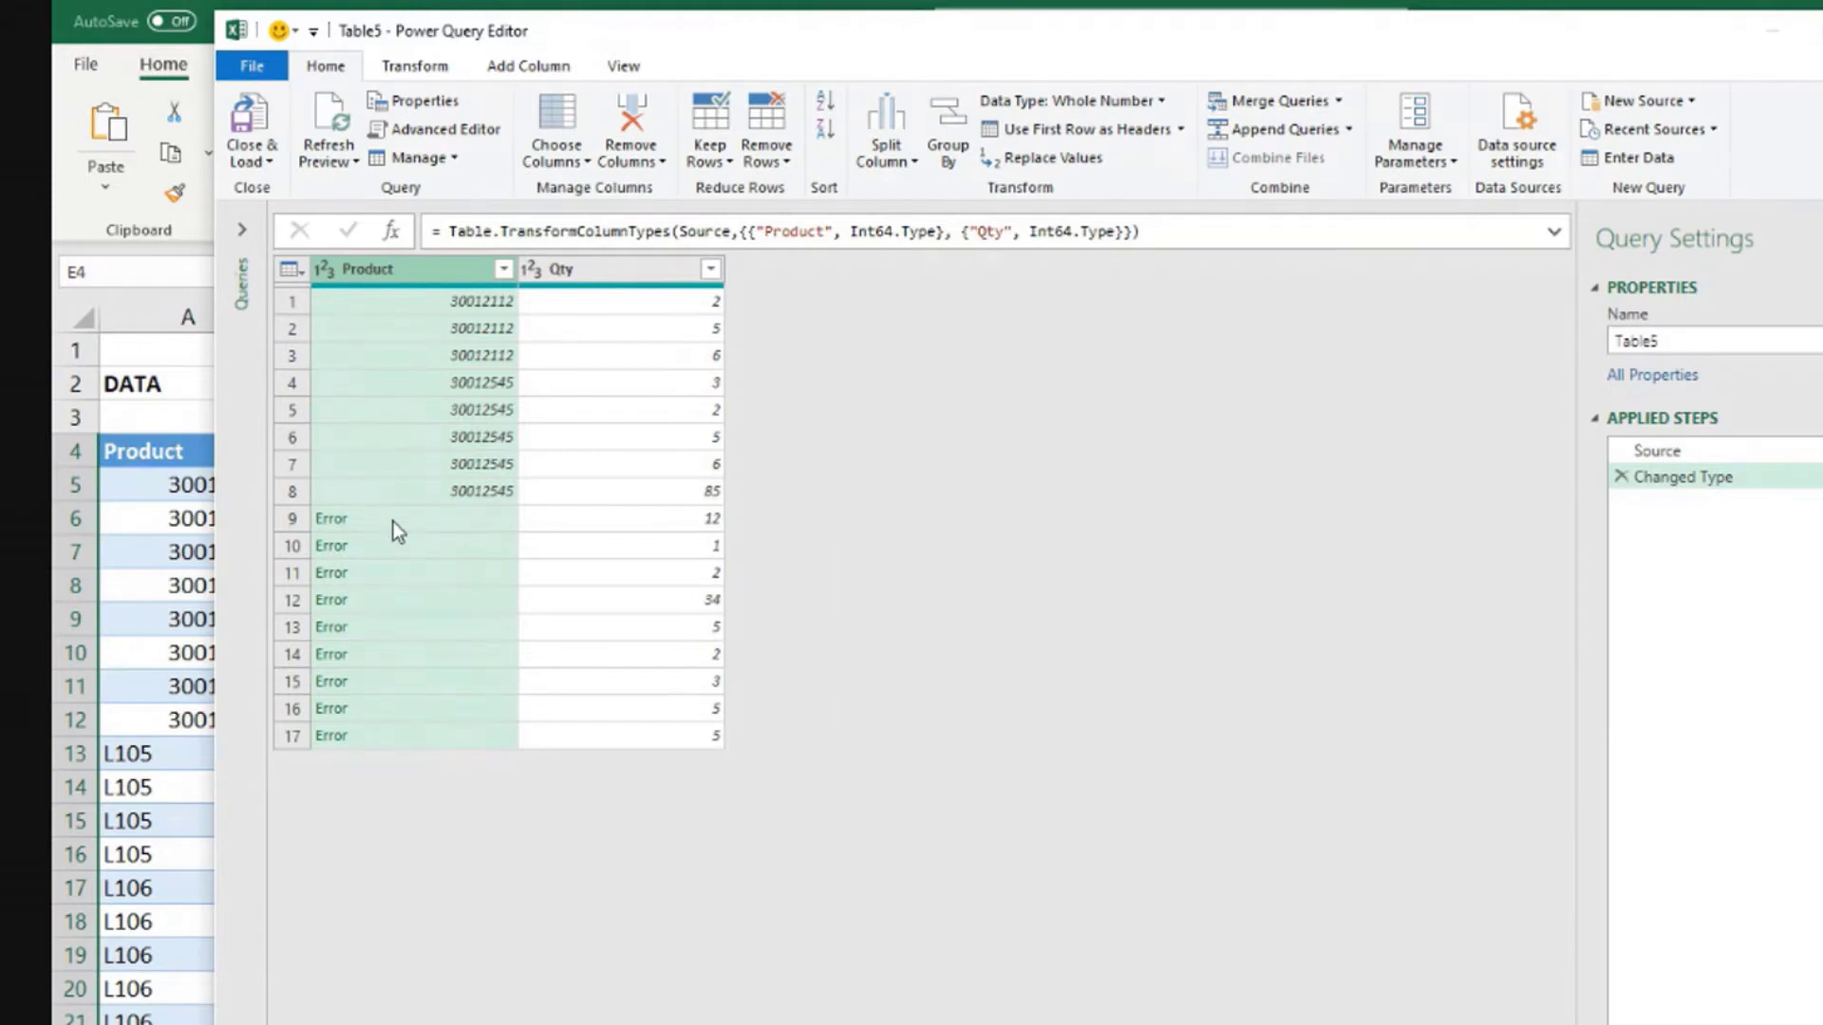
{"action": "left_click", "coordinate": [255, 118]}
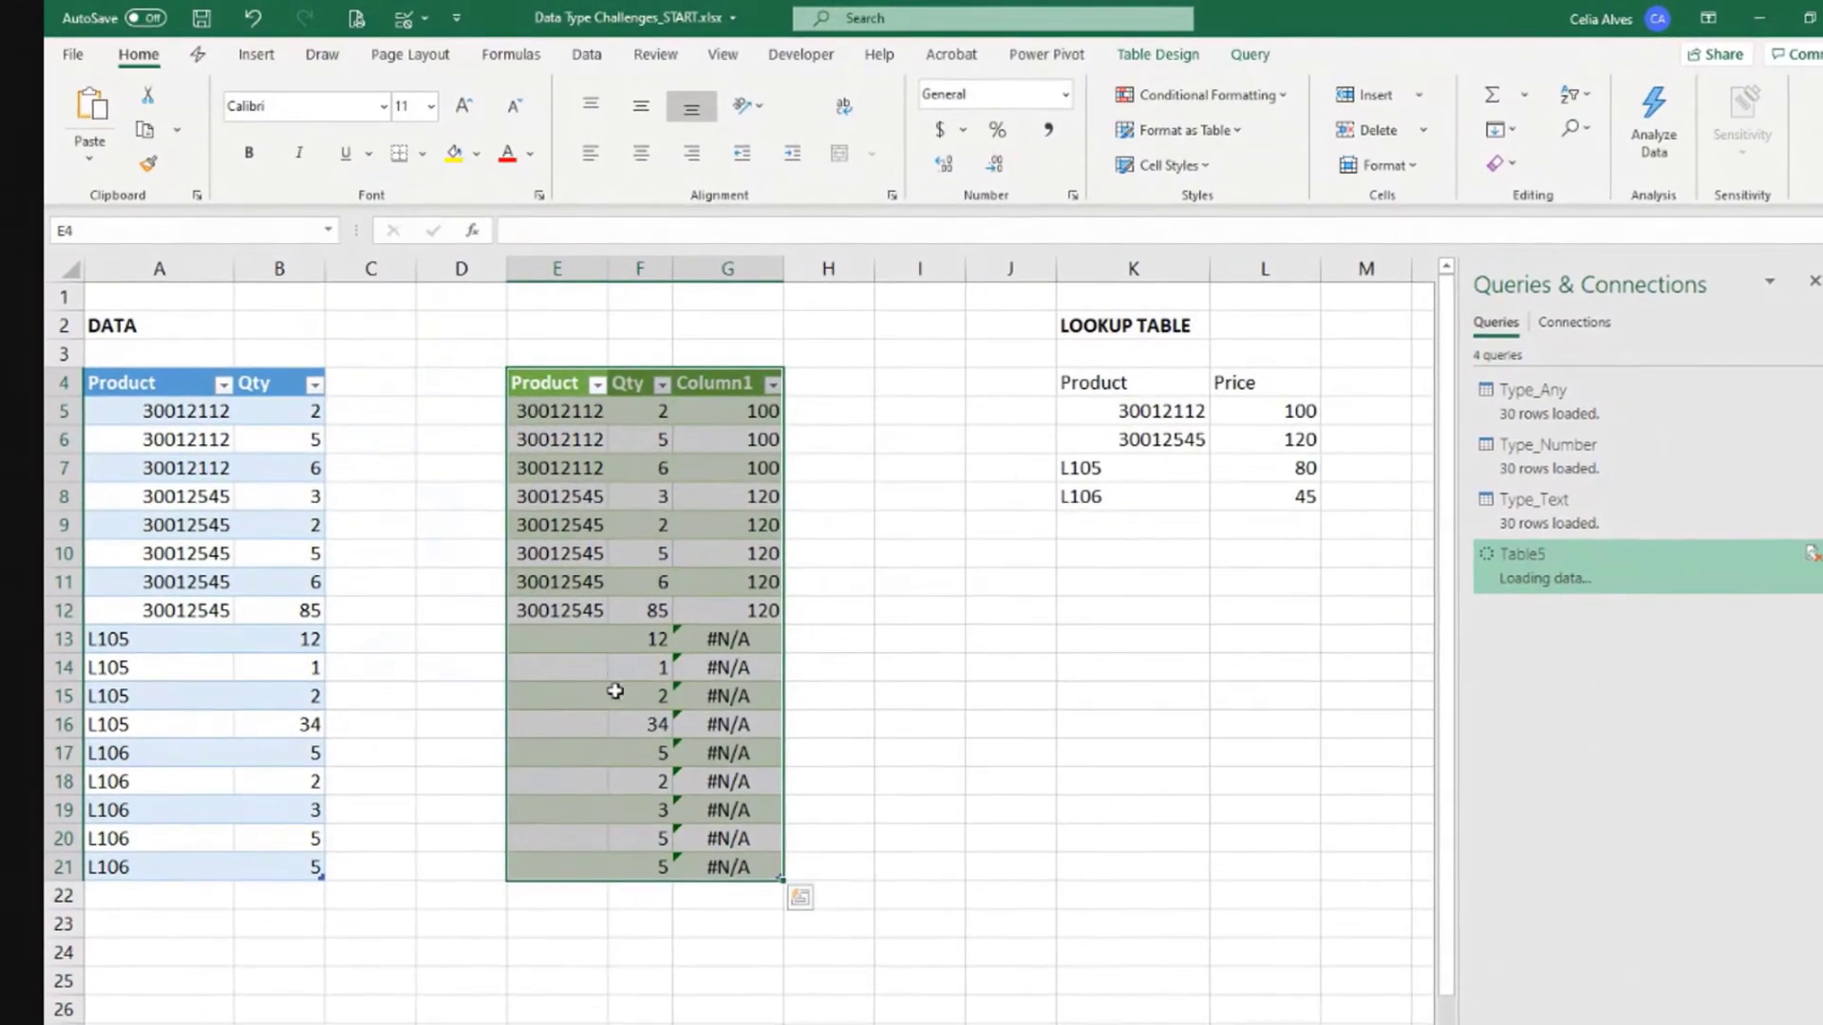
- Inspect the empty cells E13:E21, numeric codes E5:E12, and #N/A prices G13:G21
{"action": "left_click_drag", "start_coordinate": [602, 690], "coordinate": [623, 922]}
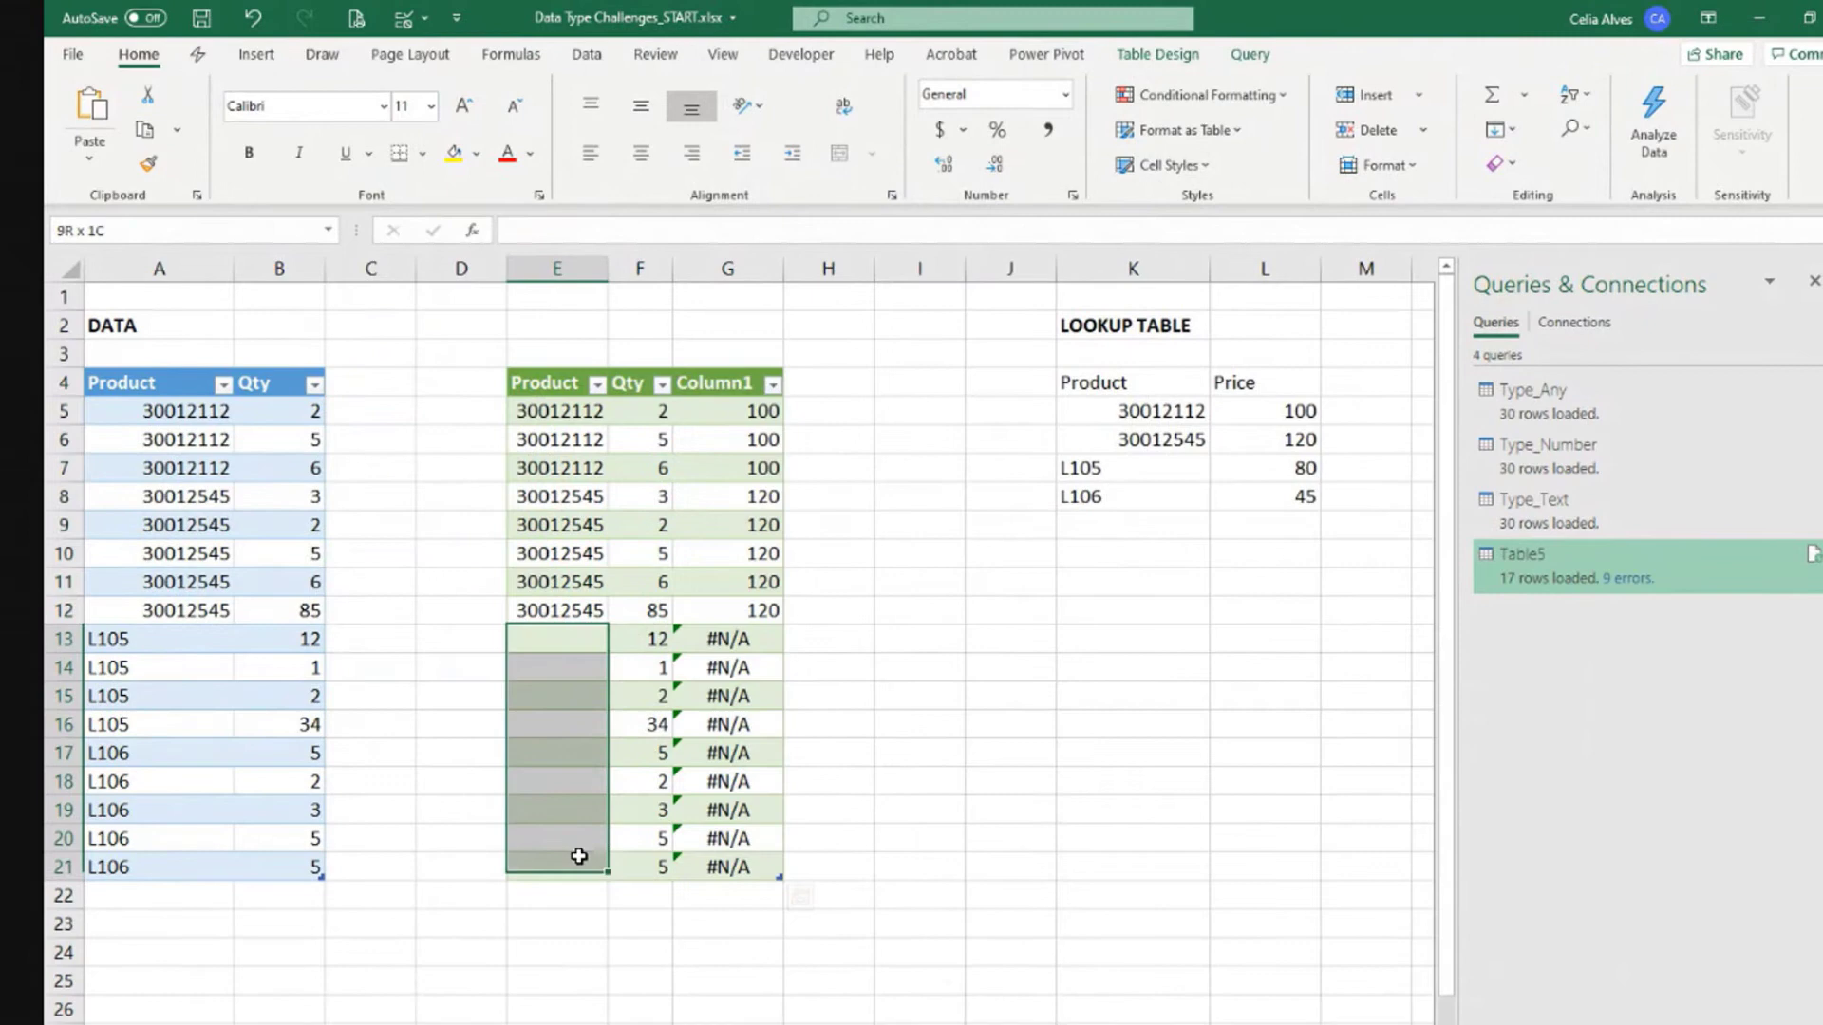
{"action": "left_click_drag", "start_coordinate": [579, 856], "coordinate": [578, 855]}
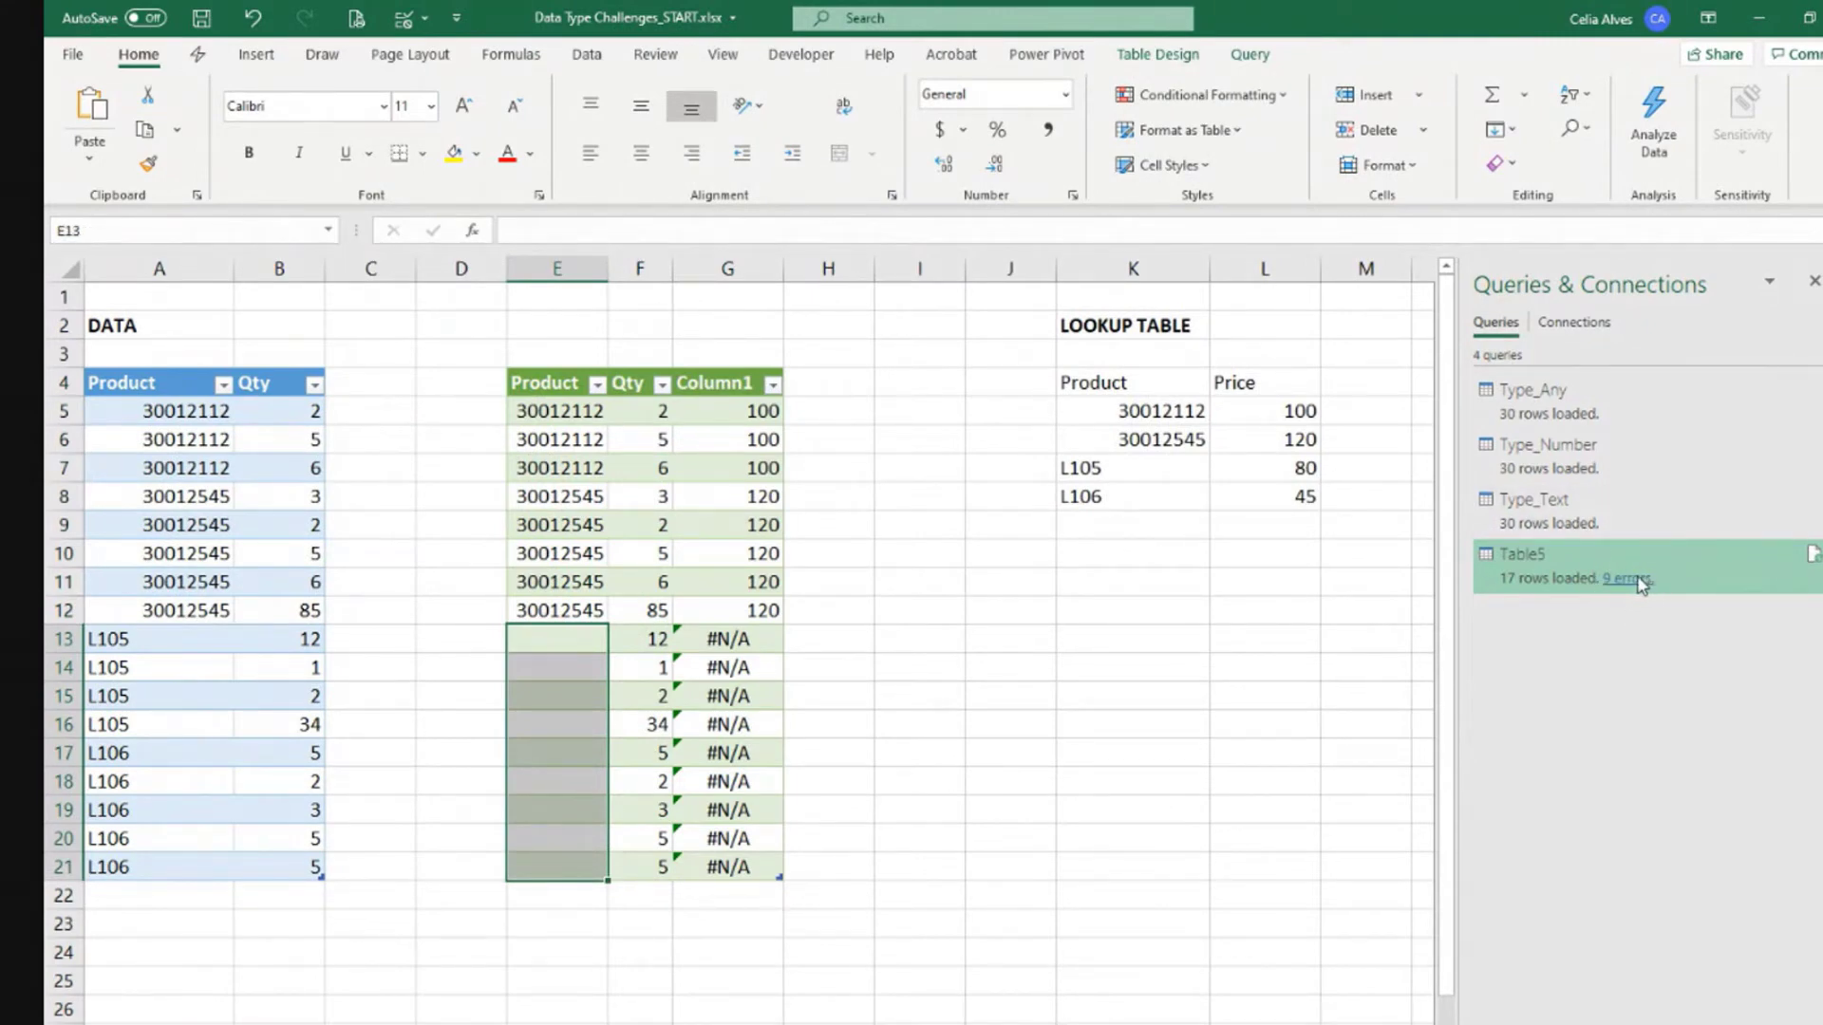
{"action": "mouse_move", "coordinate": [1640, 583]}
{"action": "left_click_drag", "start_coordinate": [586, 410], "coordinate": [588, 612]}
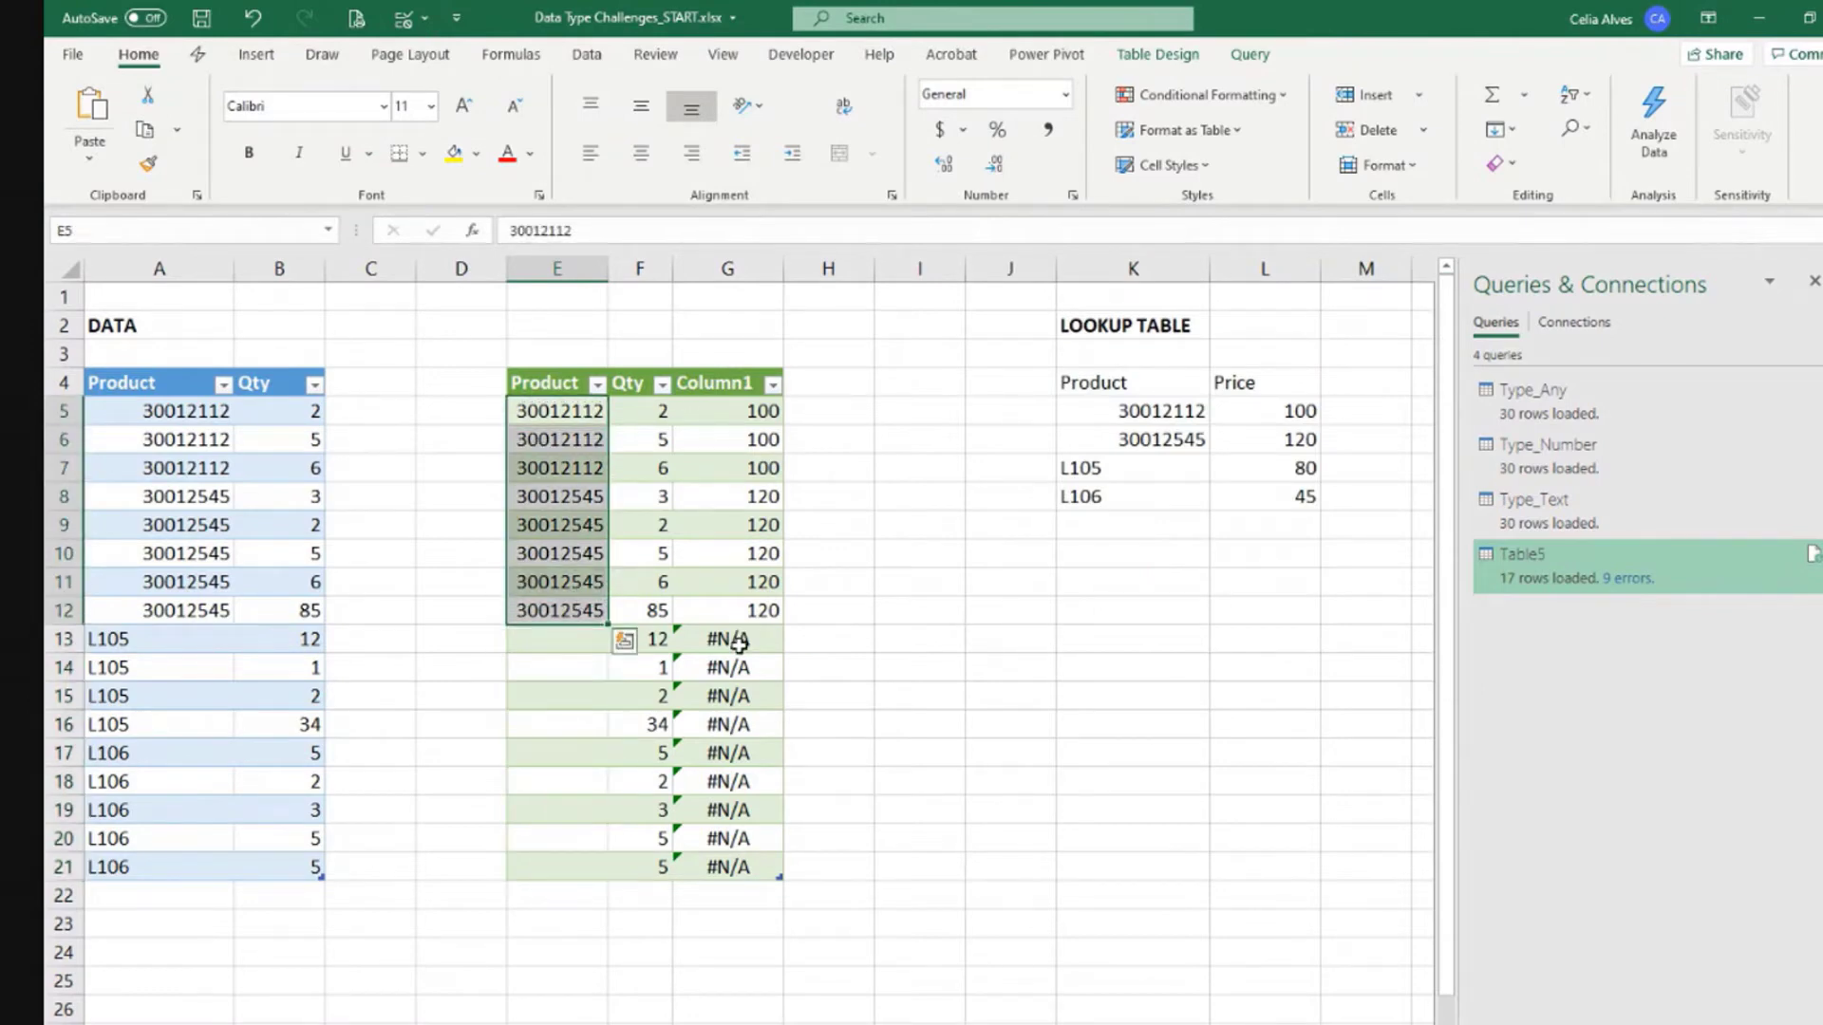
{"action": "left_click_drag", "start_coordinate": [739, 644], "coordinate": [744, 864]}
{"action": "left_click", "coordinate": [599, 523]}
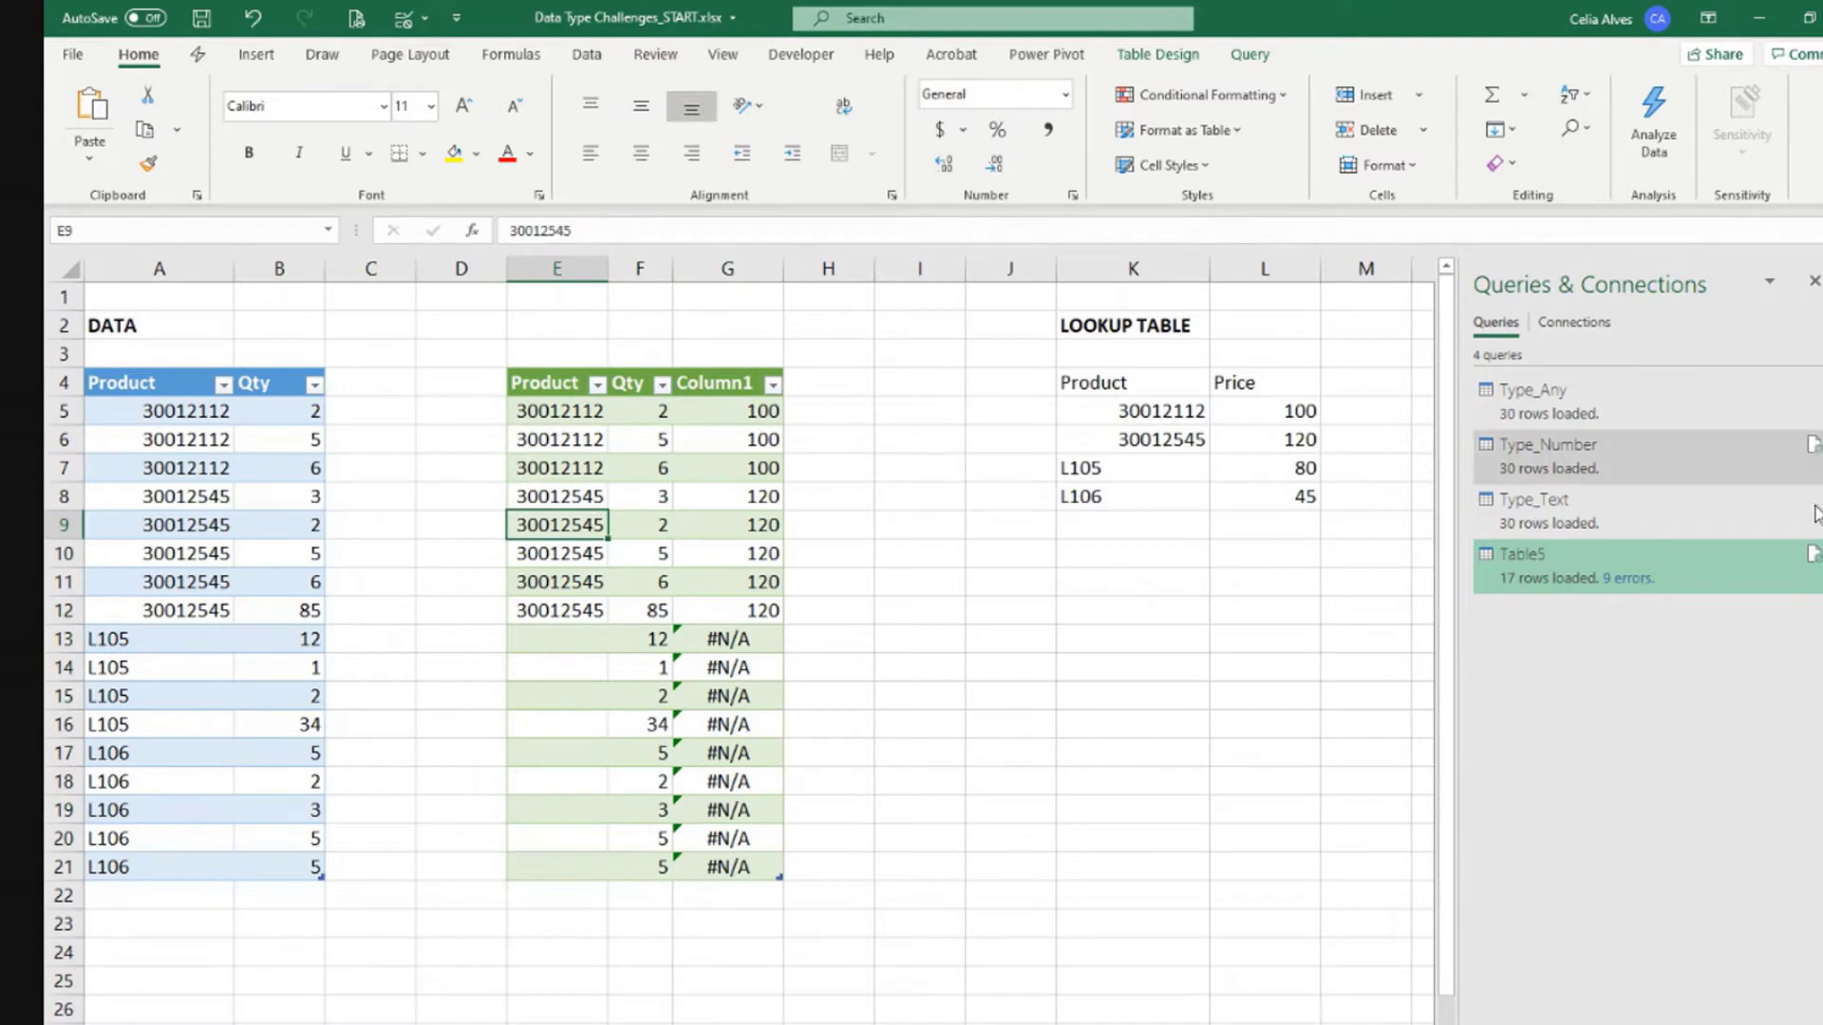
- Delete the Changed Type step from Table5 and reload it into the sheet
{"action": "double_click", "coordinate": [1583, 588]}
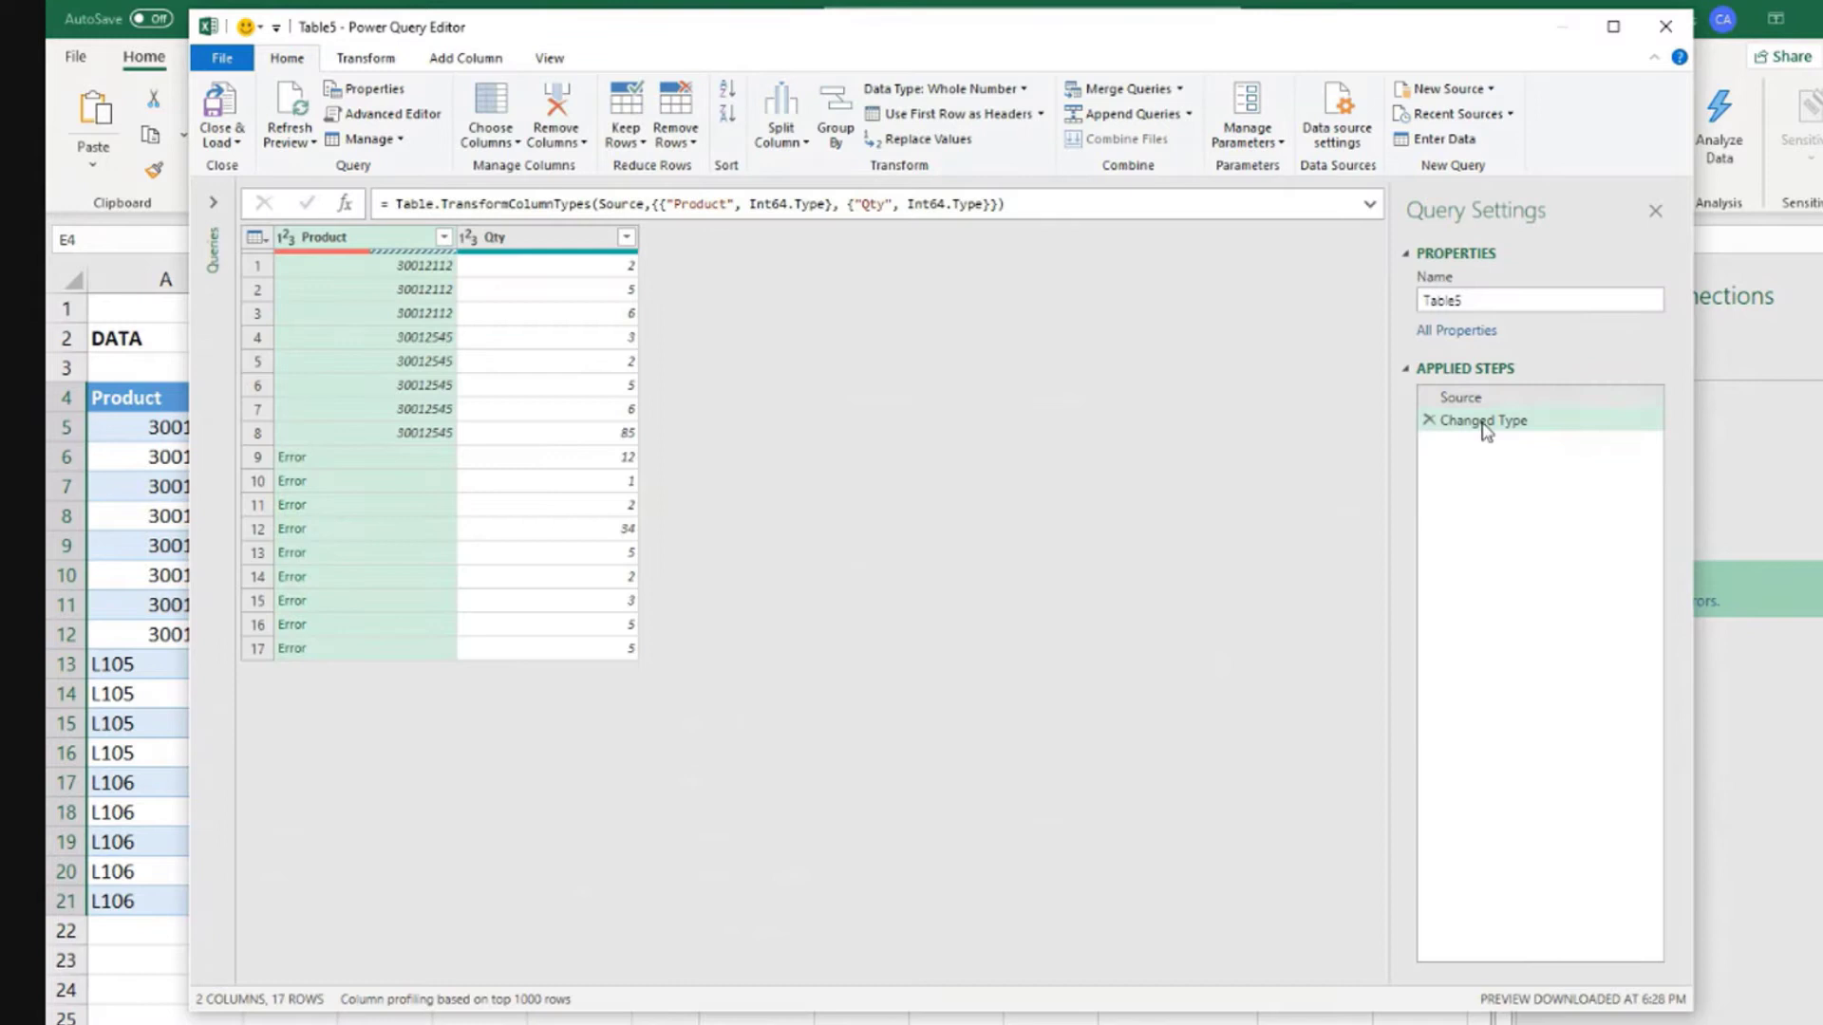
{"action": "left_click", "coordinate": [1429, 420]}
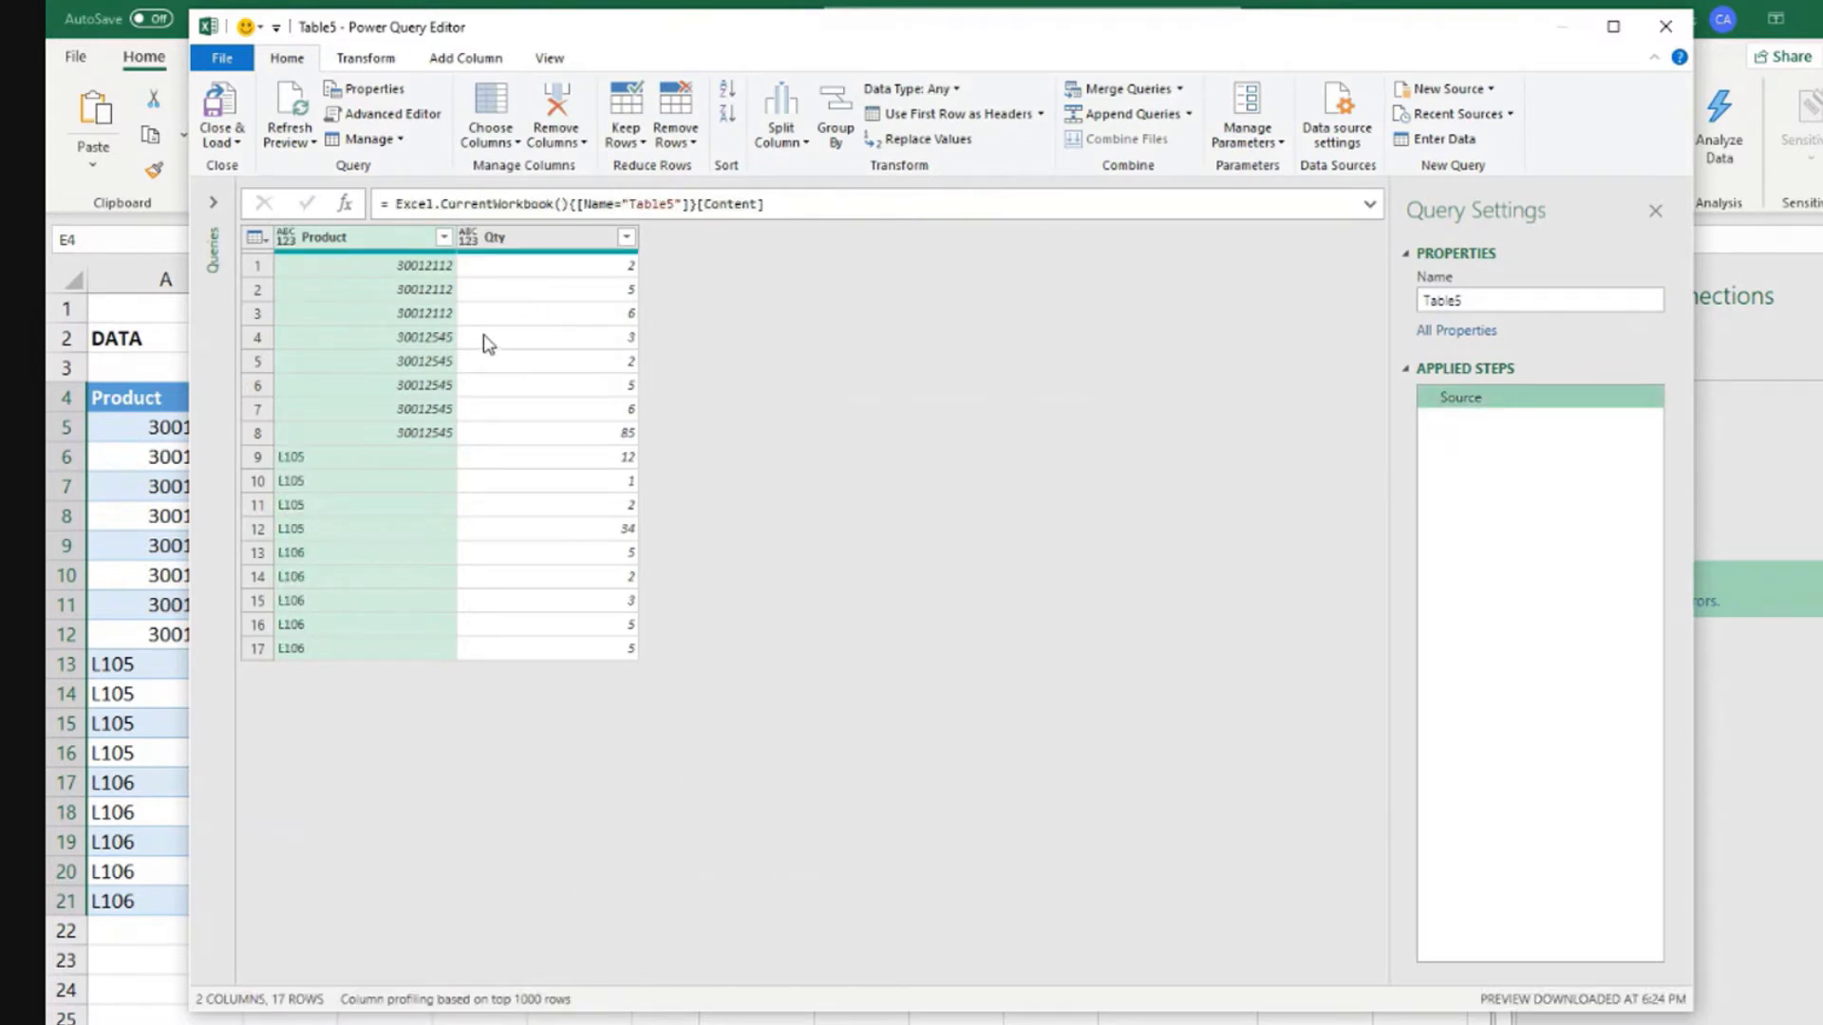
{"action": "left_click", "coordinate": [231, 145]}
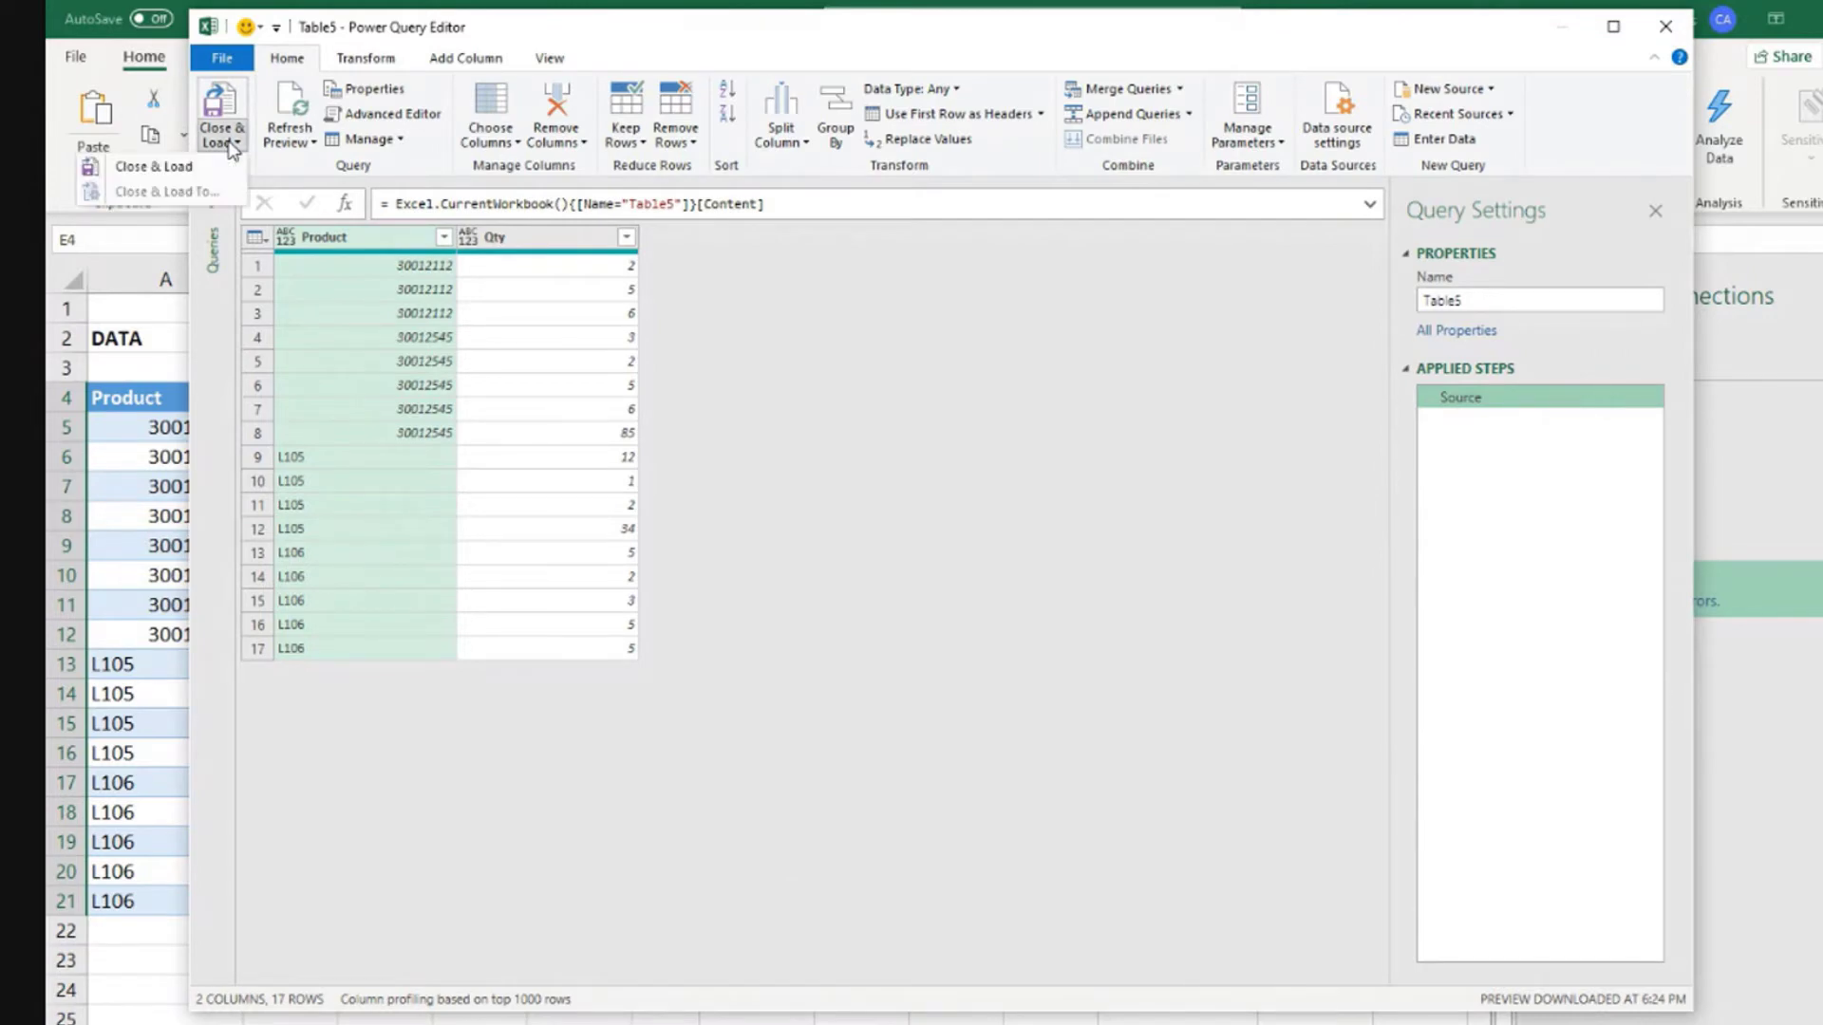
{"action": "left_click", "coordinate": [221, 167]}
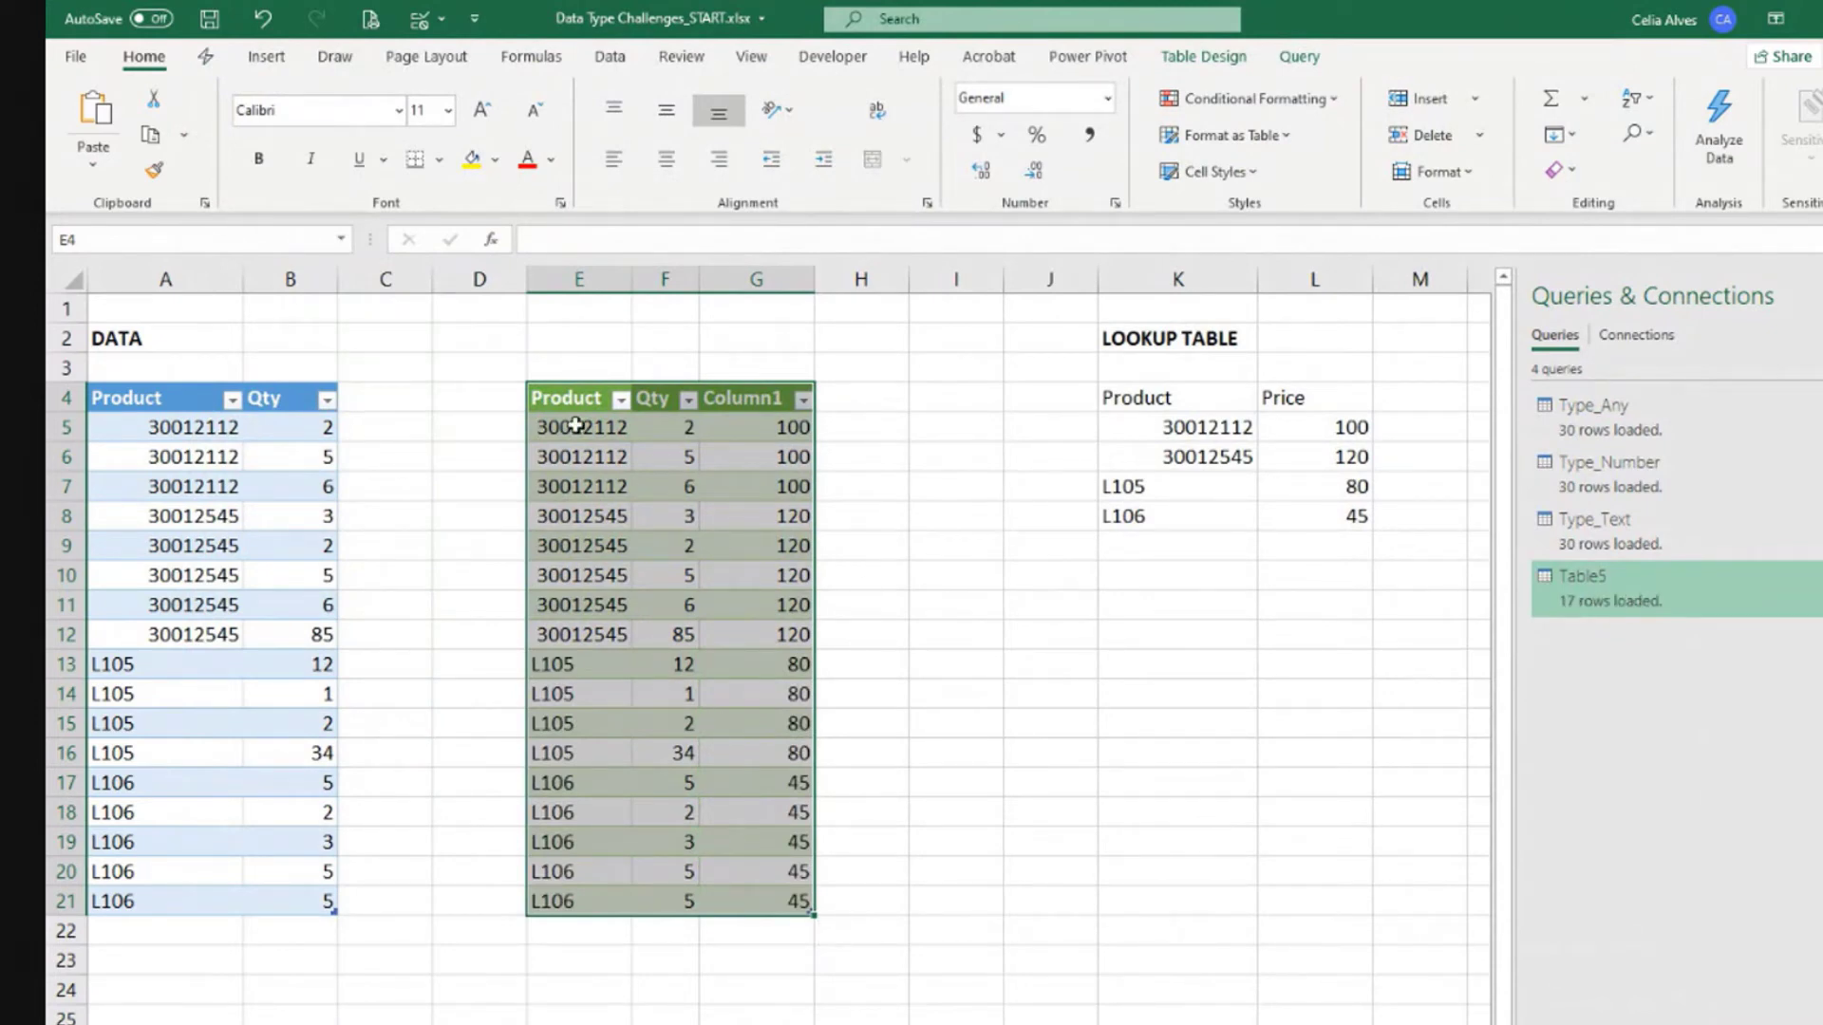
{"action": "left_click_drag", "start_coordinate": [632, 282], "coordinate": [680, 295]}
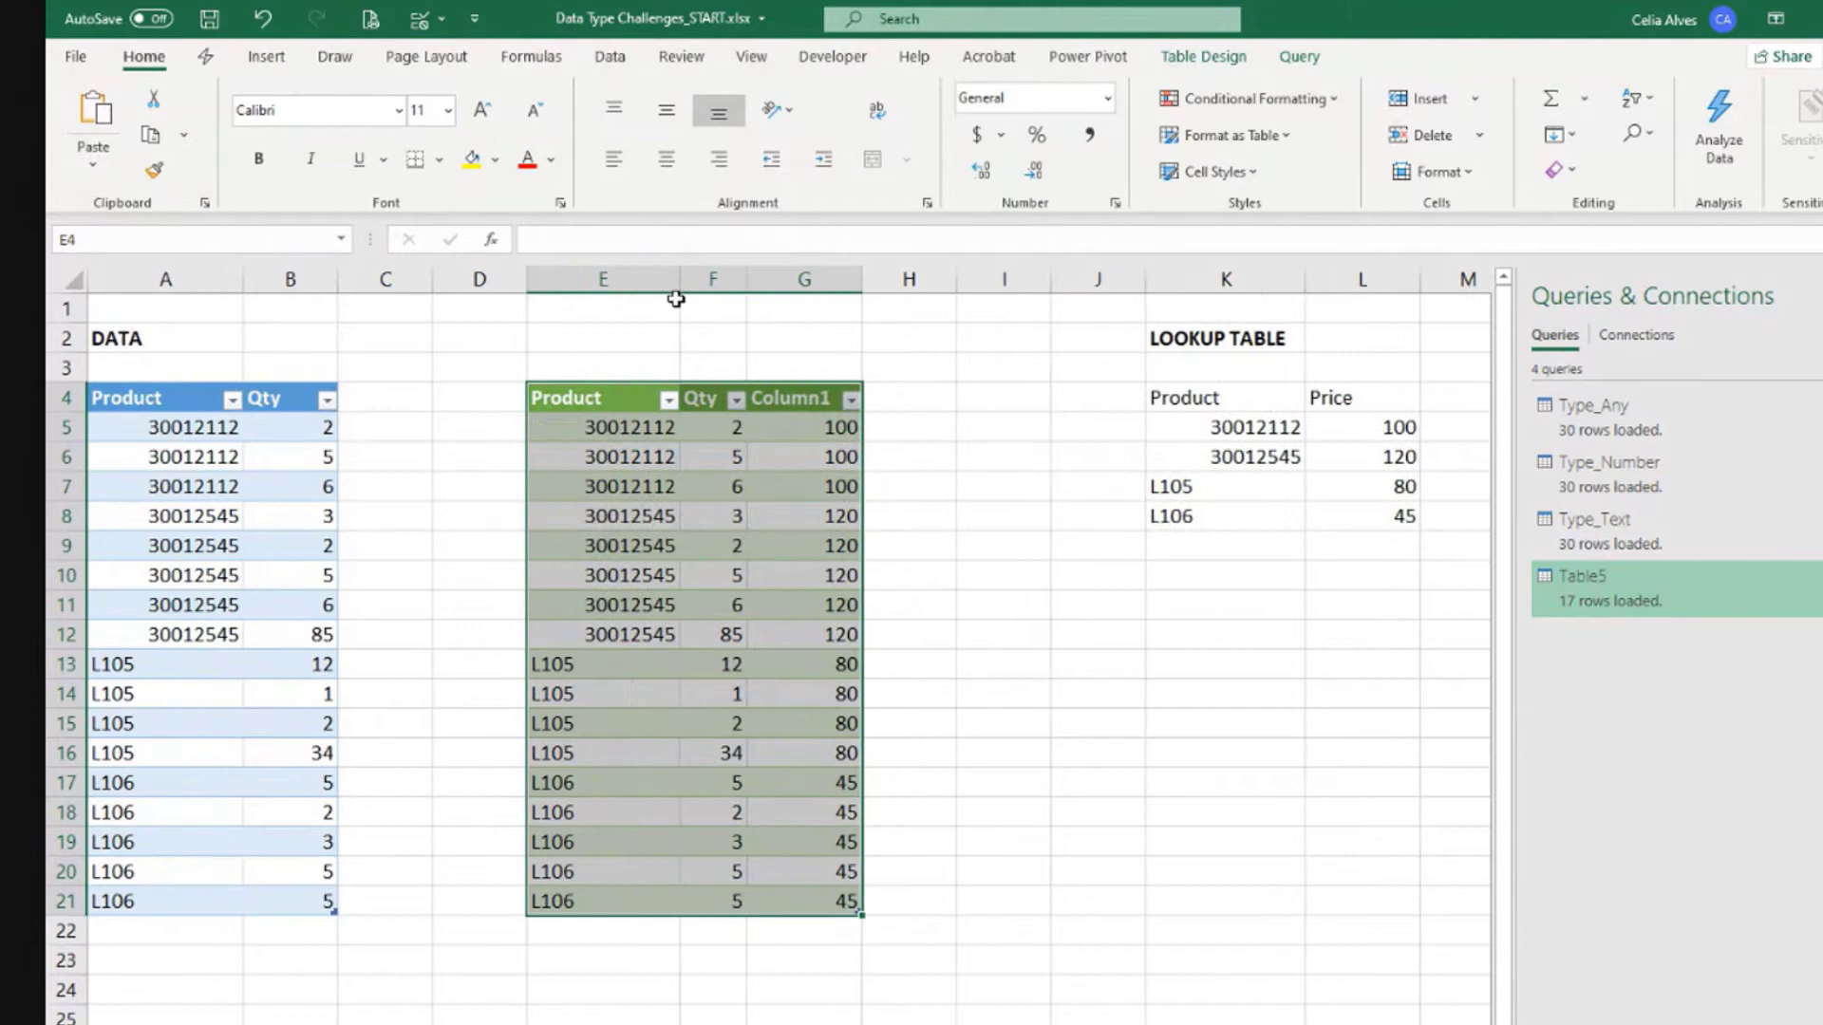
{"action": "left_click_drag", "start_coordinate": [585, 428], "coordinate": [585, 896]}
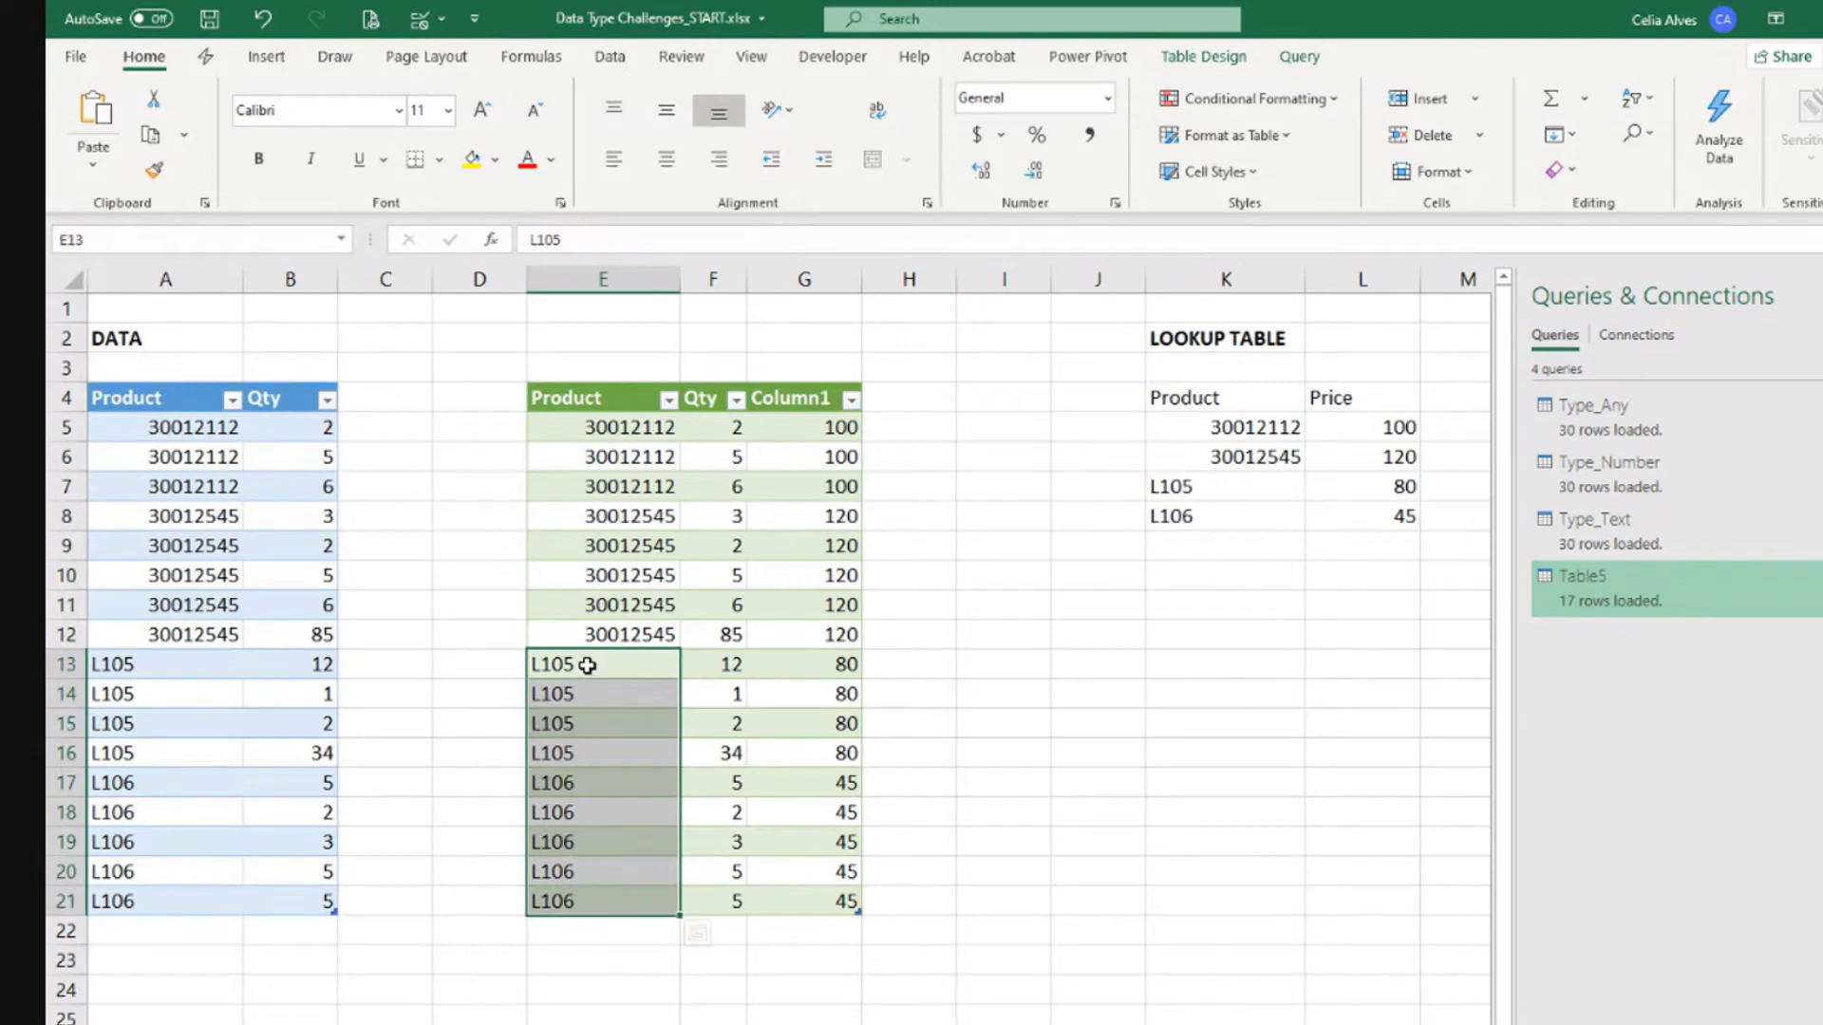
{"action": "left_click", "coordinate": [602, 570]}
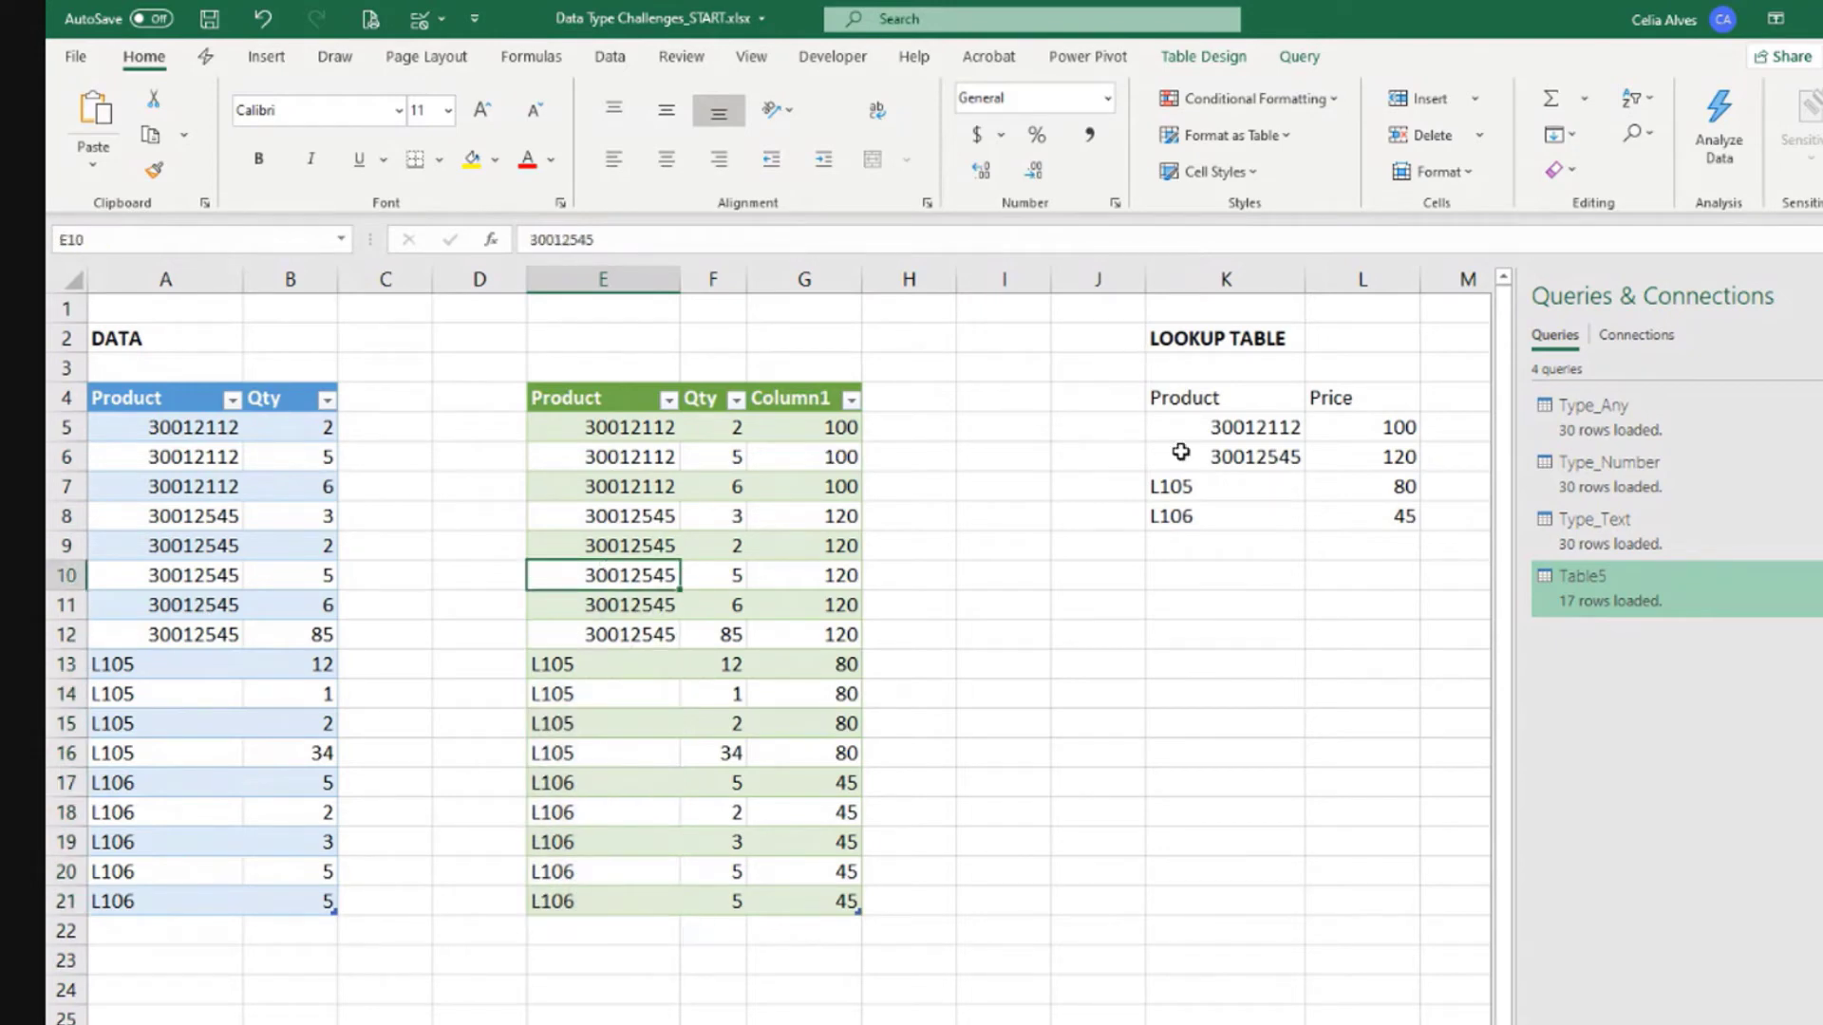
{"action": "left_click_drag", "start_coordinate": [1202, 425], "coordinate": [1412, 518]}
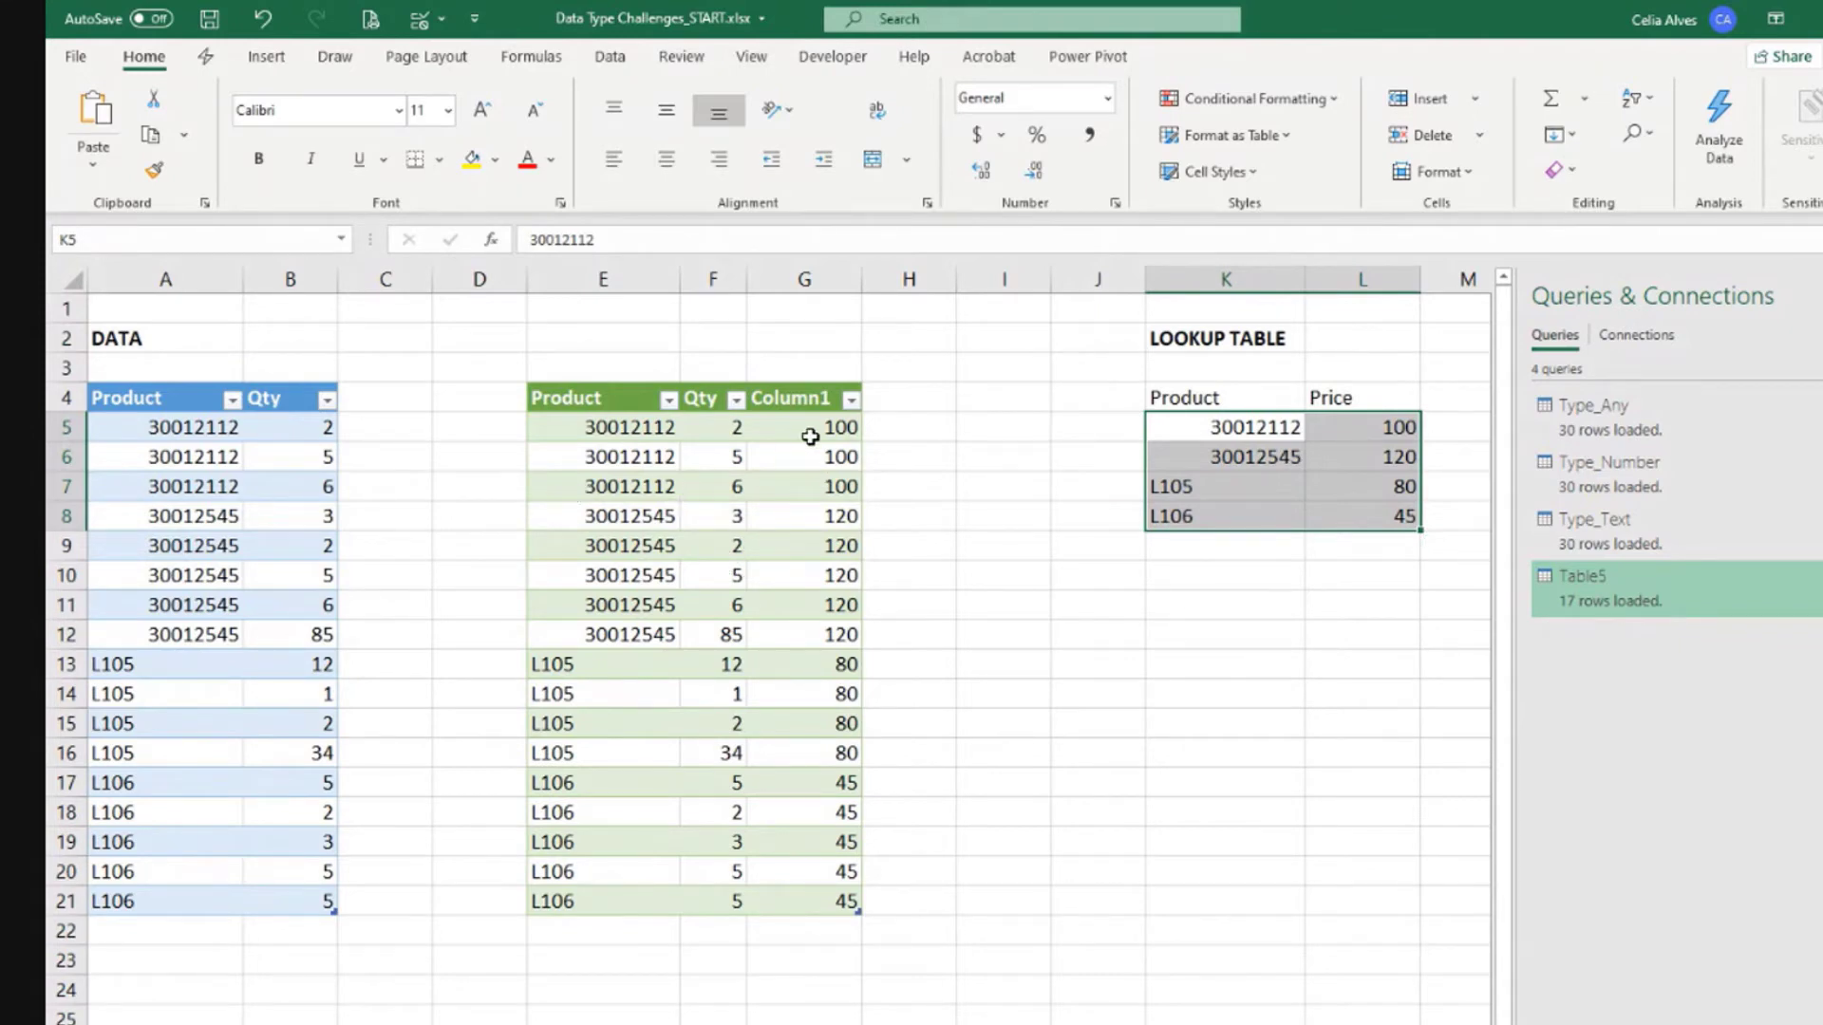
{"action": "left_click", "coordinate": [651, 427]}
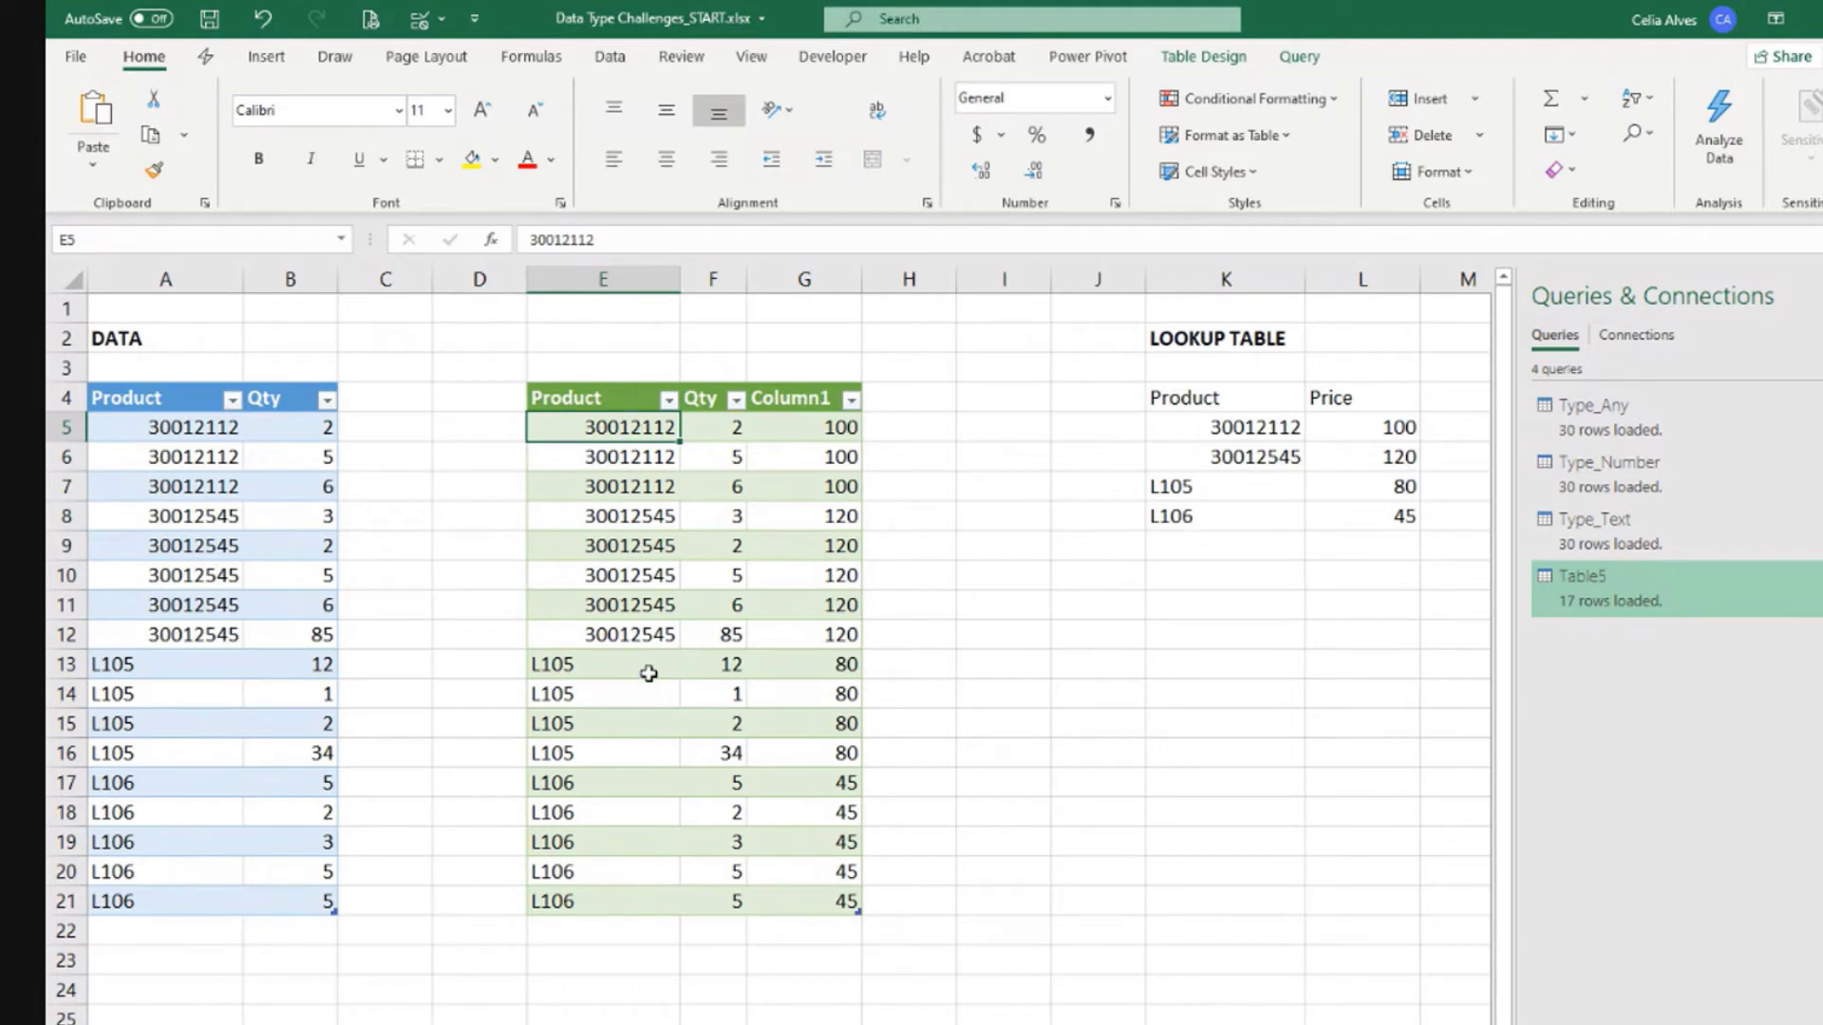
{"action": "left_click", "coordinate": [1192, 427]}
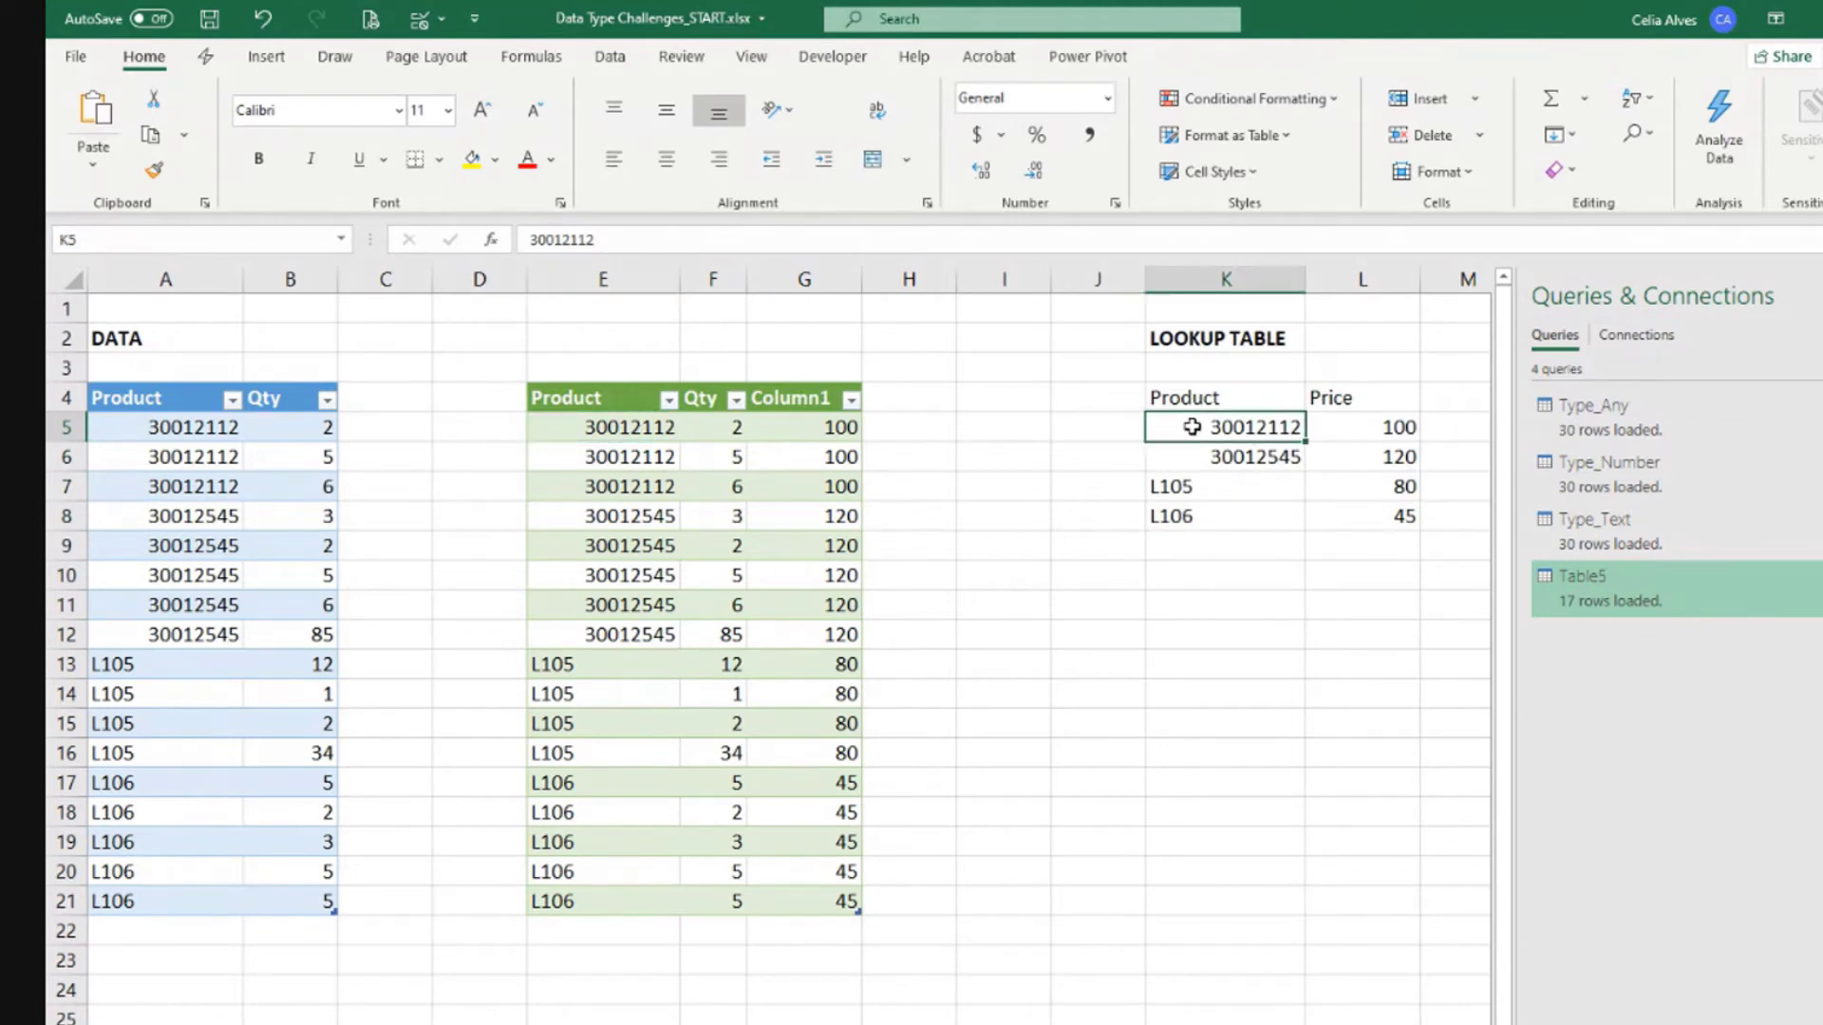
{"action": "left_click_drag", "start_coordinate": [1191, 427], "coordinate": [1348, 516]}
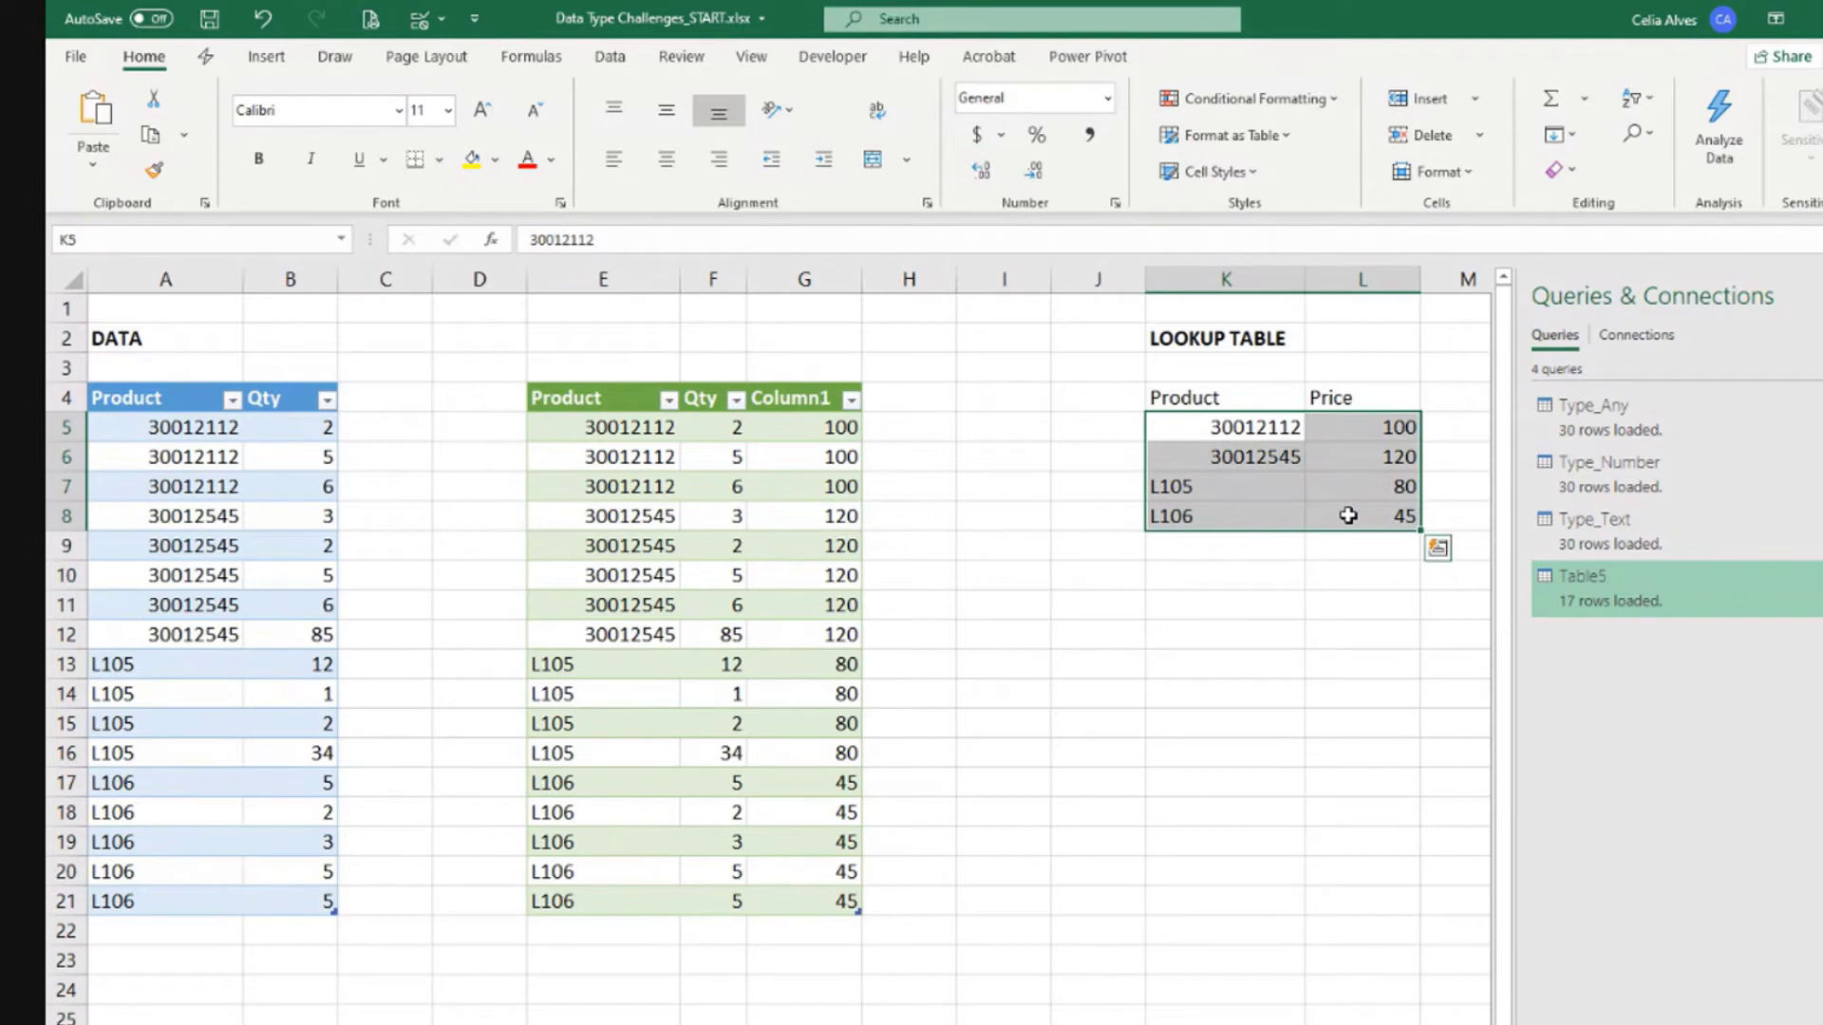
{"action": "left_click", "coordinate": [635, 429]}
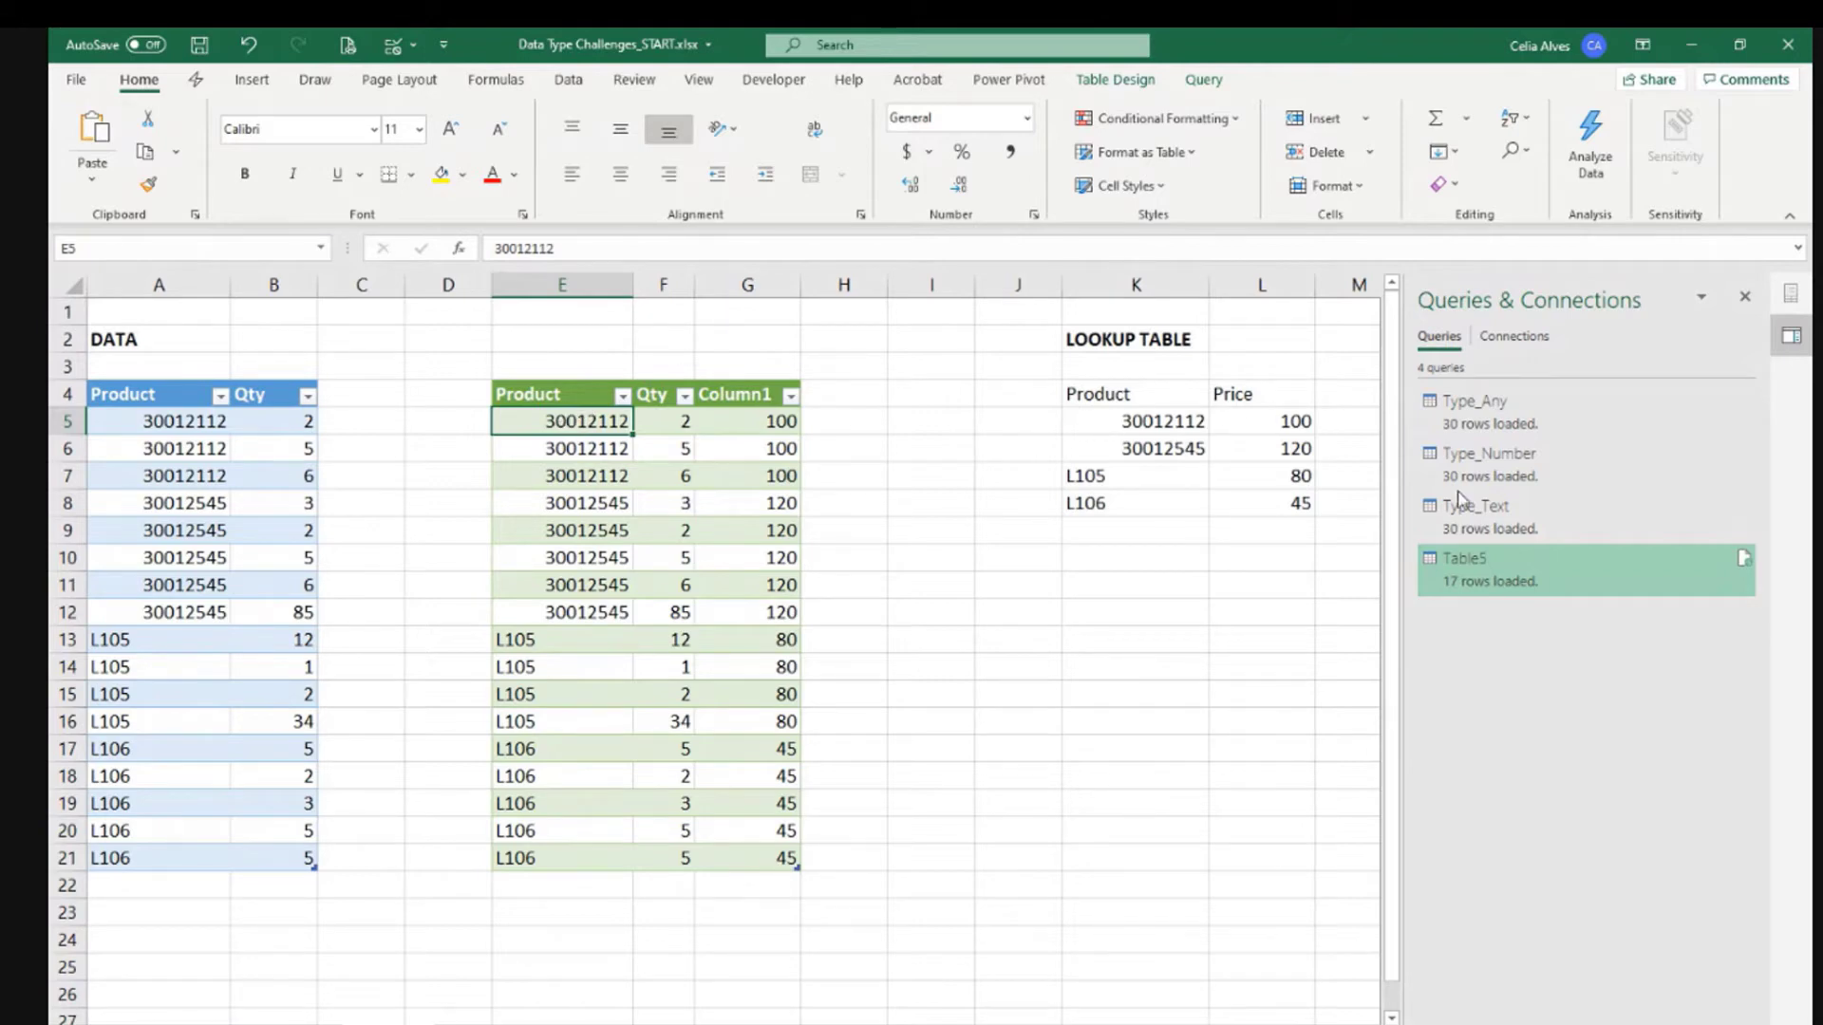
- Set Table5's Product column to Text in Power Query and reload it
{"action": "double_click", "coordinate": [1547, 582]}
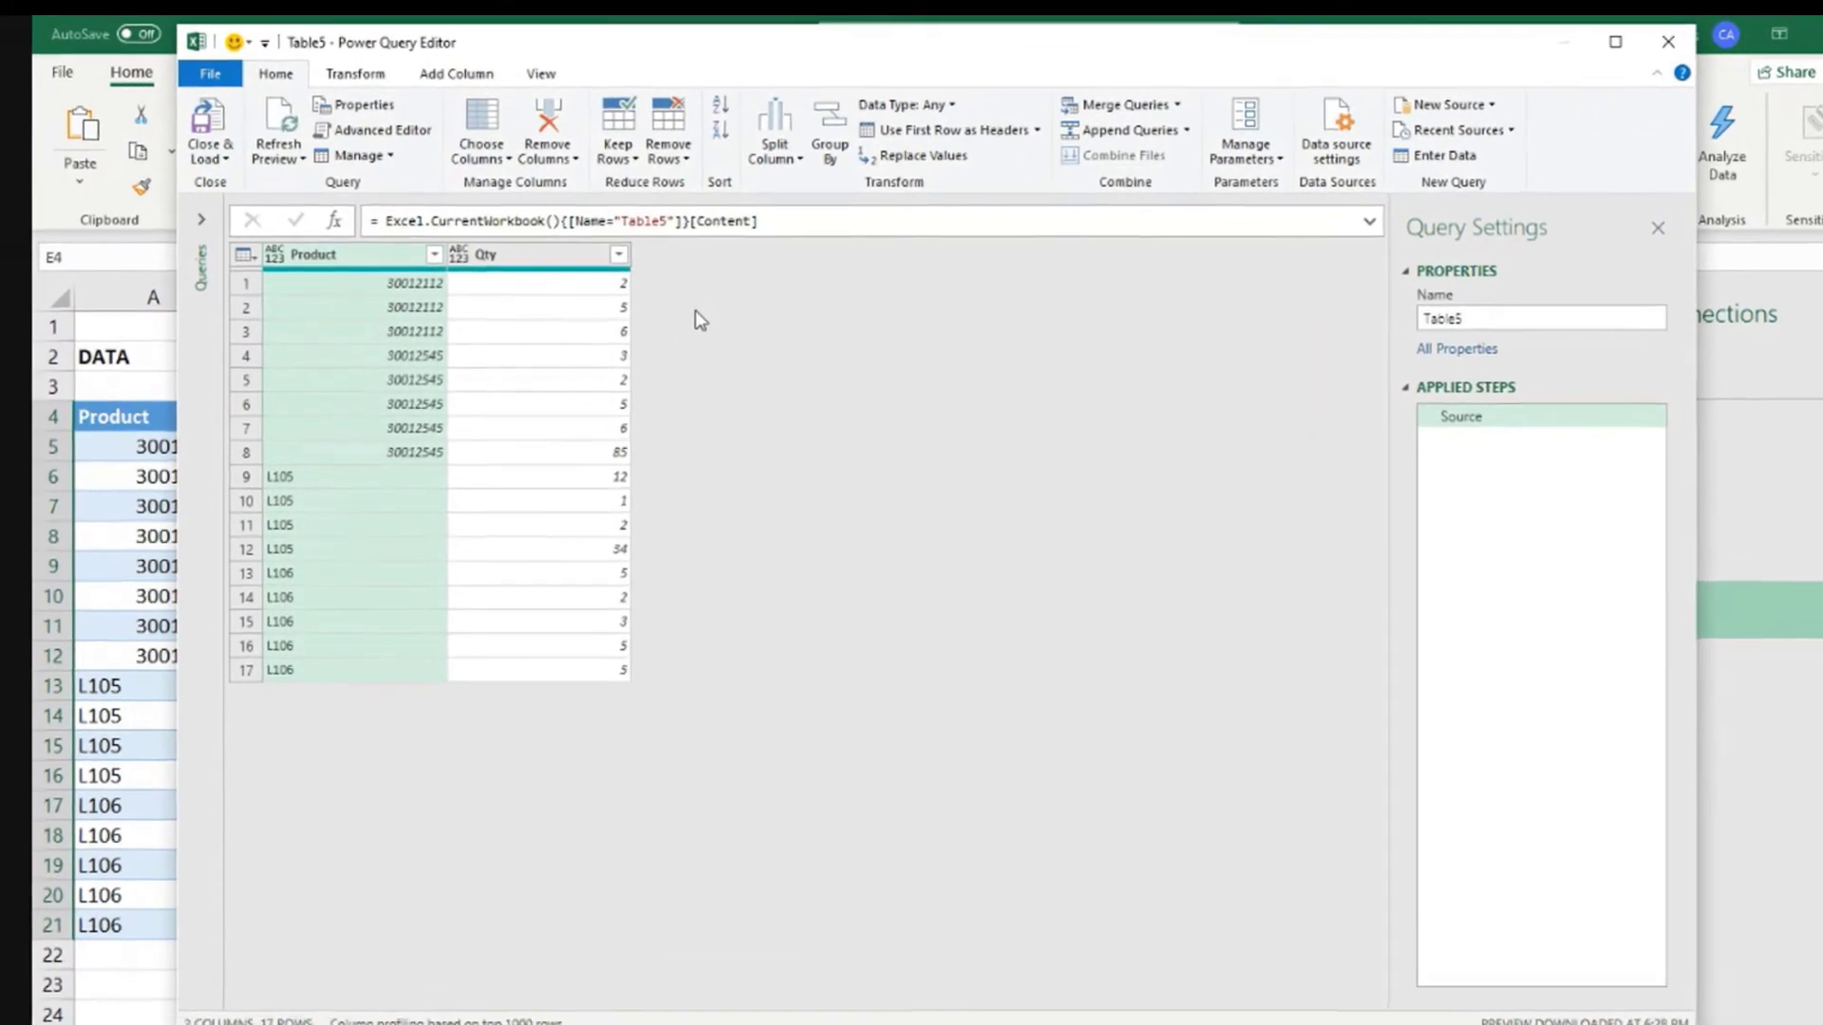
{"action": "left_click", "coordinate": [275, 258]}
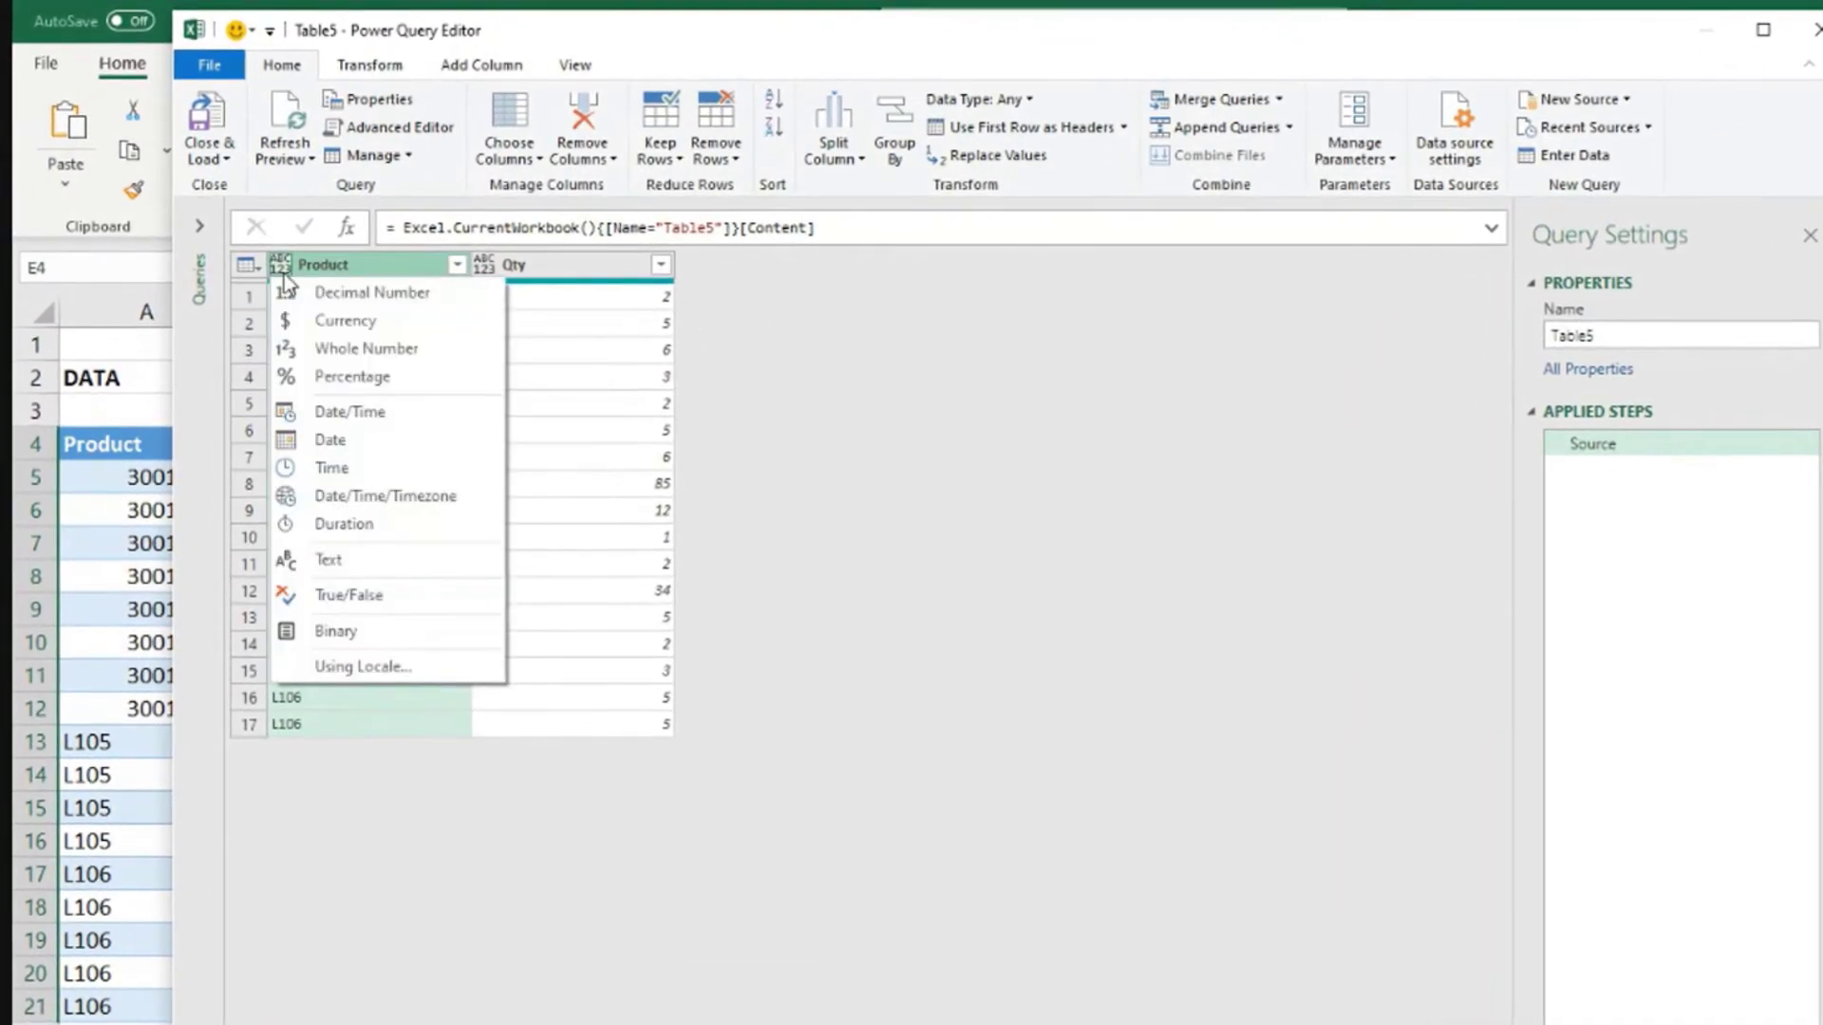
{"action": "left_click", "coordinate": [362, 556]}
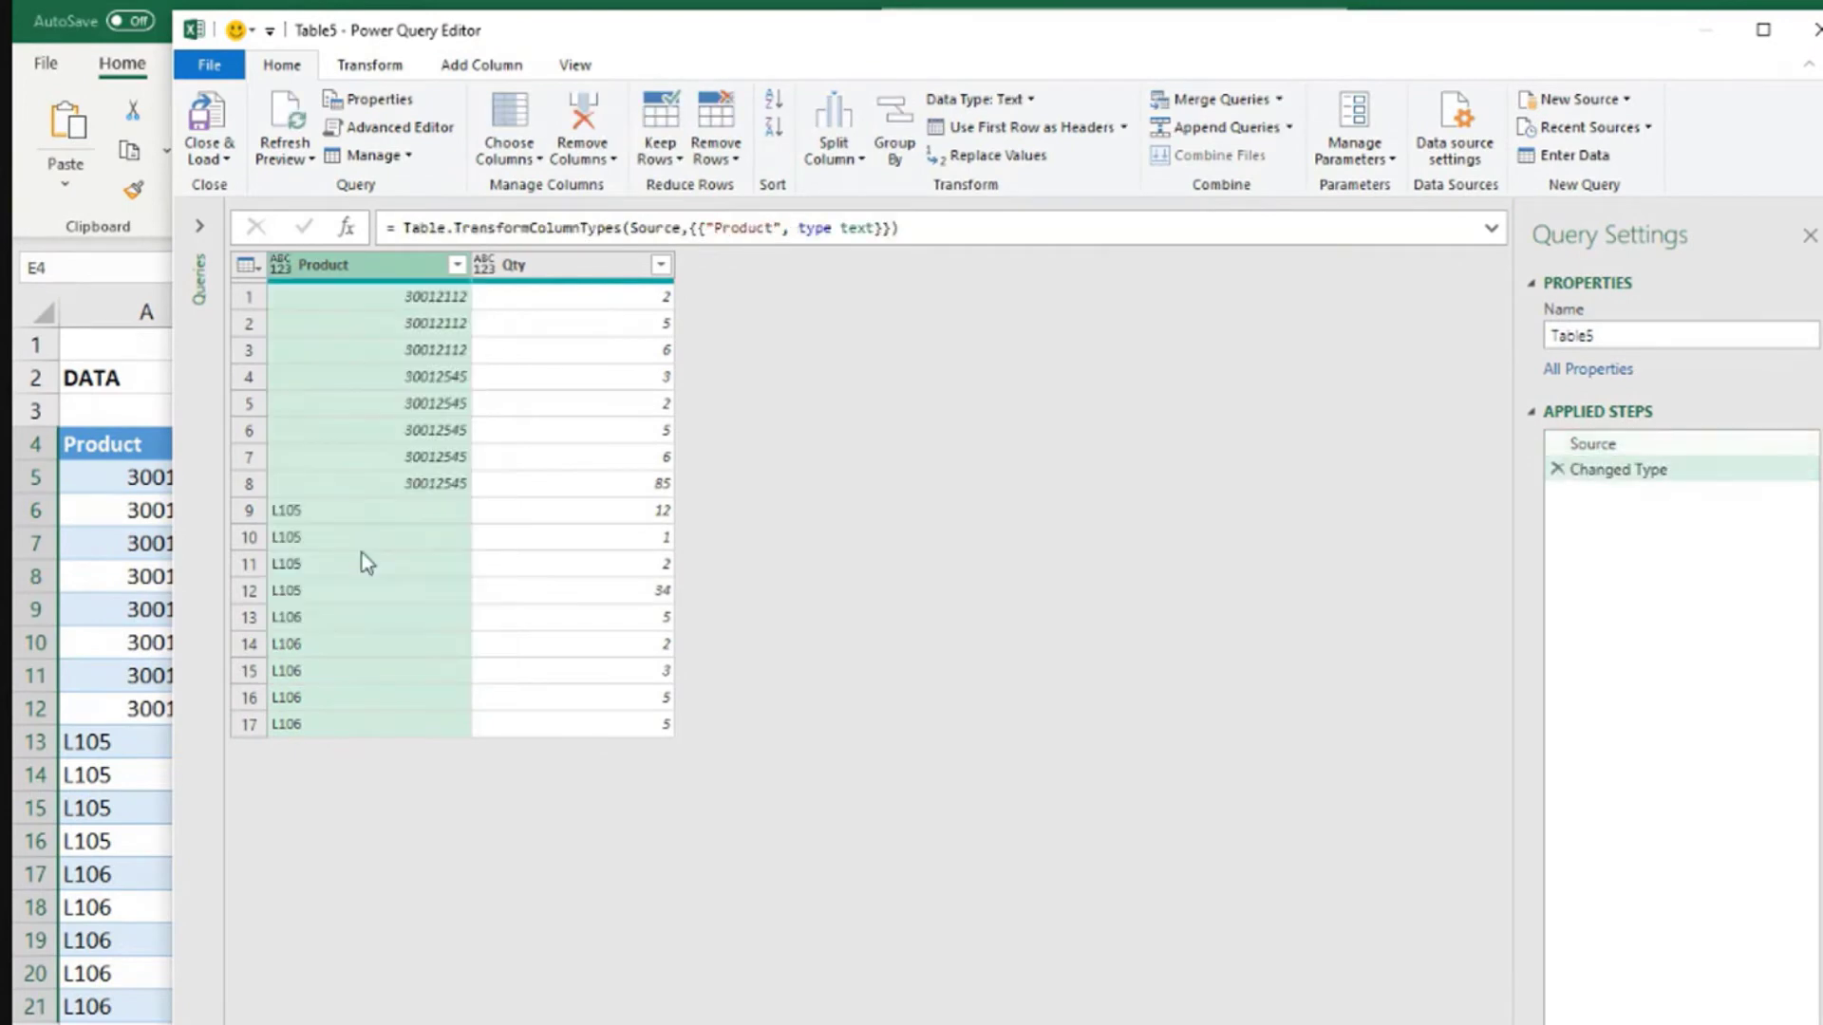
{"action": "left_click", "coordinate": [230, 96]}
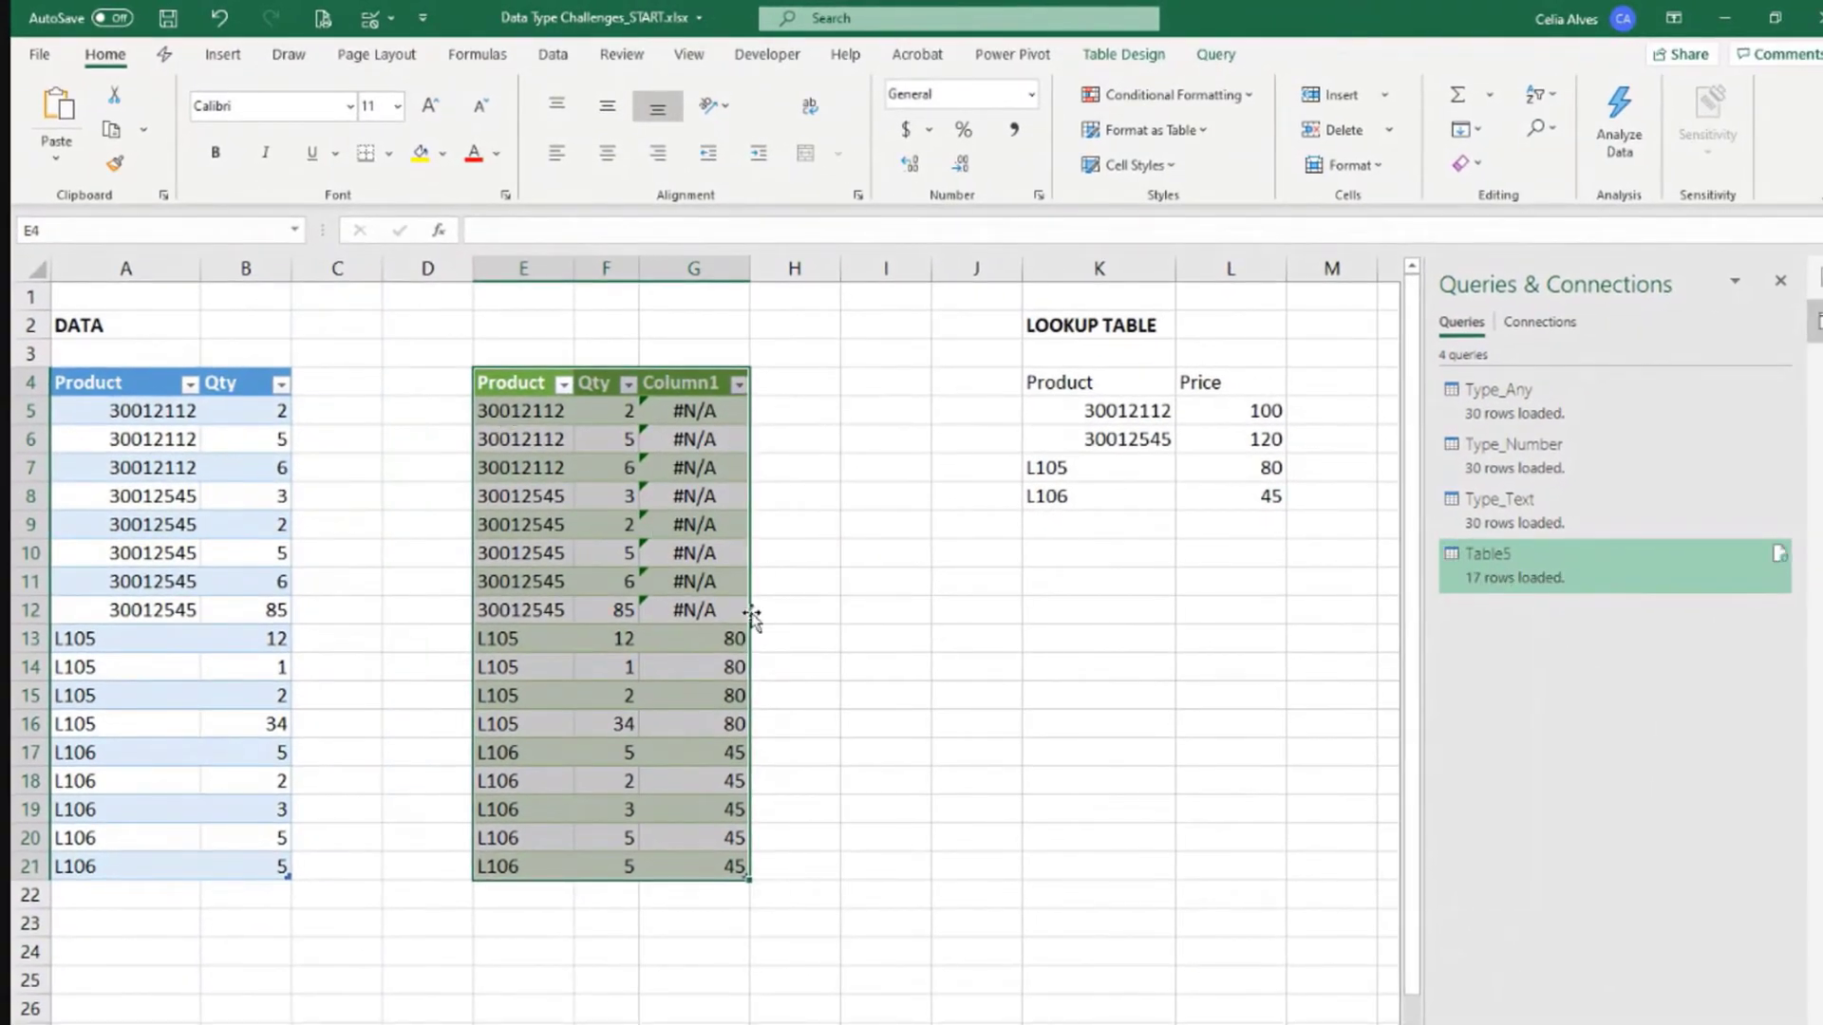
- Widen column G and convert lookup codes K5:K8 to Text with Text to Columns
{"action": "left_click_drag", "start_coordinate": [754, 272], "coordinate": [784, 276]}
{"action": "left_click_drag", "start_coordinate": [1139, 410], "coordinate": [1147, 488]}
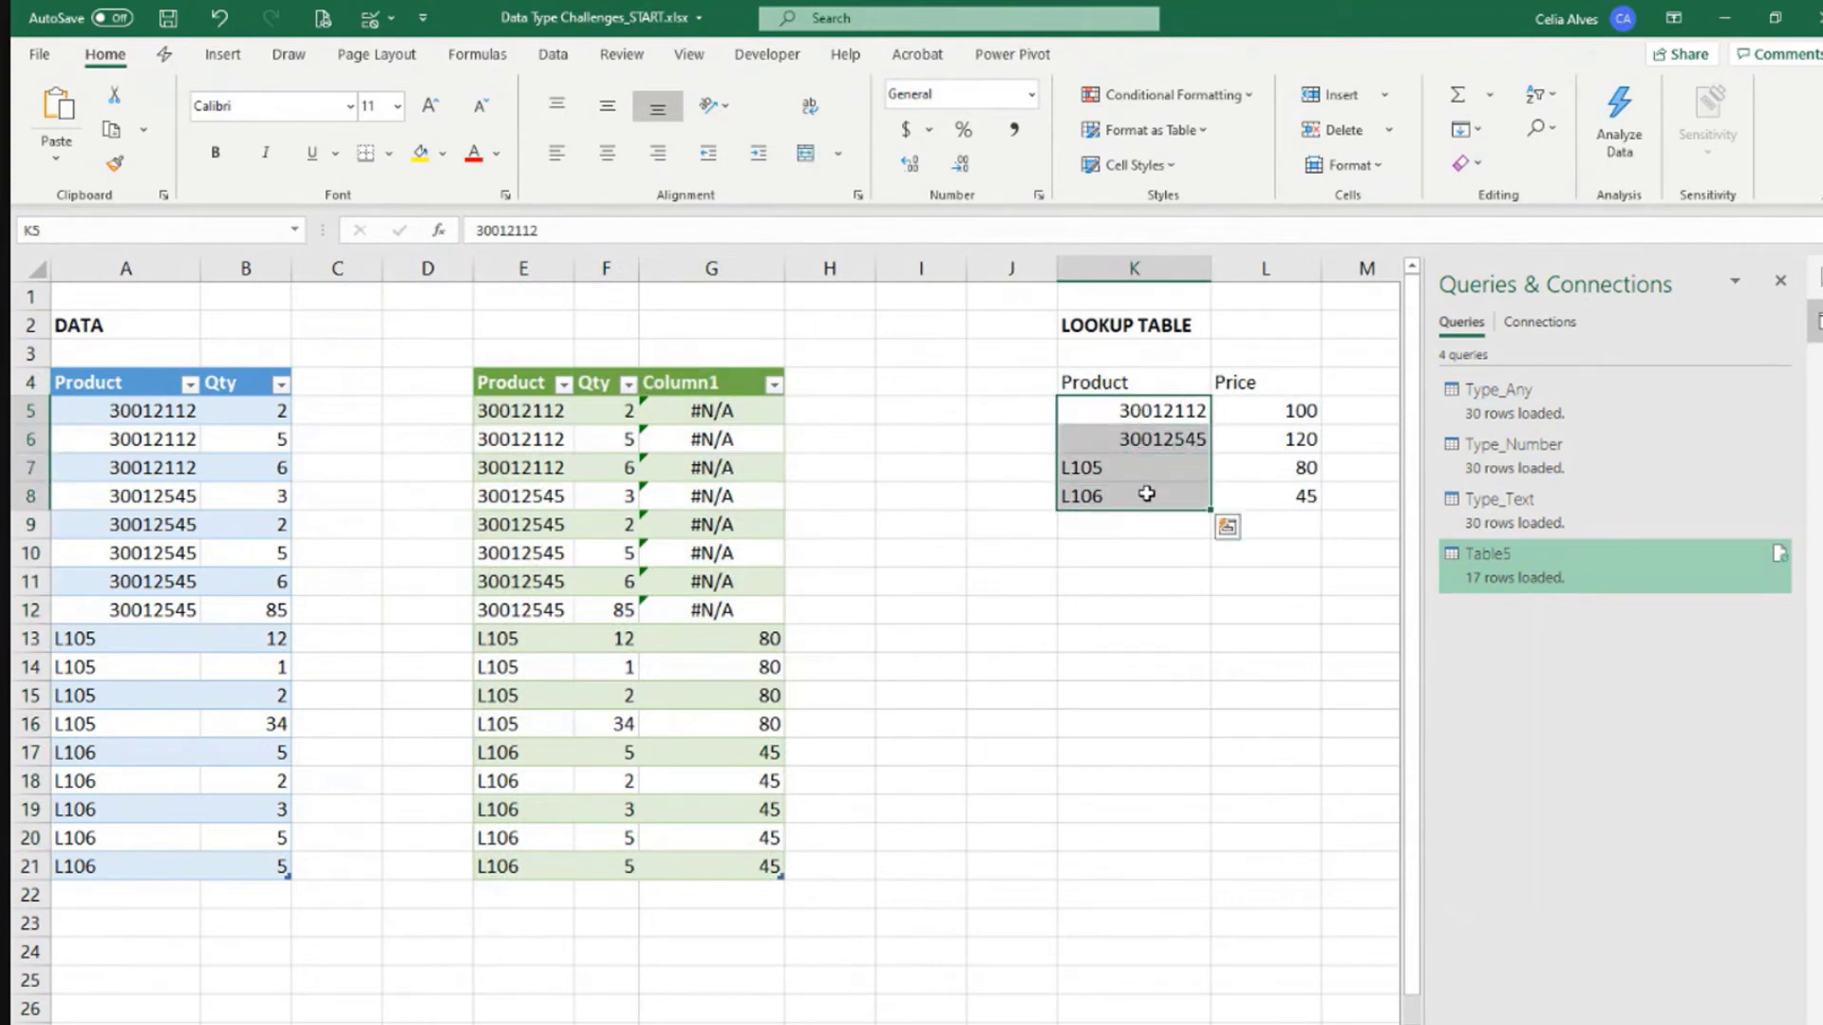
{"action": "left_click", "coordinate": [553, 54]}
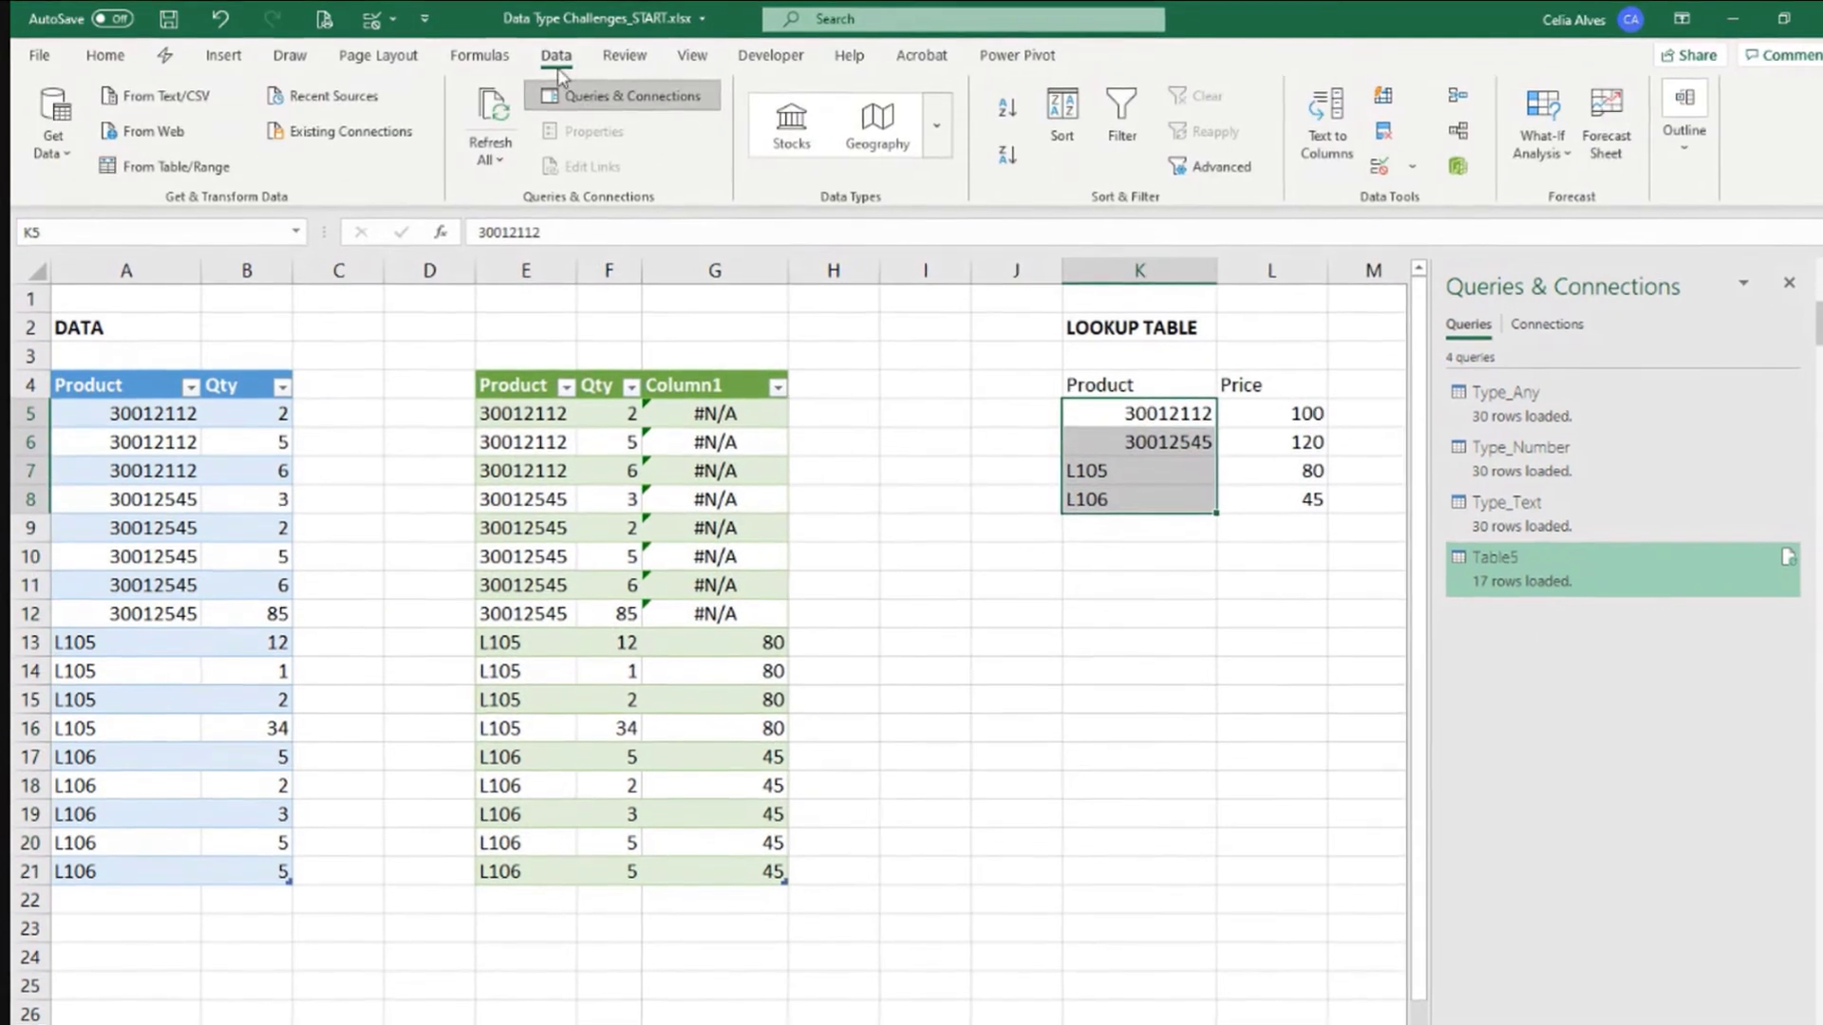
{"action": "left_click", "coordinate": [509, 121]}
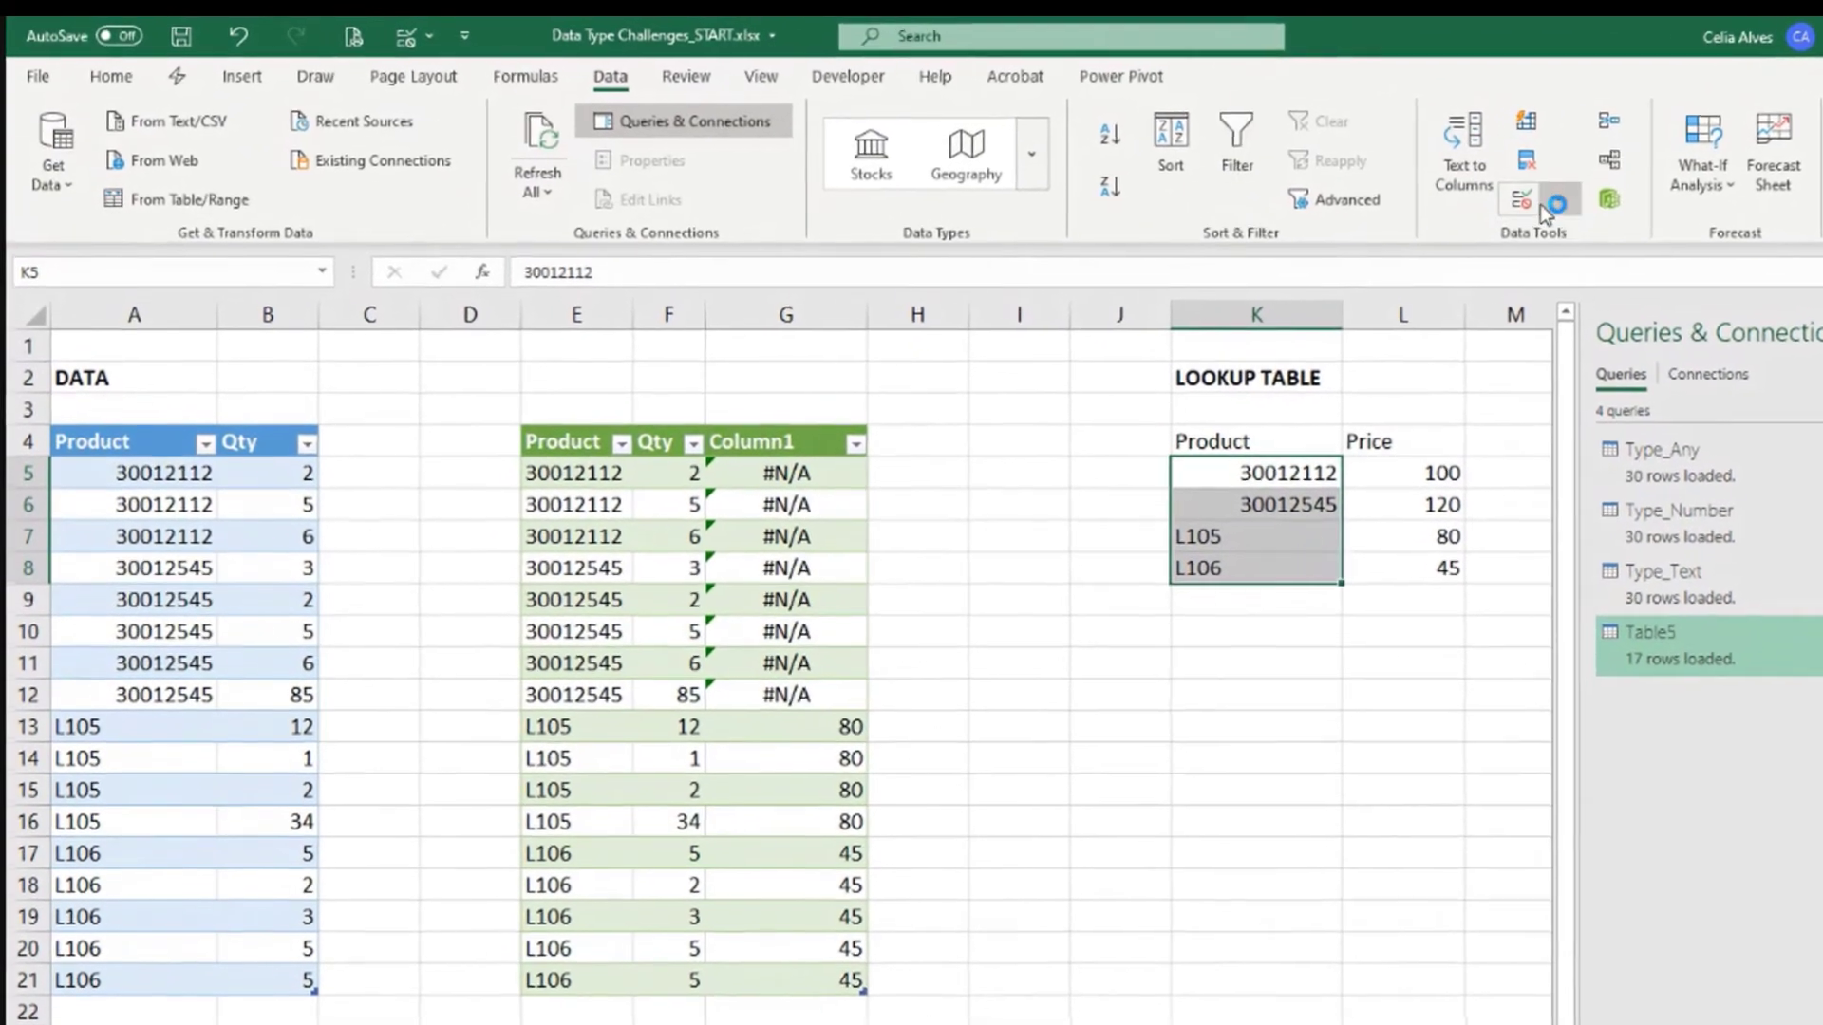
{"action": "left_click", "coordinate": [1471, 180]}
{"action": "left_click", "coordinate": [1489, 156]}
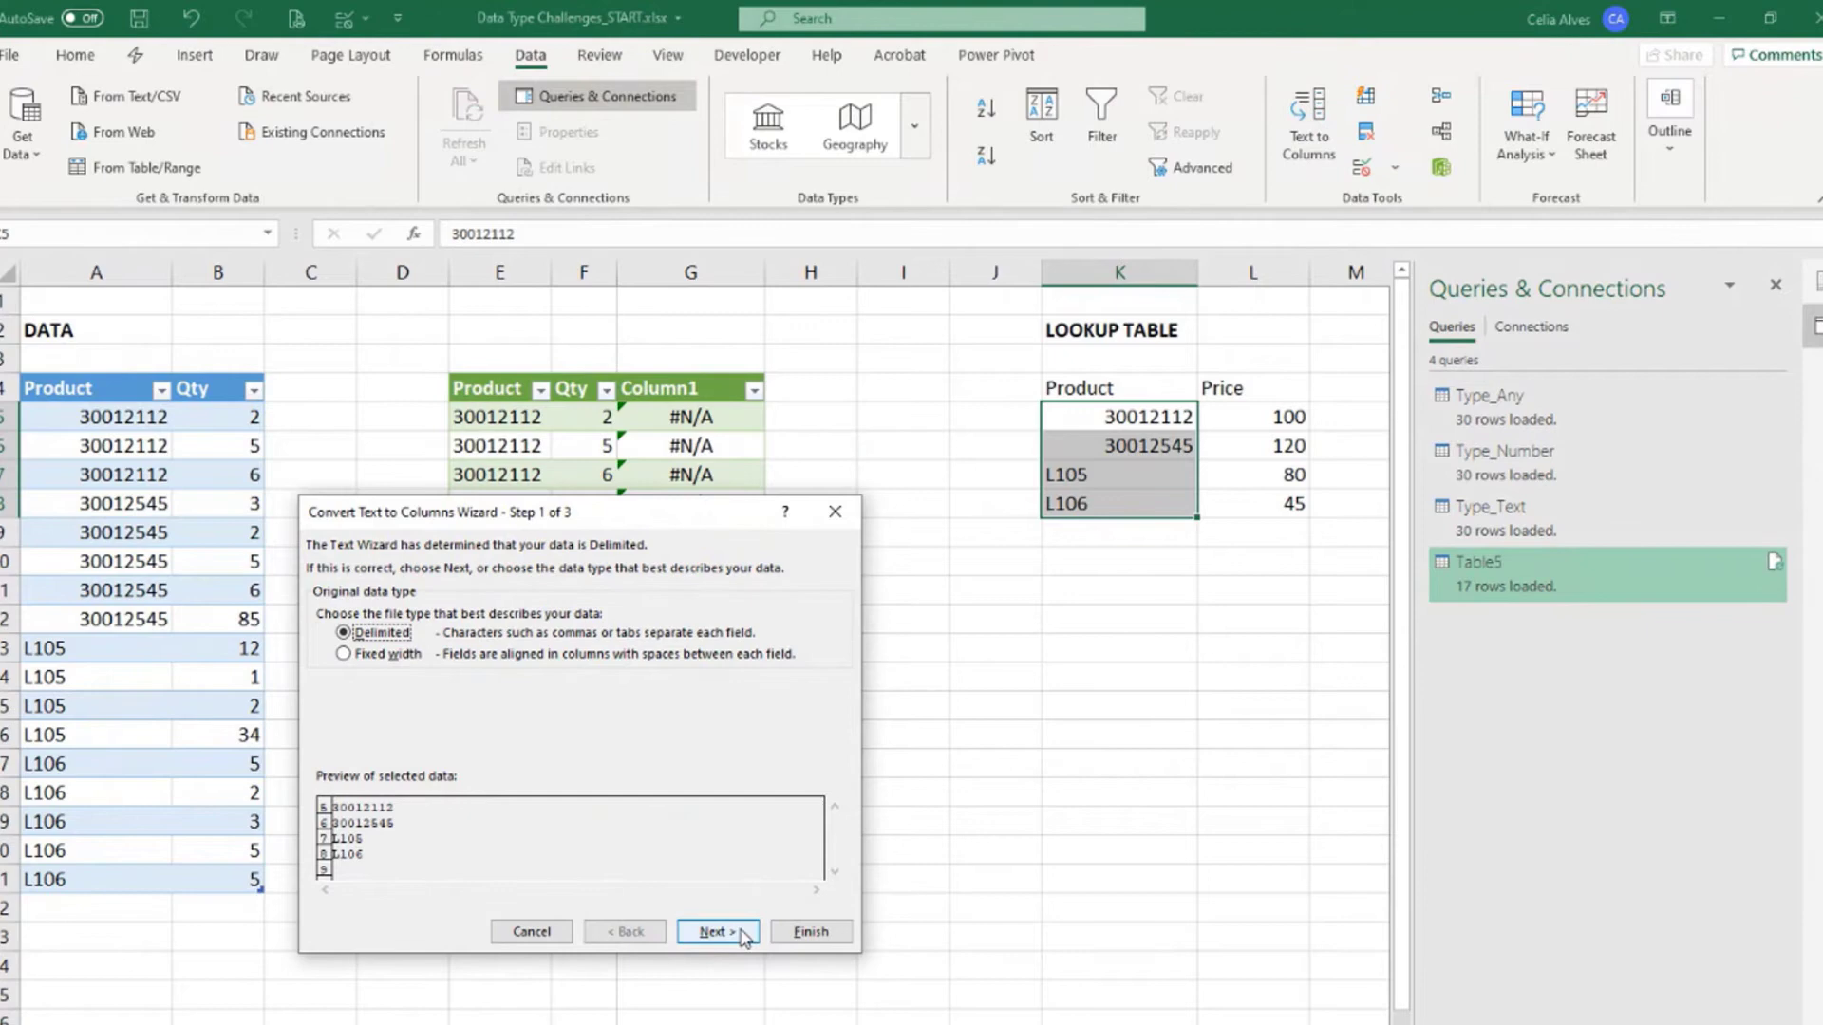
{"action": "left_click", "coordinate": [741, 933]}
{"action": "left_click", "coordinate": [742, 933]}
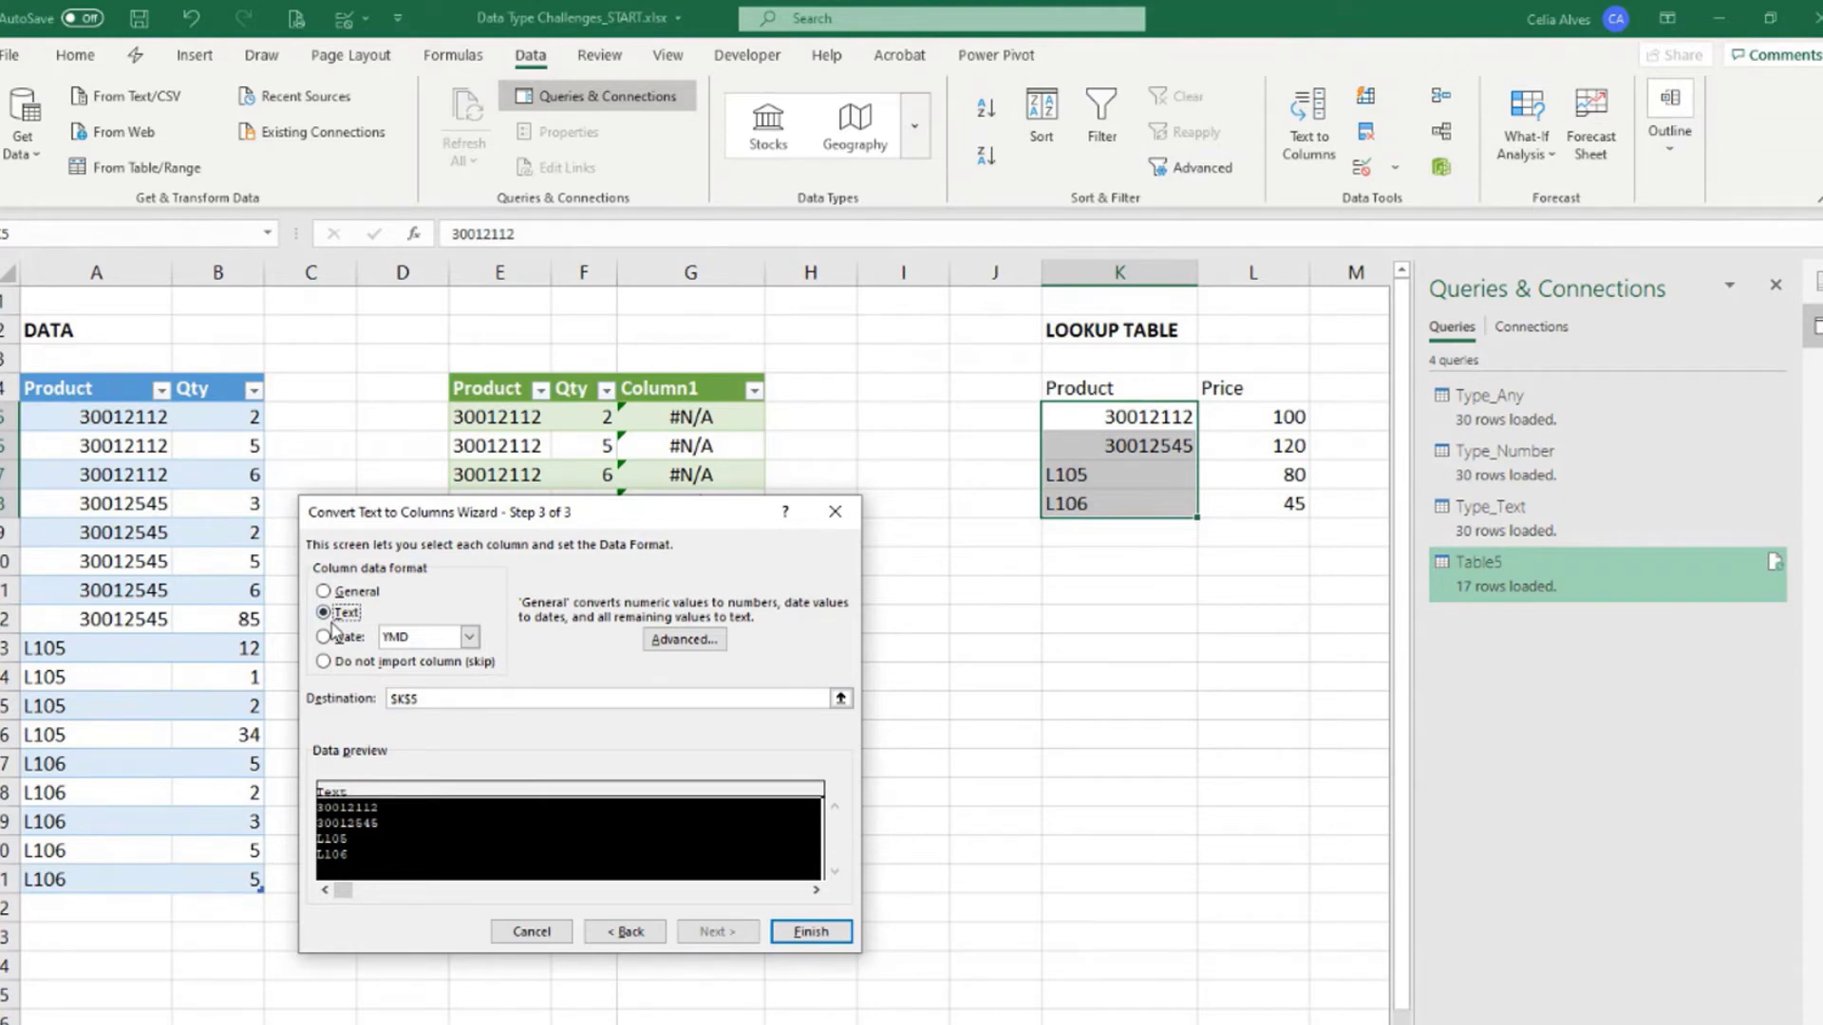
{"action": "left_click", "coordinate": [793, 932]}
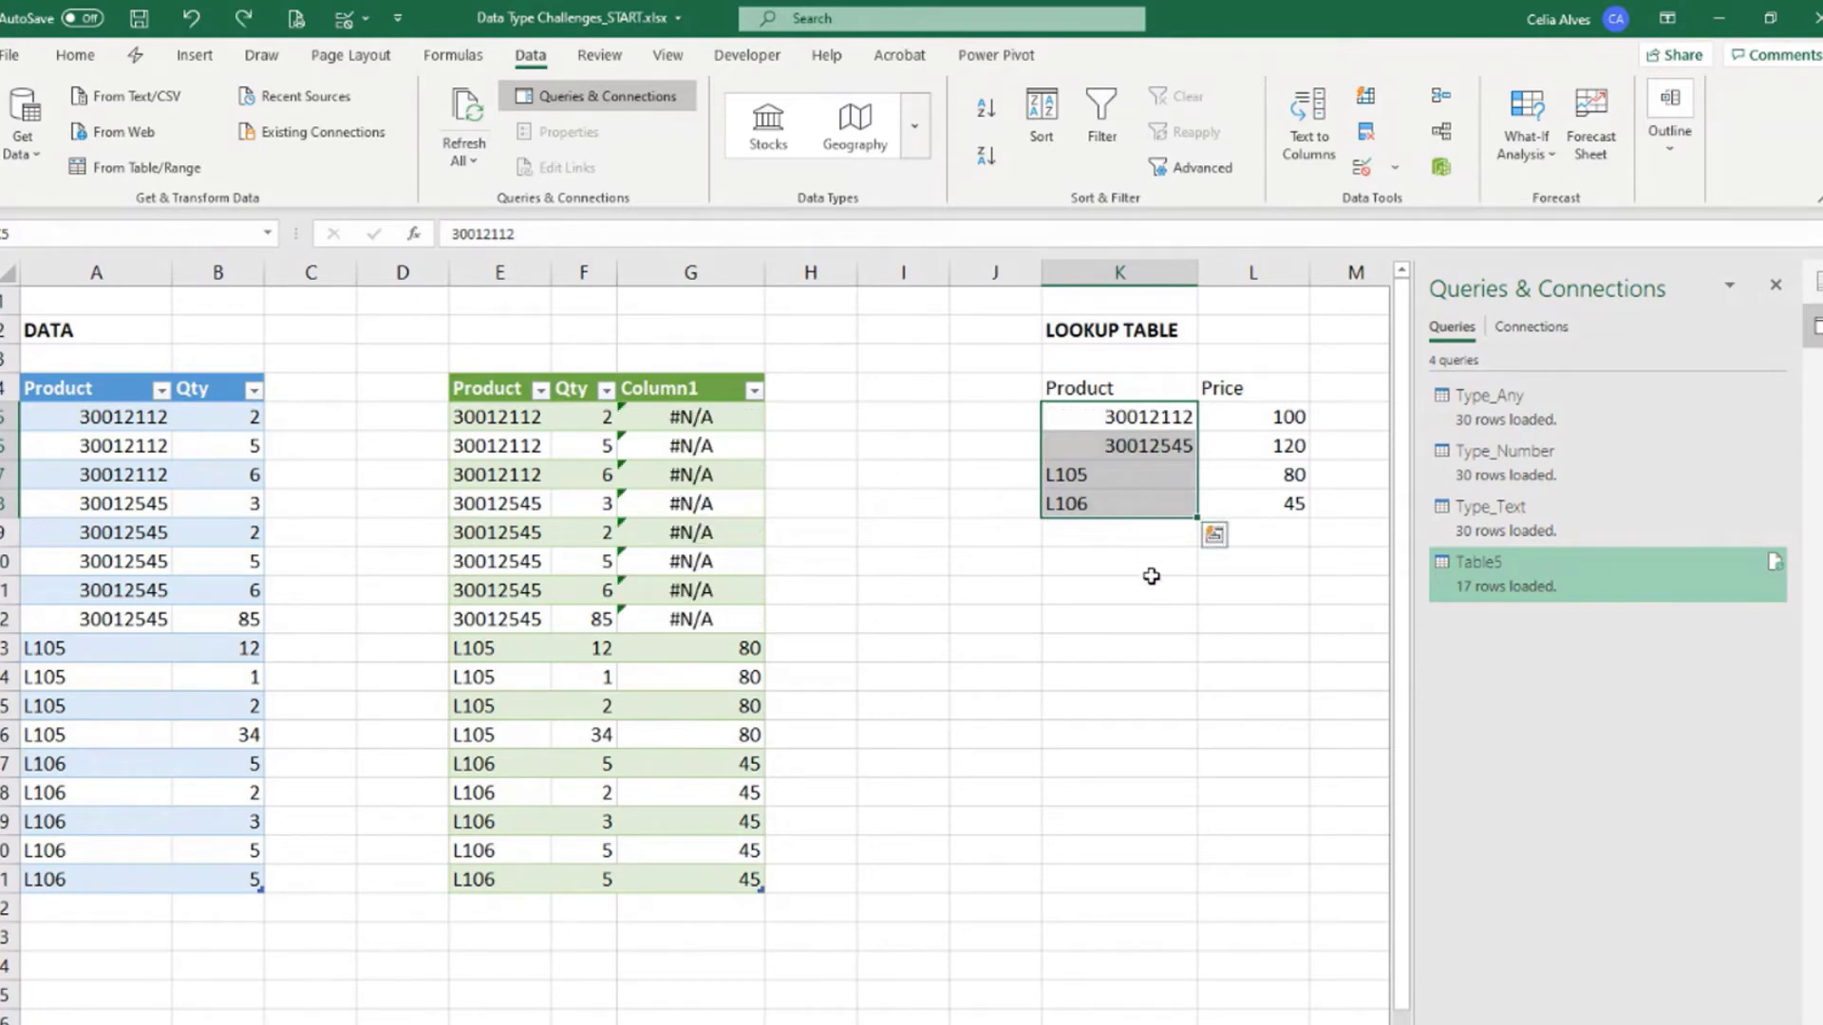
{"action": "left_click", "coordinate": [1076, 580]}
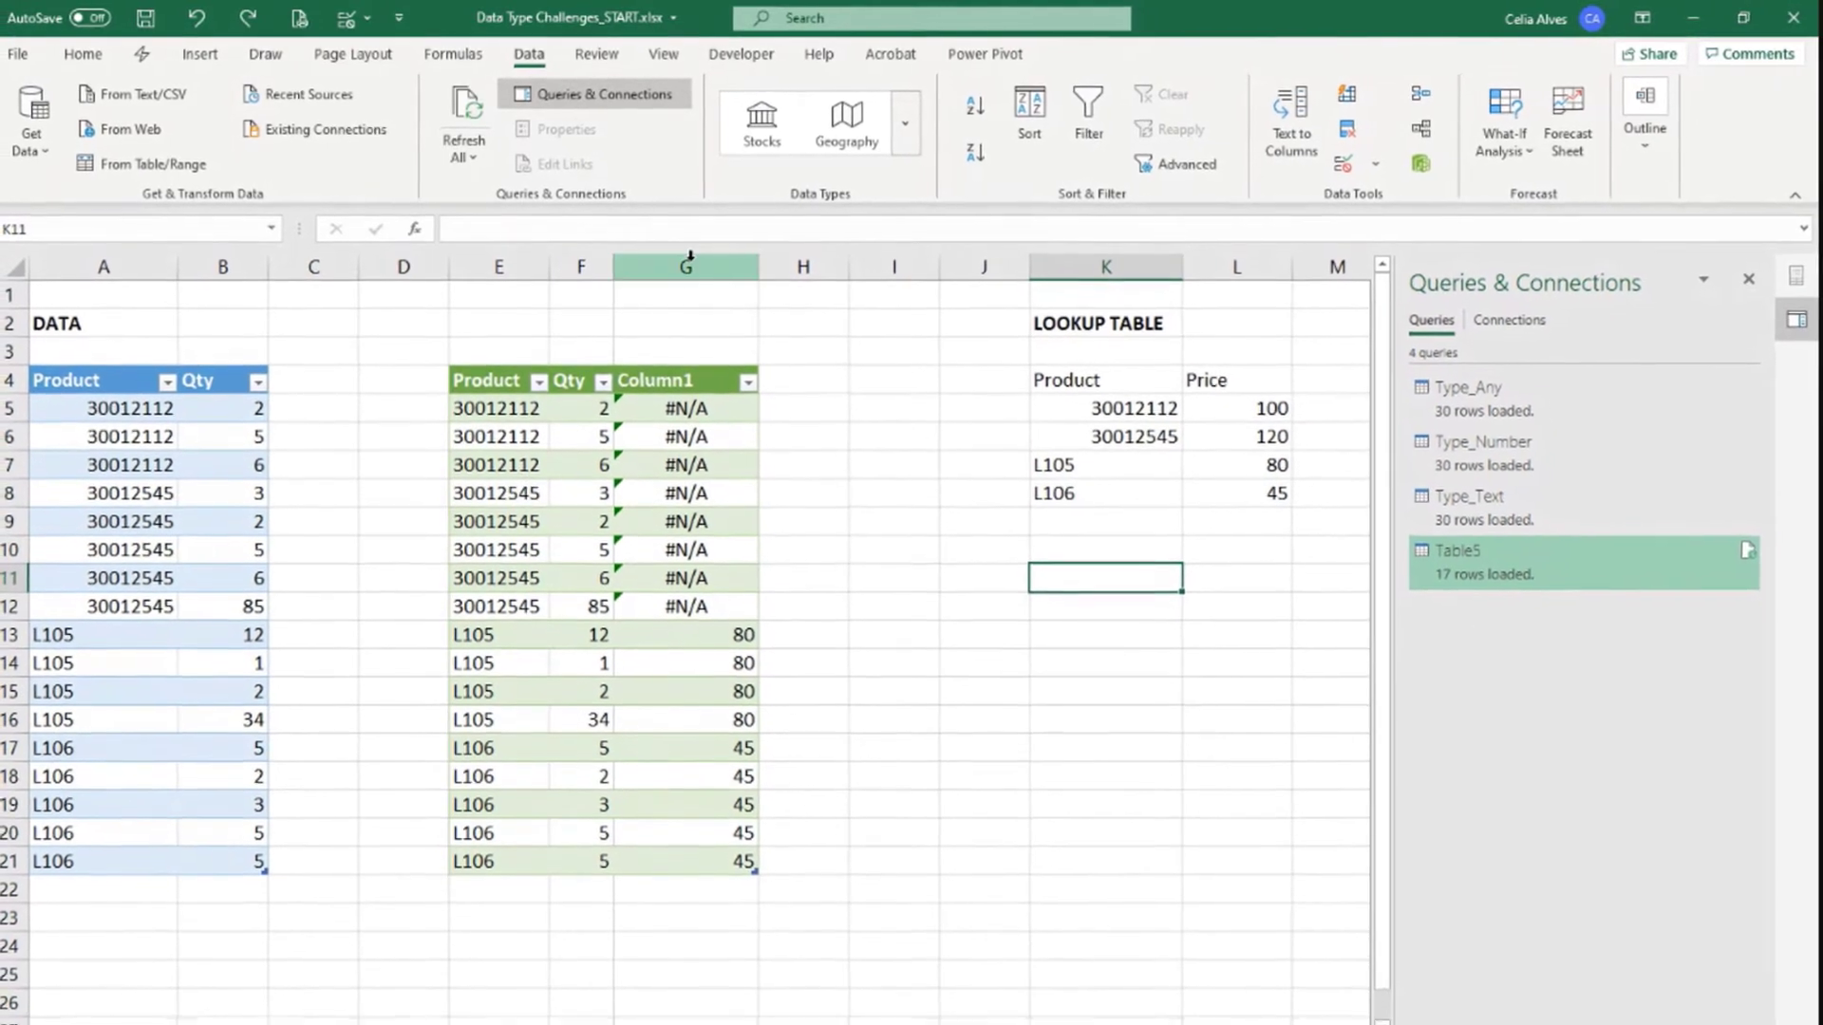
- Clear the Column1 lookup values in column G and widen column E
{"action": "left_click", "coordinate": [691, 255]}
{"action": "key", "text": "Delete"}
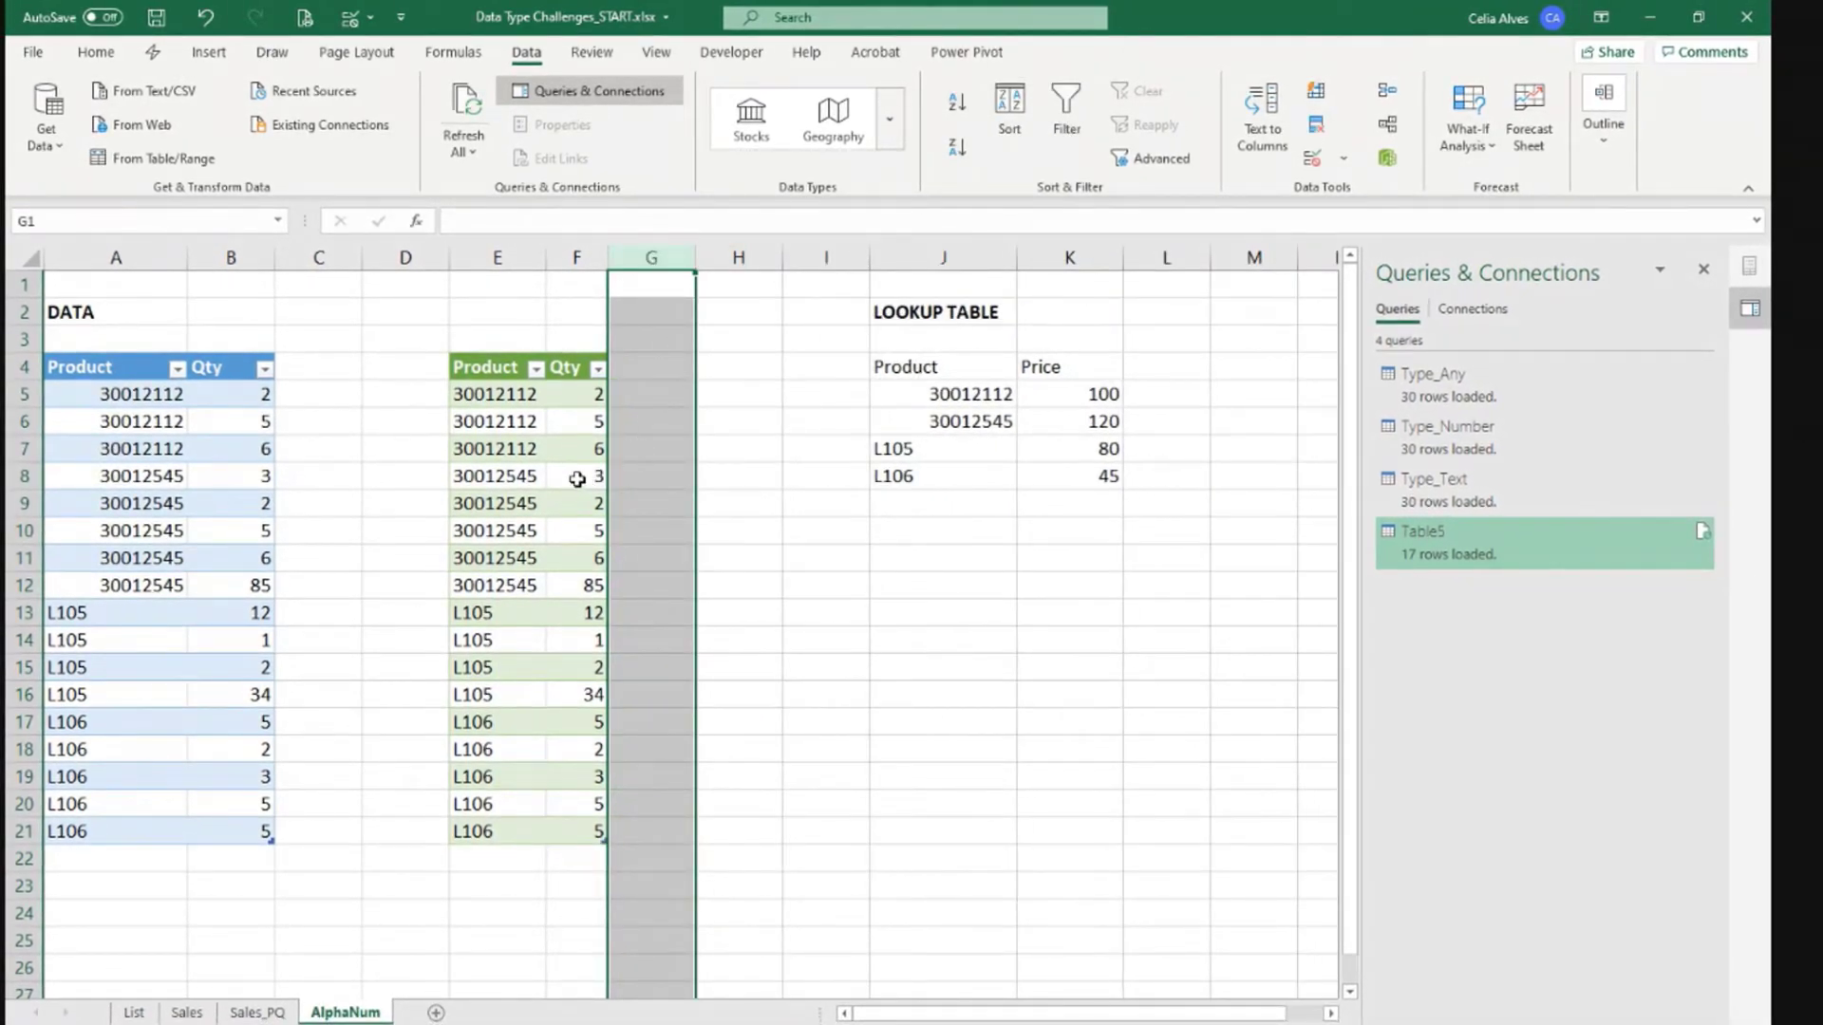
{"action": "left_click_drag", "start_coordinate": [546, 256], "coordinate": [585, 257]}
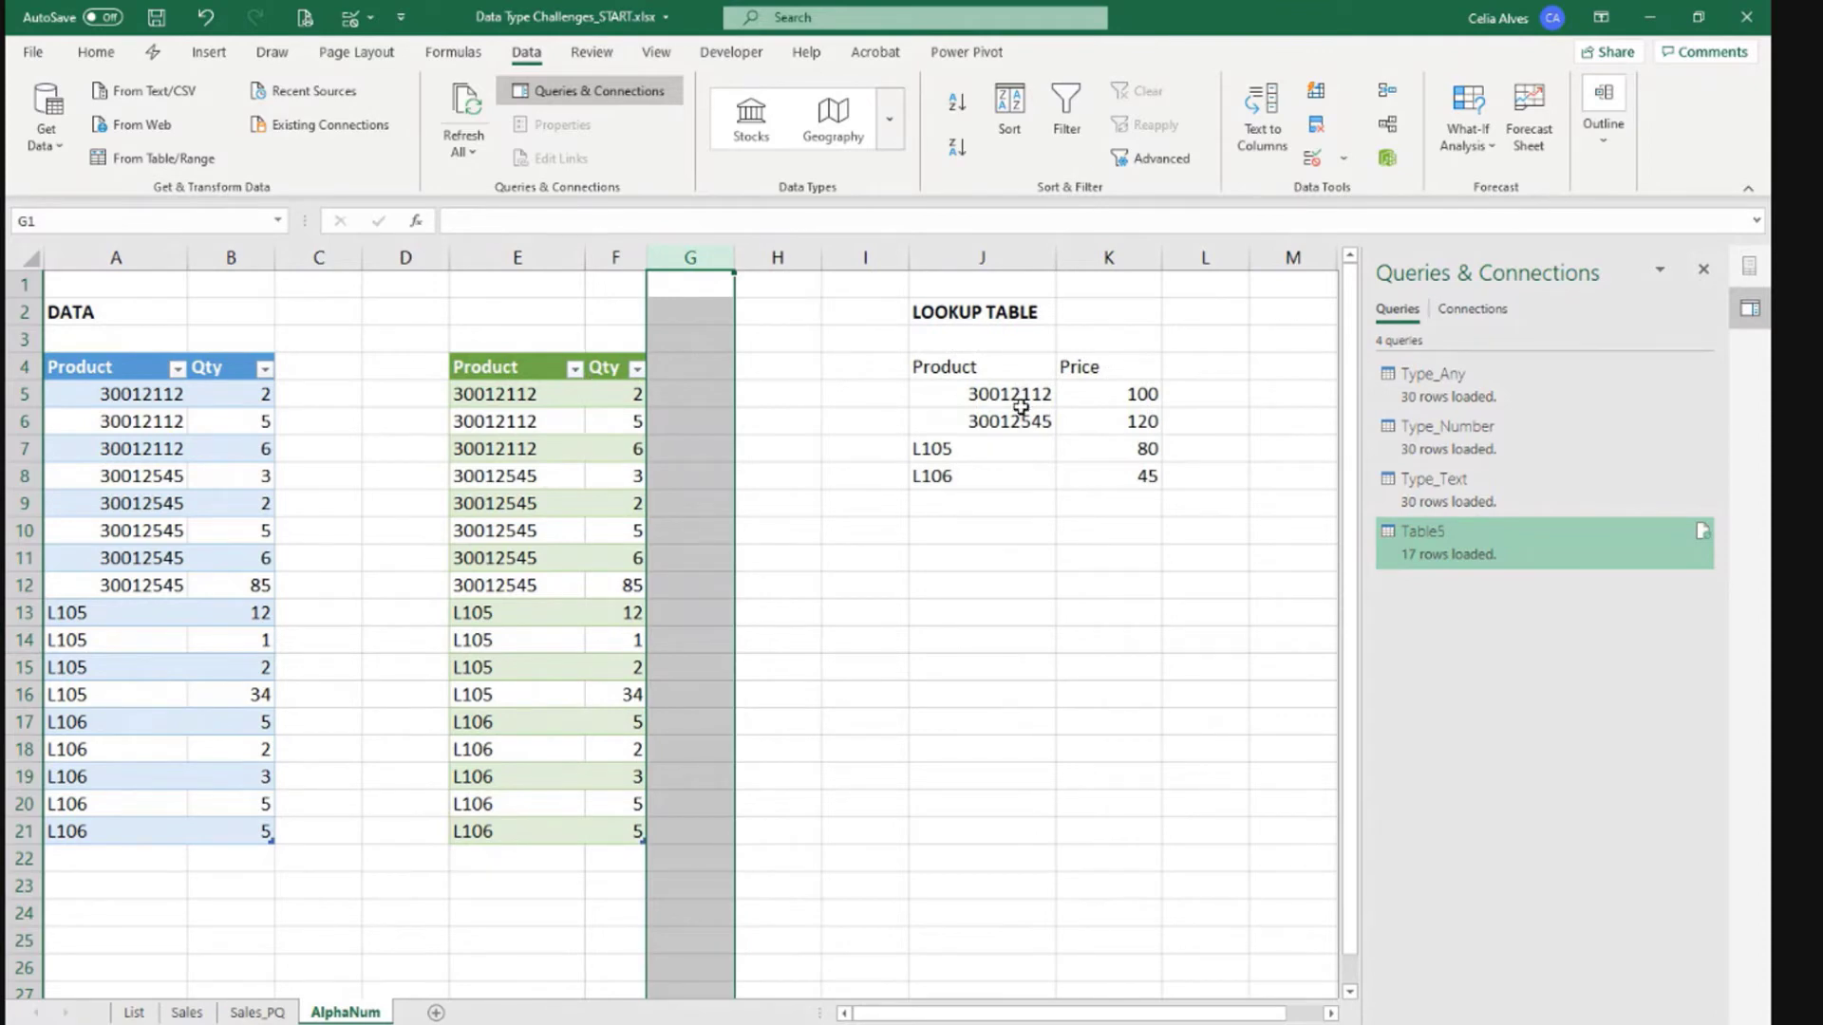
{"action": "left_click", "coordinate": [992, 399]}
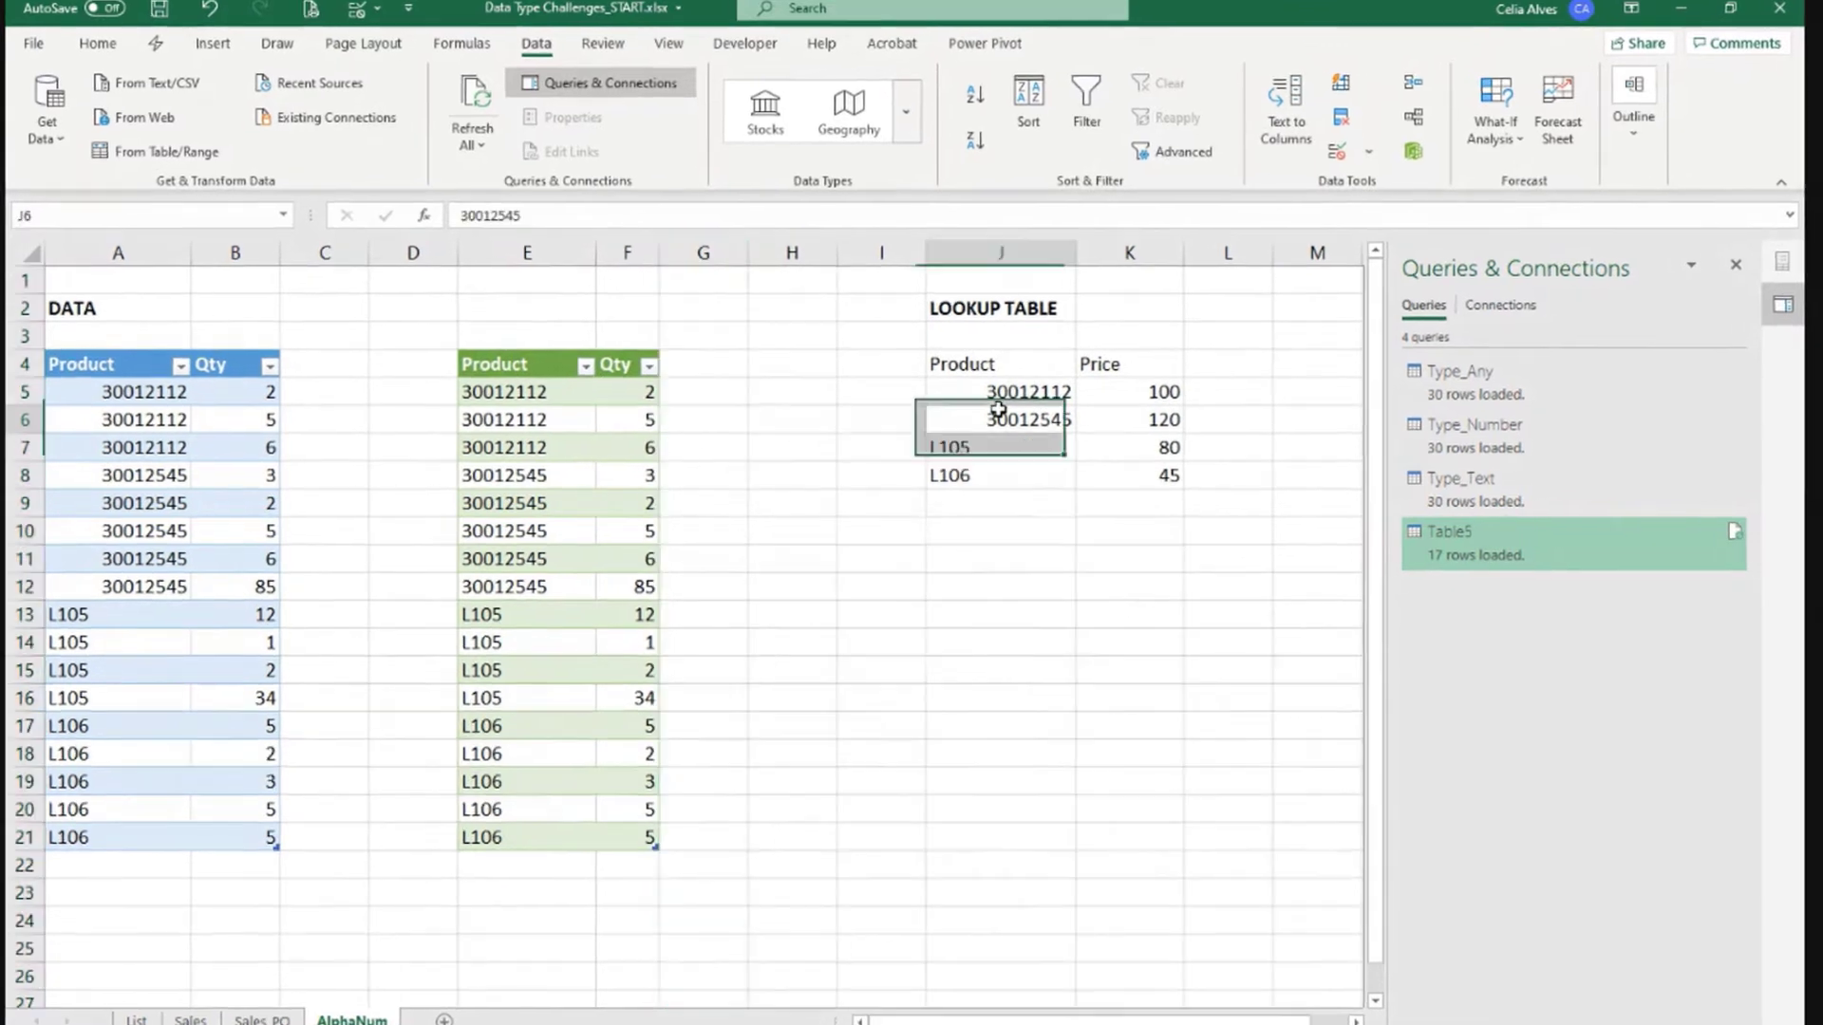
- Rename the Table5 query to AlphaNumeric
{"action": "right_click", "coordinate": [1471, 539]}
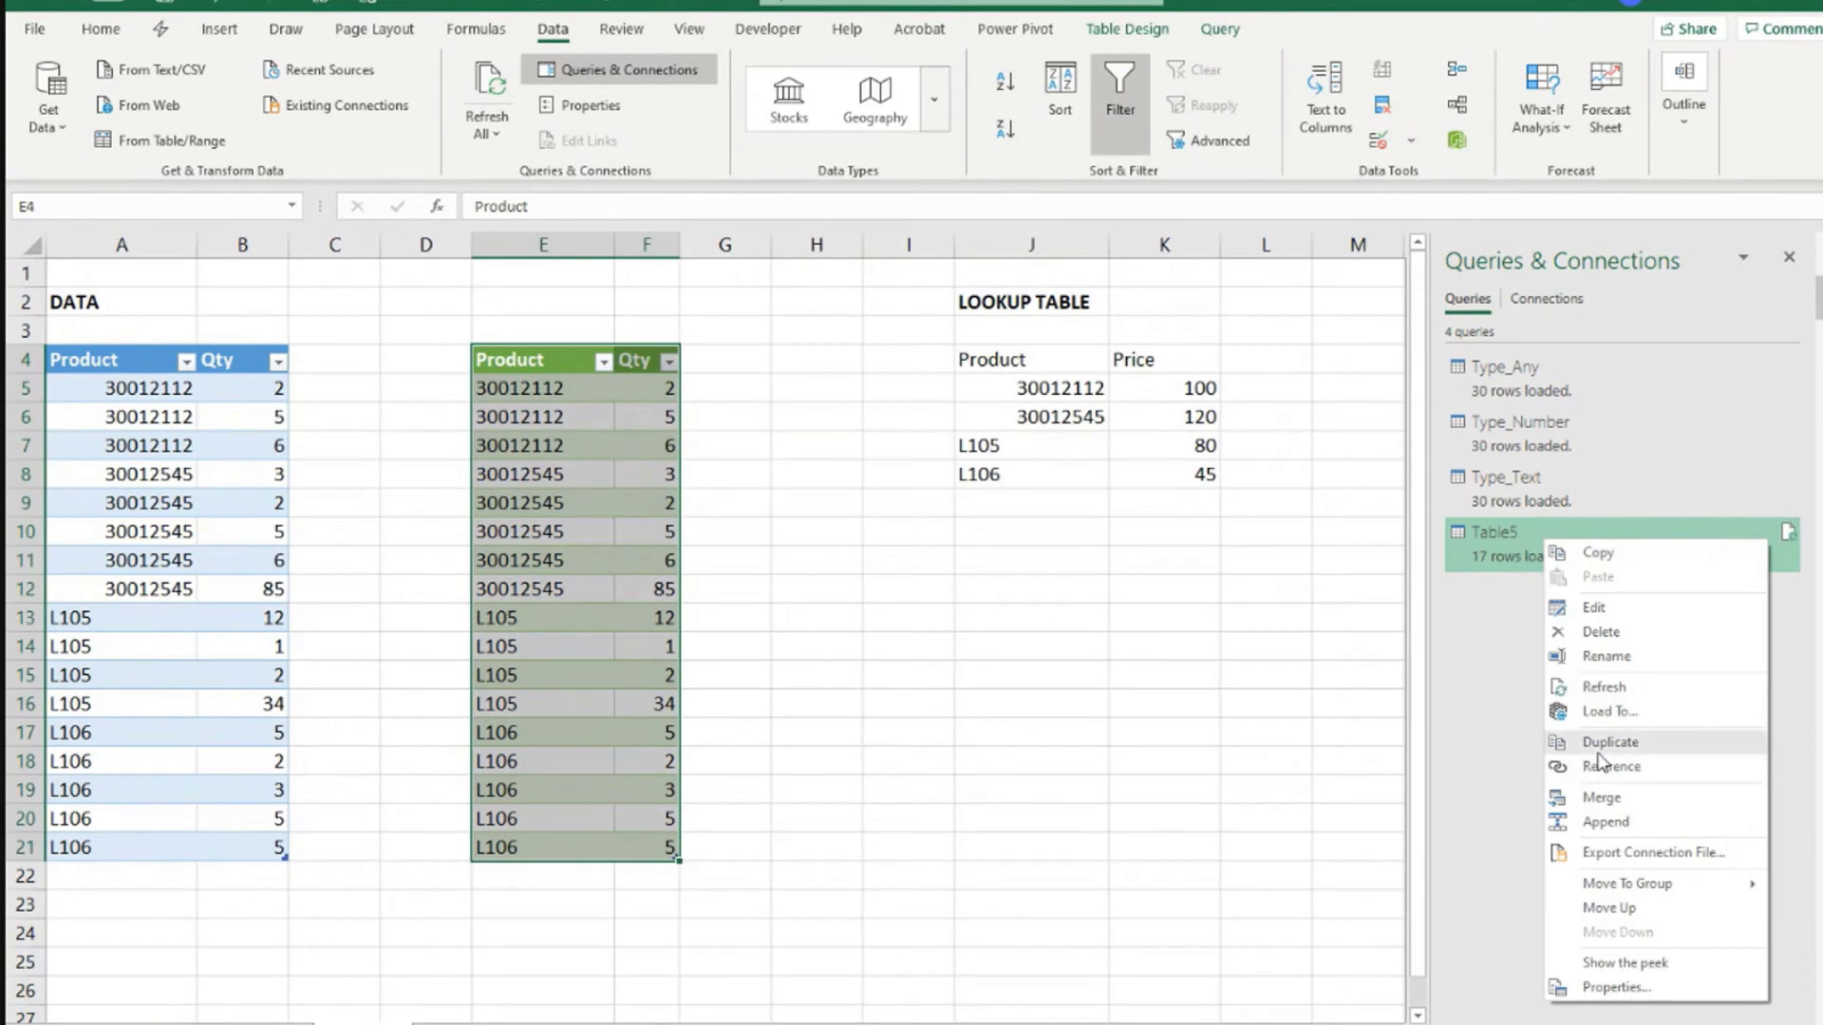
{"action": "left_click", "coordinate": [1607, 656]}
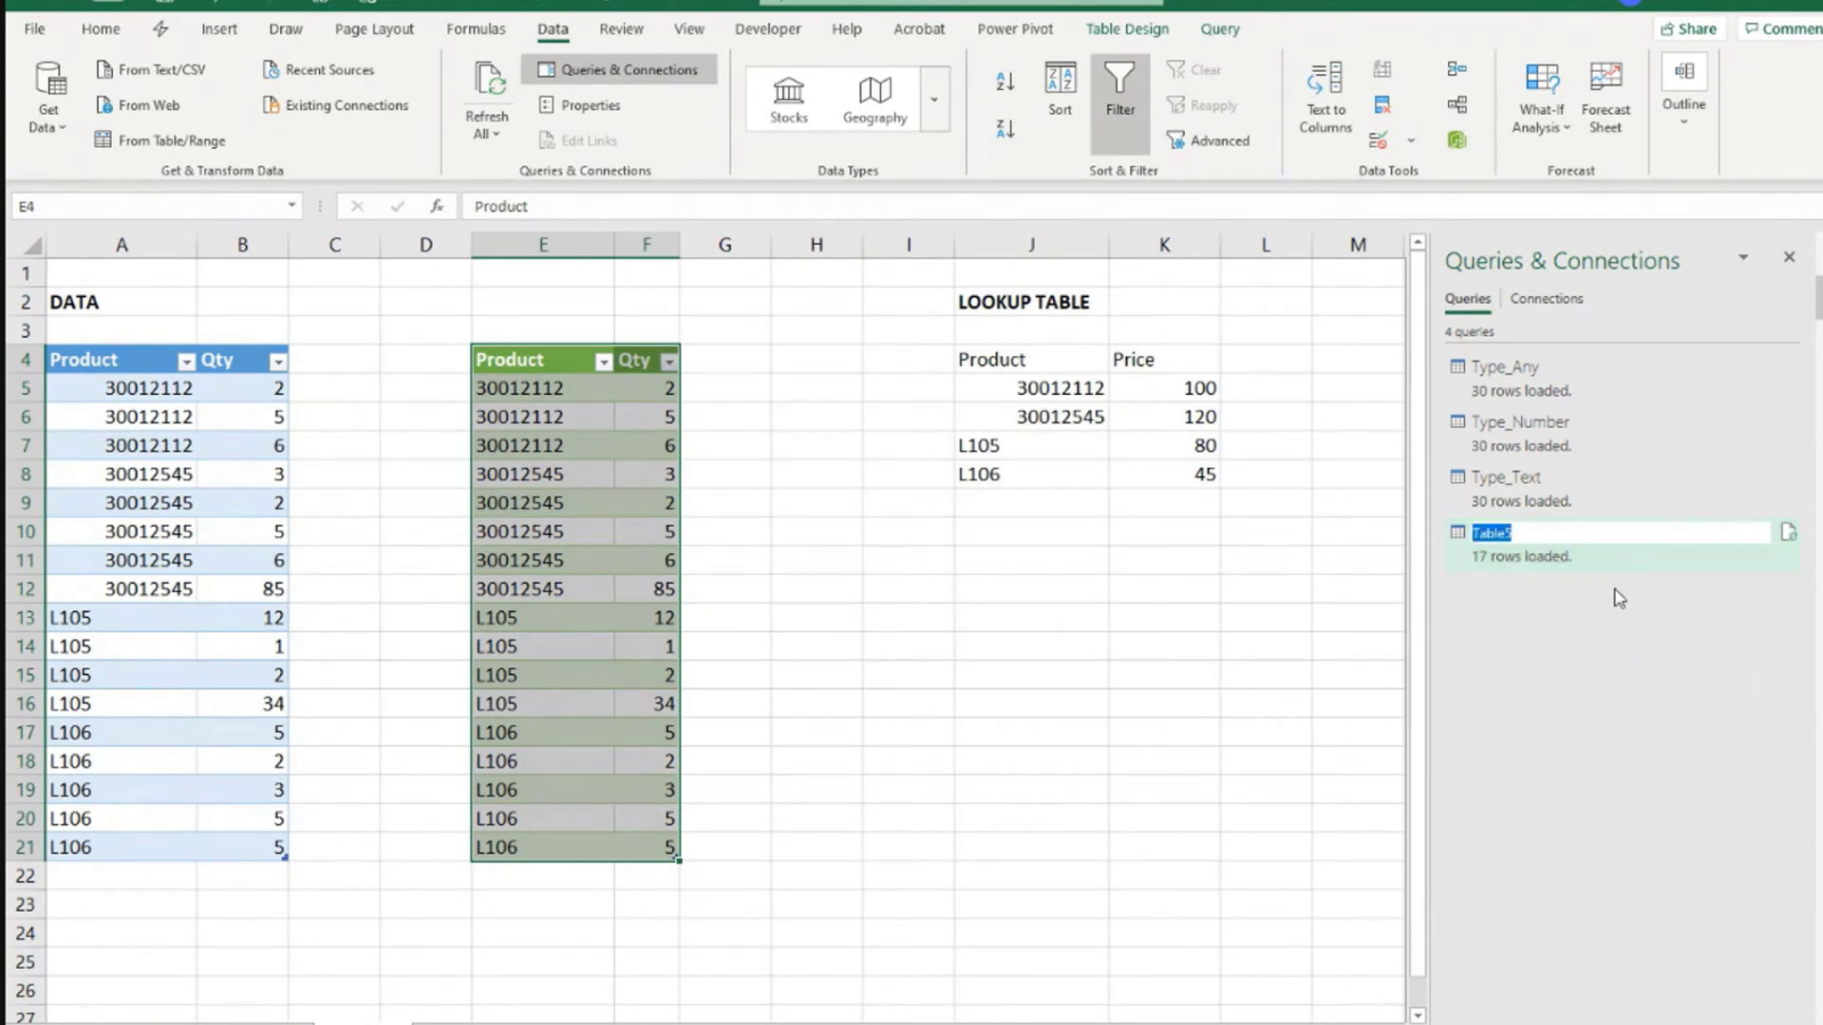
{"action": "type", "text": "AlphaNumeric"}
{"action": "key", "text": "Return"}
{"action": "left_click", "coordinate": [1075, 394]}
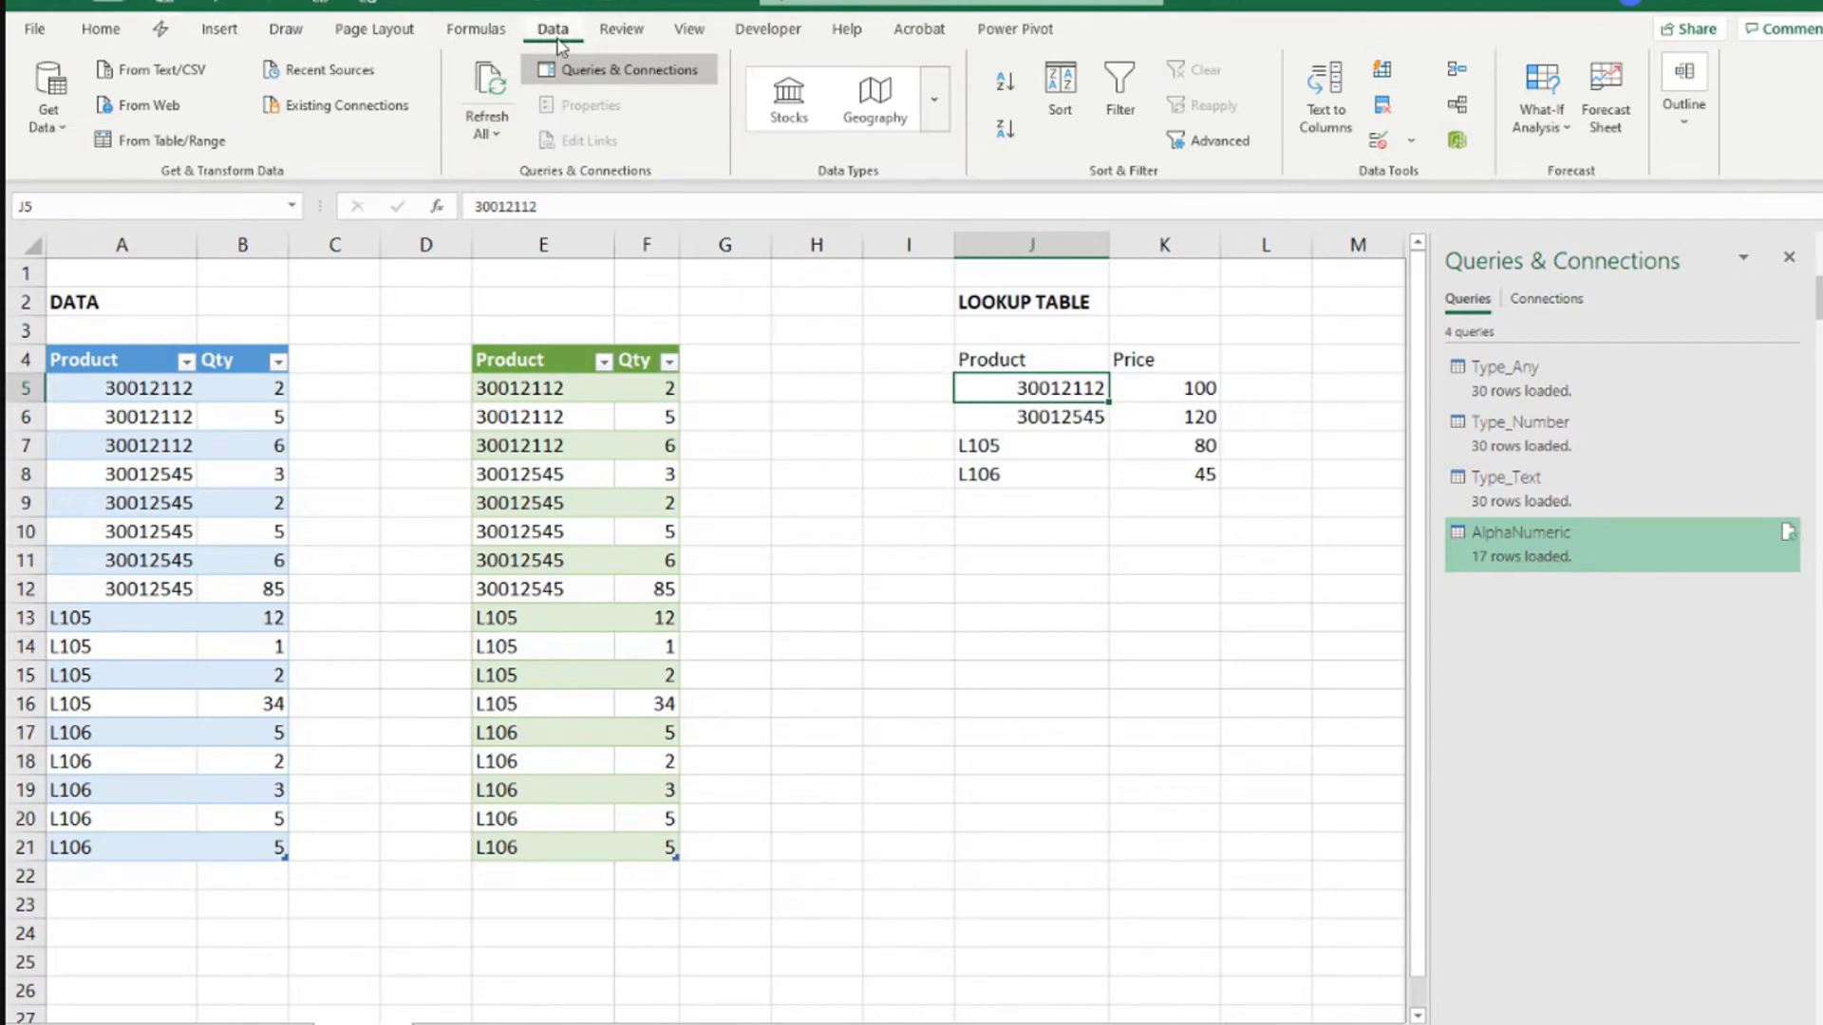
- Turn the lookup table range, with headers, into a query and set its Product column to text
{"action": "left_click", "coordinate": [163, 140]}
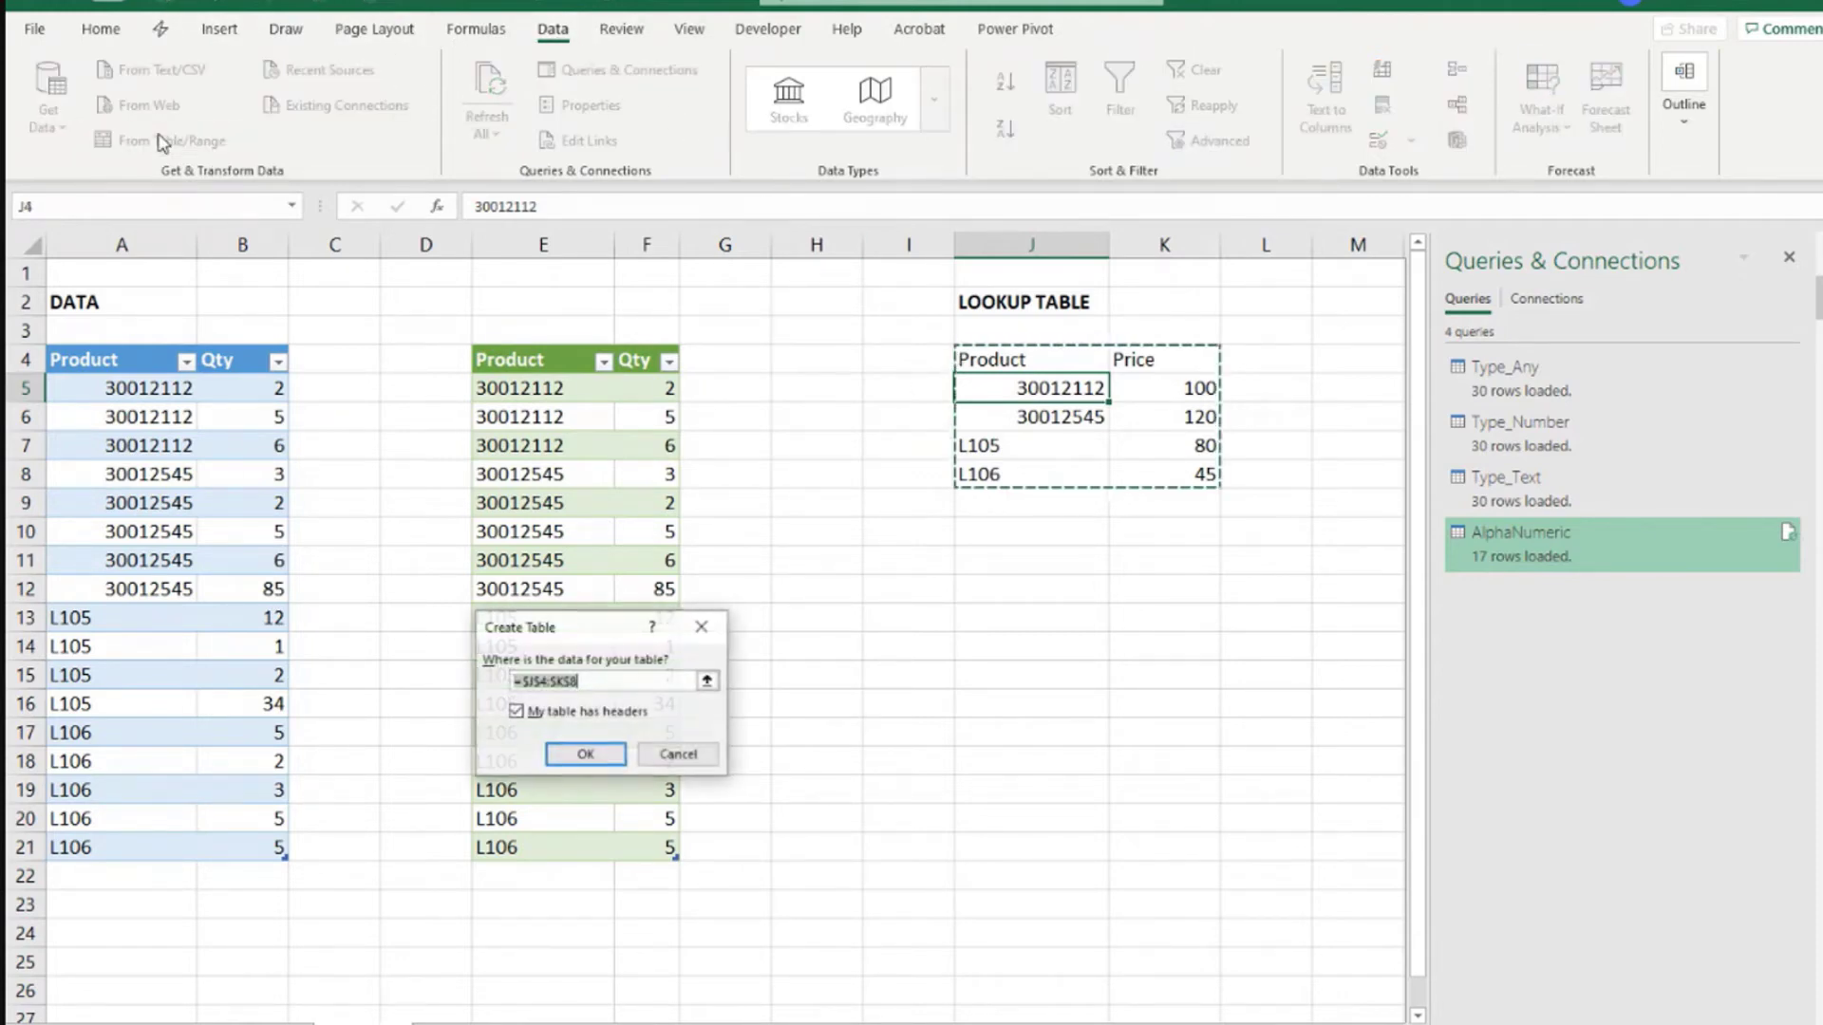
{"action": "left_click", "coordinate": [583, 756]}
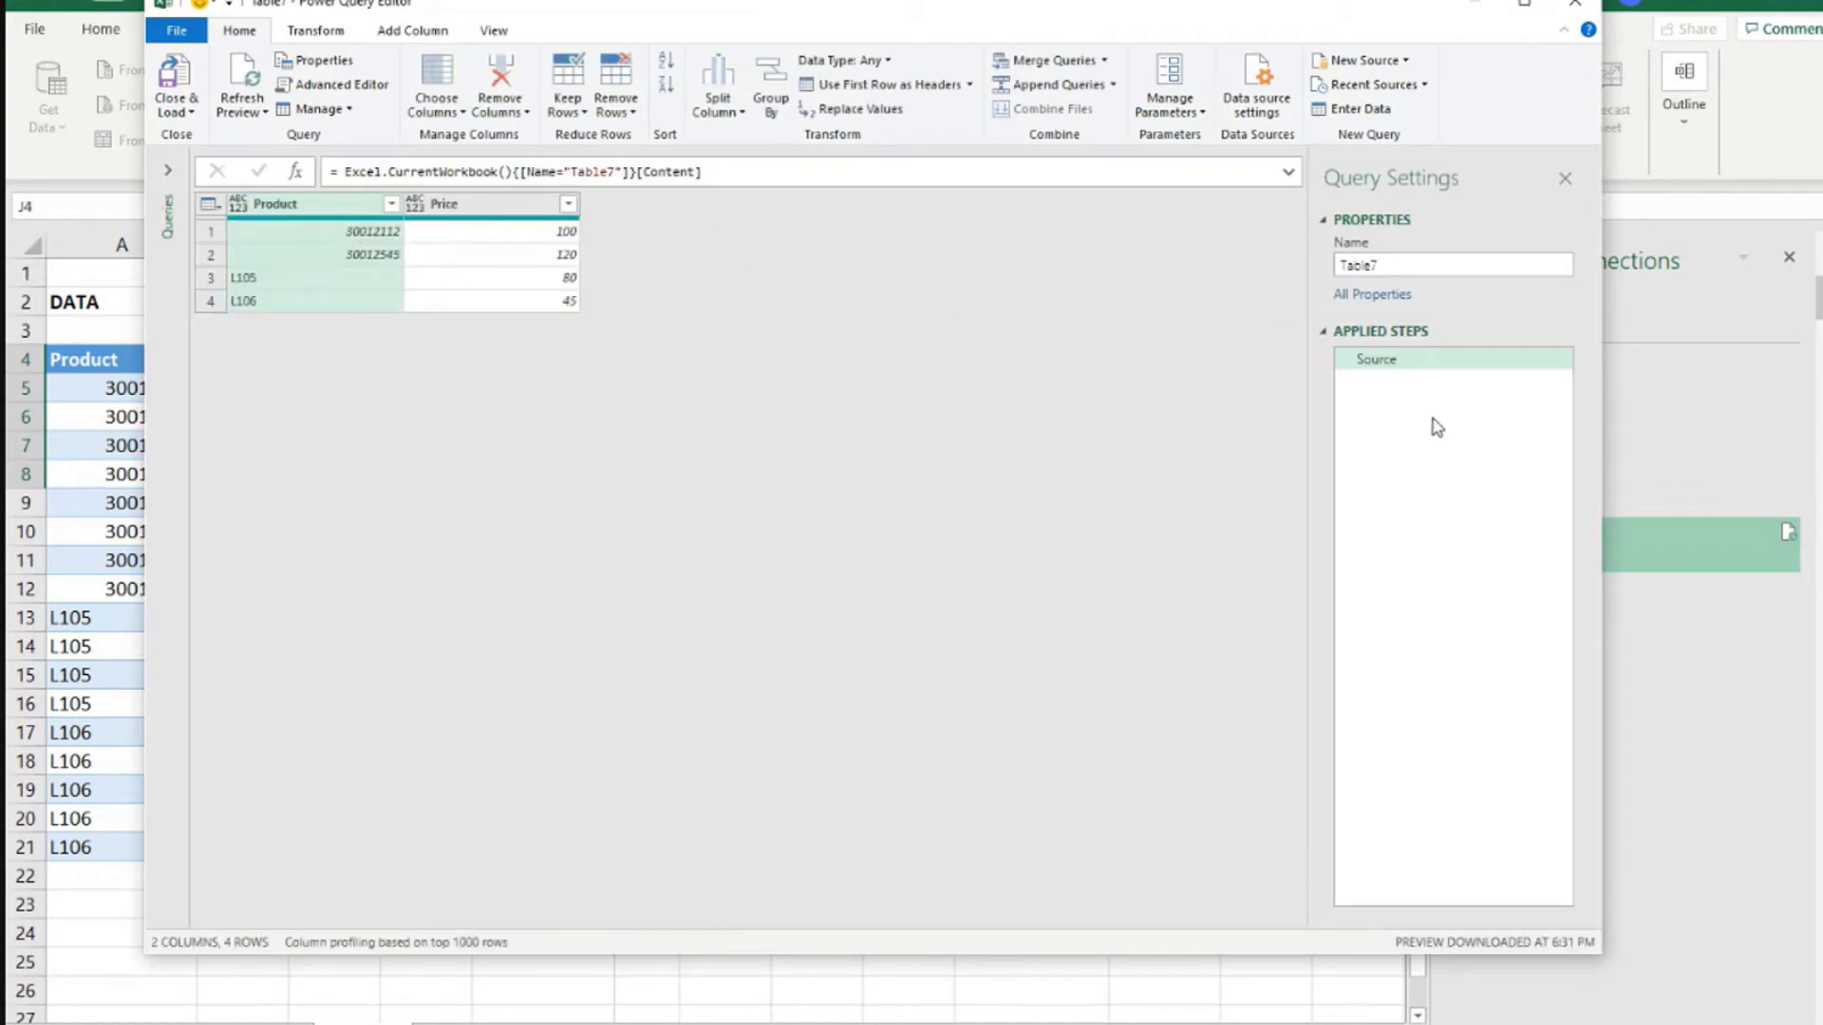
{"action": "left_click", "coordinate": [238, 205]}
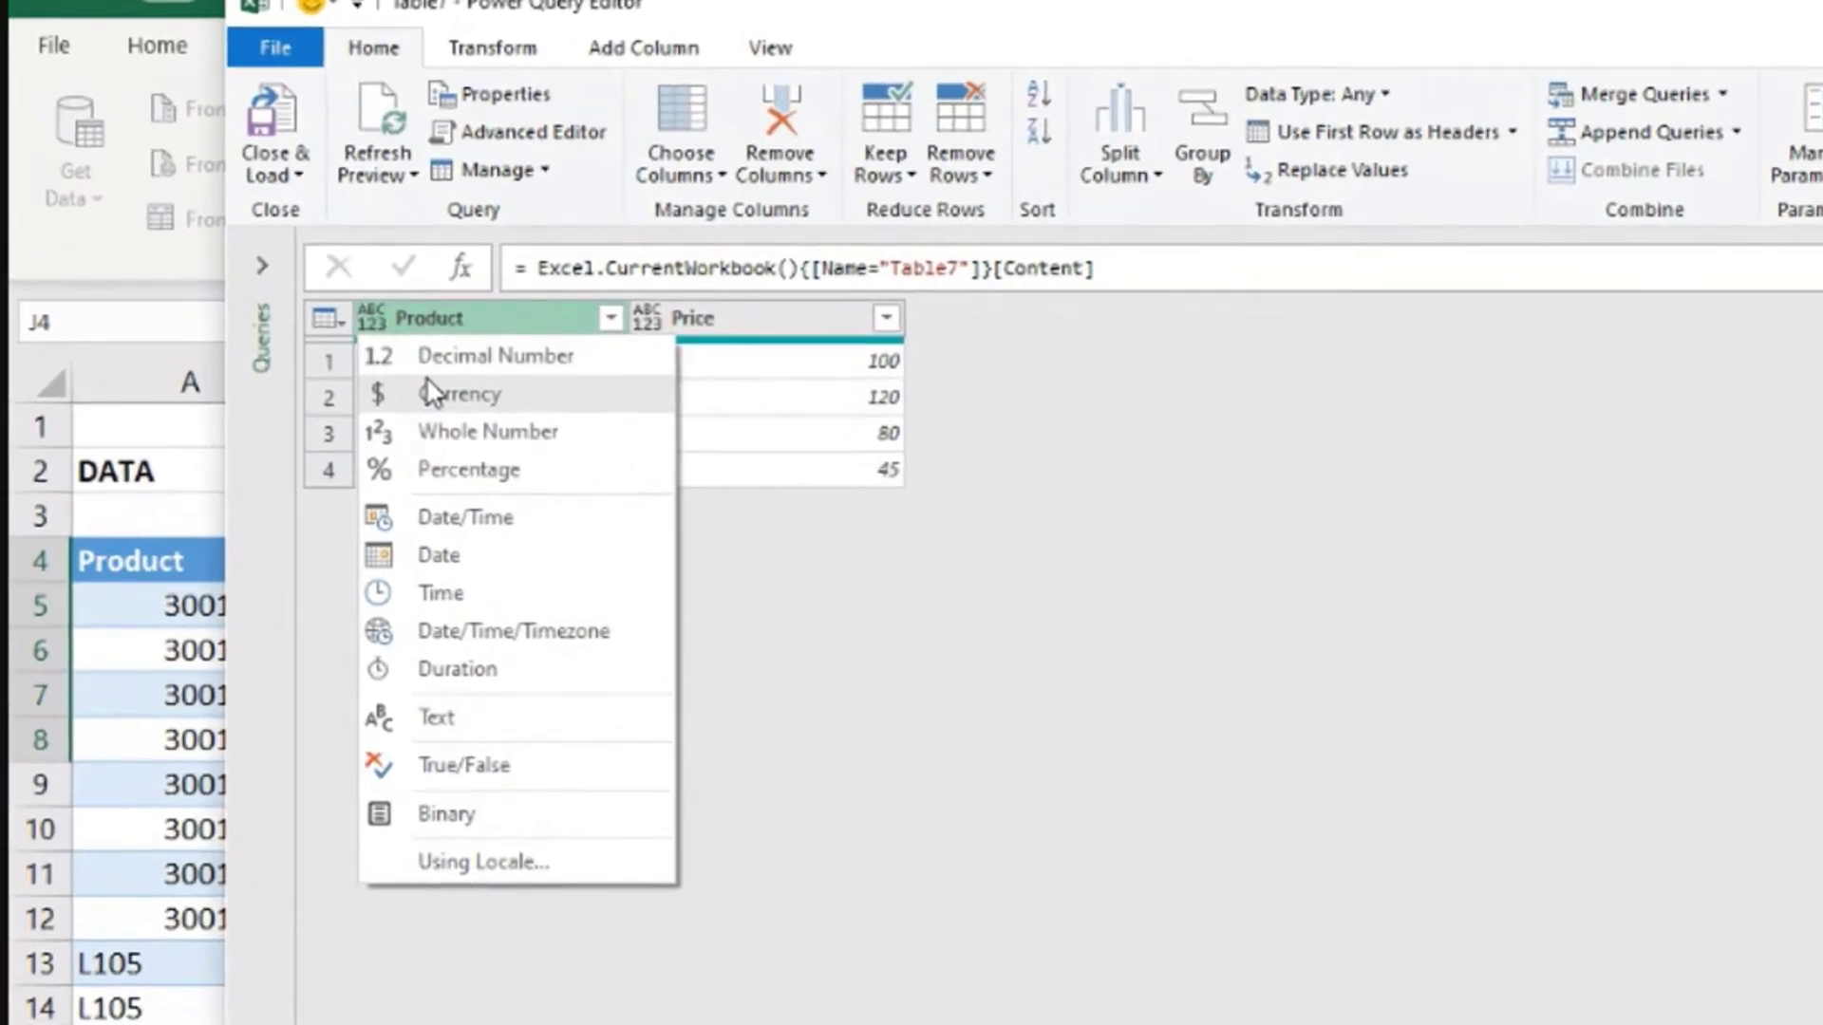
{"action": "left_click", "coordinate": [438, 718]}
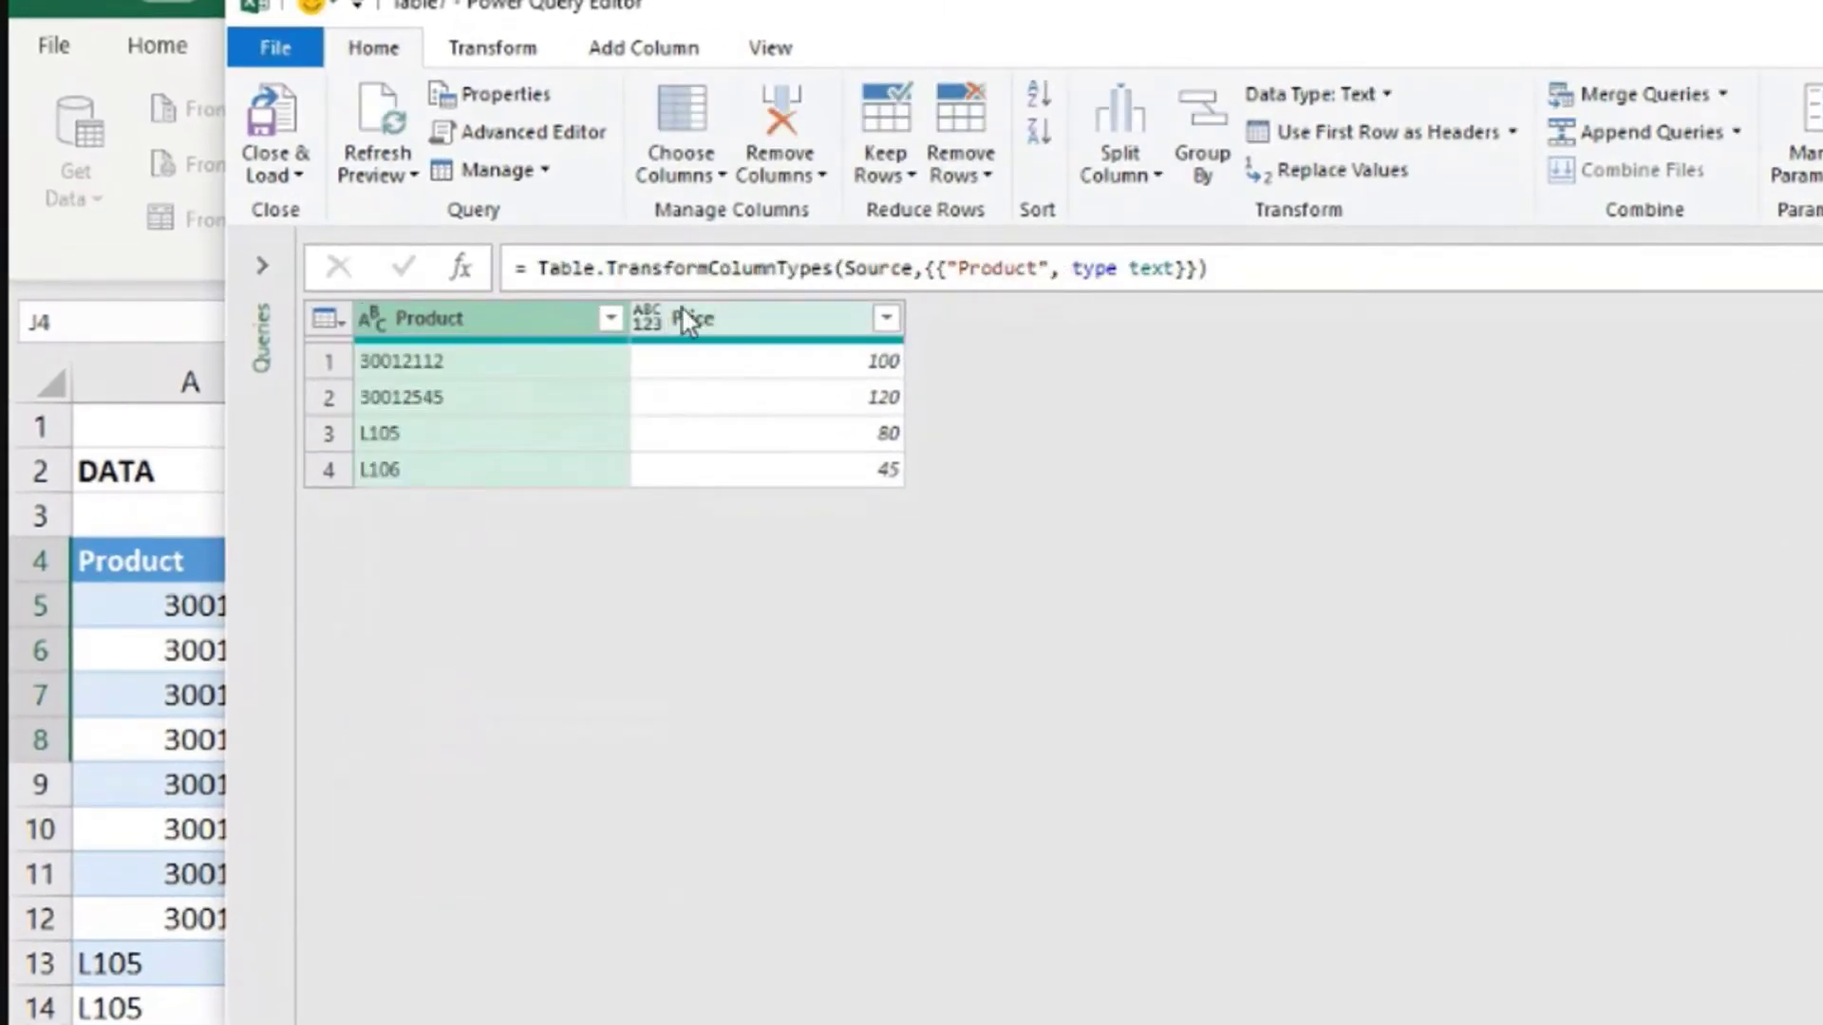
- Make the lookup Price column currency and choose Close & Load To for the query
{"action": "left_click", "coordinate": [649, 317]}
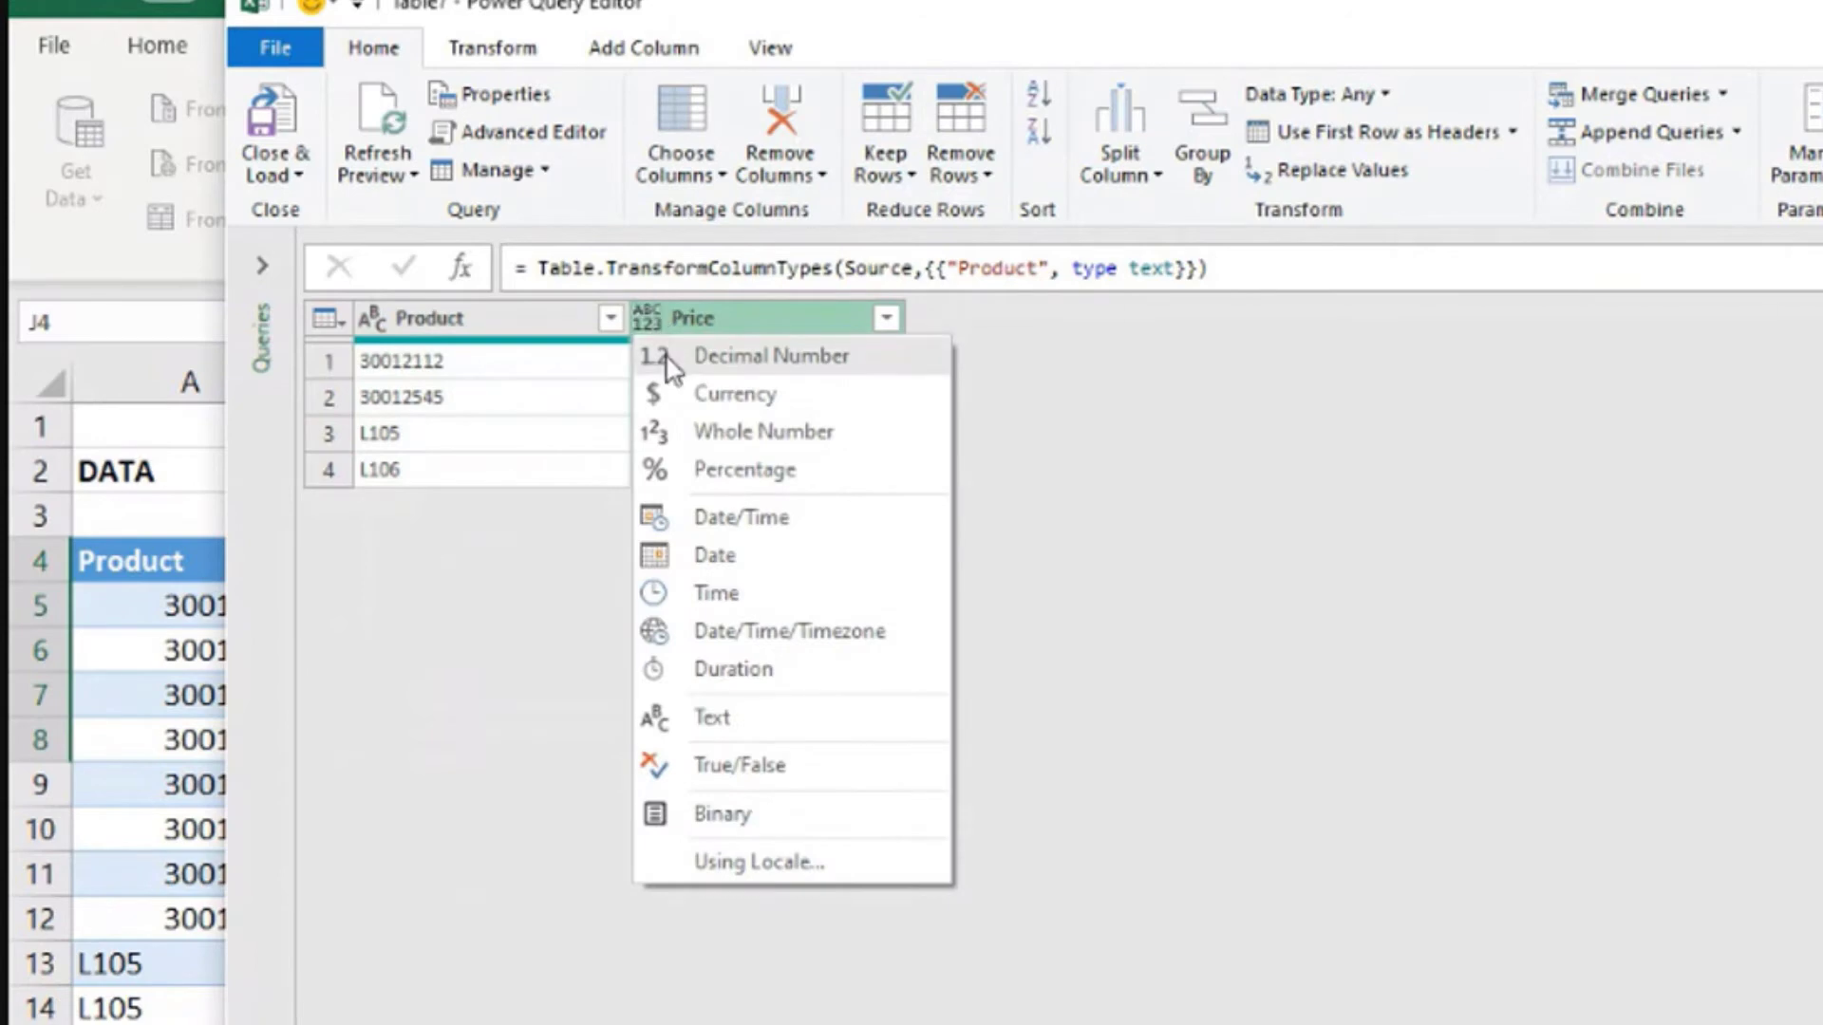
{"action": "left_click", "coordinate": [684, 398]}
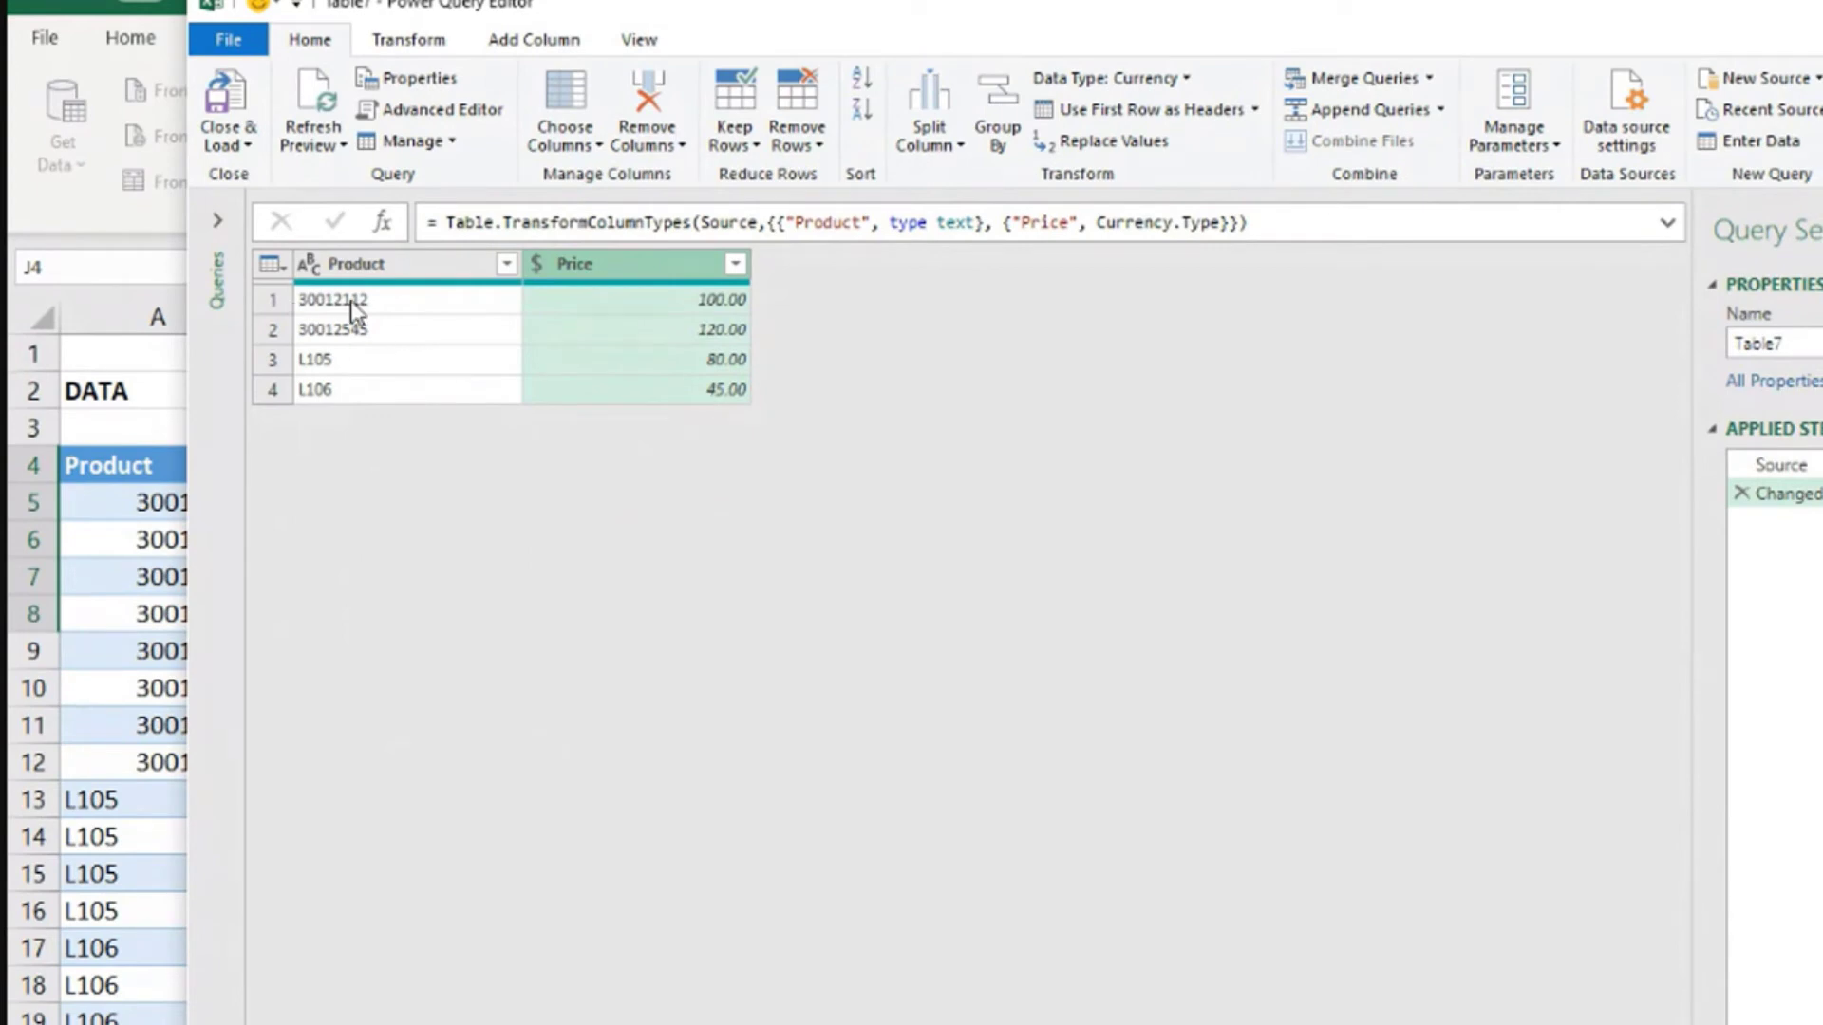
{"action": "left_click", "coordinate": [230, 149]}
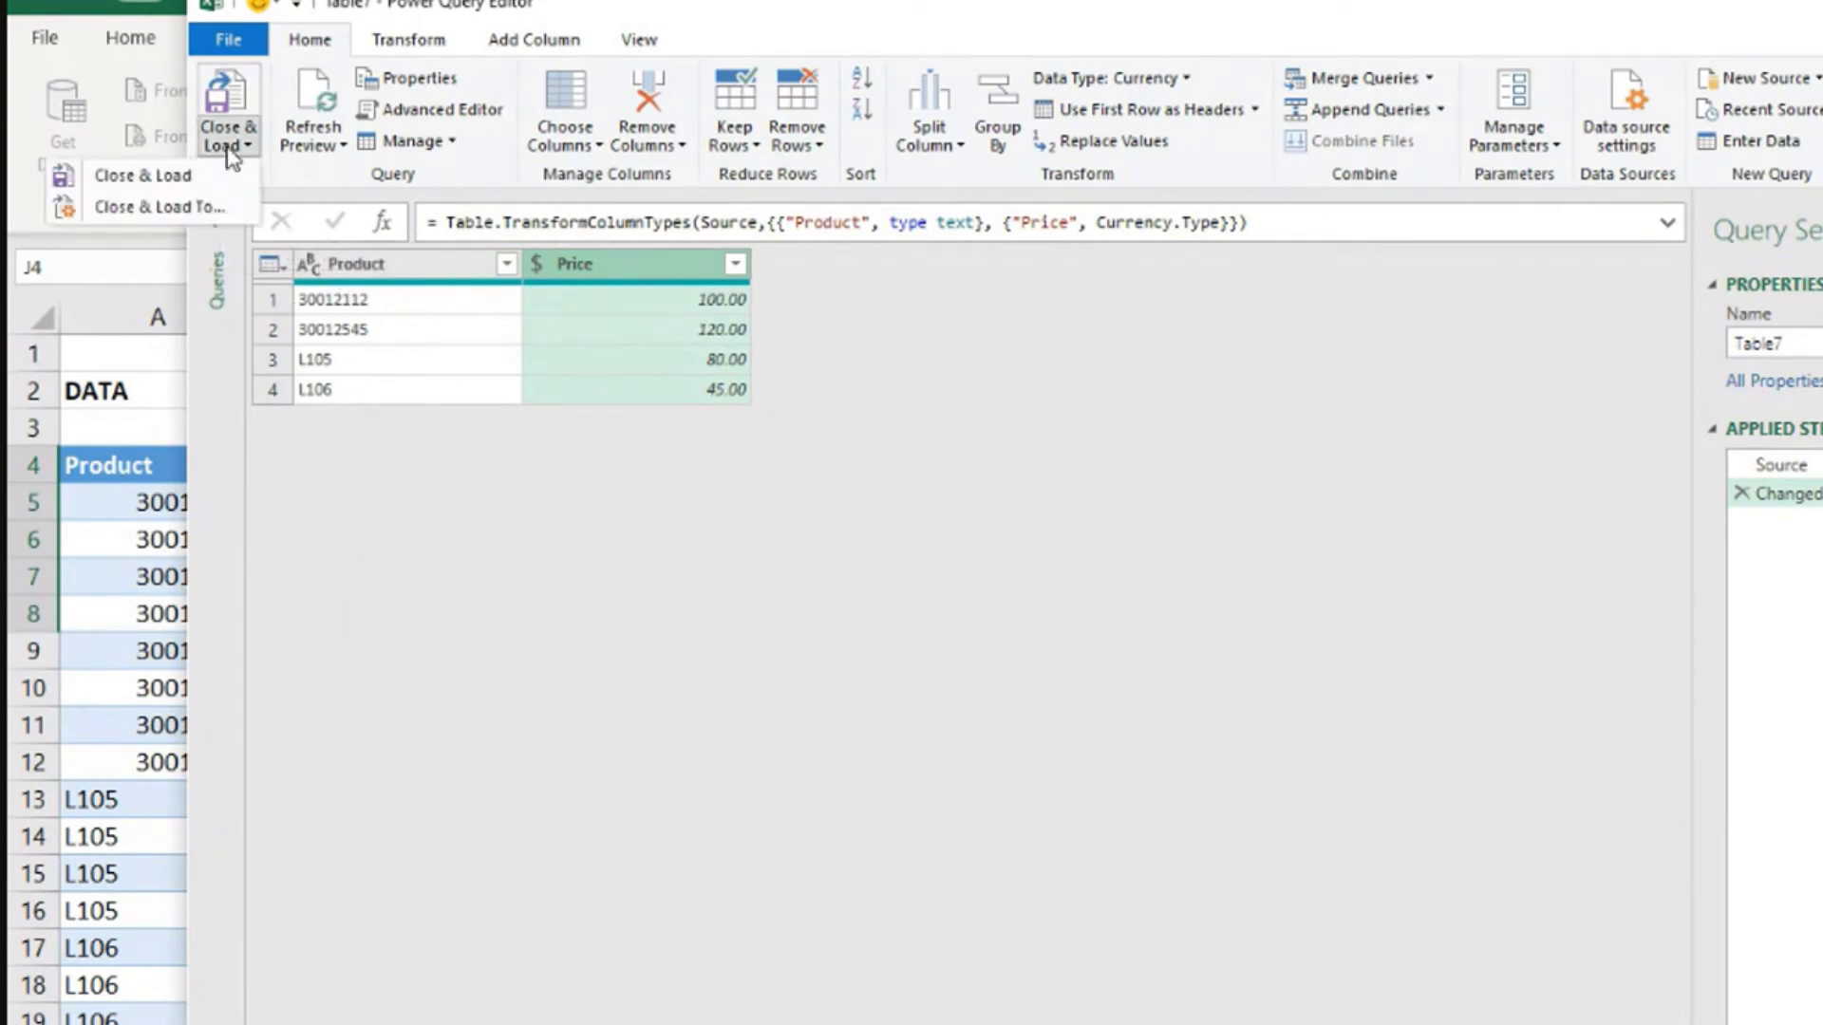
{"action": "left_click", "coordinate": [222, 198]}
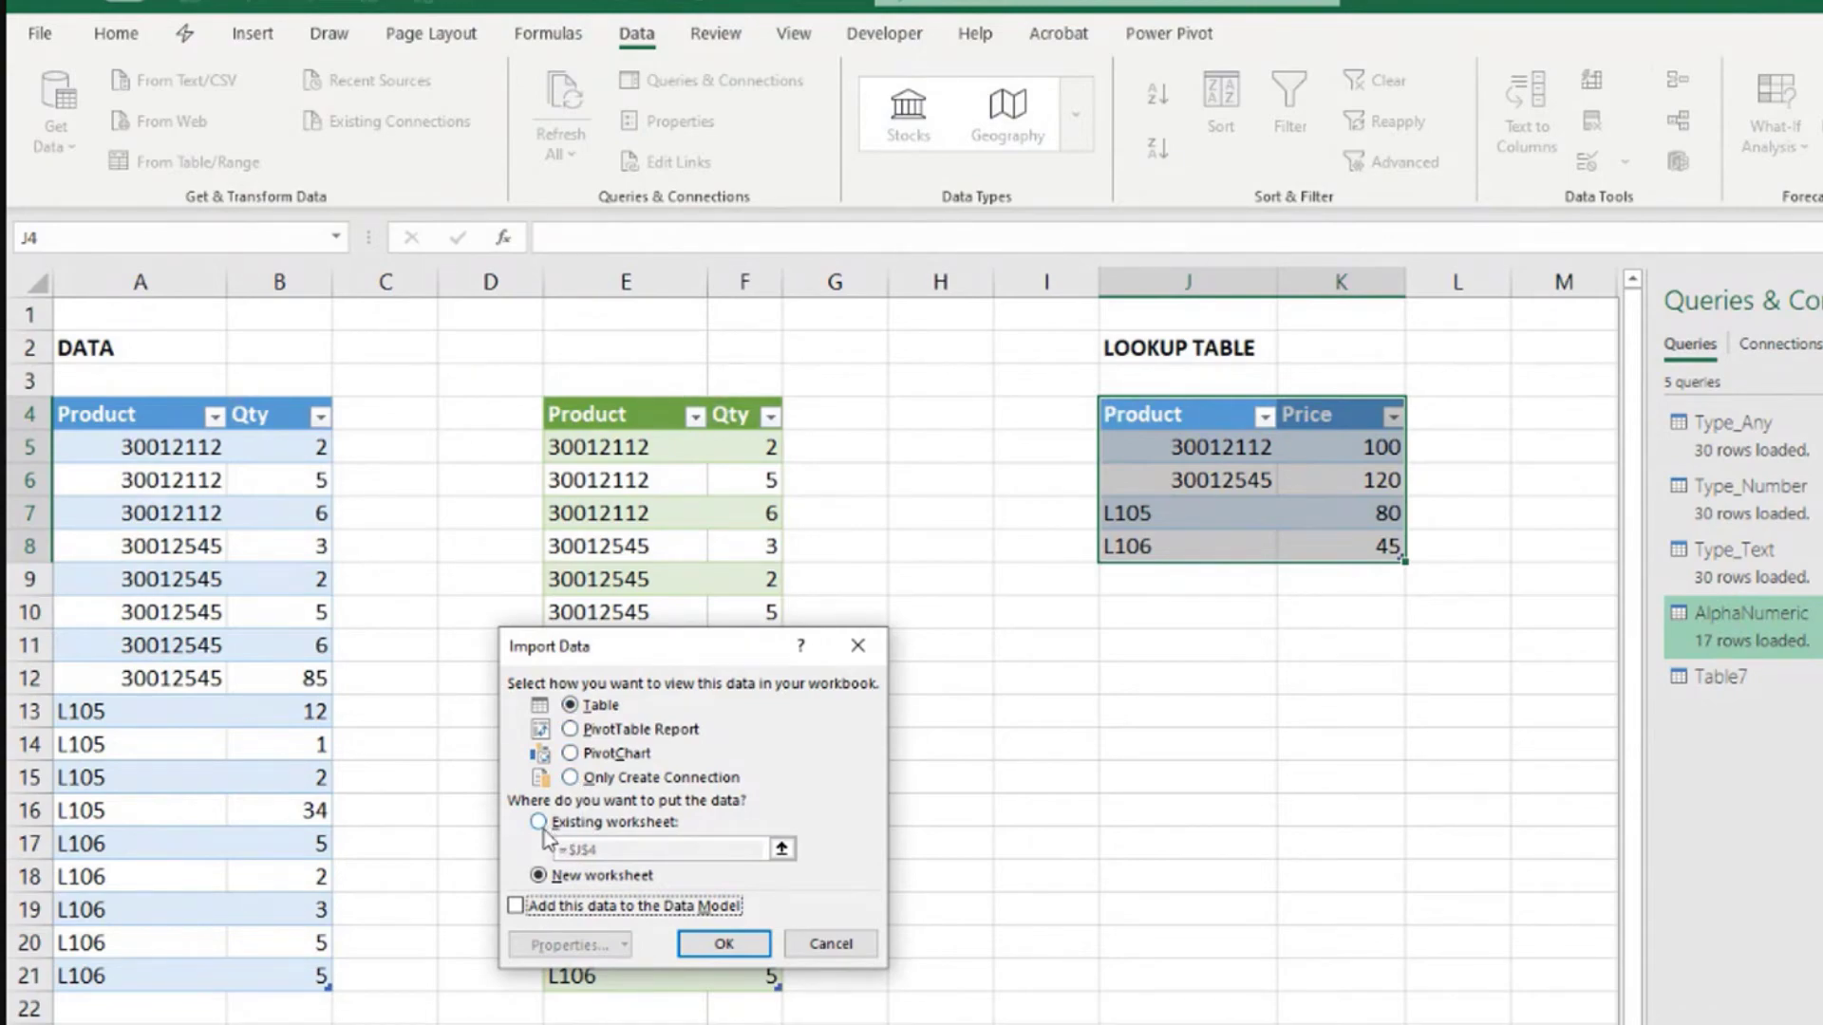
- Load the lookup query as connection only and rename Table7 to ProductLookup
{"action": "left_click", "coordinate": [569, 777]}
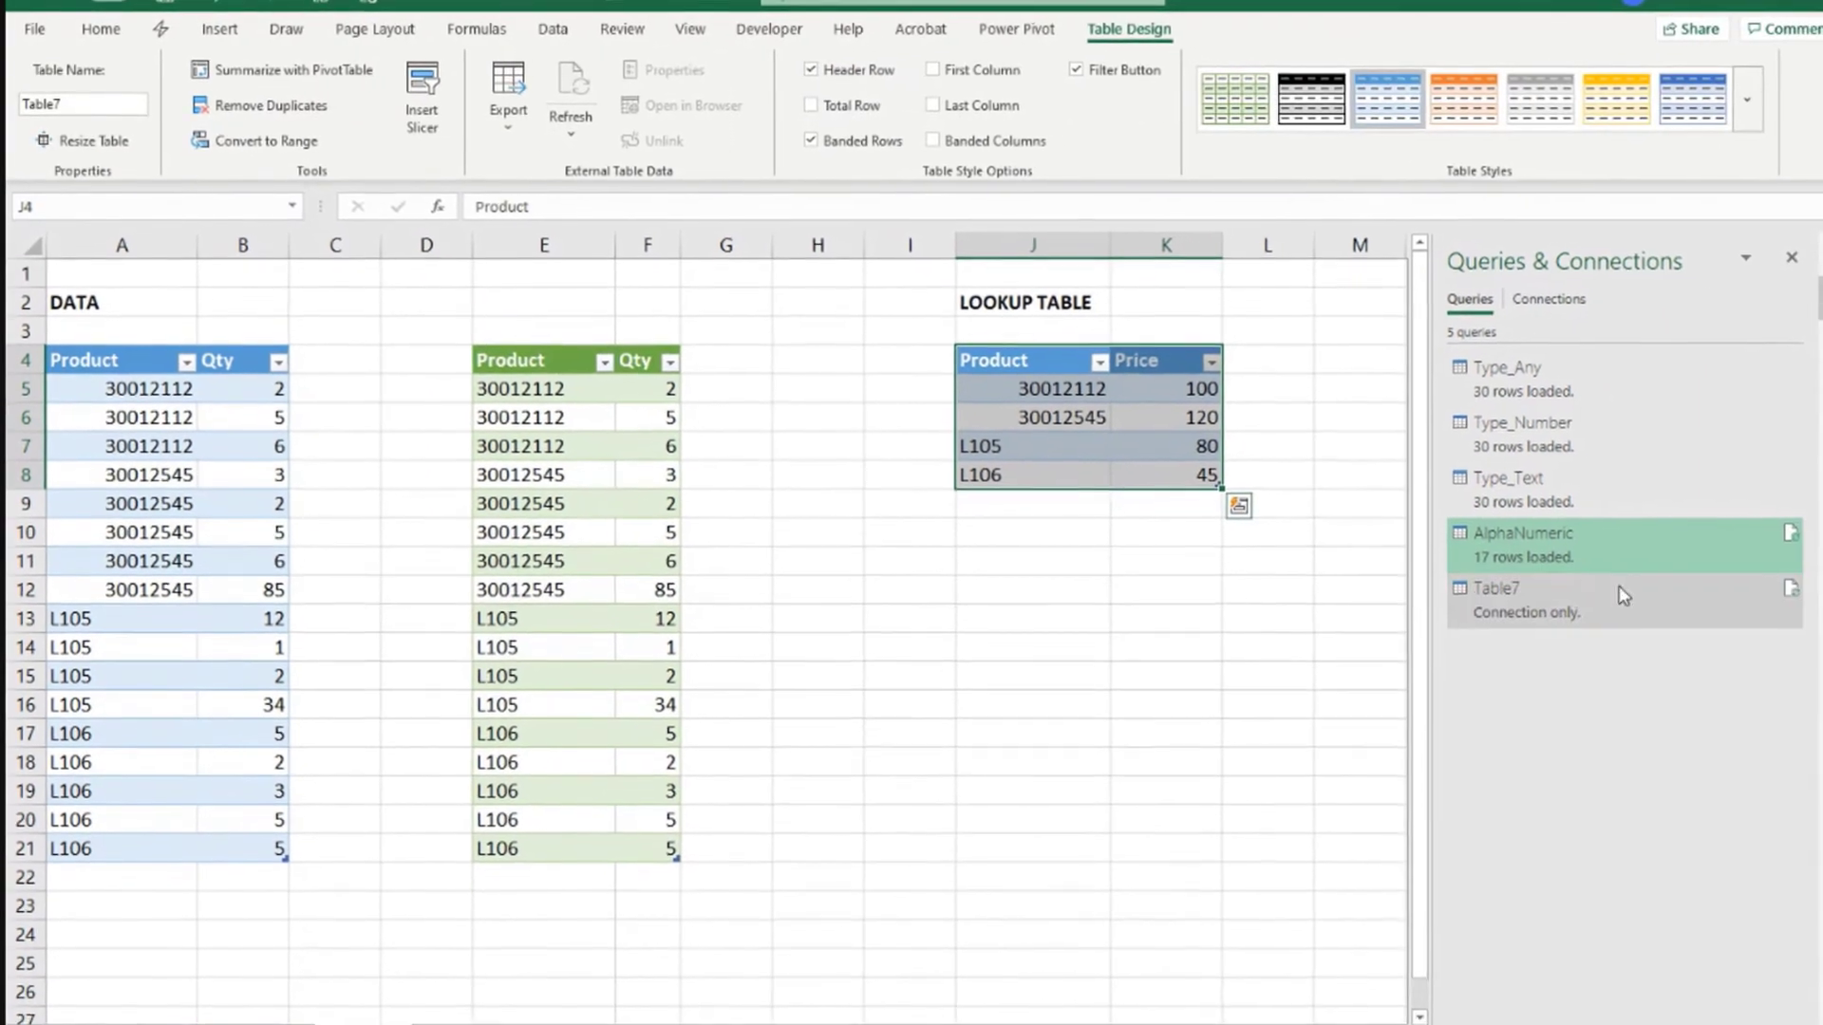
{"action": "left_click", "coordinate": [1511, 594]}
{"action": "right_click", "coordinate": [1511, 594]}
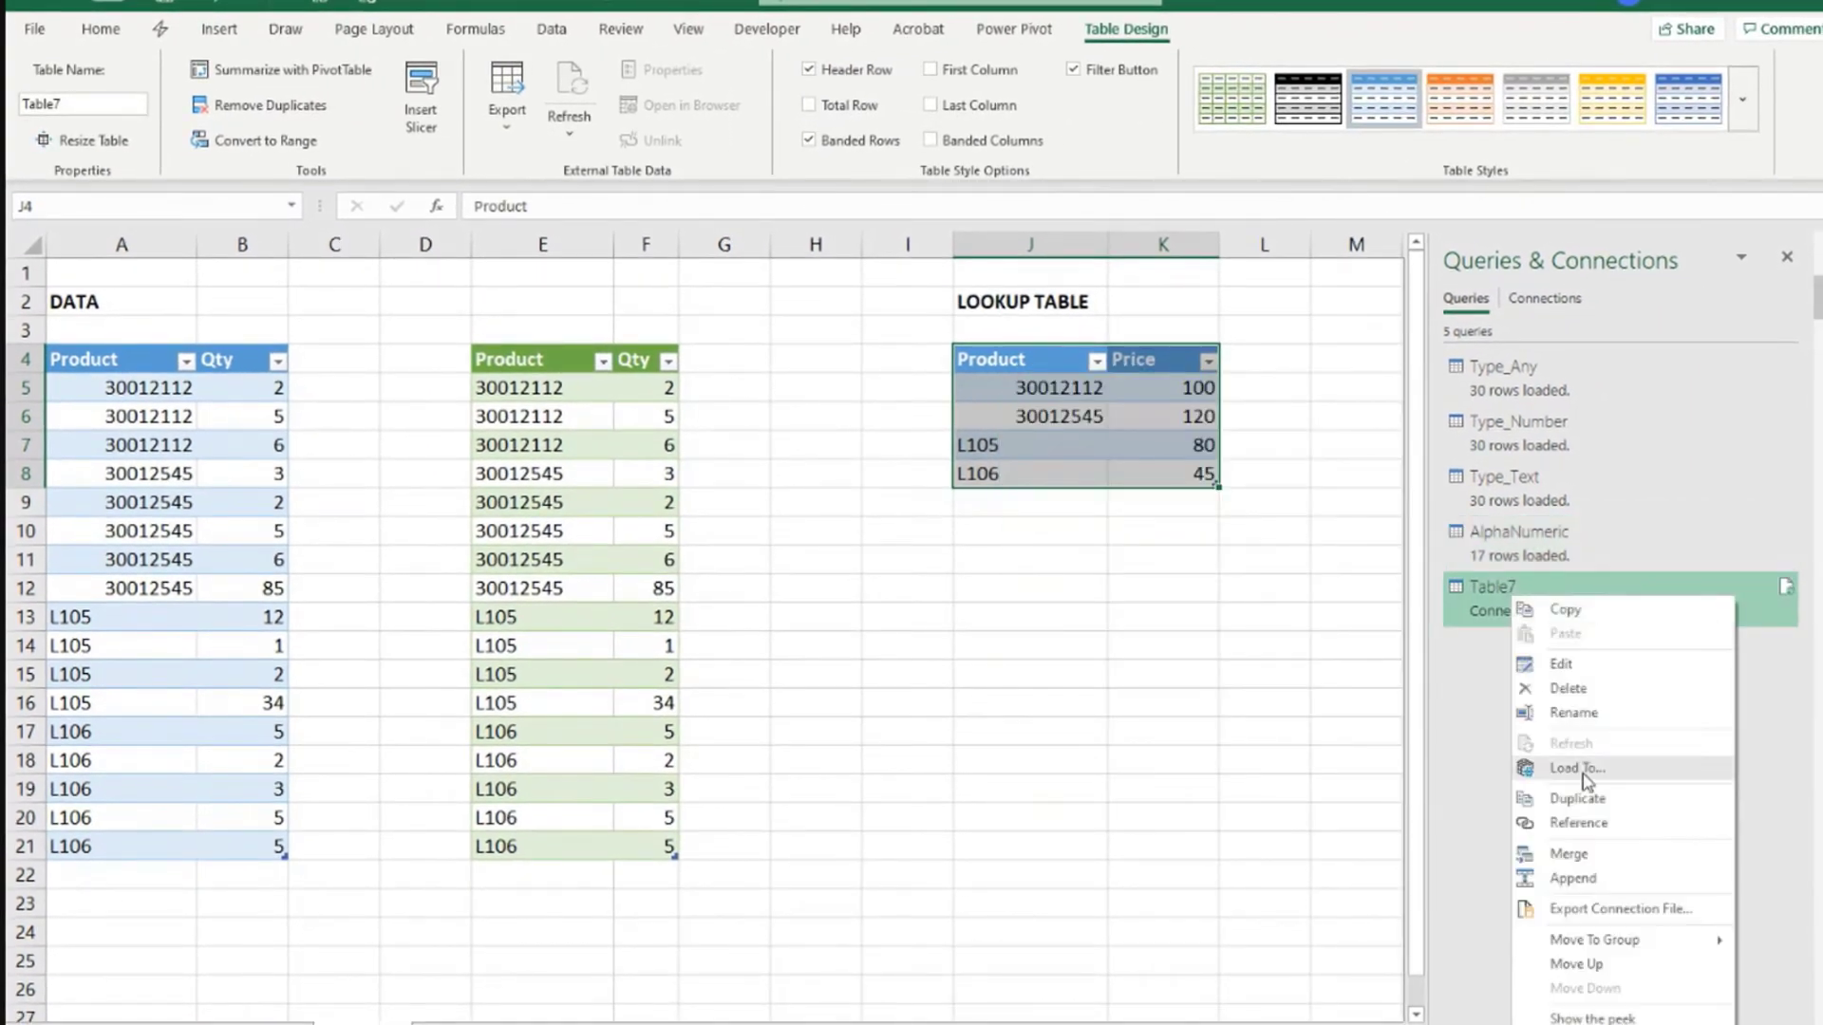
{"action": "left_click", "coordinate": [1591, 720]}
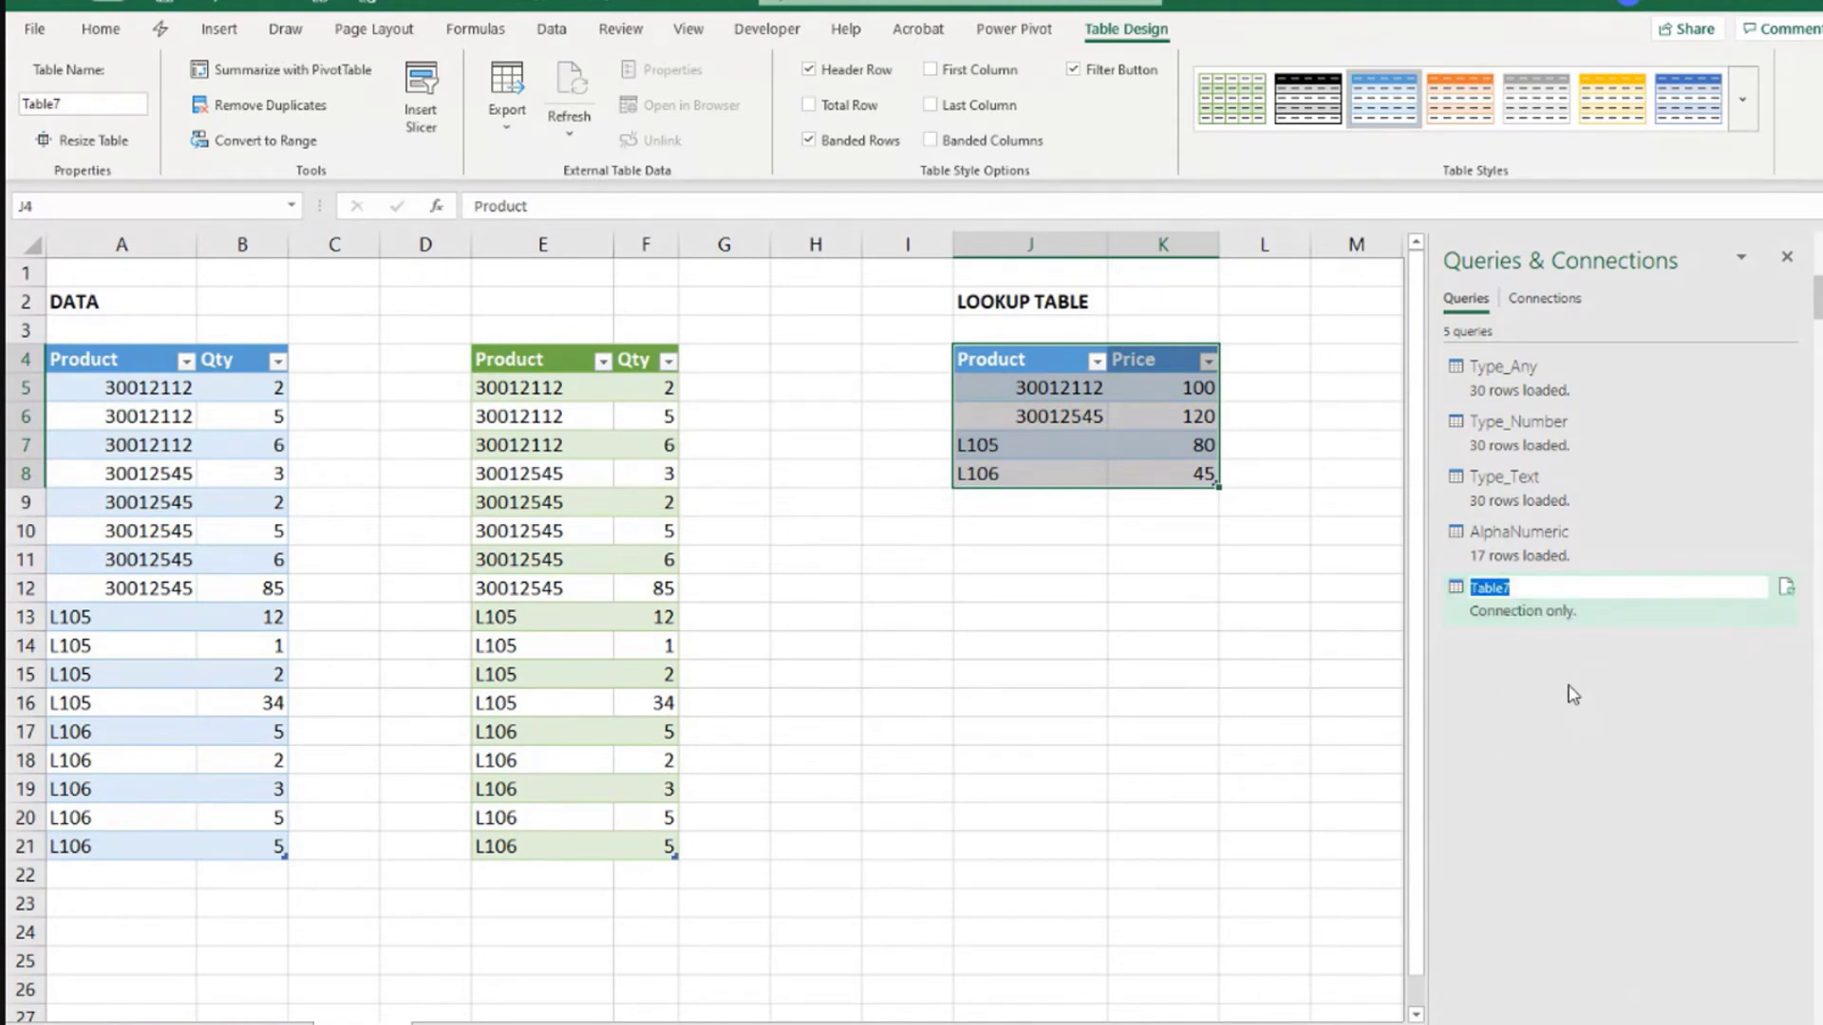
{"action": "key", "text": "BackSpace"}
{"action": "key", "text": "Return"}
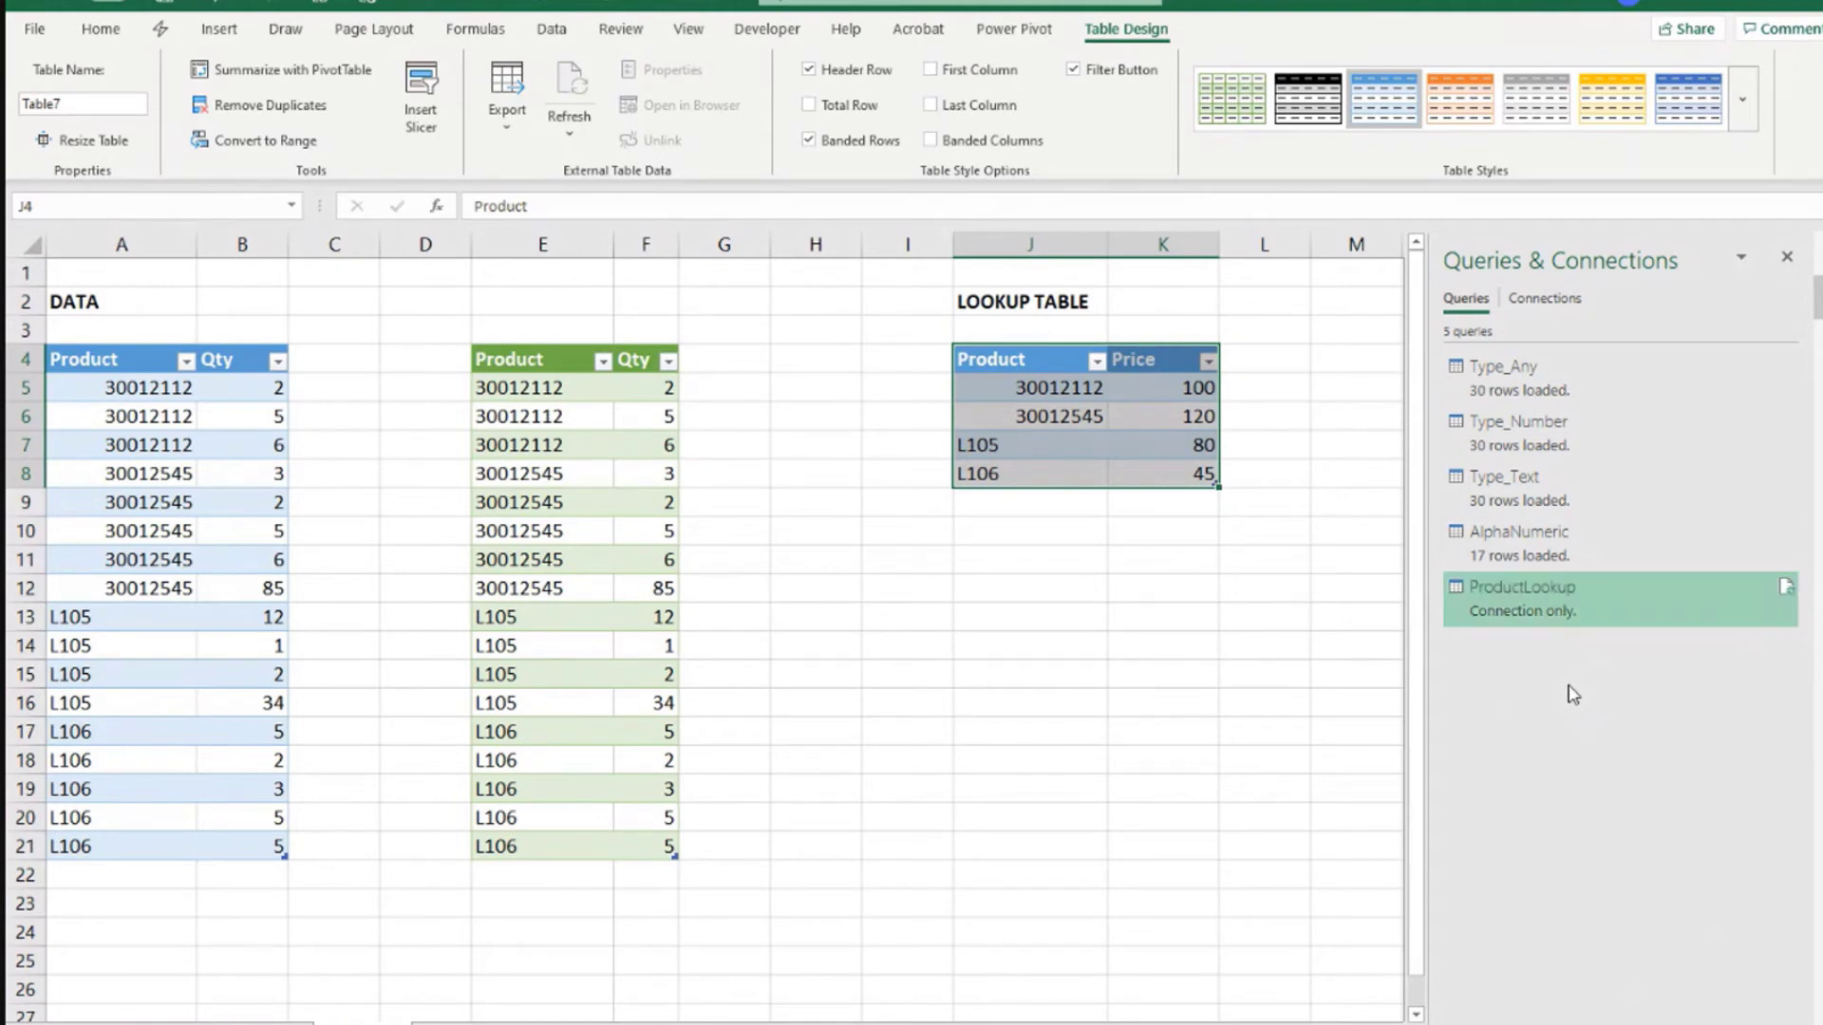
{"action": "left_click", "coordinate": [1535, 528]}
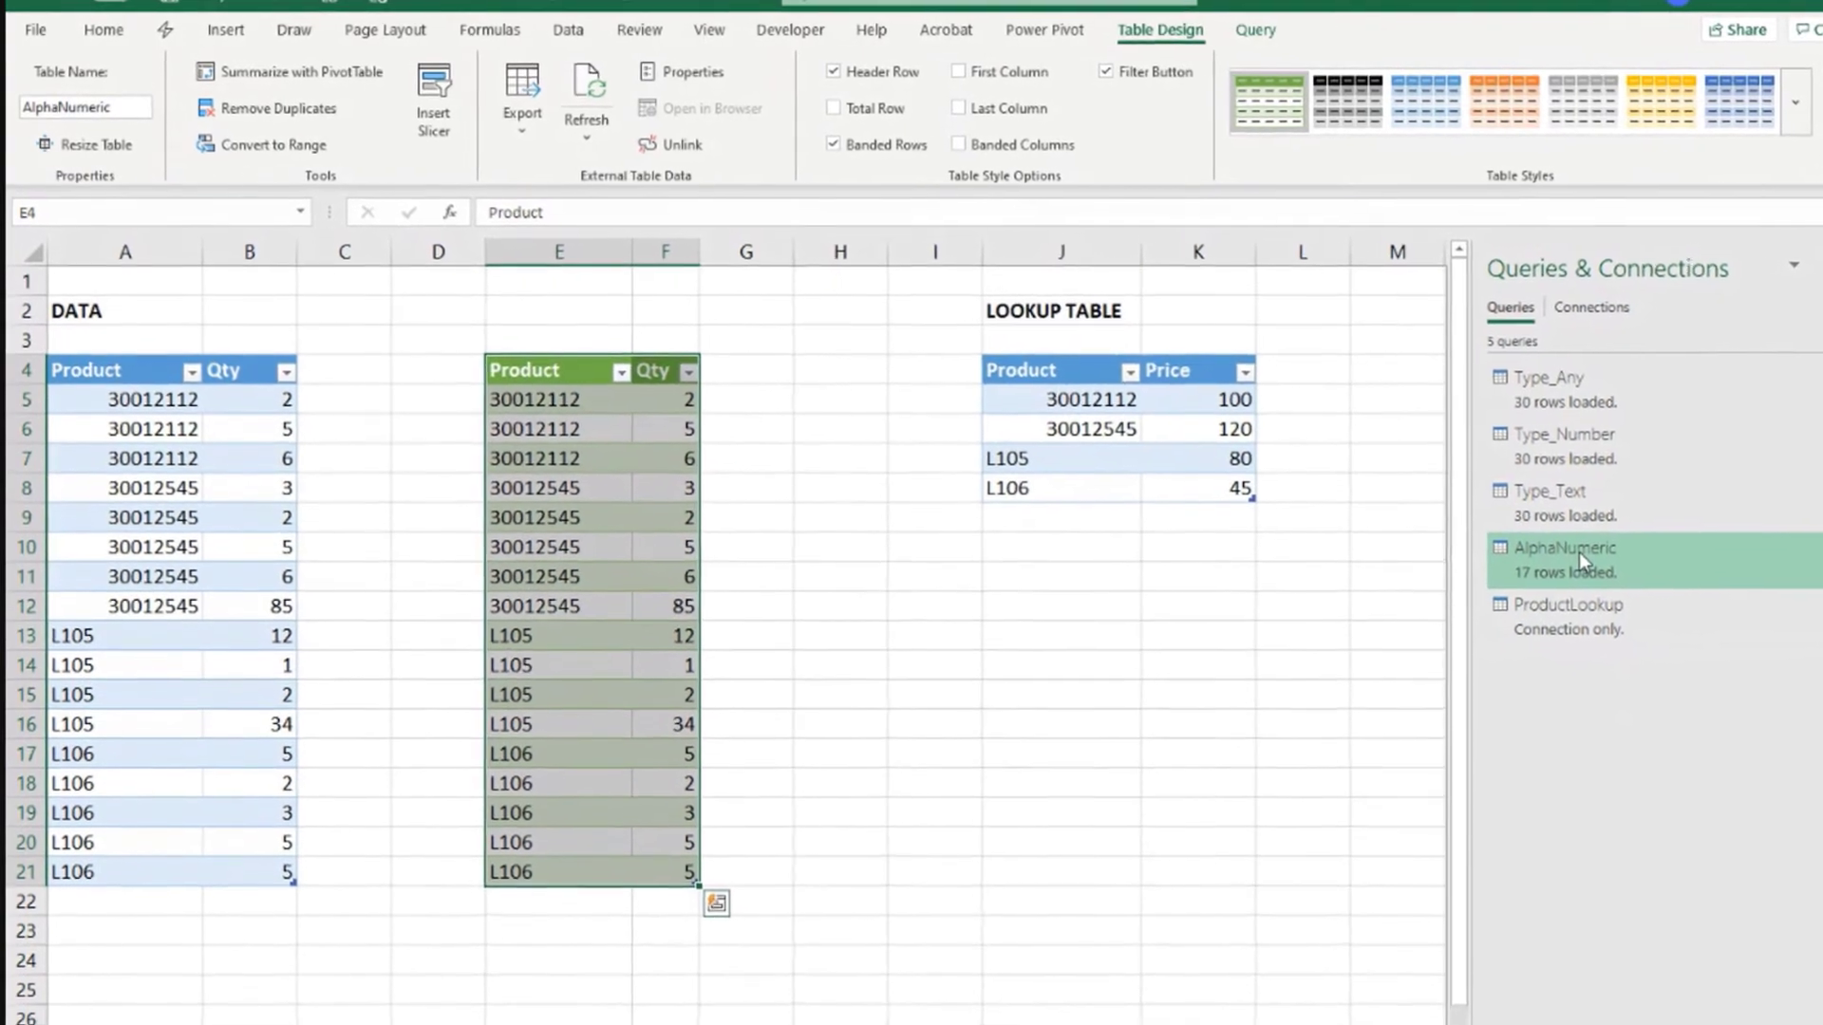
- Open the AlphaNumeric query and change the Qty column to Whole Number
{"action": "double_click", "coordinate": [1598, 560]}
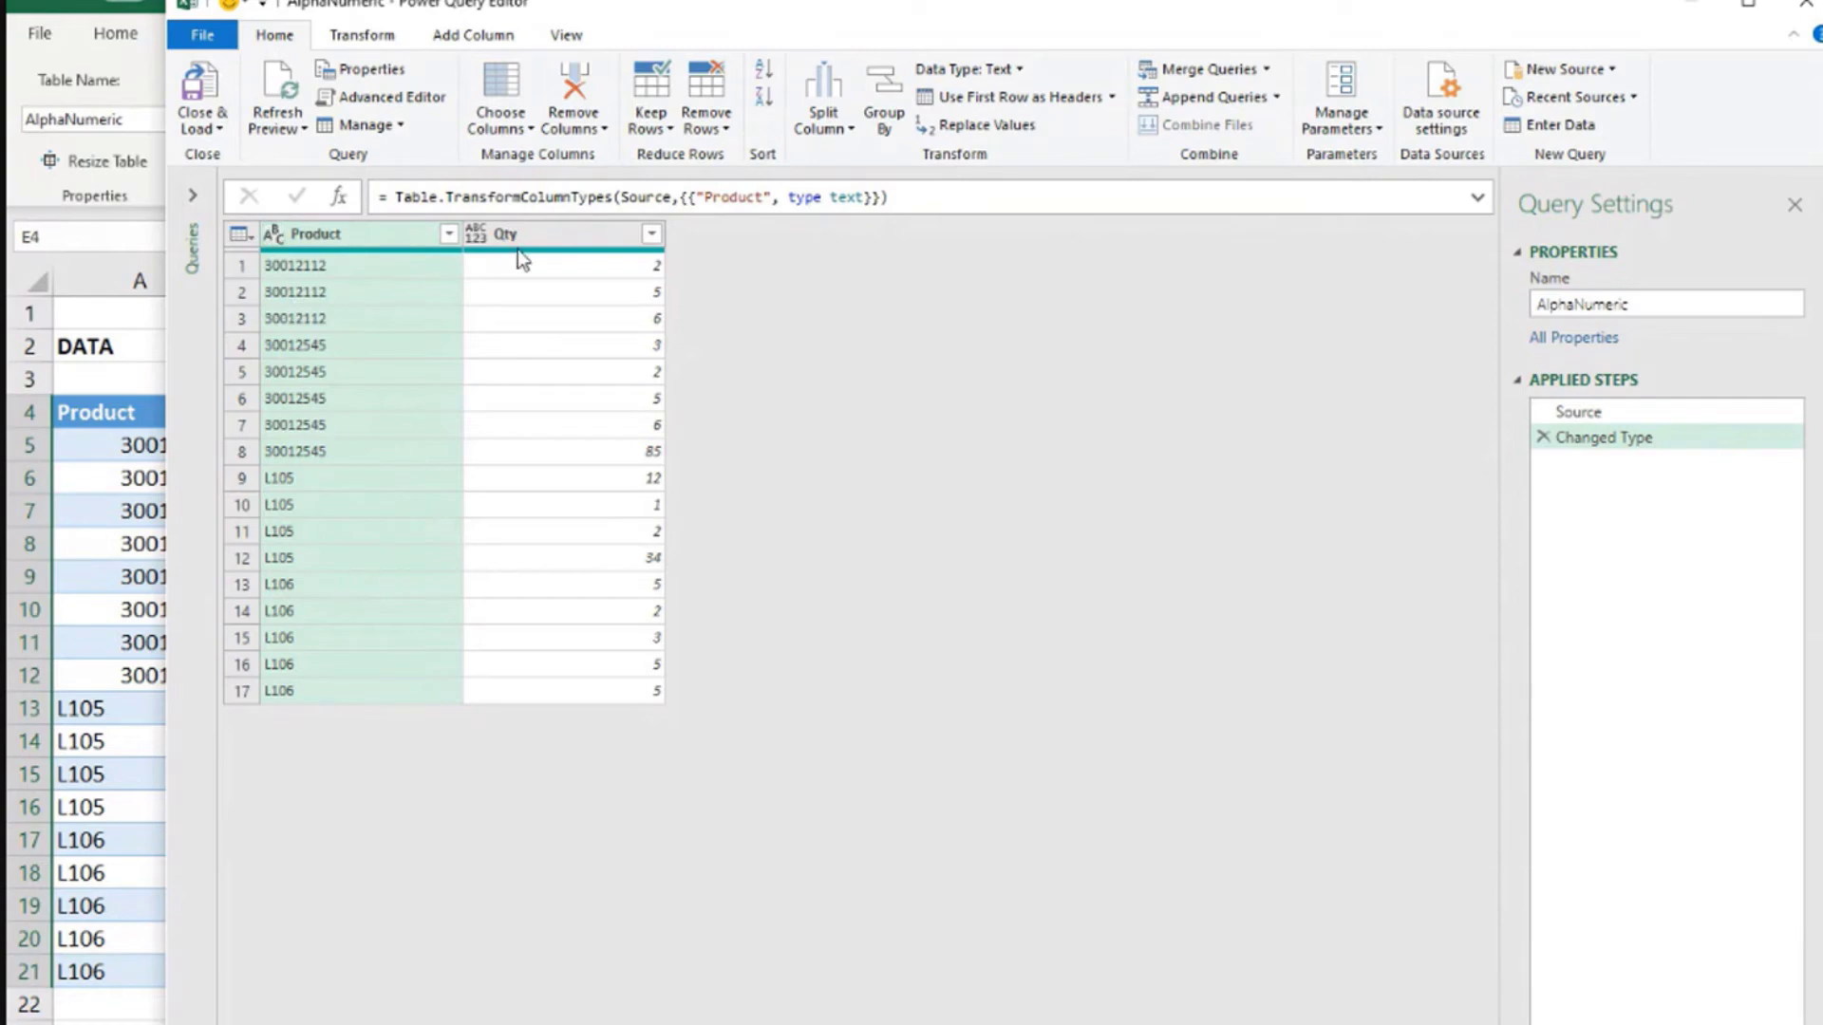
{"action": "left_click", "coordinate": [475, 233]}
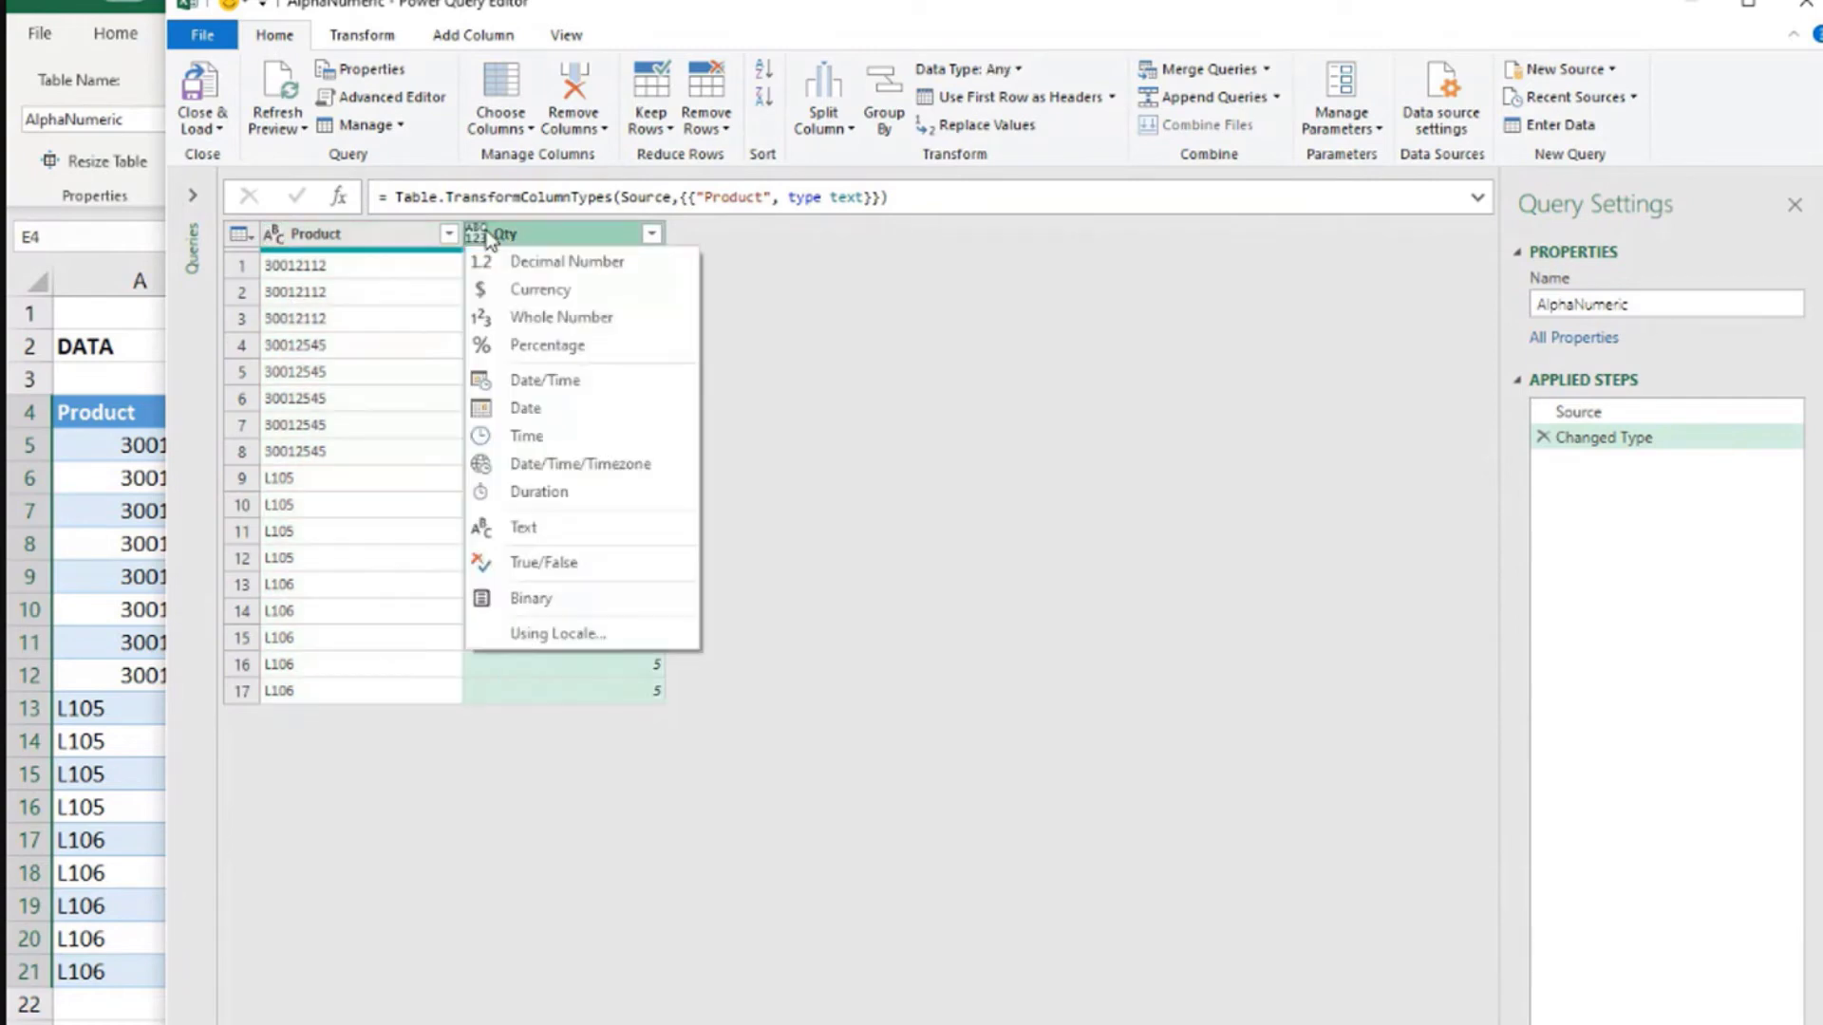
{"action": "left_click", "coordinate": [532, 316]}
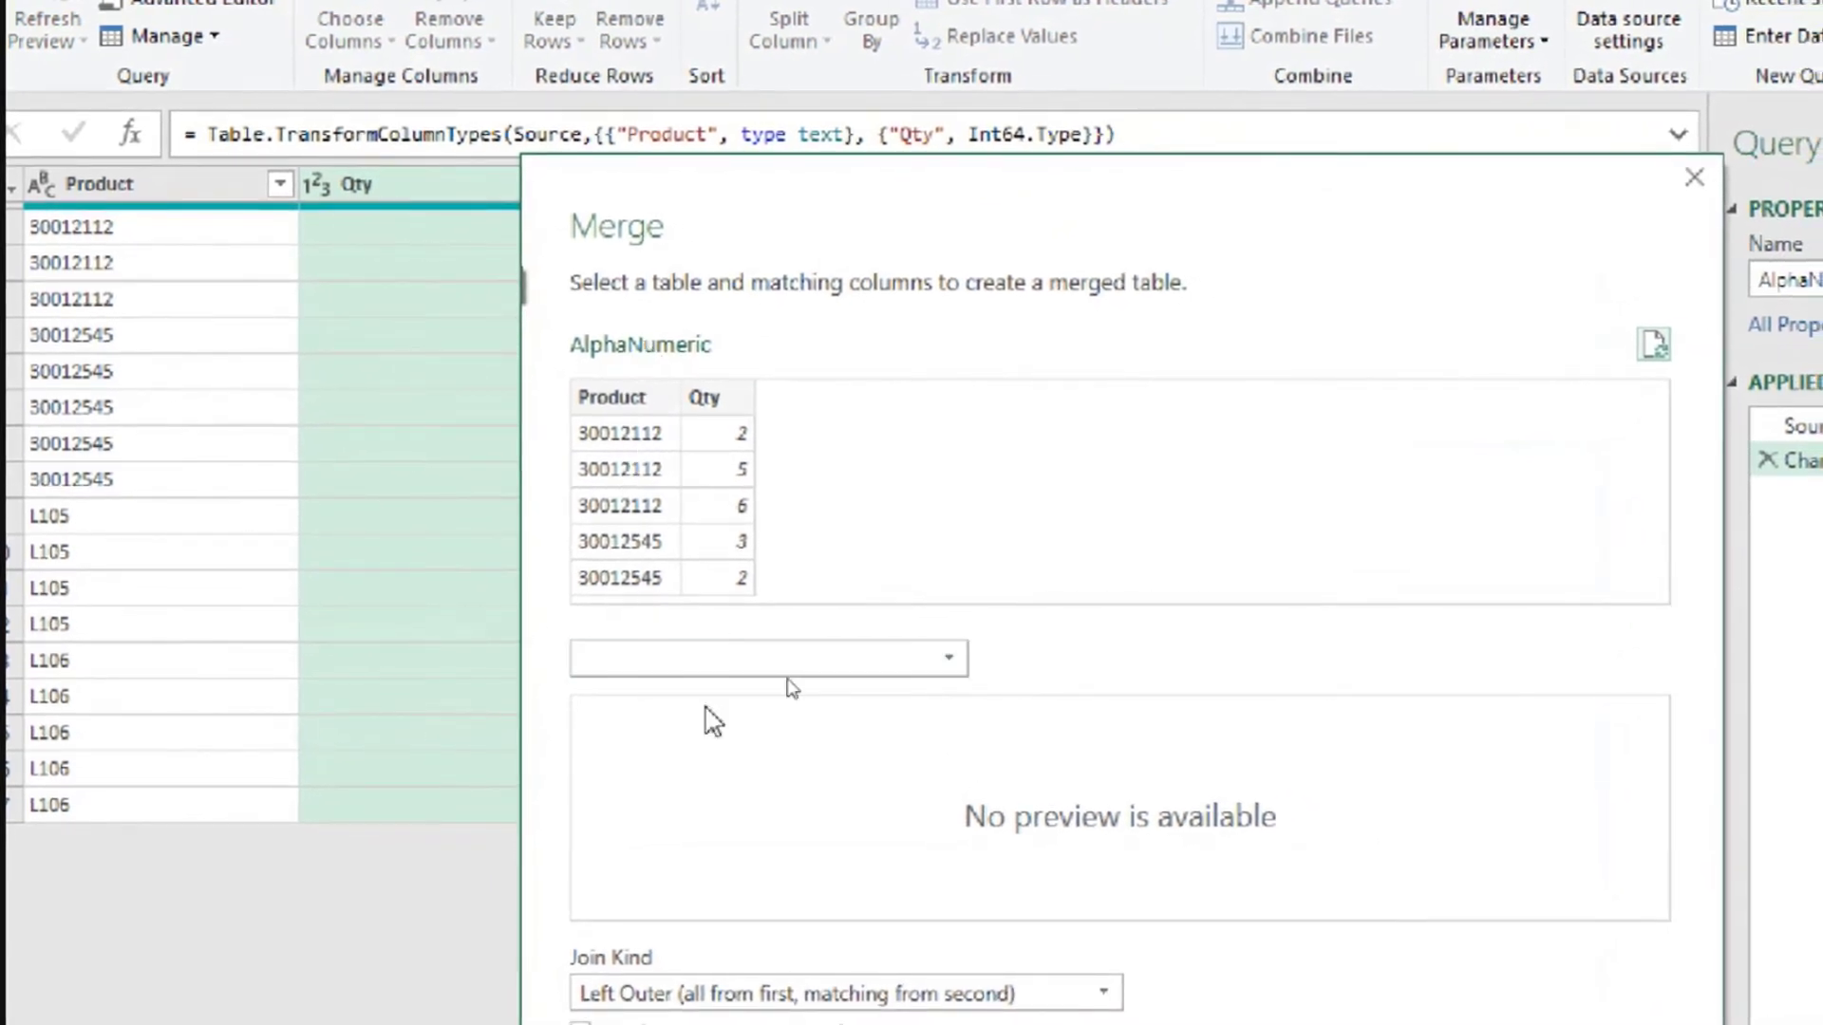
- Merge AlphaNumeric with ProductLookup, matching the two Product columns
{"action": "left_click", "coordinate": [807, 658]}
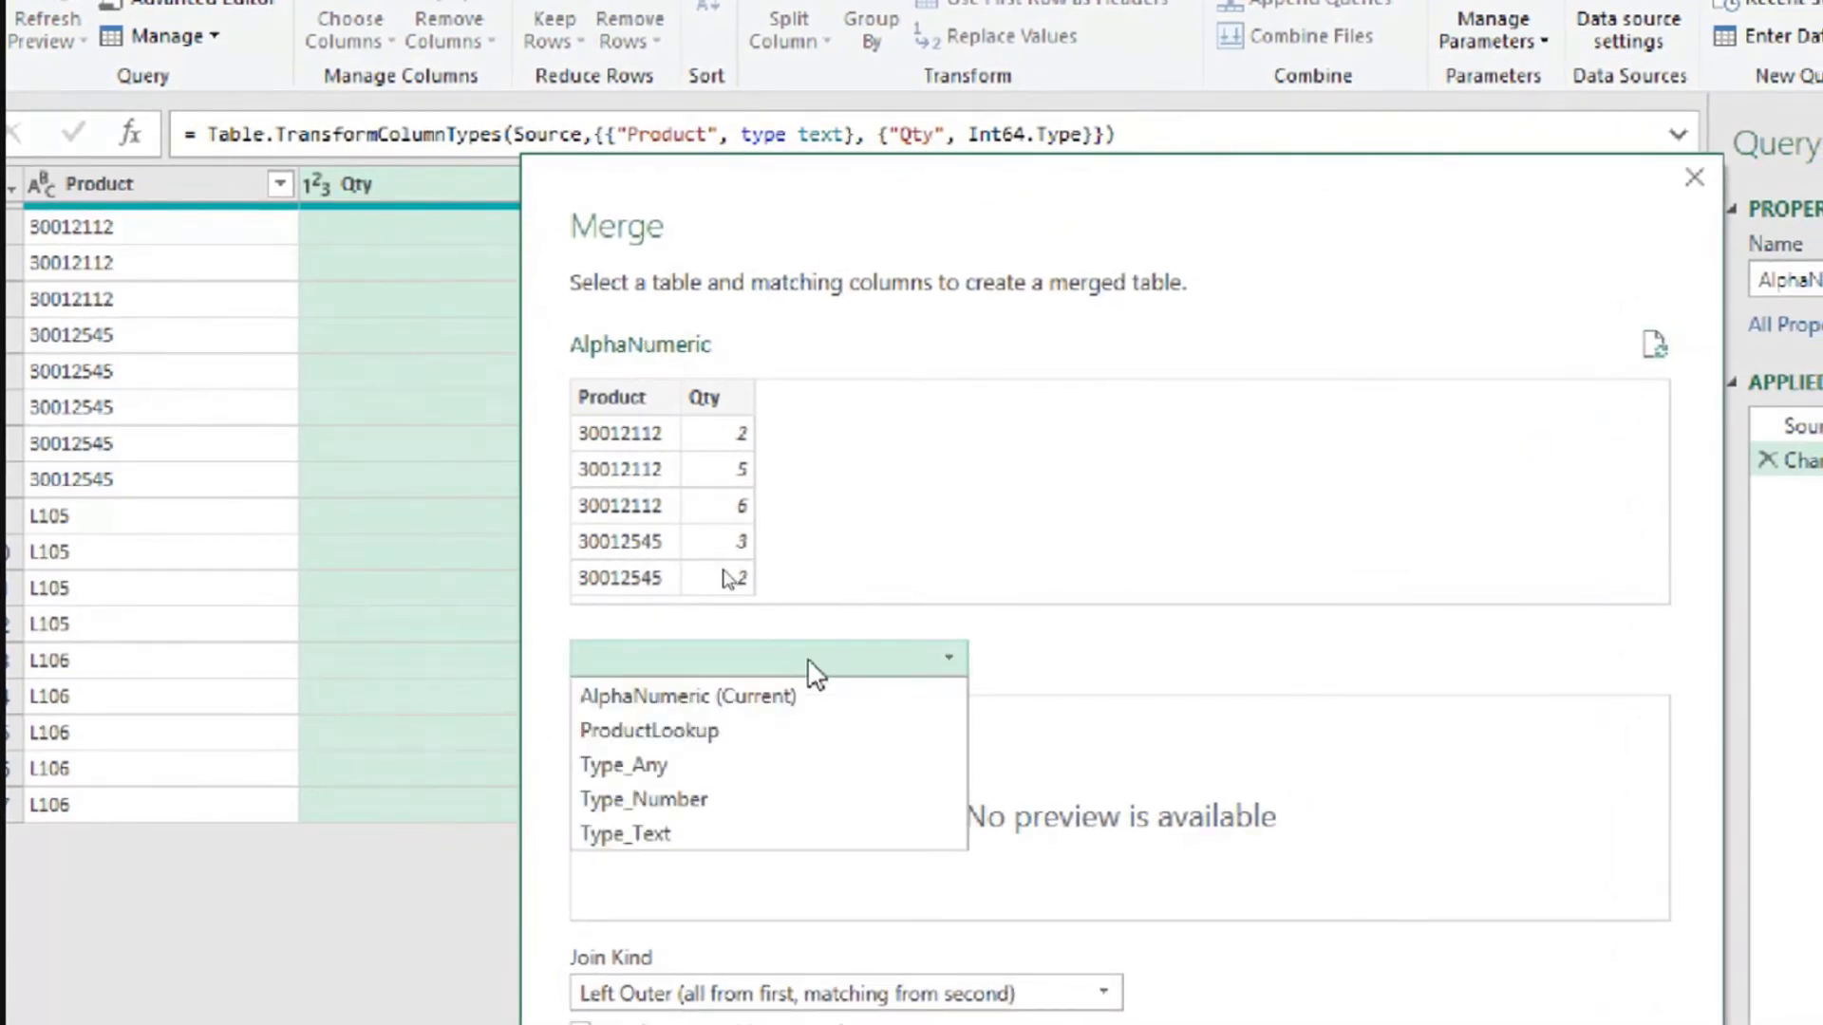
{"action": "left_click", "coordinate": [683, 726]}
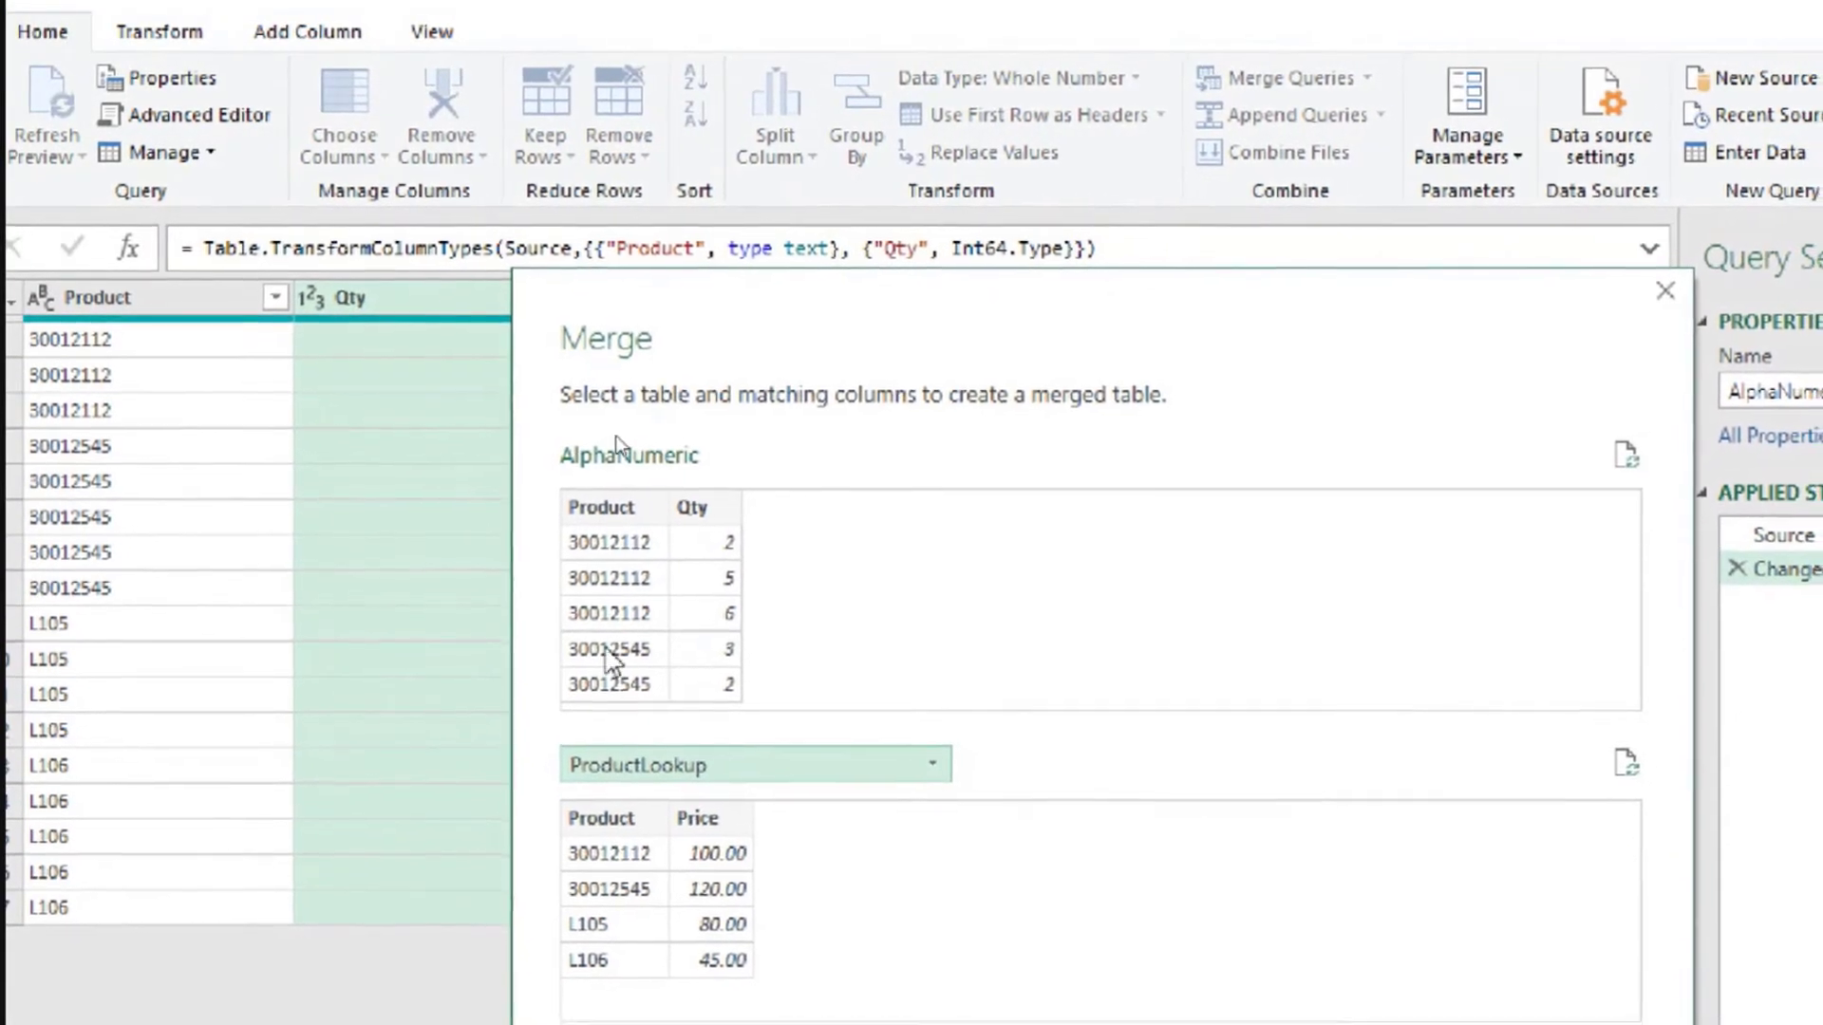
{"action": "left_click", "coordinate": [567, 479]}
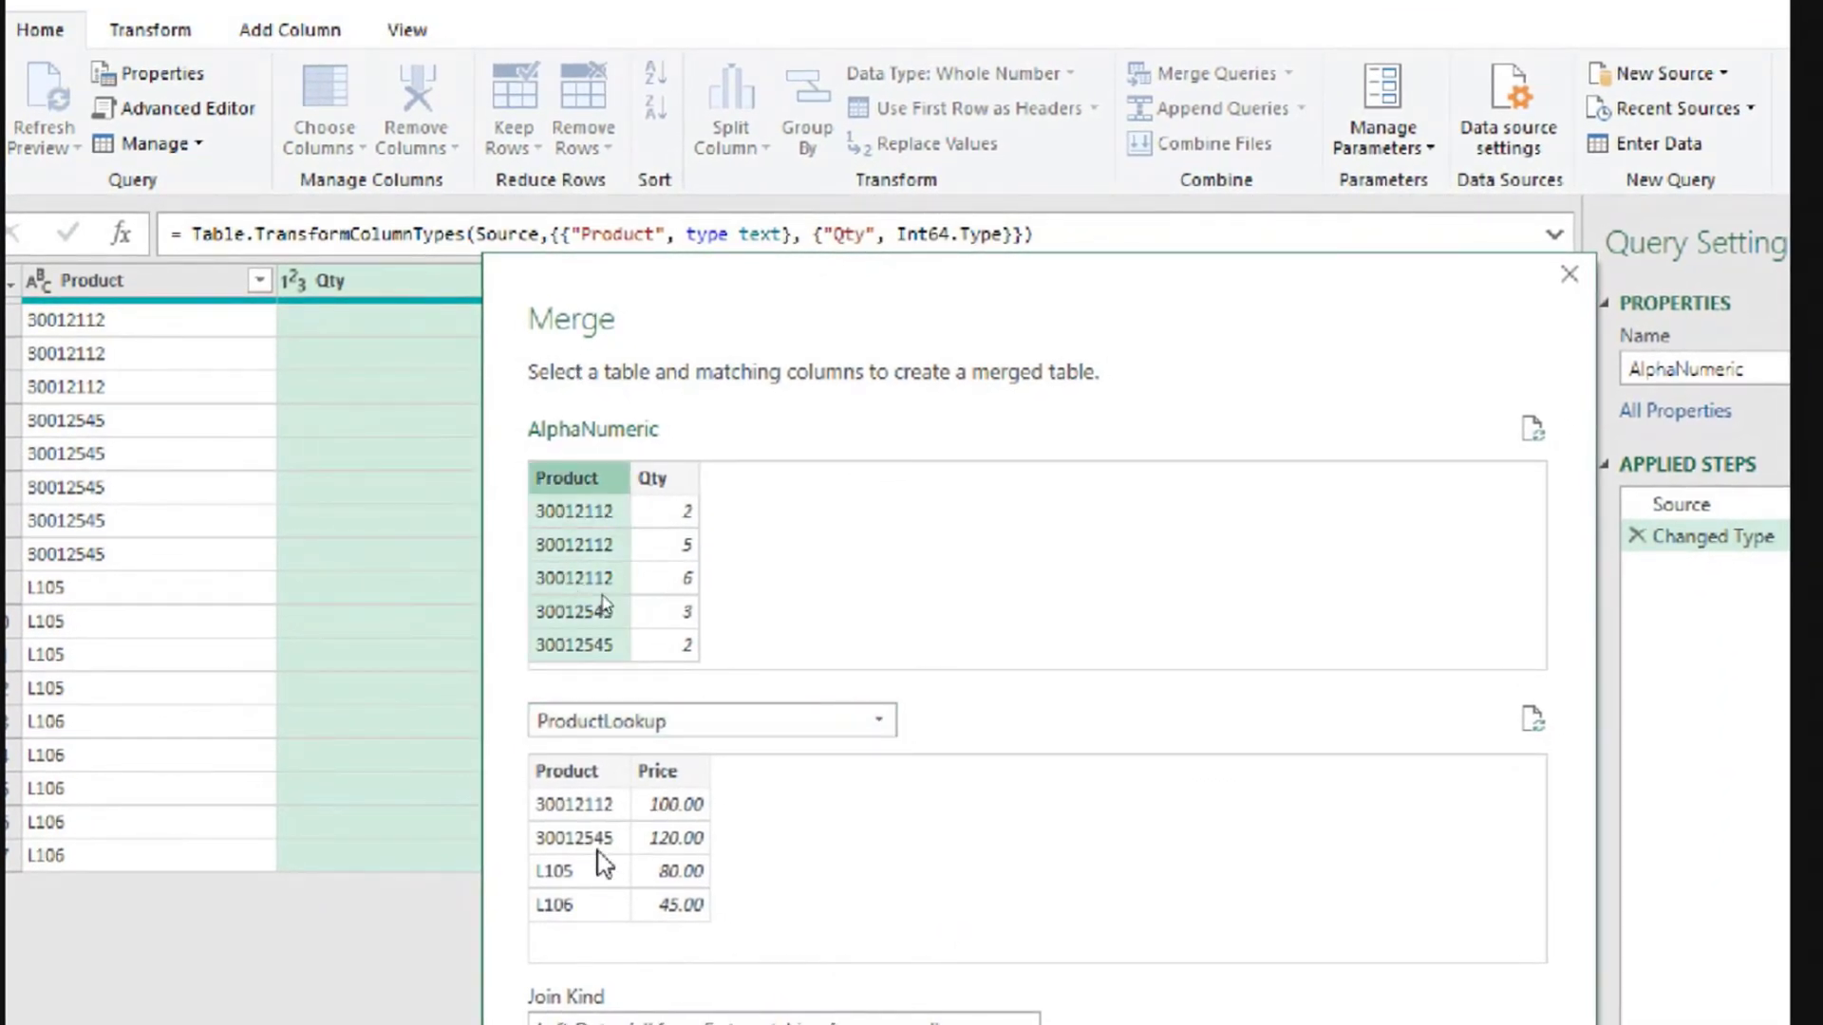
{"action": "left_click", "coordinate": [588, 772]}
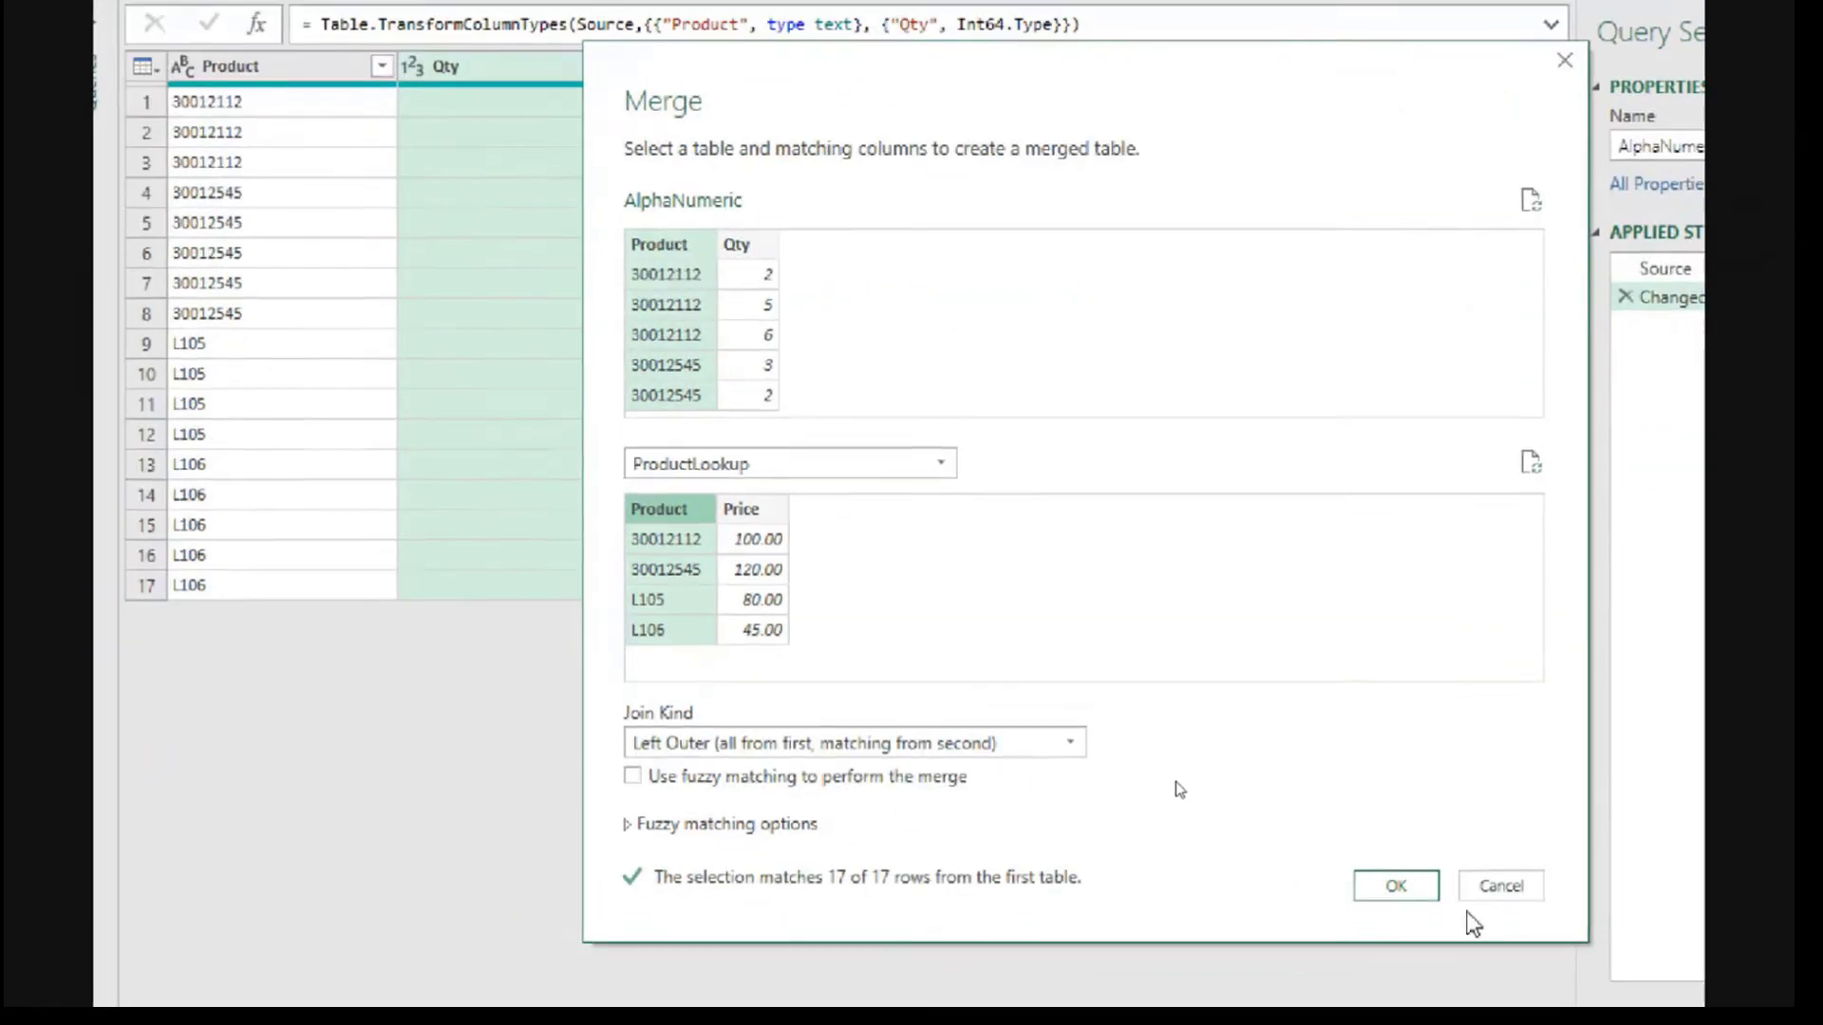
{"action": "left_click", "coordinate": [1421, 839]}
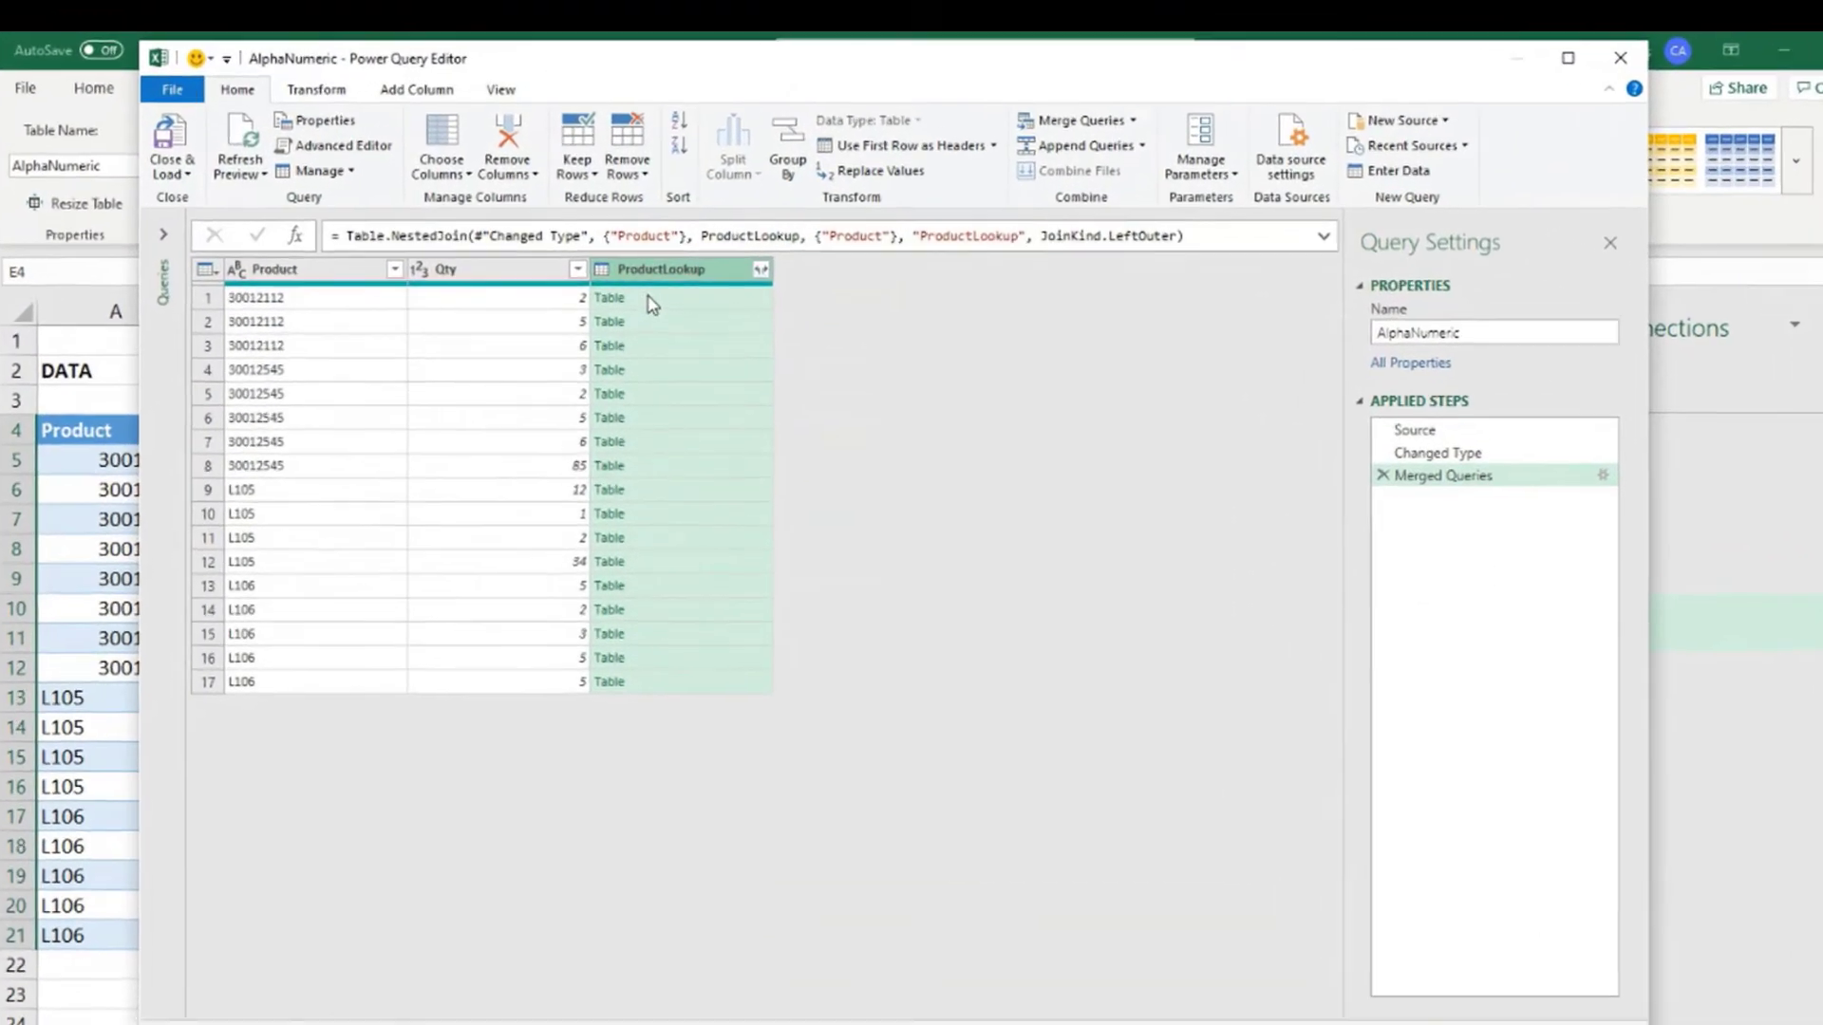
- Preview the matched ProductLookup rows for the first six products
{"action": "left_click", "coordinate": [652, 304]}
{"action": "left_click", "coordinate": [658, 330]}
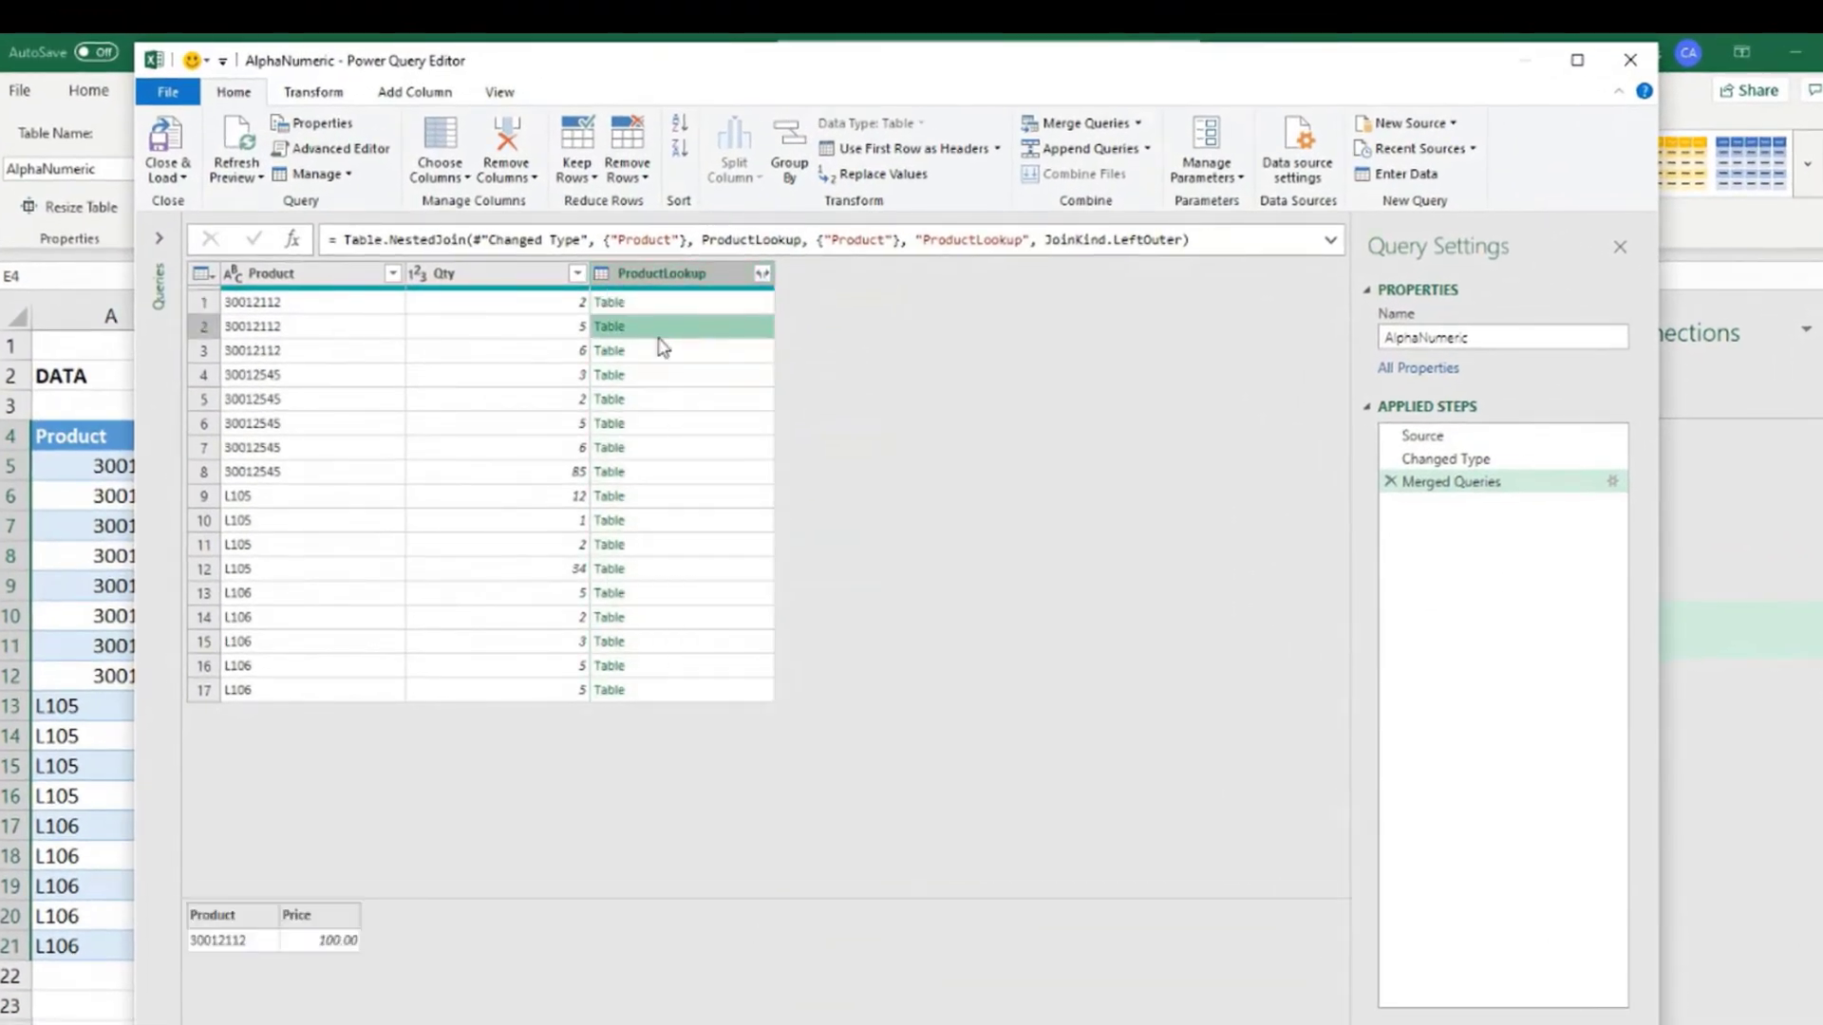
{"action": "left_click", "coordinate": [670, 357]}
{"action": "left_click", "coordinate": [675, 378]}
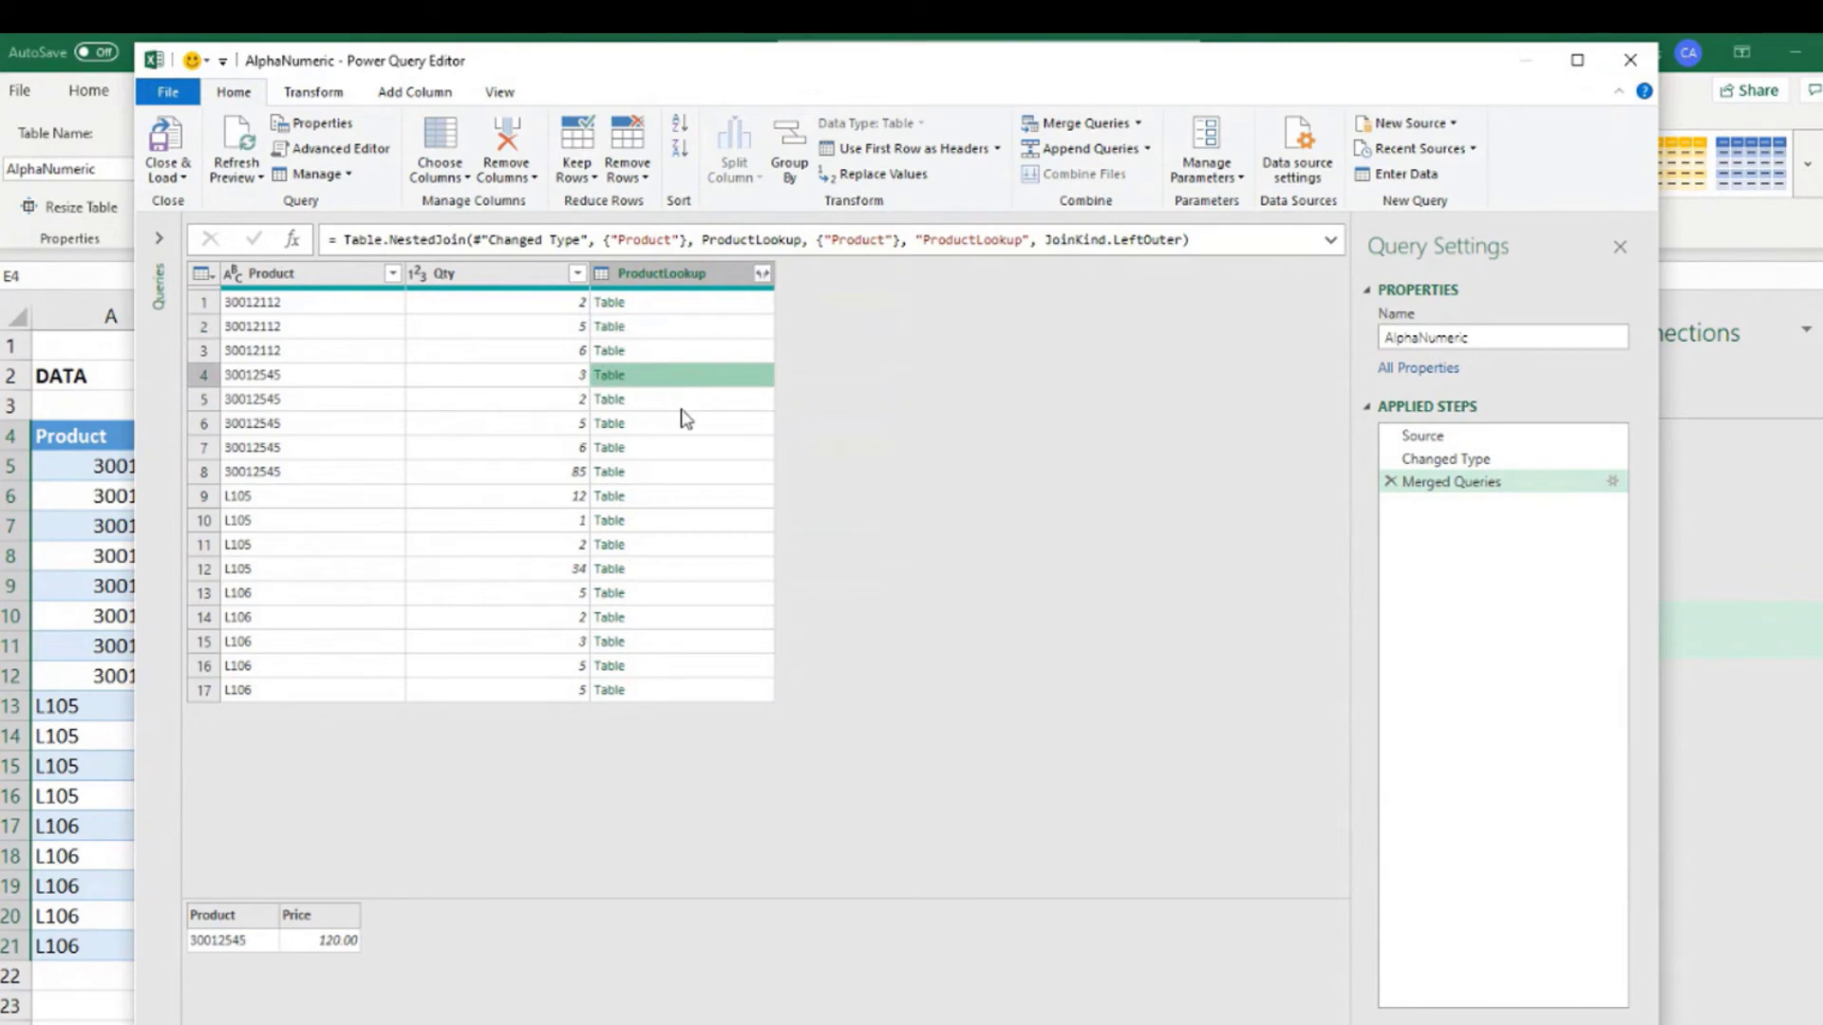
{"action": "left_click", "coordinate": [682, 403]}
{"action": "left_click", "coordinate": [685, 423]}
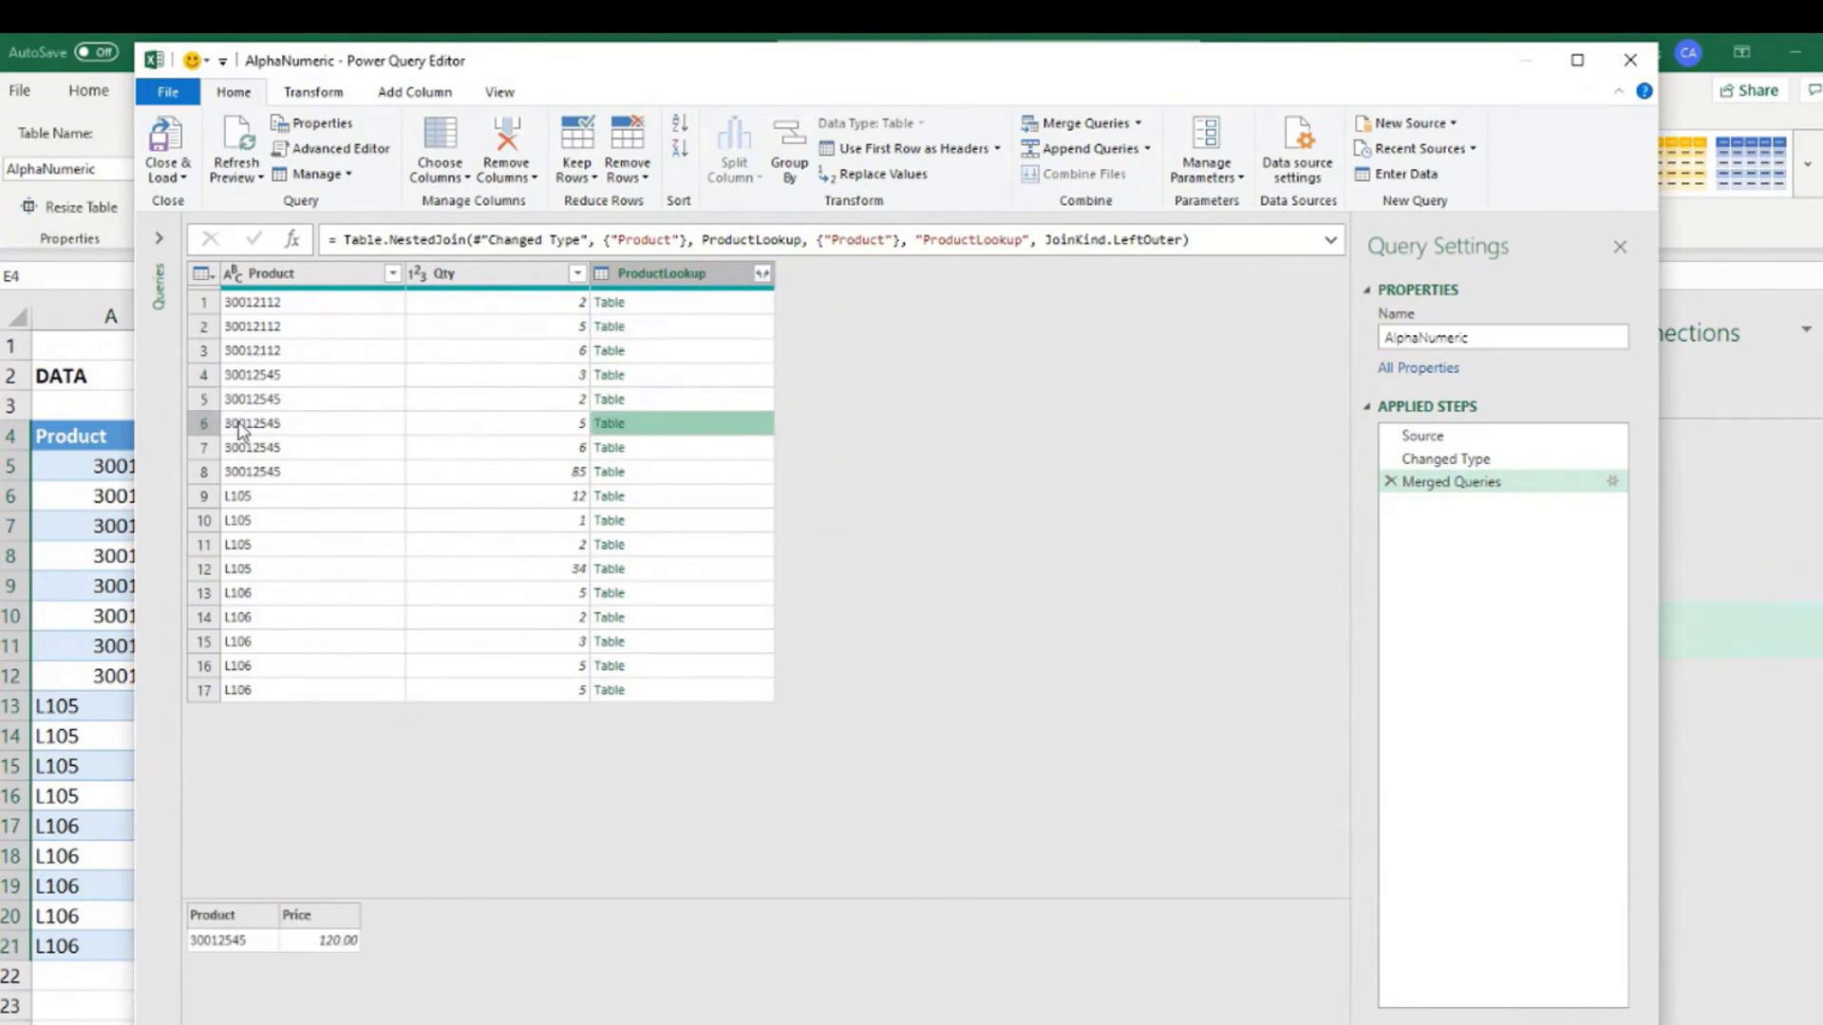
- Expand ProductLookup to only the Price column, without the original column name prefix
{"action": "left_click", "coordinate": [693, 273]}
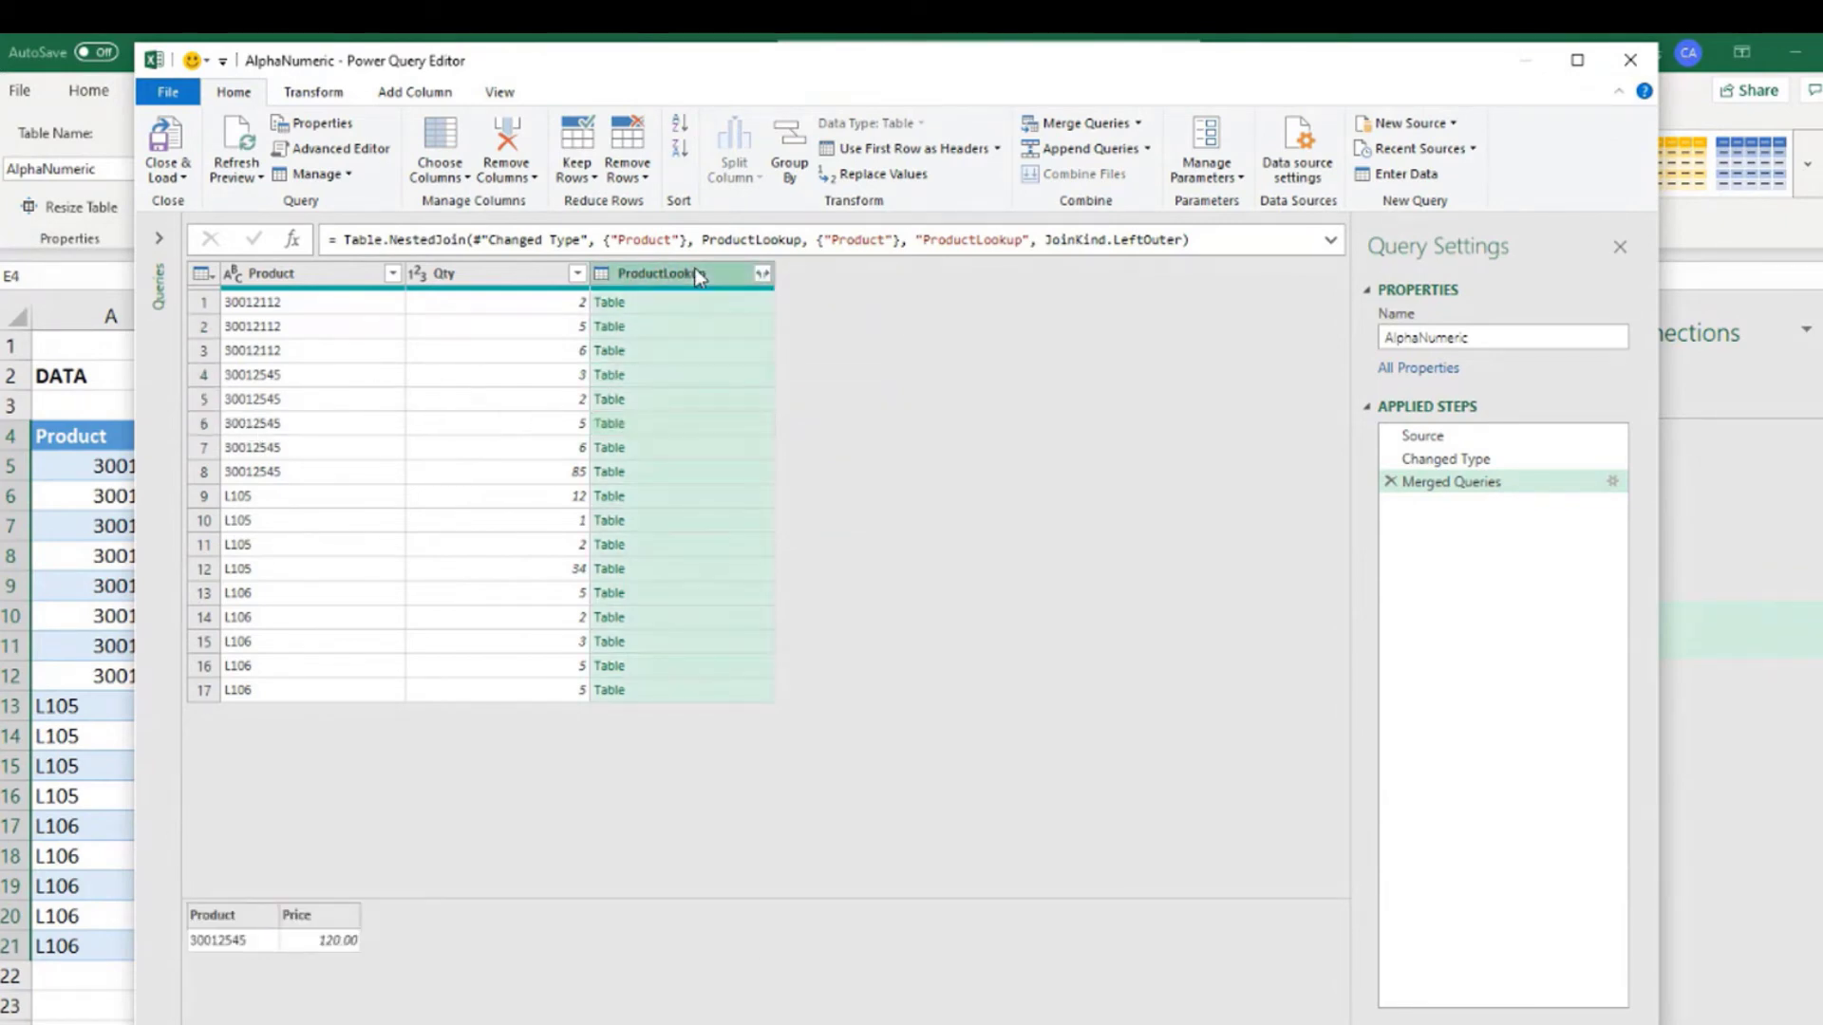
{"action": "left_click", "coordinate": [762, 275]}
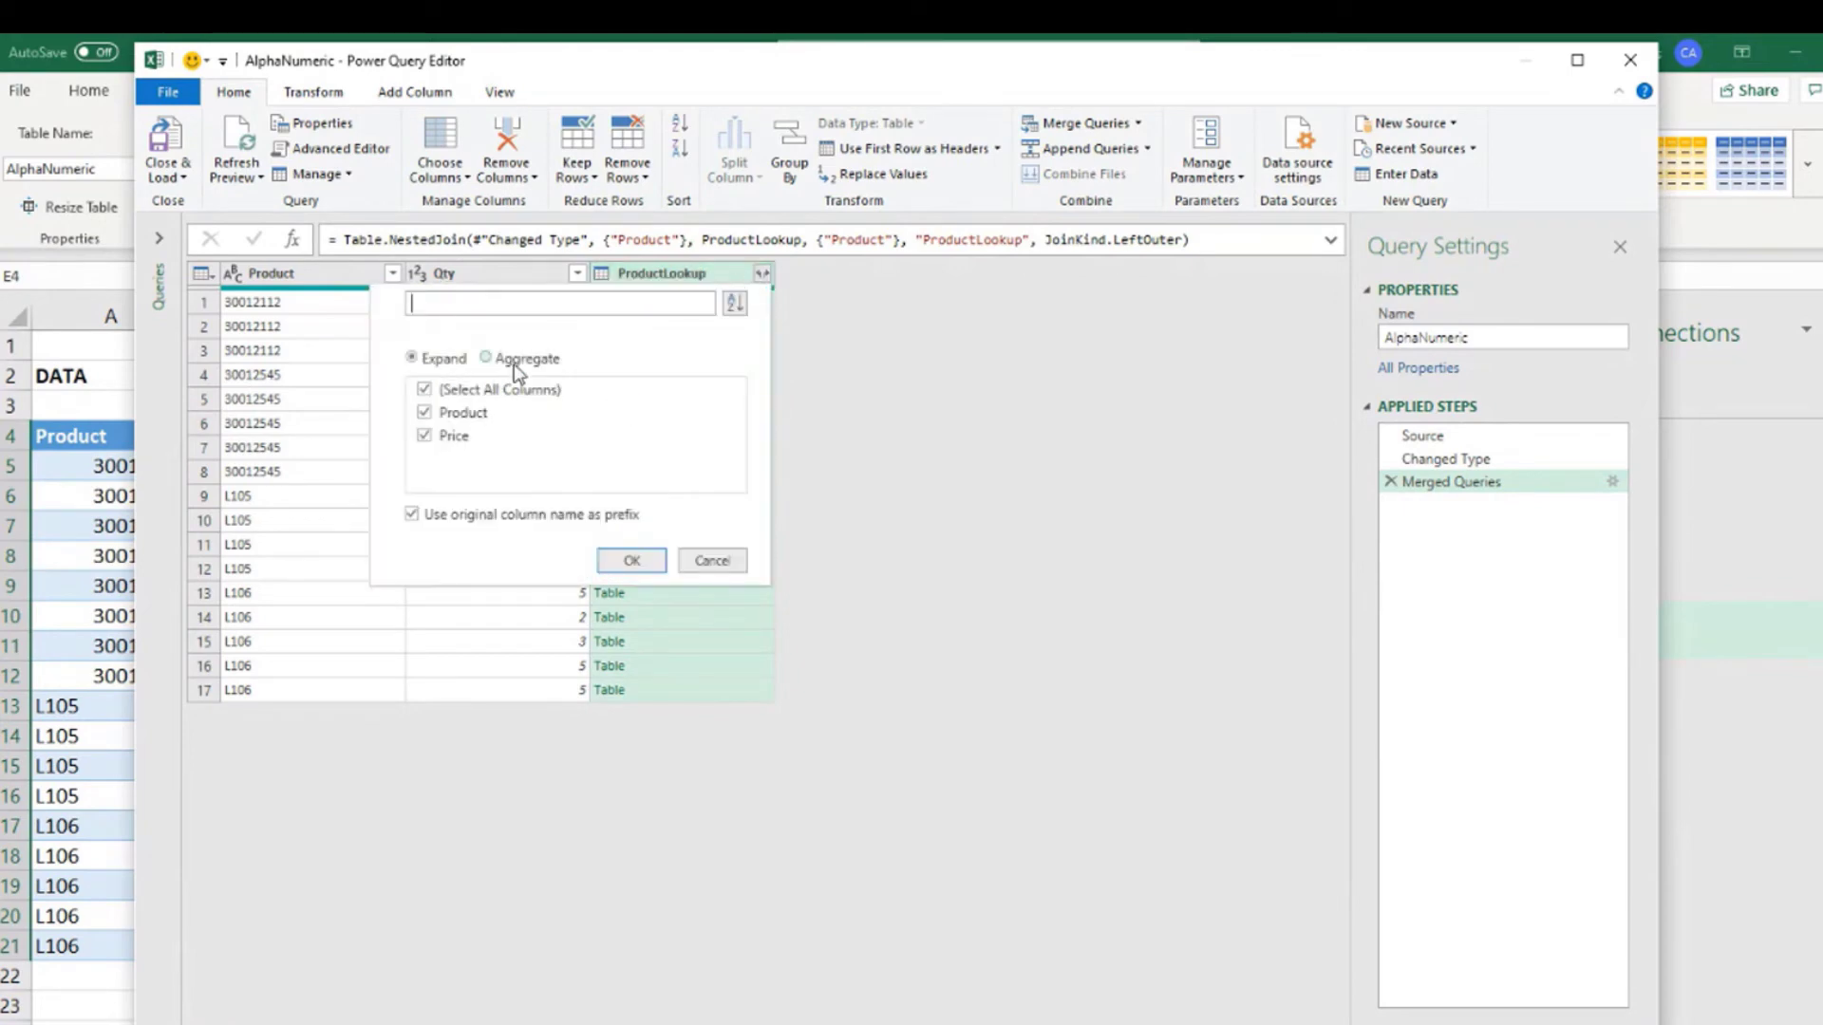
{"action": "left_click", "coordinate": [425, 389]}
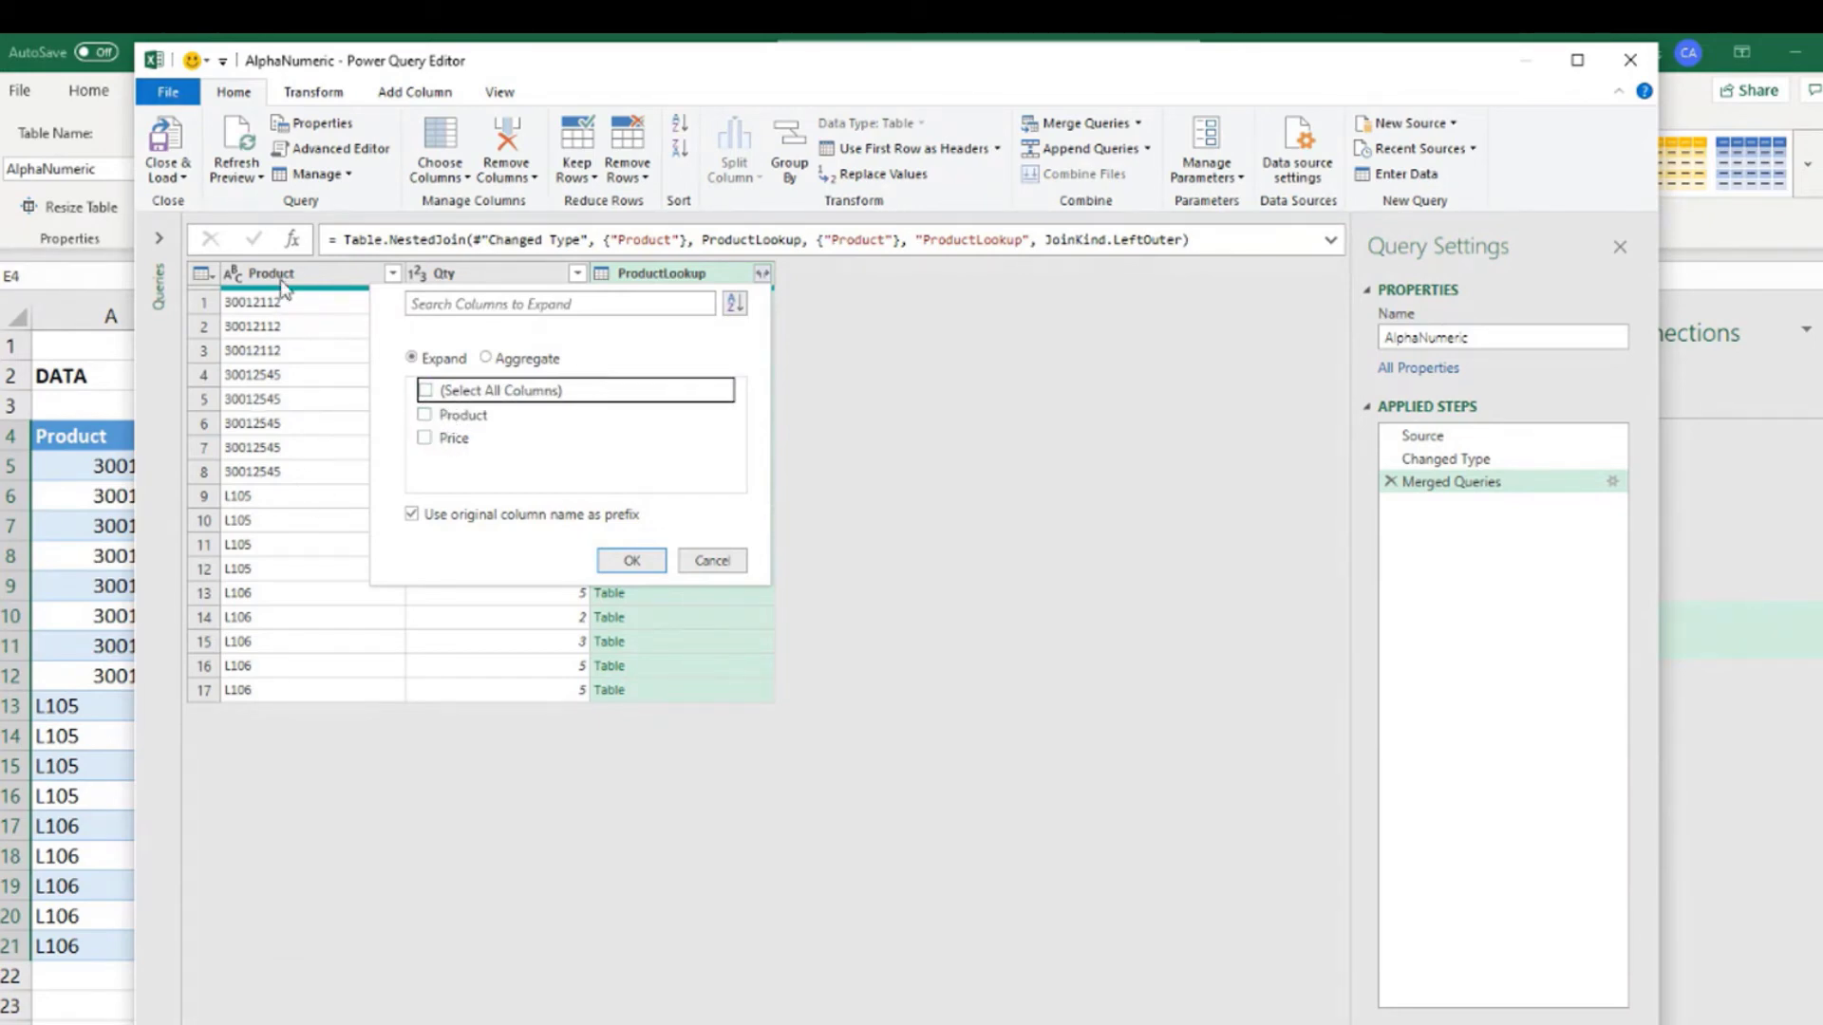
{"action": "left_click", "coordinate": [425, 437]}
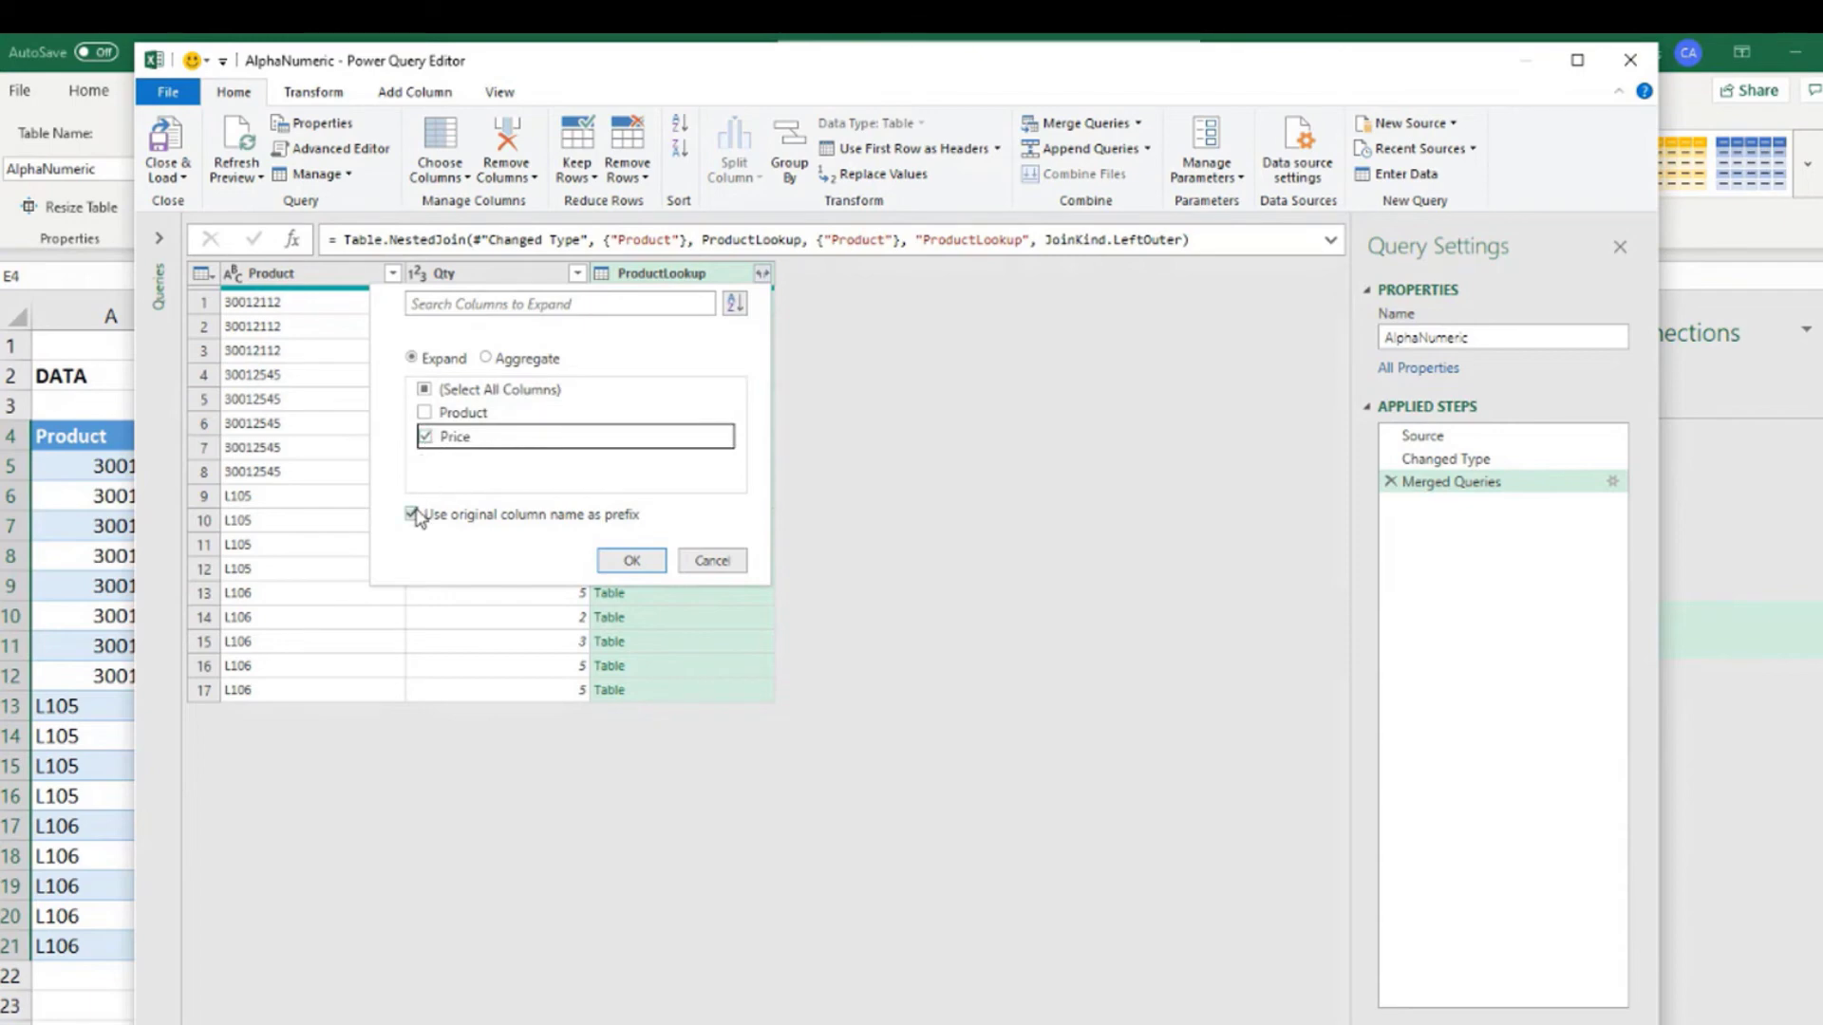
{"action": "left_click", "coordinate": [413, 515]}
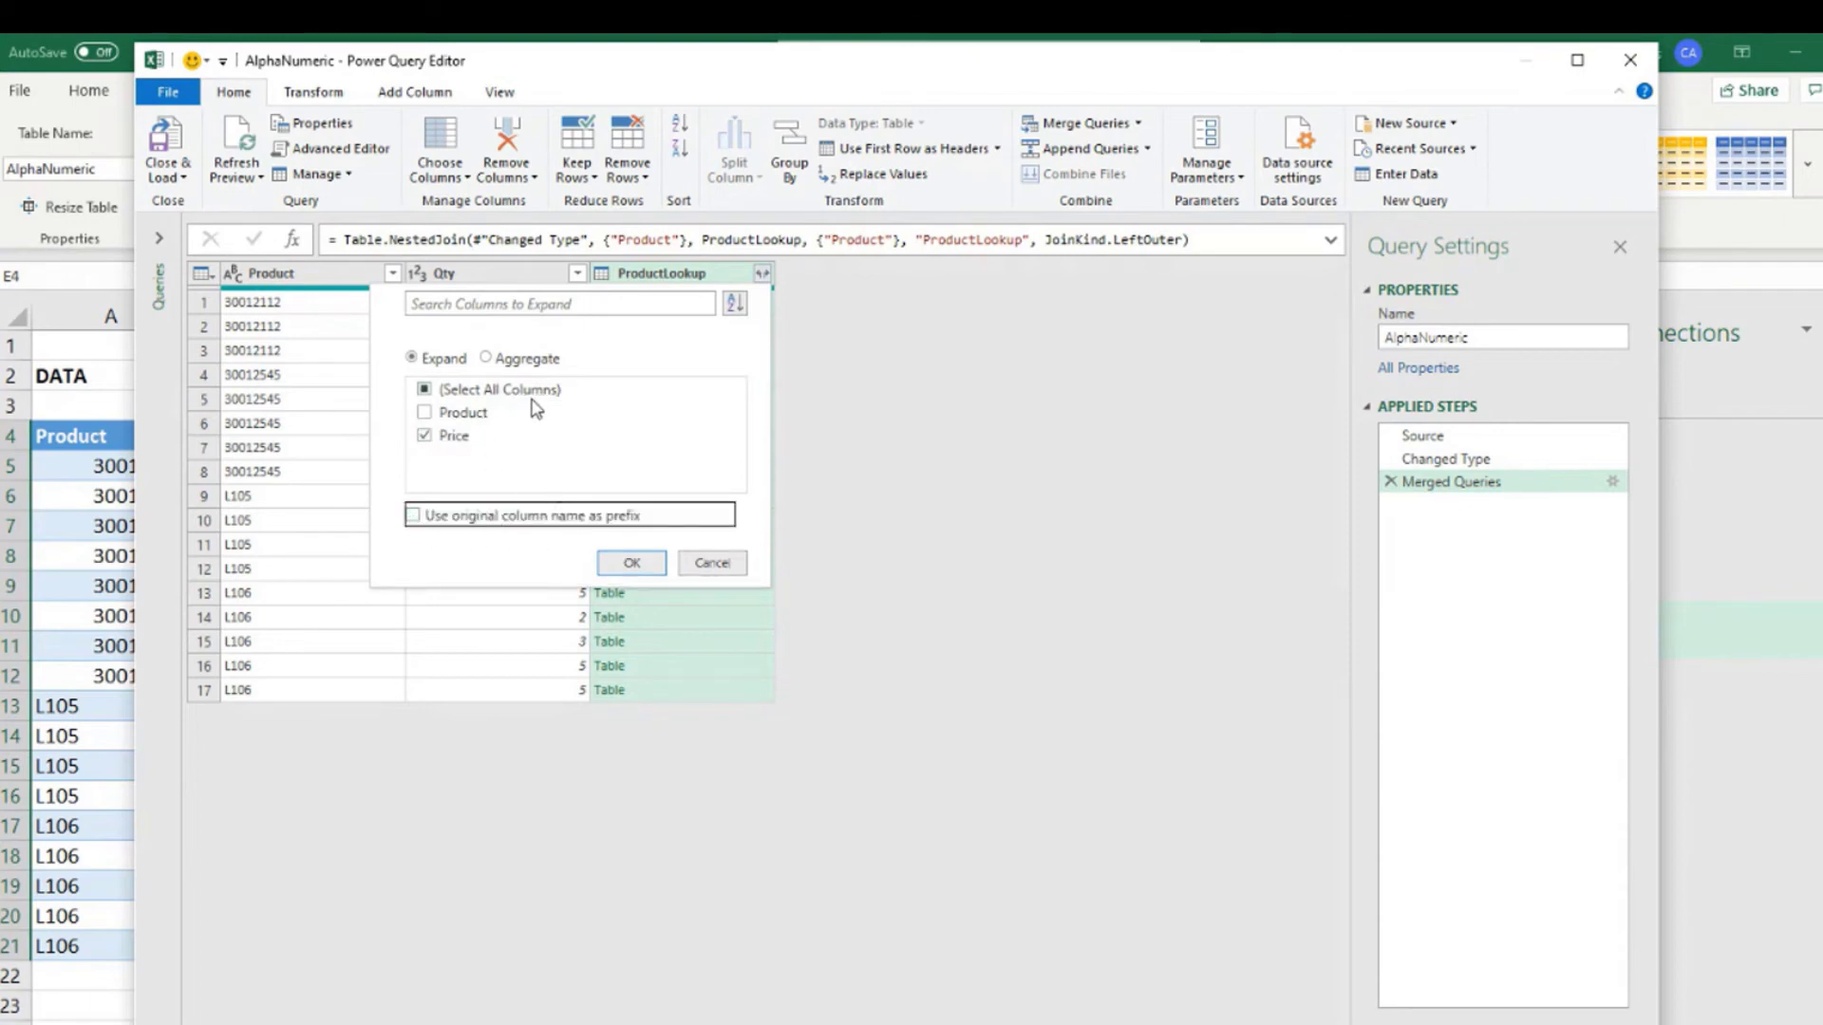
{"action": "left_click", "coordinate": [636, 564]}
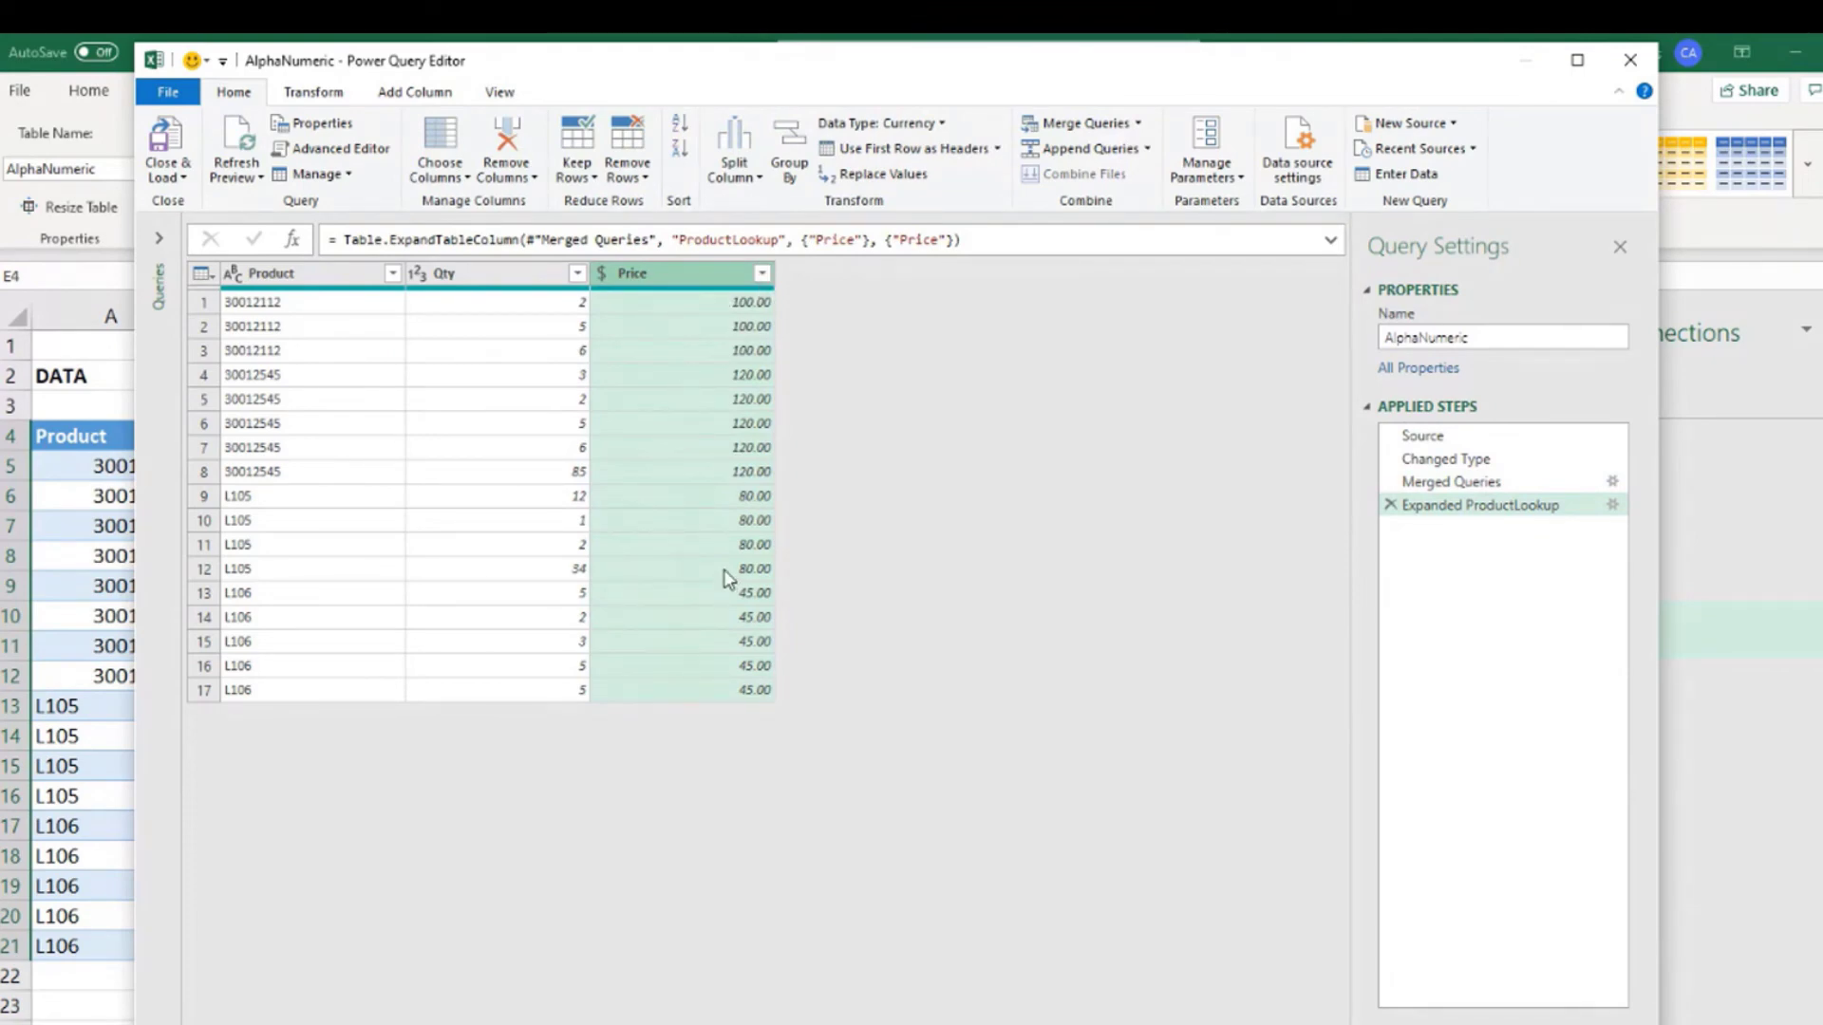
- Load the merged query to the sheet and add product X8 priced 50 to the lookup table
{"action": "left_click", "coordinate": [183, 155]}
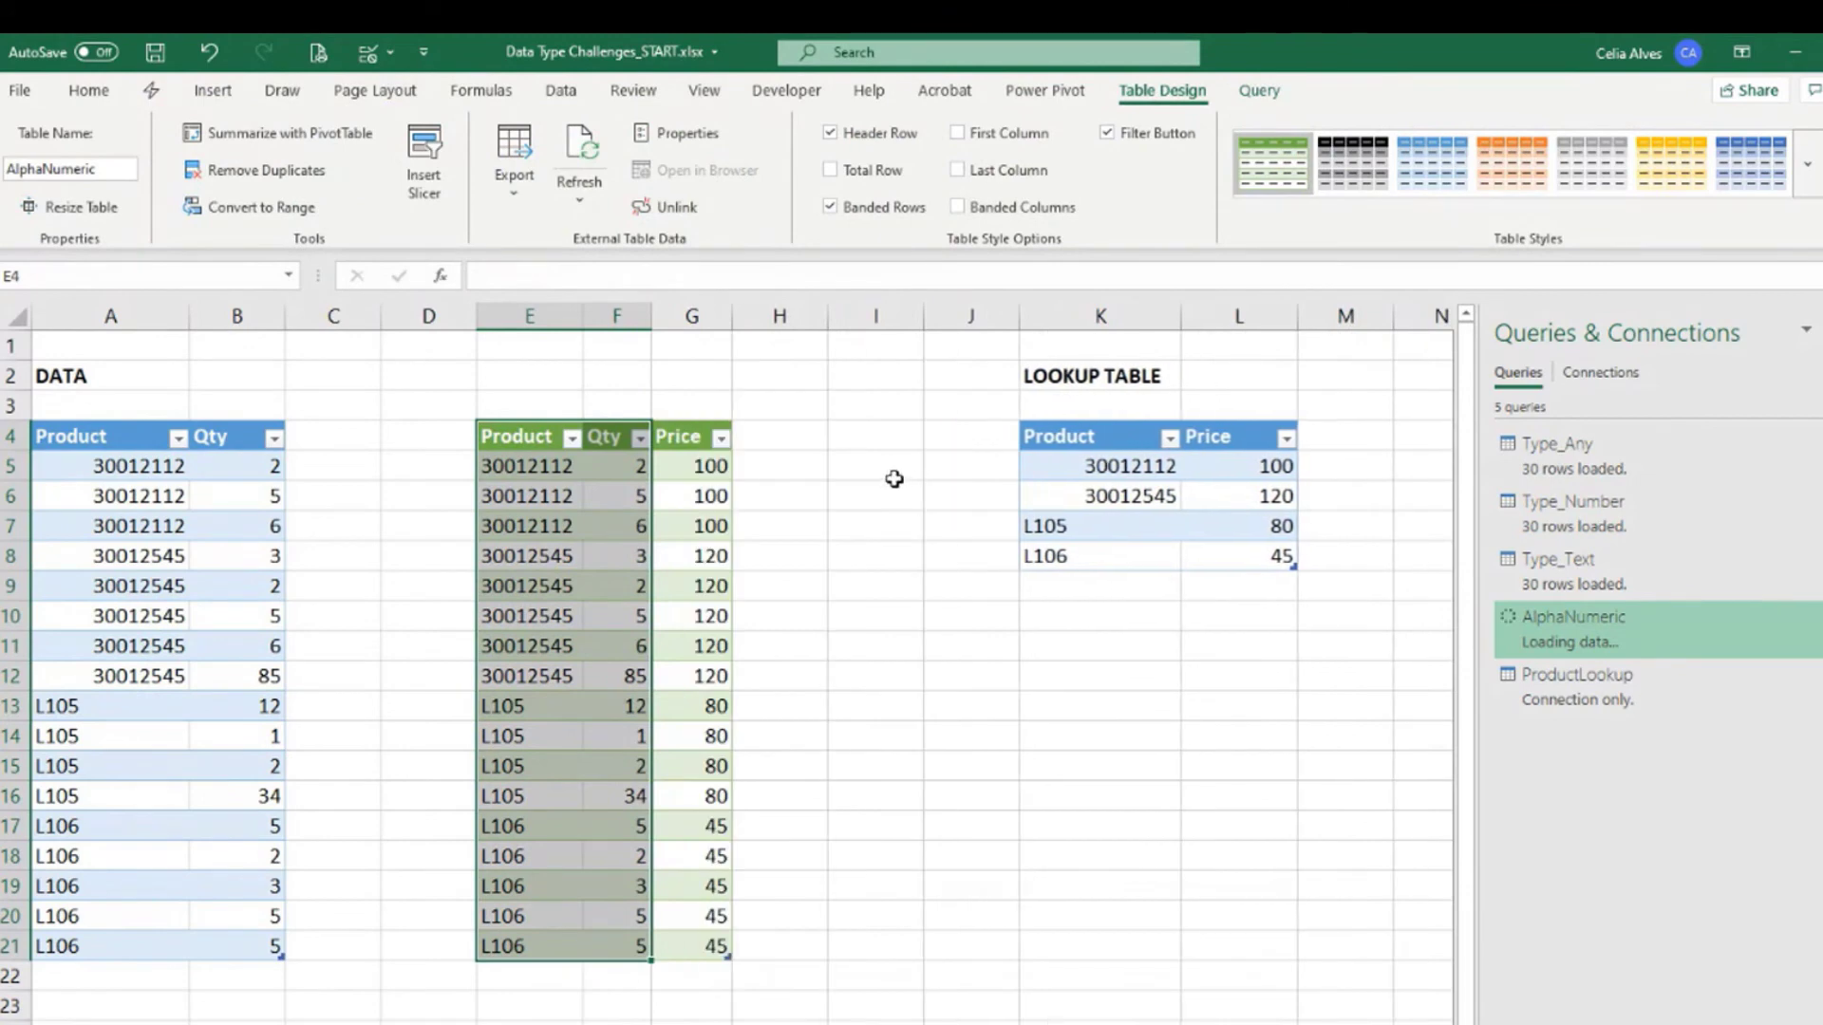
{"action": "left_click", "coordinate": [719, 519]}
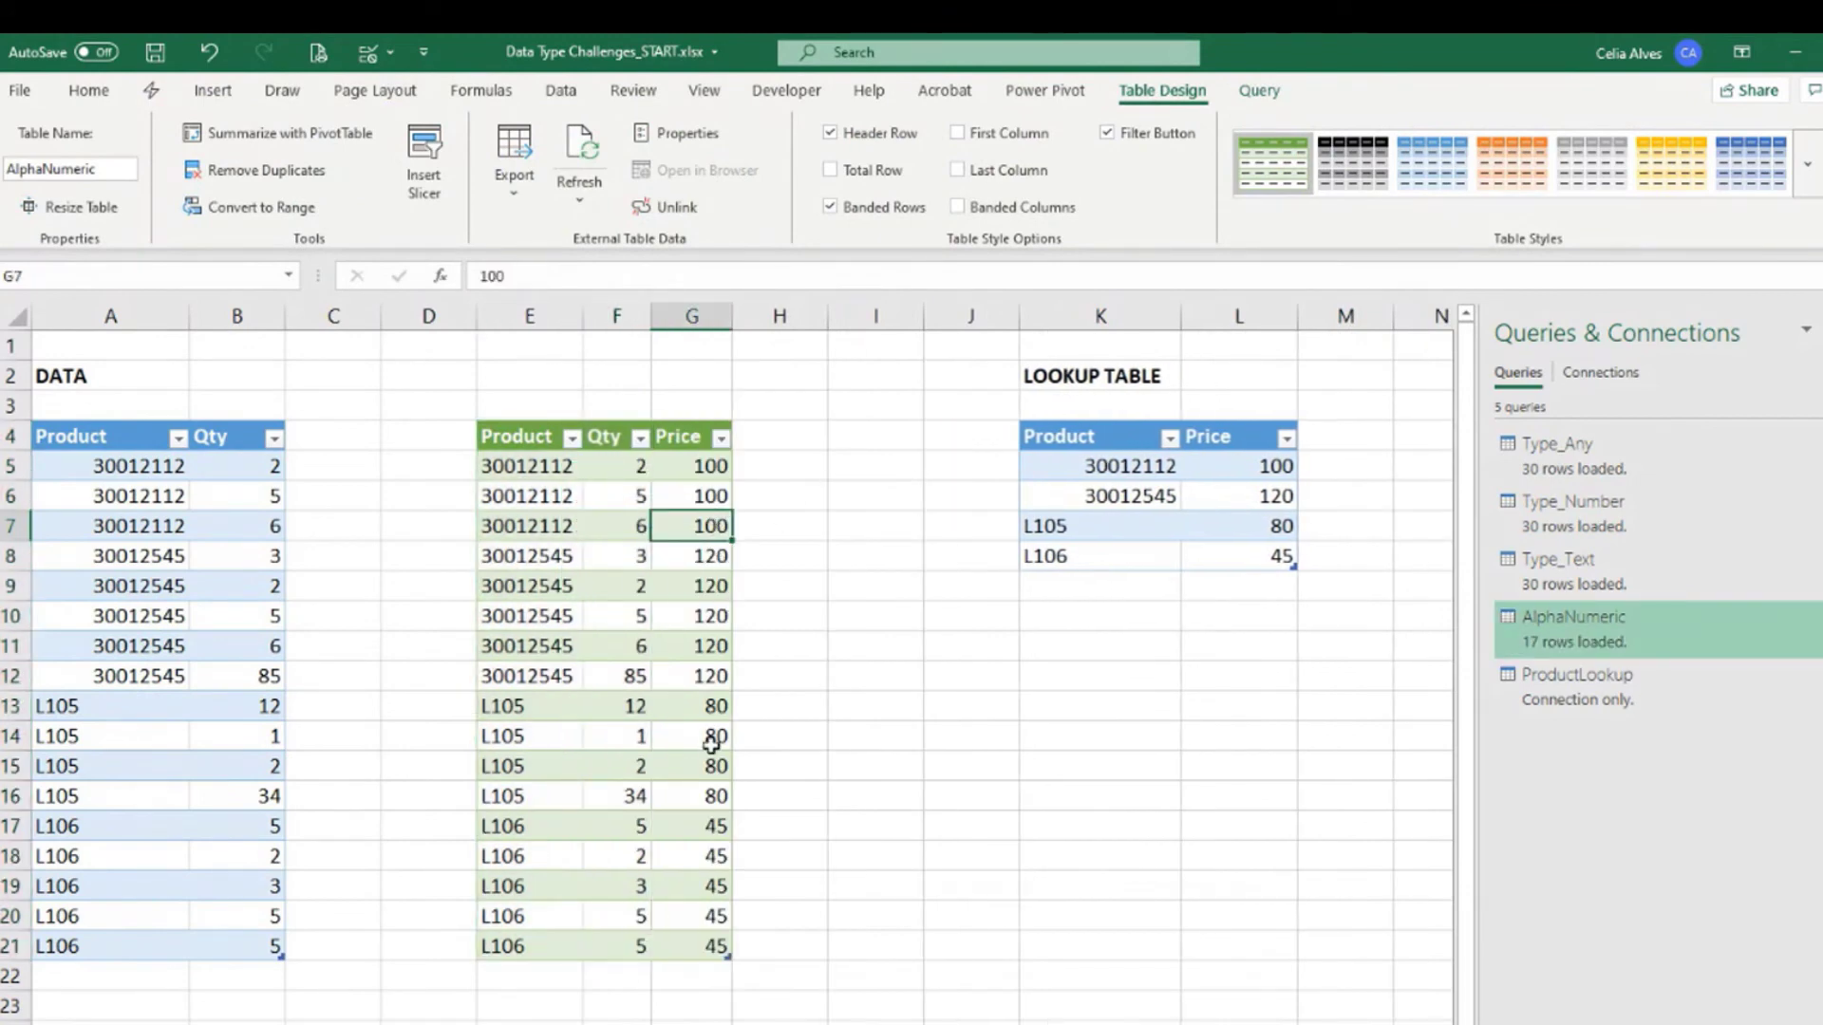
{"action": "left_click", "coordinate": [1126, 583]}
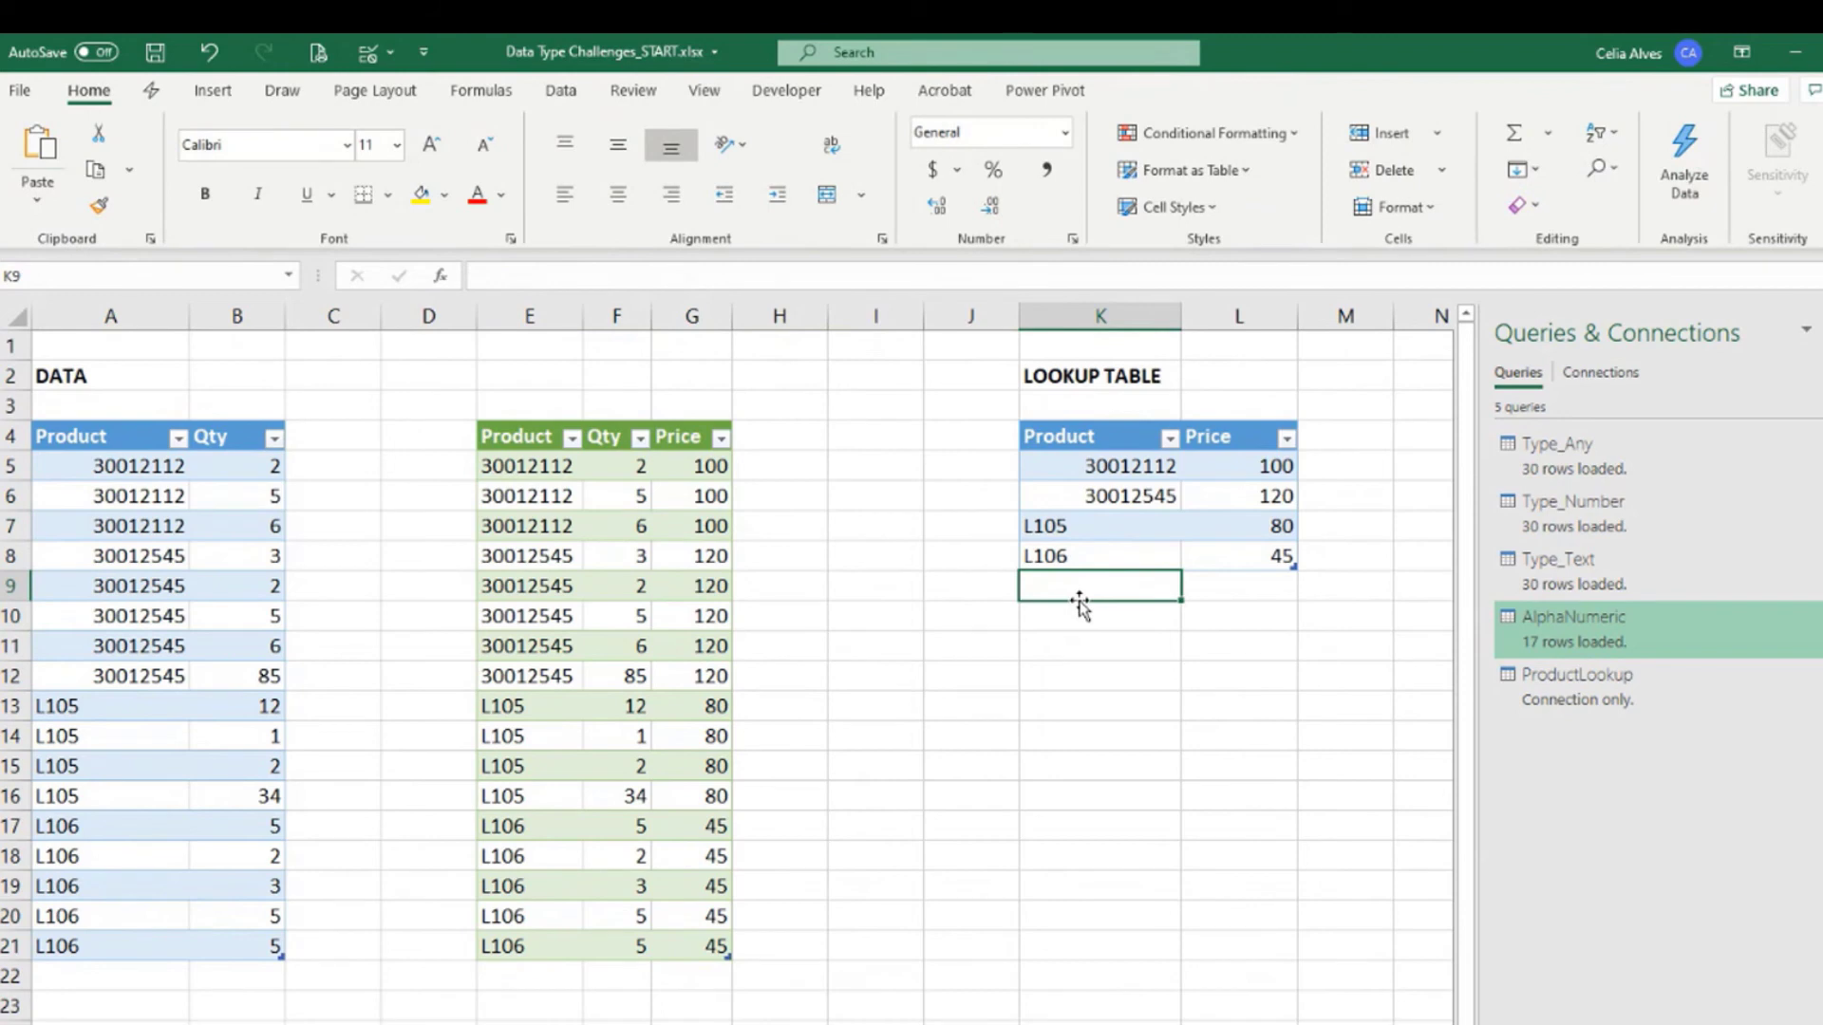
{"action": "type", "text": "X8"}
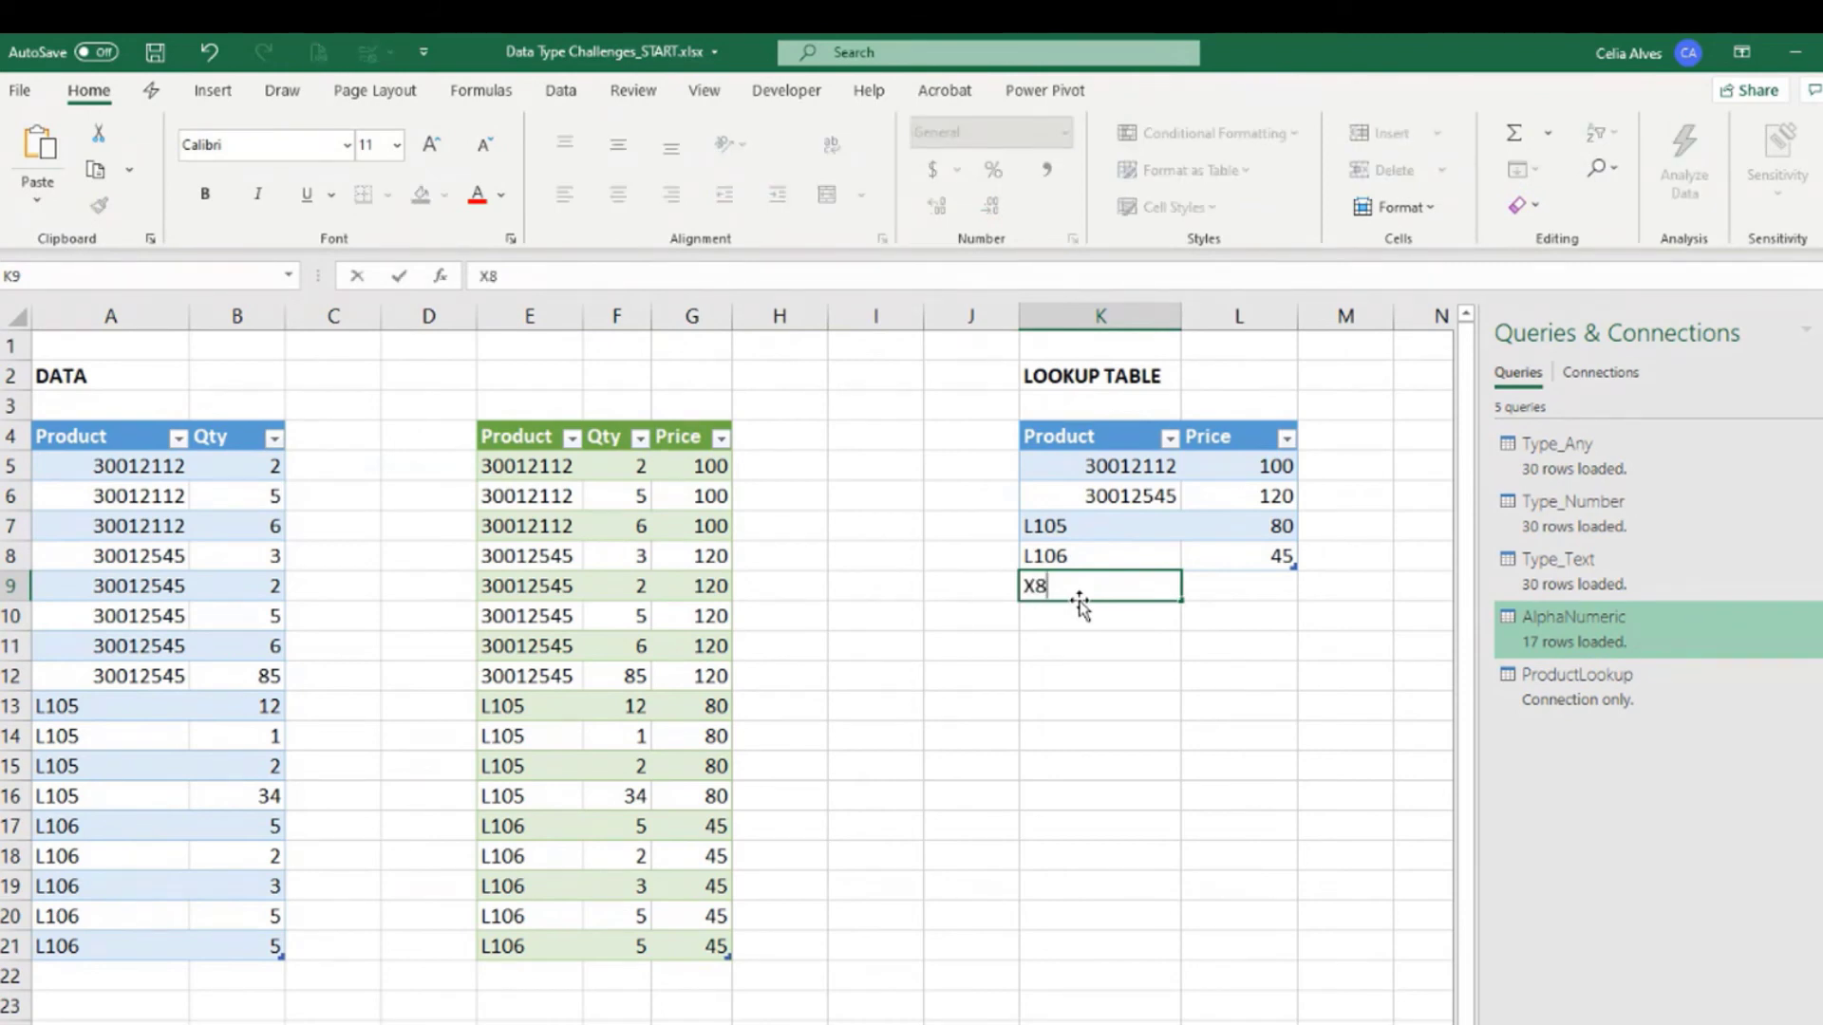
{"action": "key", "text": "Tab"}
{"action": "type", "text": "50"}
{"action": "key", "text": "Return"}
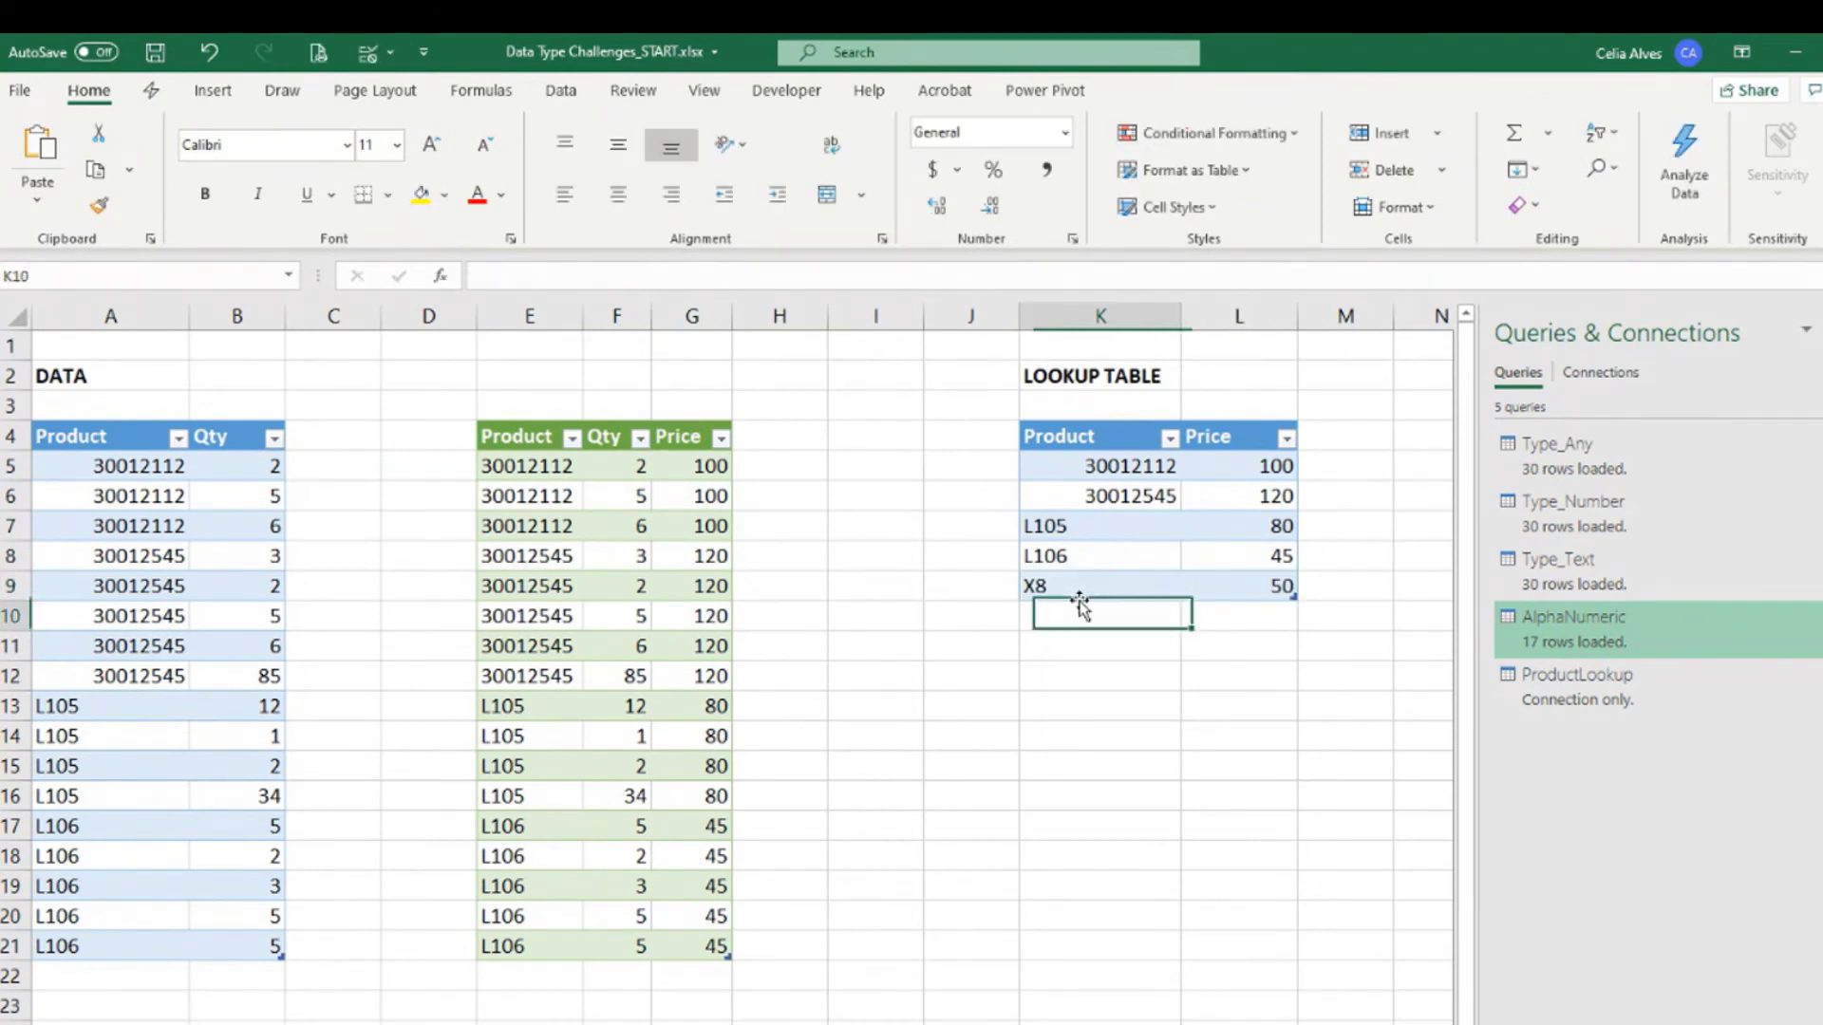
- Add a data table row for X8 with quantity 10
{"action": "left_click", "coordinate": [87, 977]}
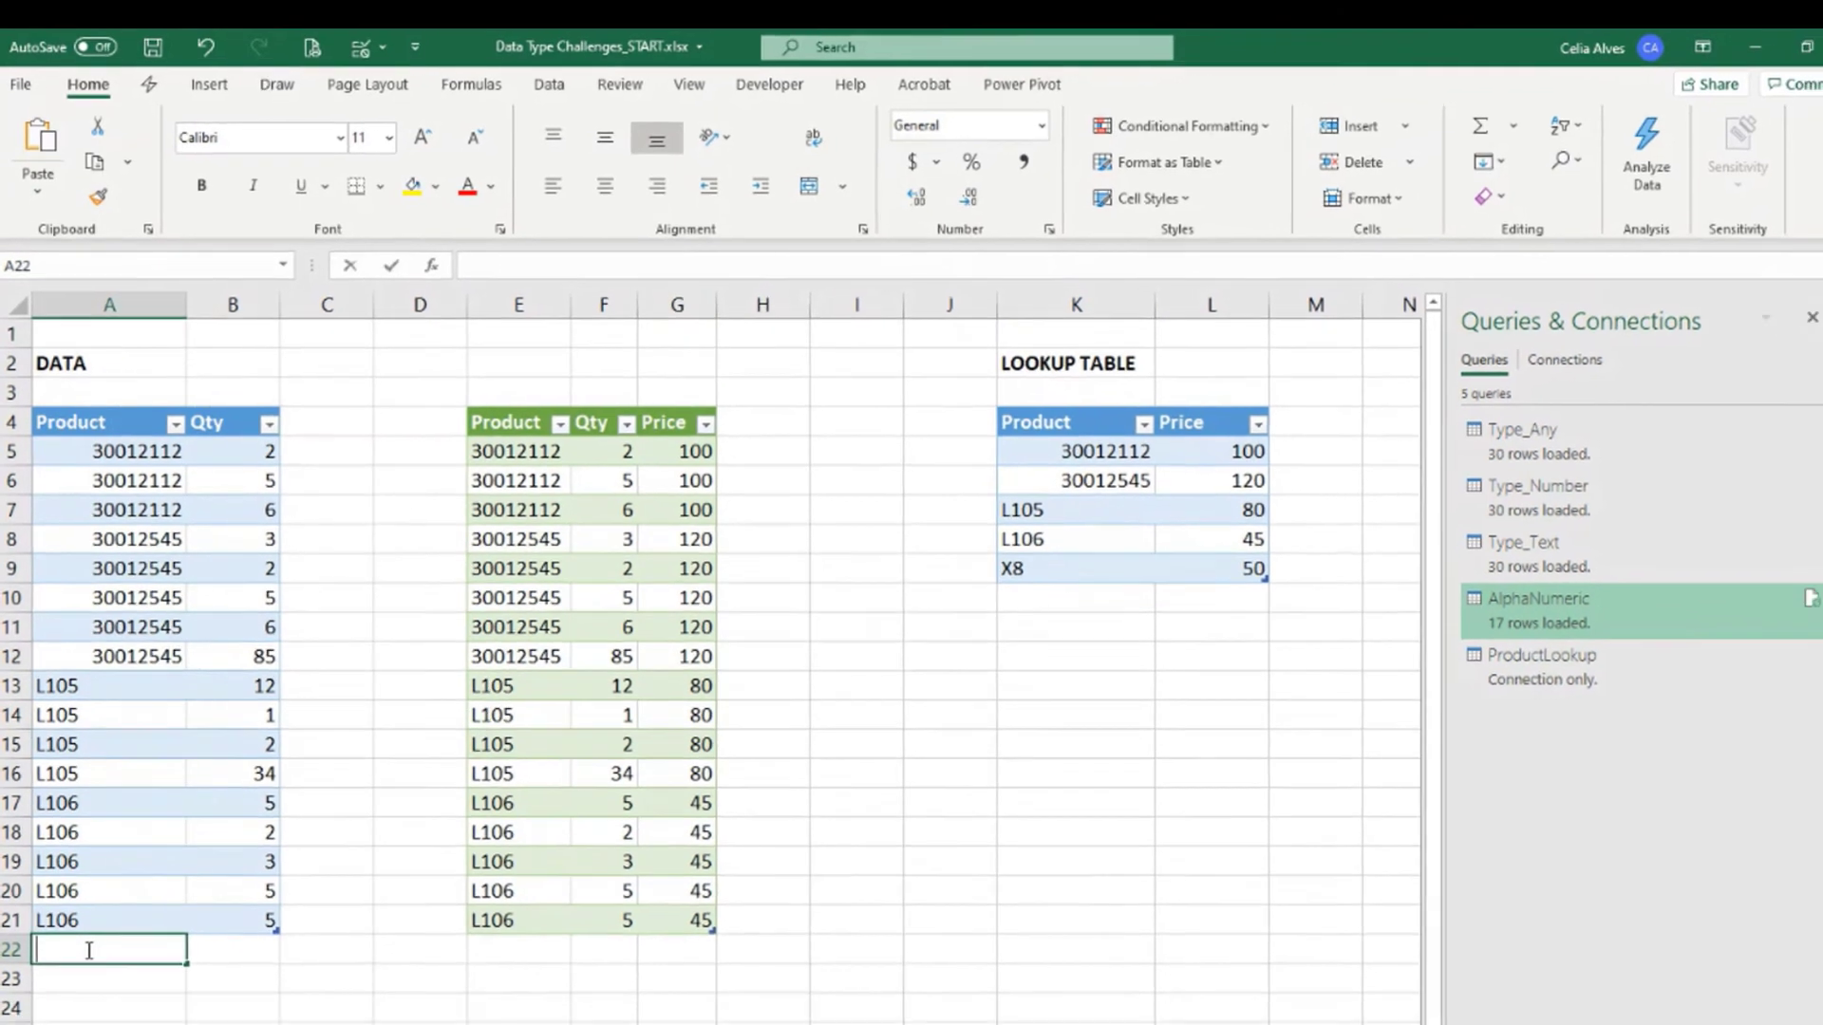
{"action": "type", "text": "X8"}
{"action": "key", "text": "Tab"}
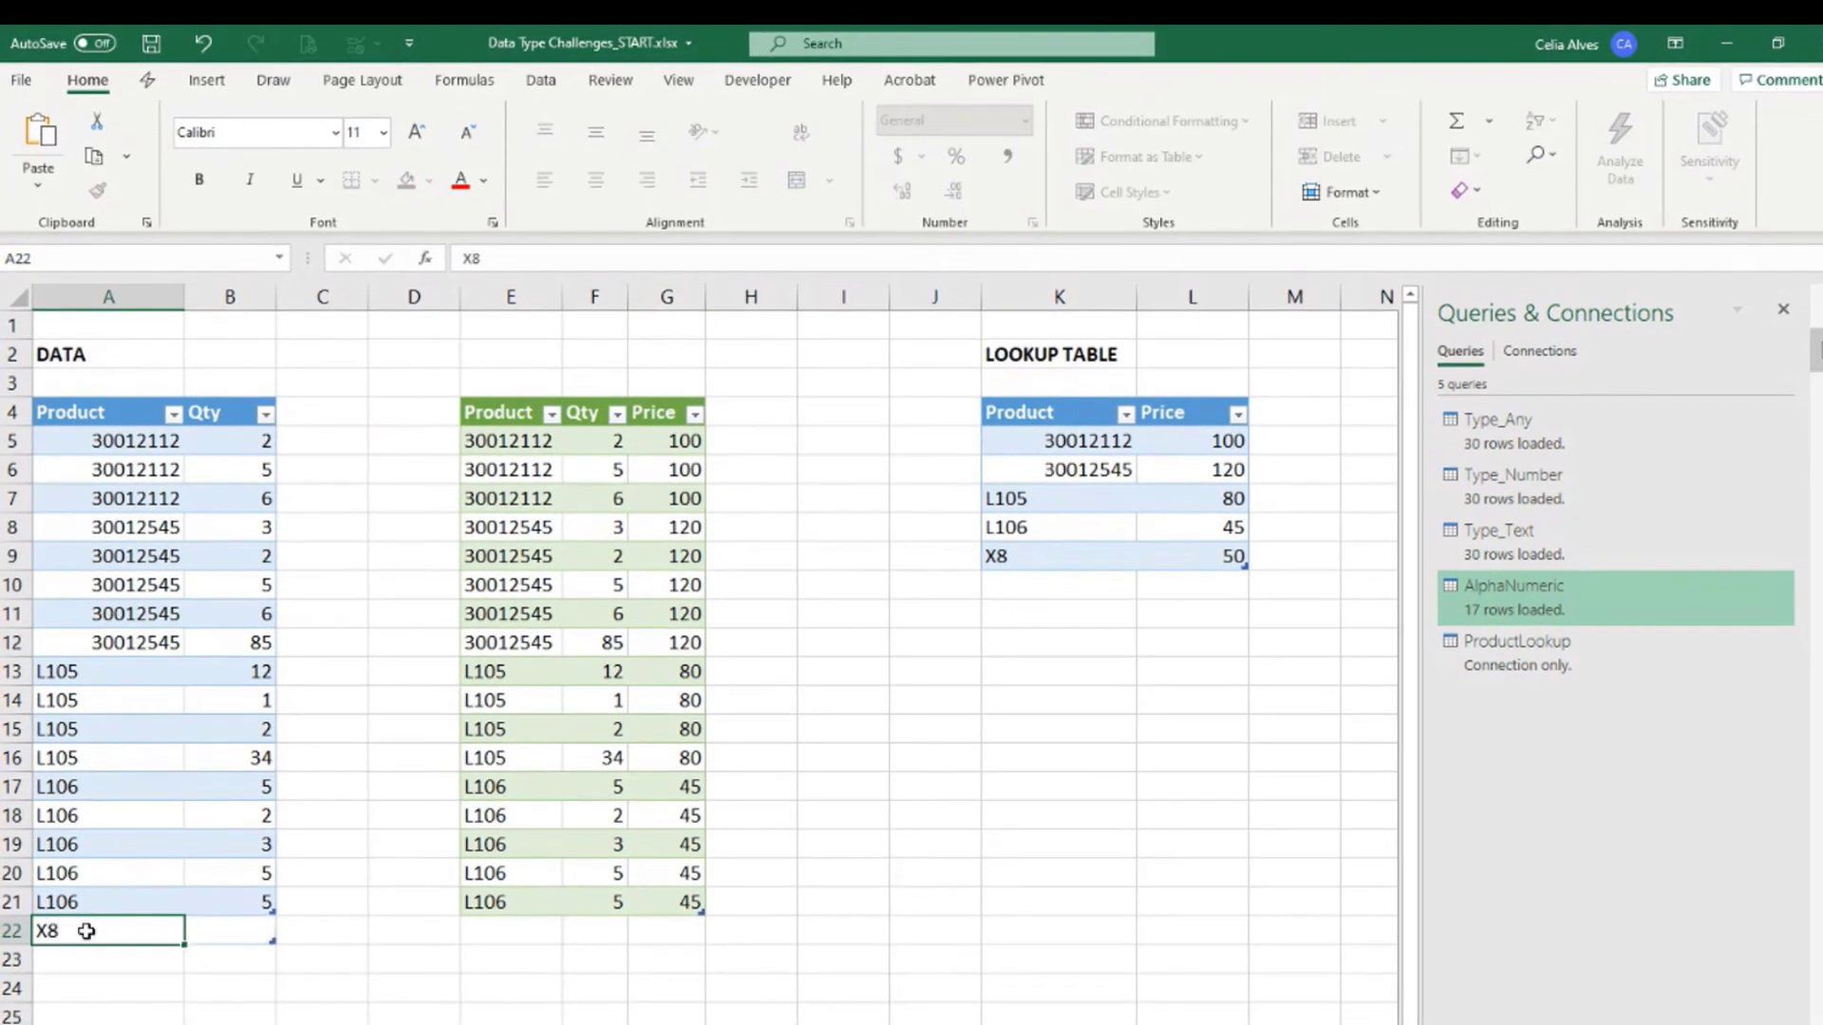
{"action": "type", "text": "10"}
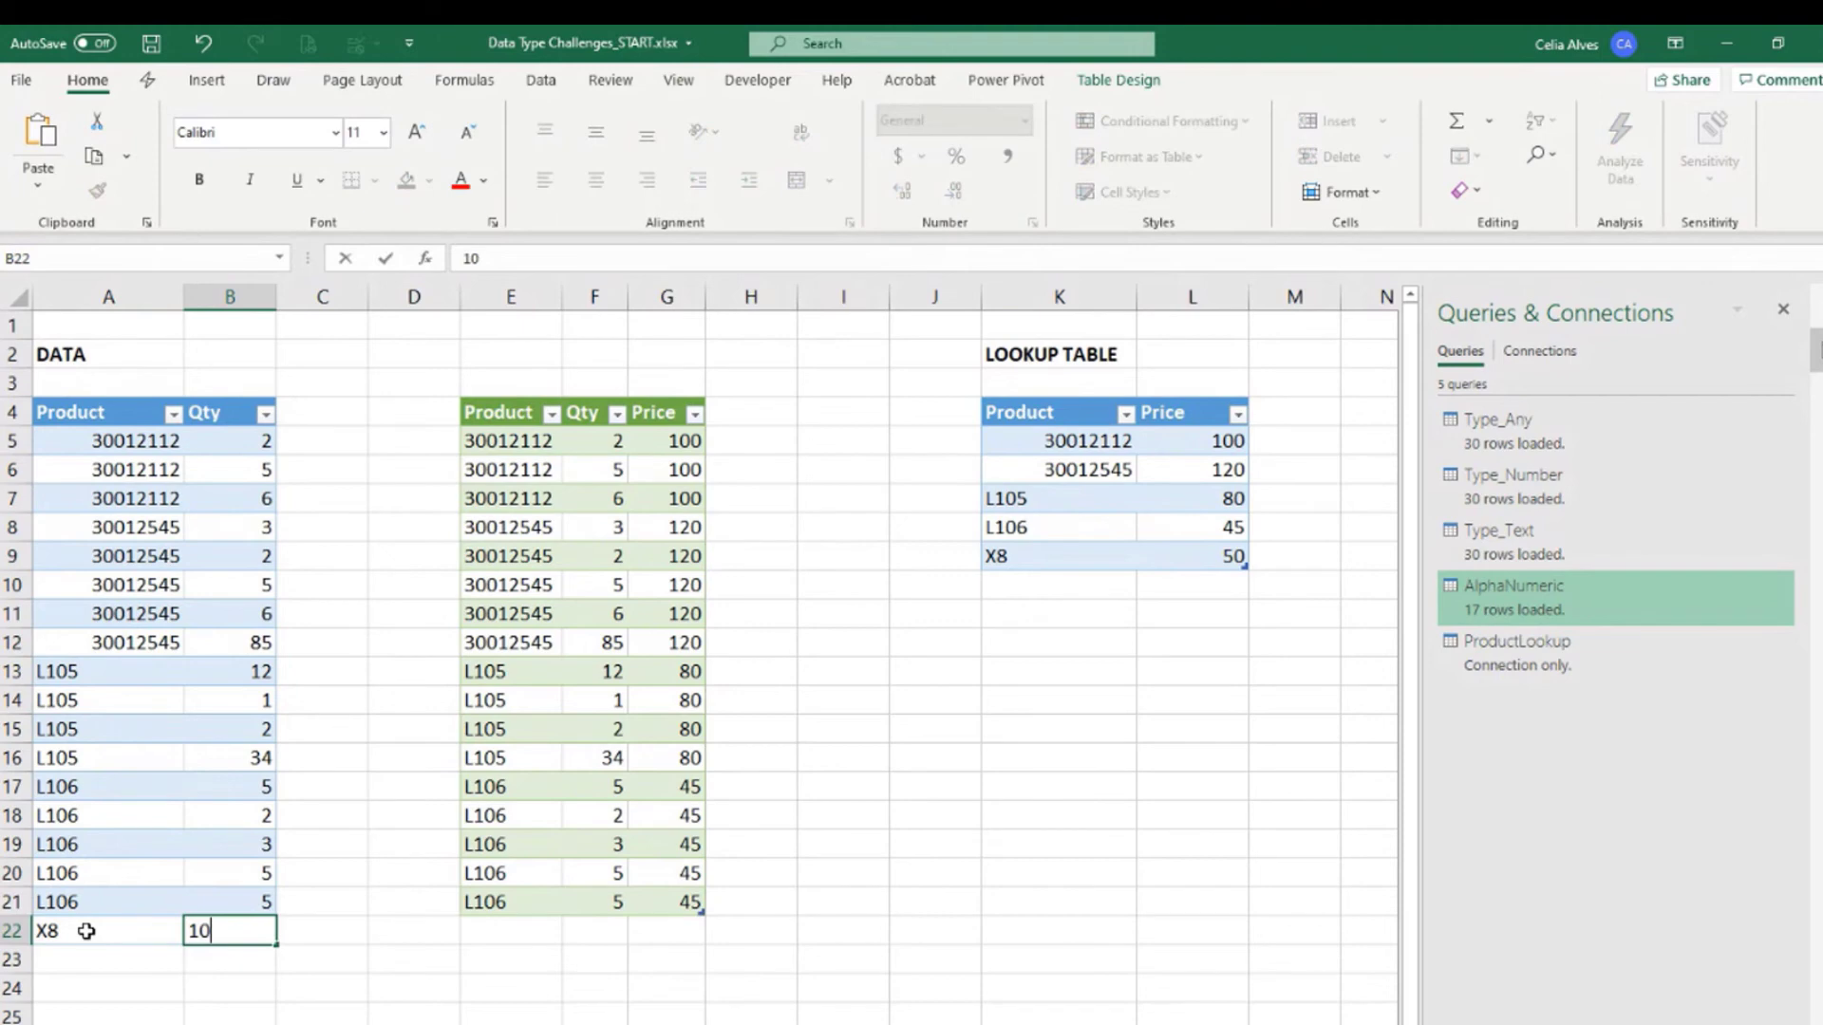
{"action": "key", "text": "Return"}
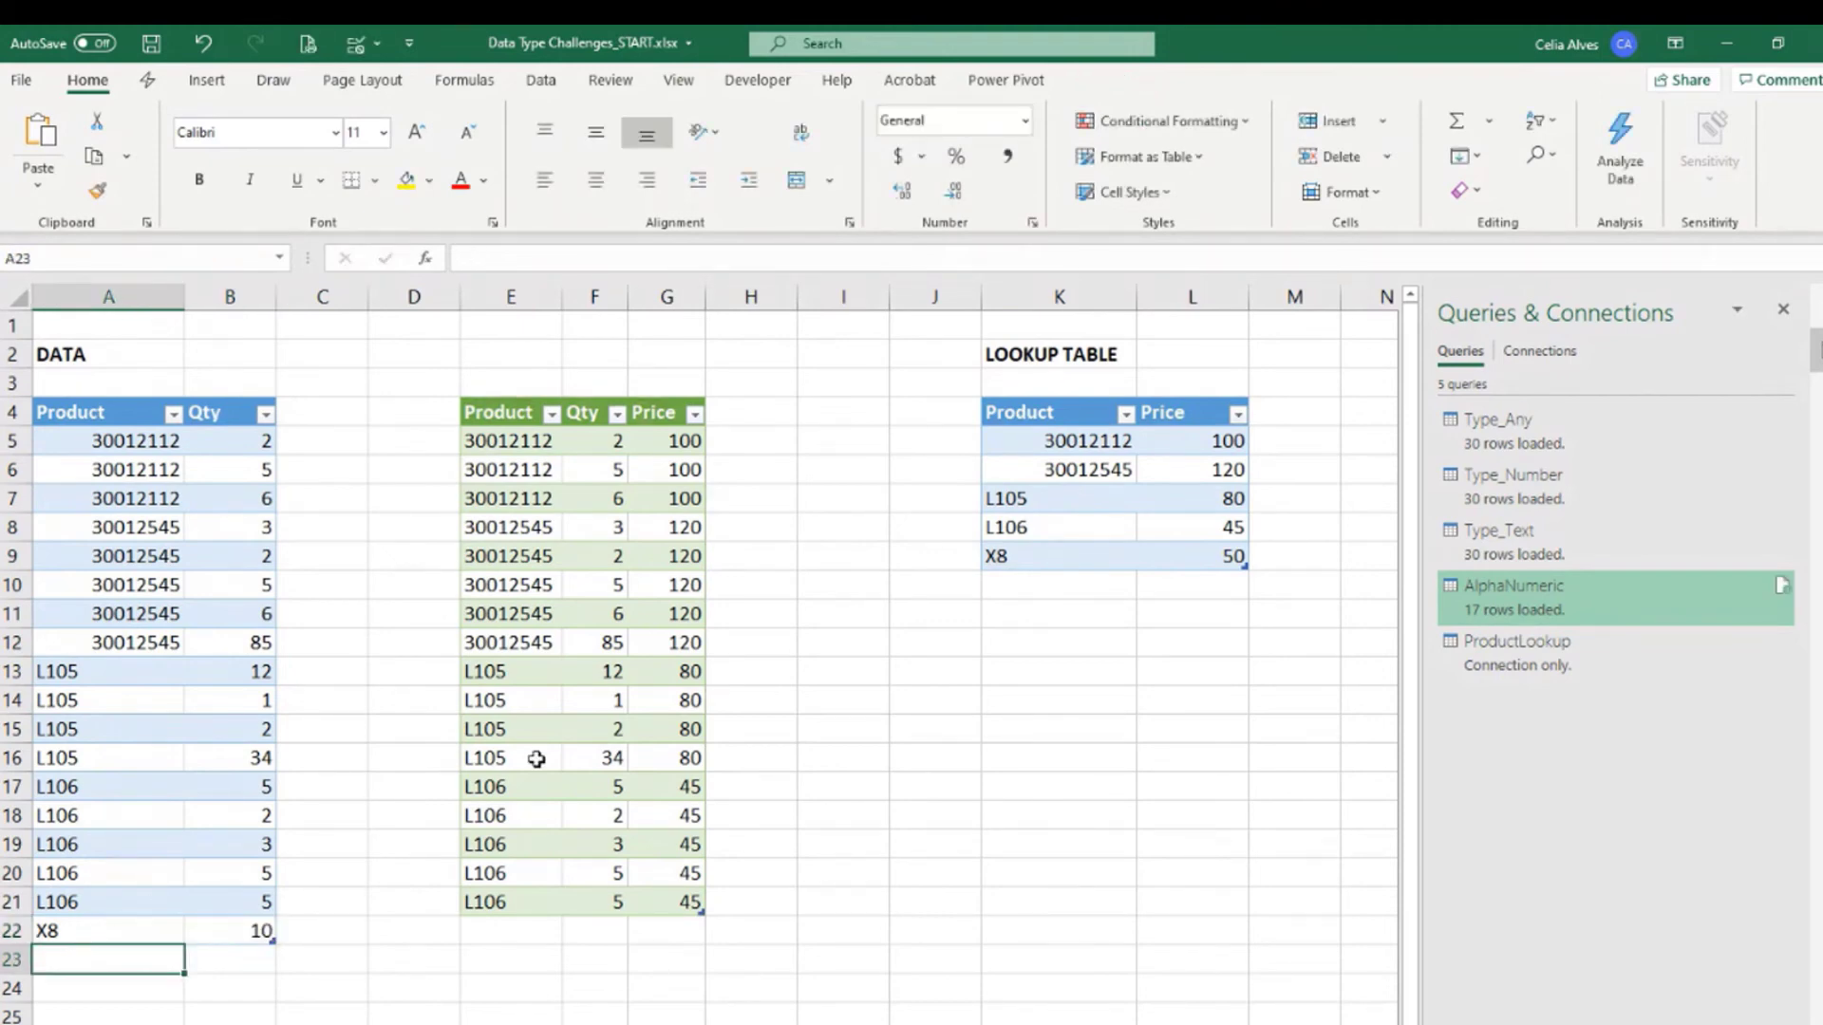
- Refresh the merged AlphaNumeric table so it includes X8
{"action": "left_click", "coordinate": [534, 761]}
{"action": "right_click", "coordinate": [537, 765]}
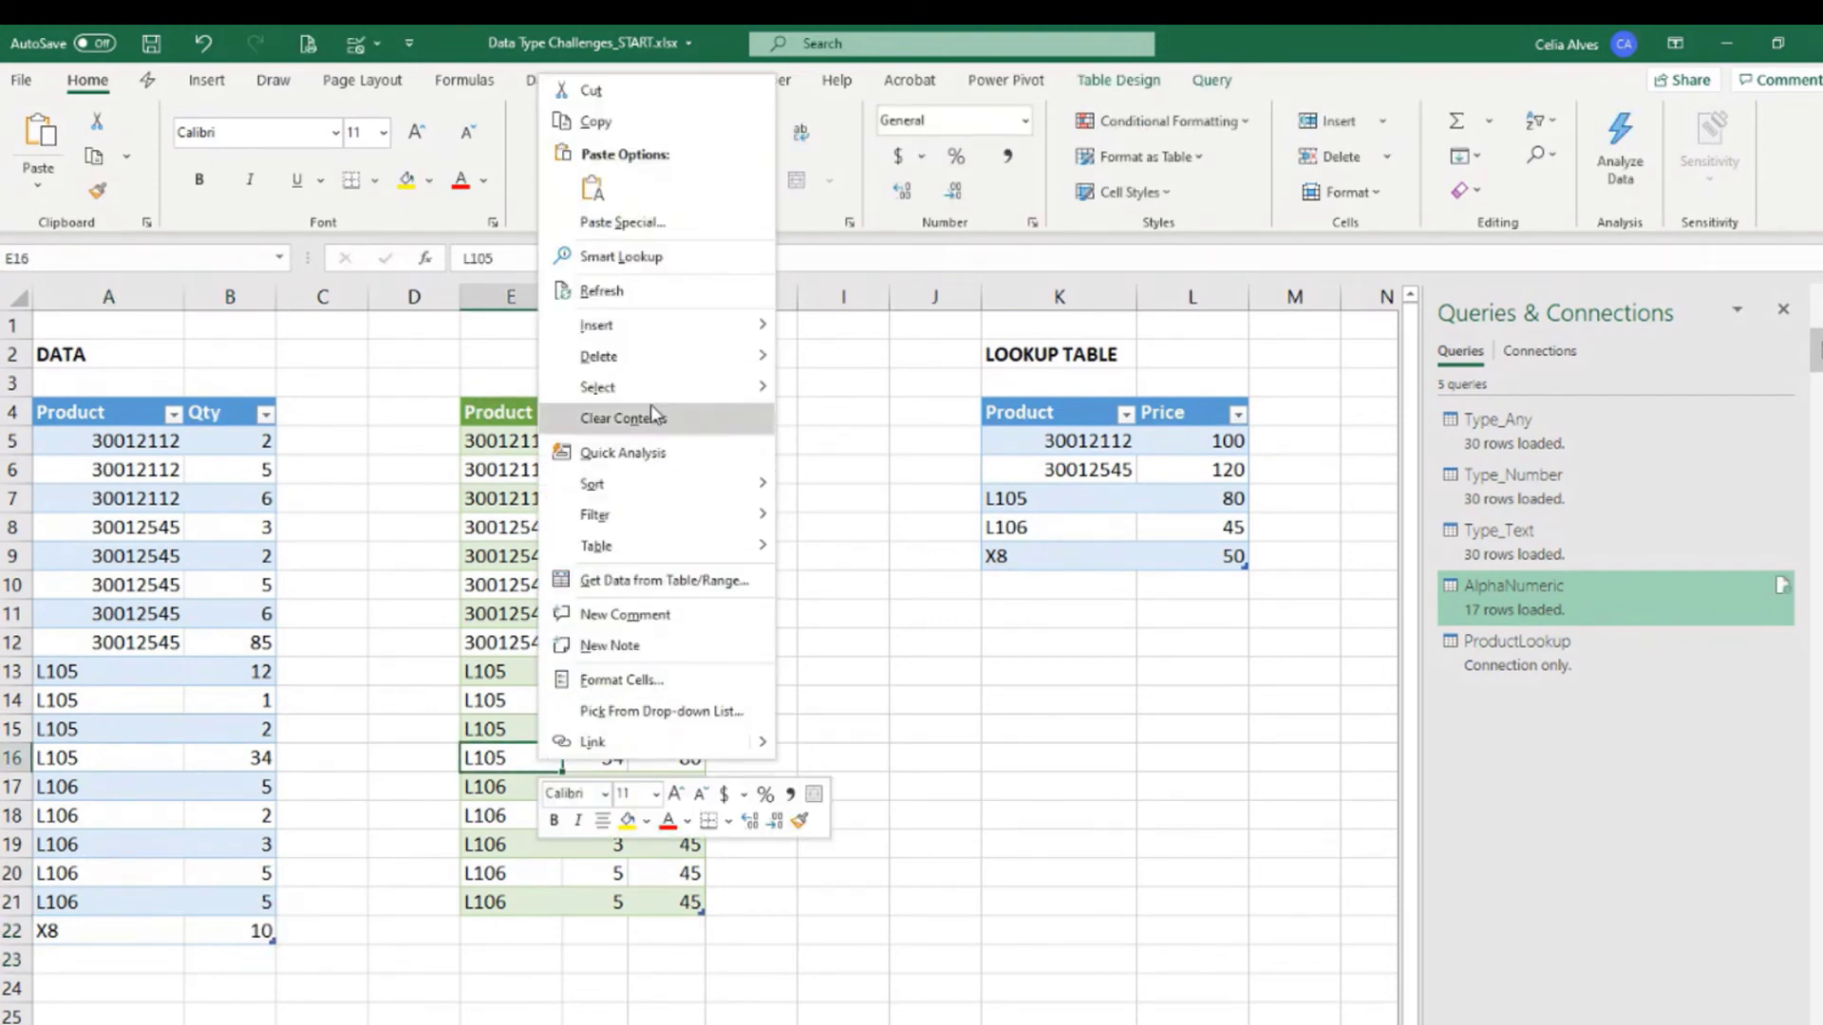
{"action": "left_click", "coordinate": [634, 297]}
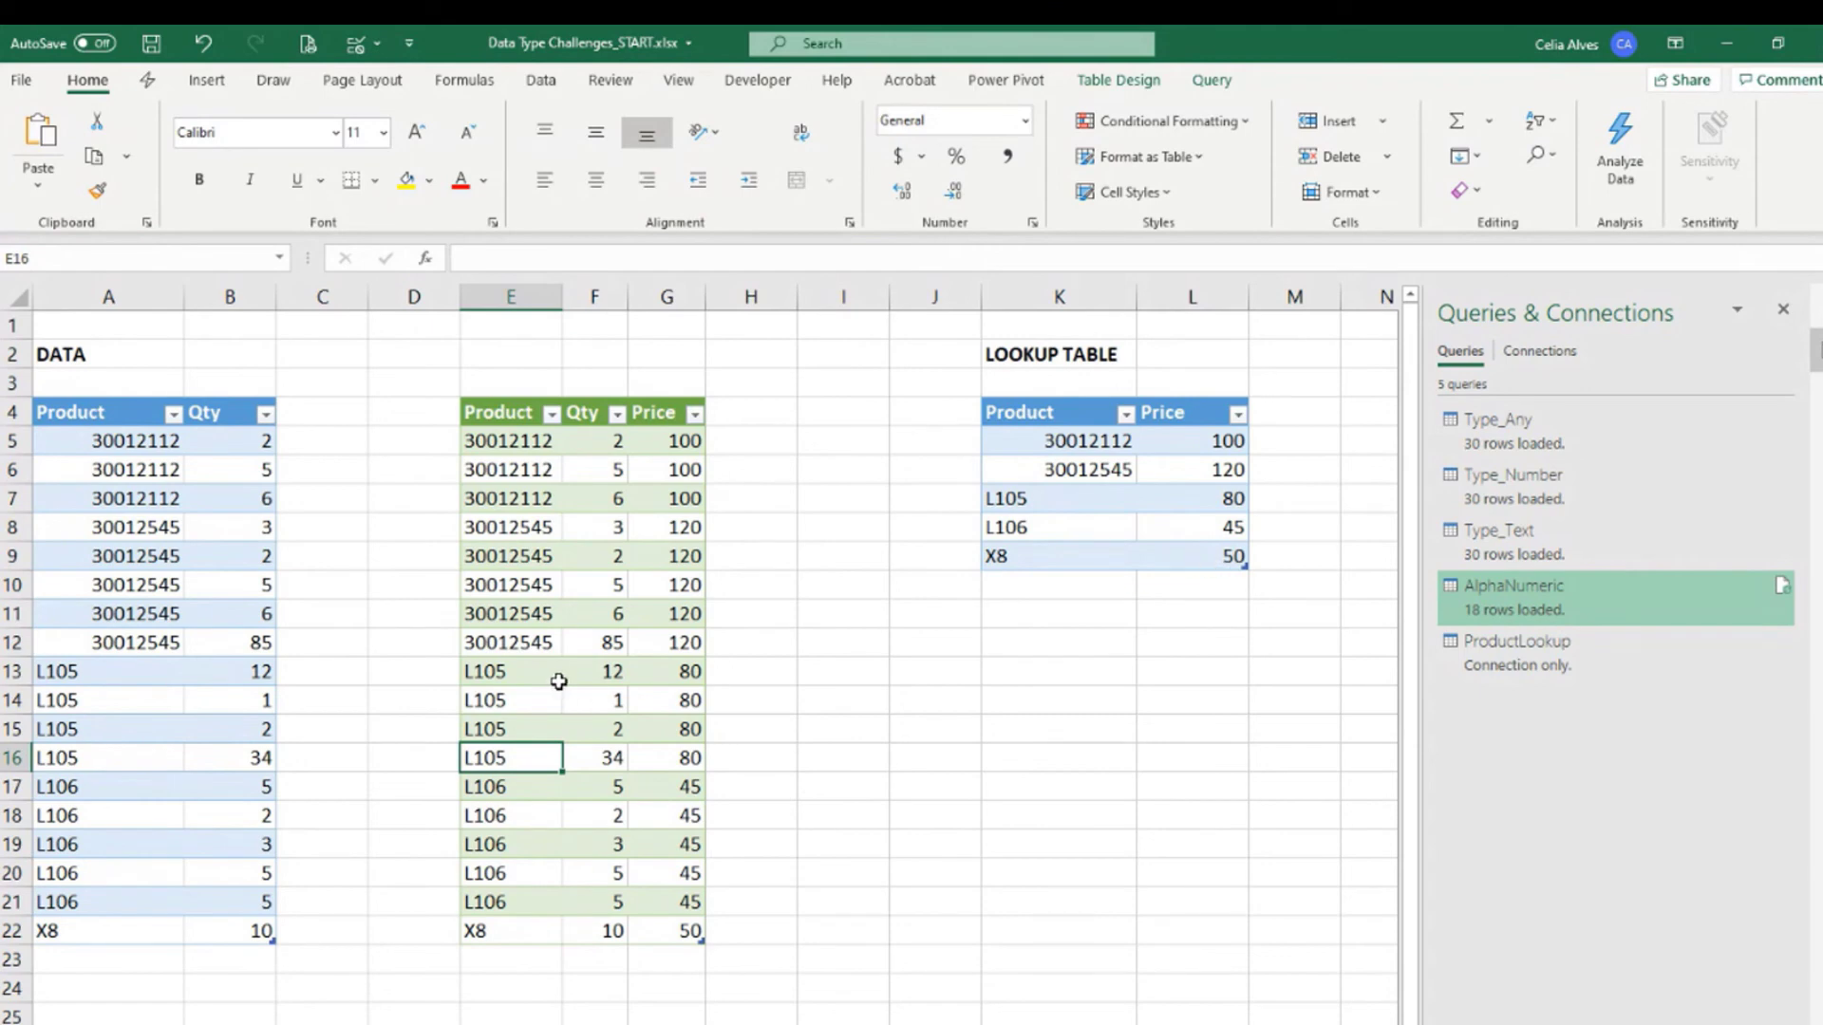
- Open the AlphaNumeric query in Power Query and check the Price column
{"action": "left_click", "coordinate": [1516, 609]}
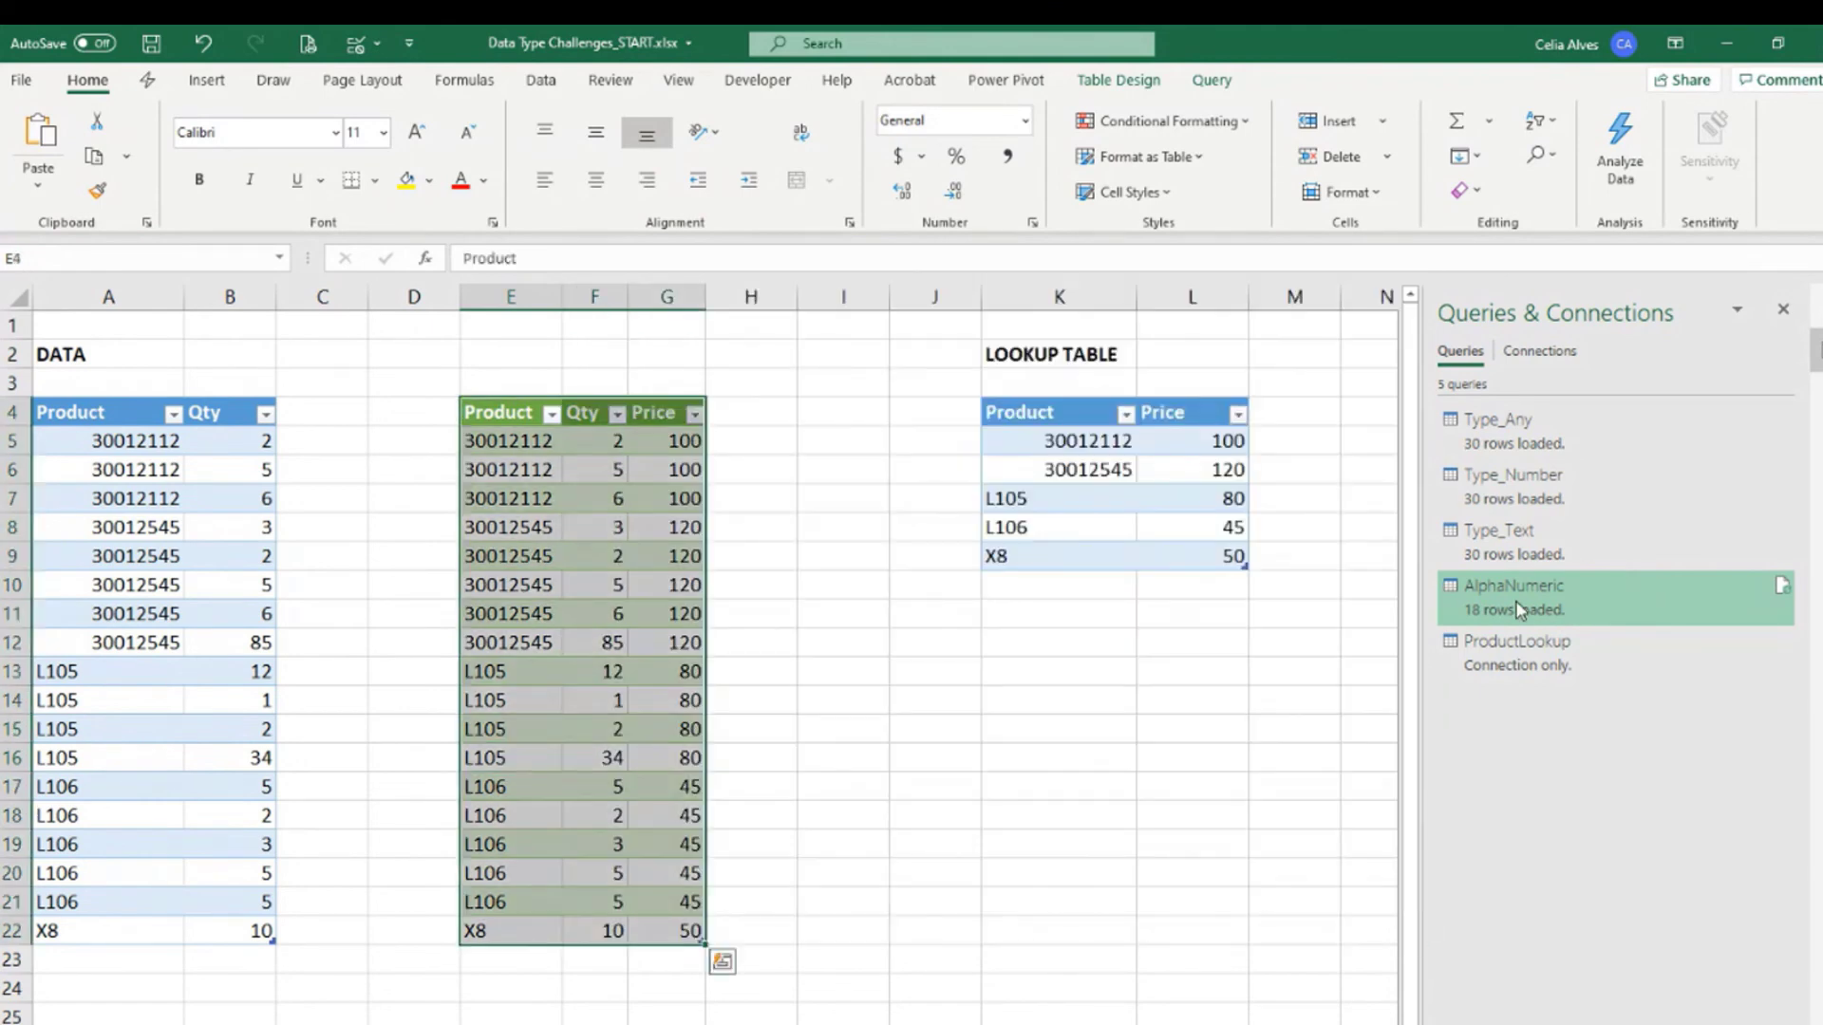
{"action": "double_click", "coordinate": [1516, 609]}
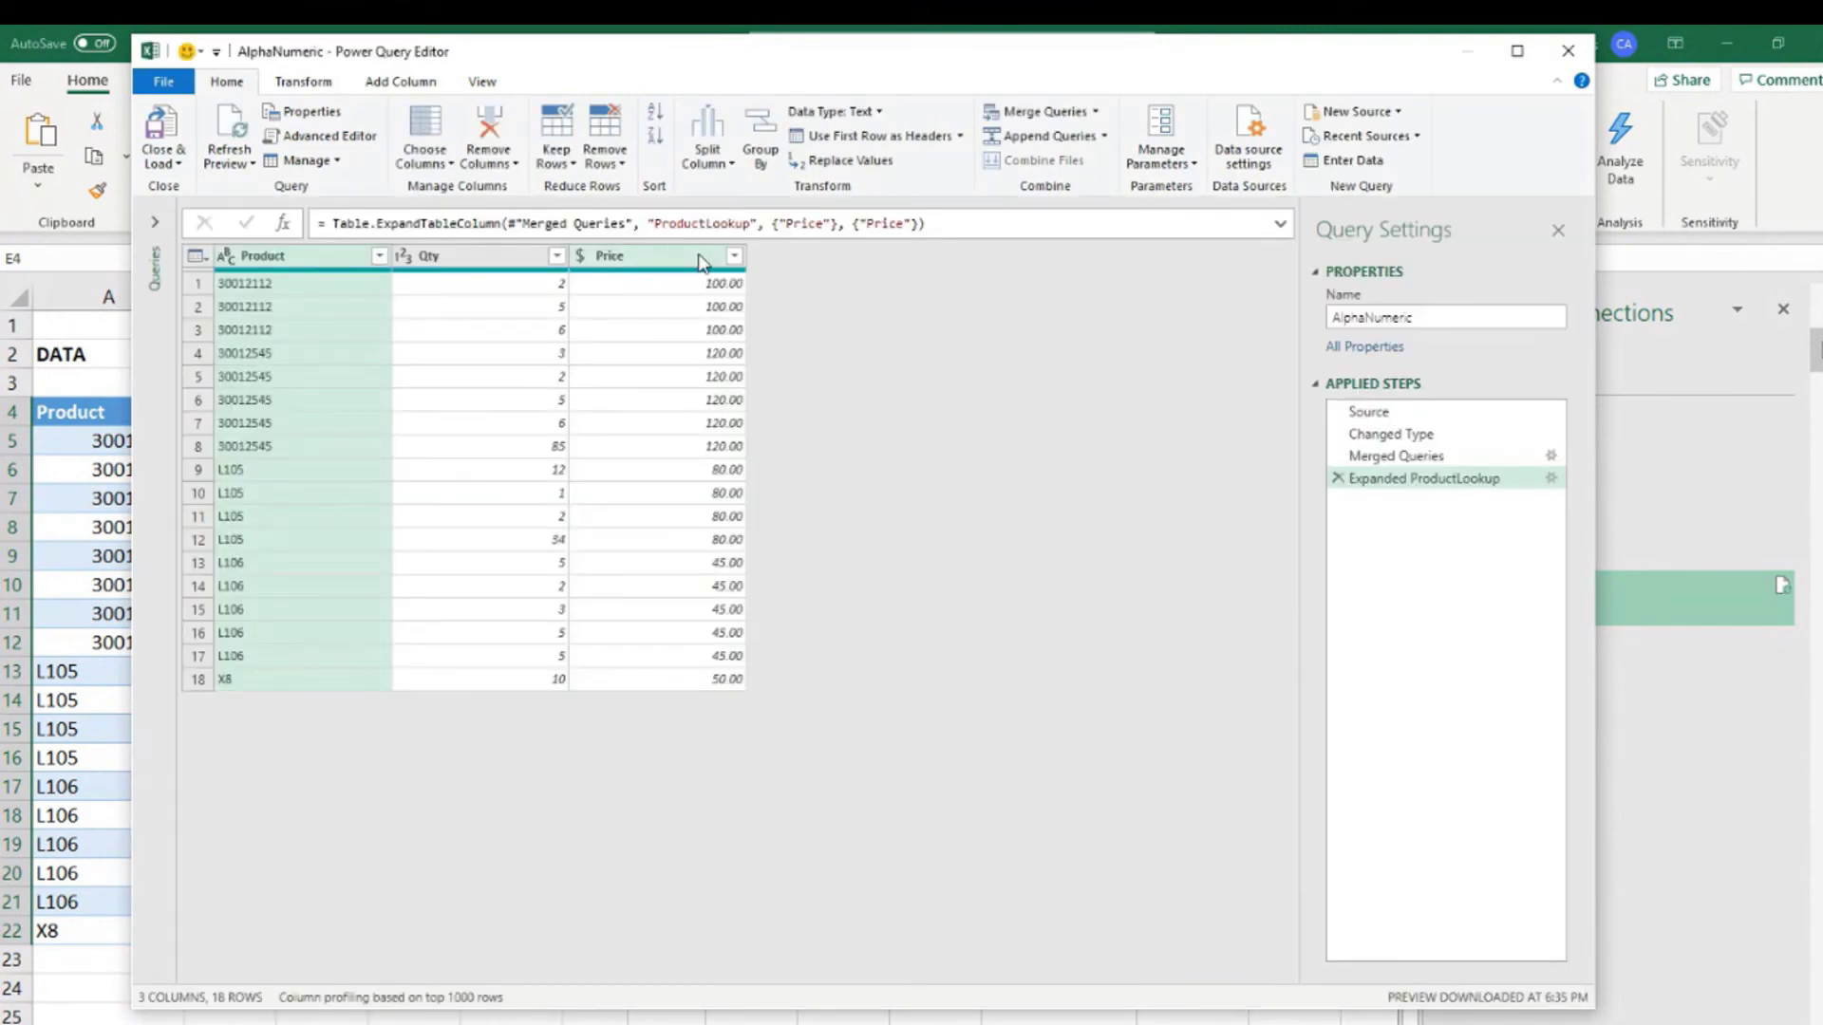
{"action": "left_click", "coordinate": [700, 262]}
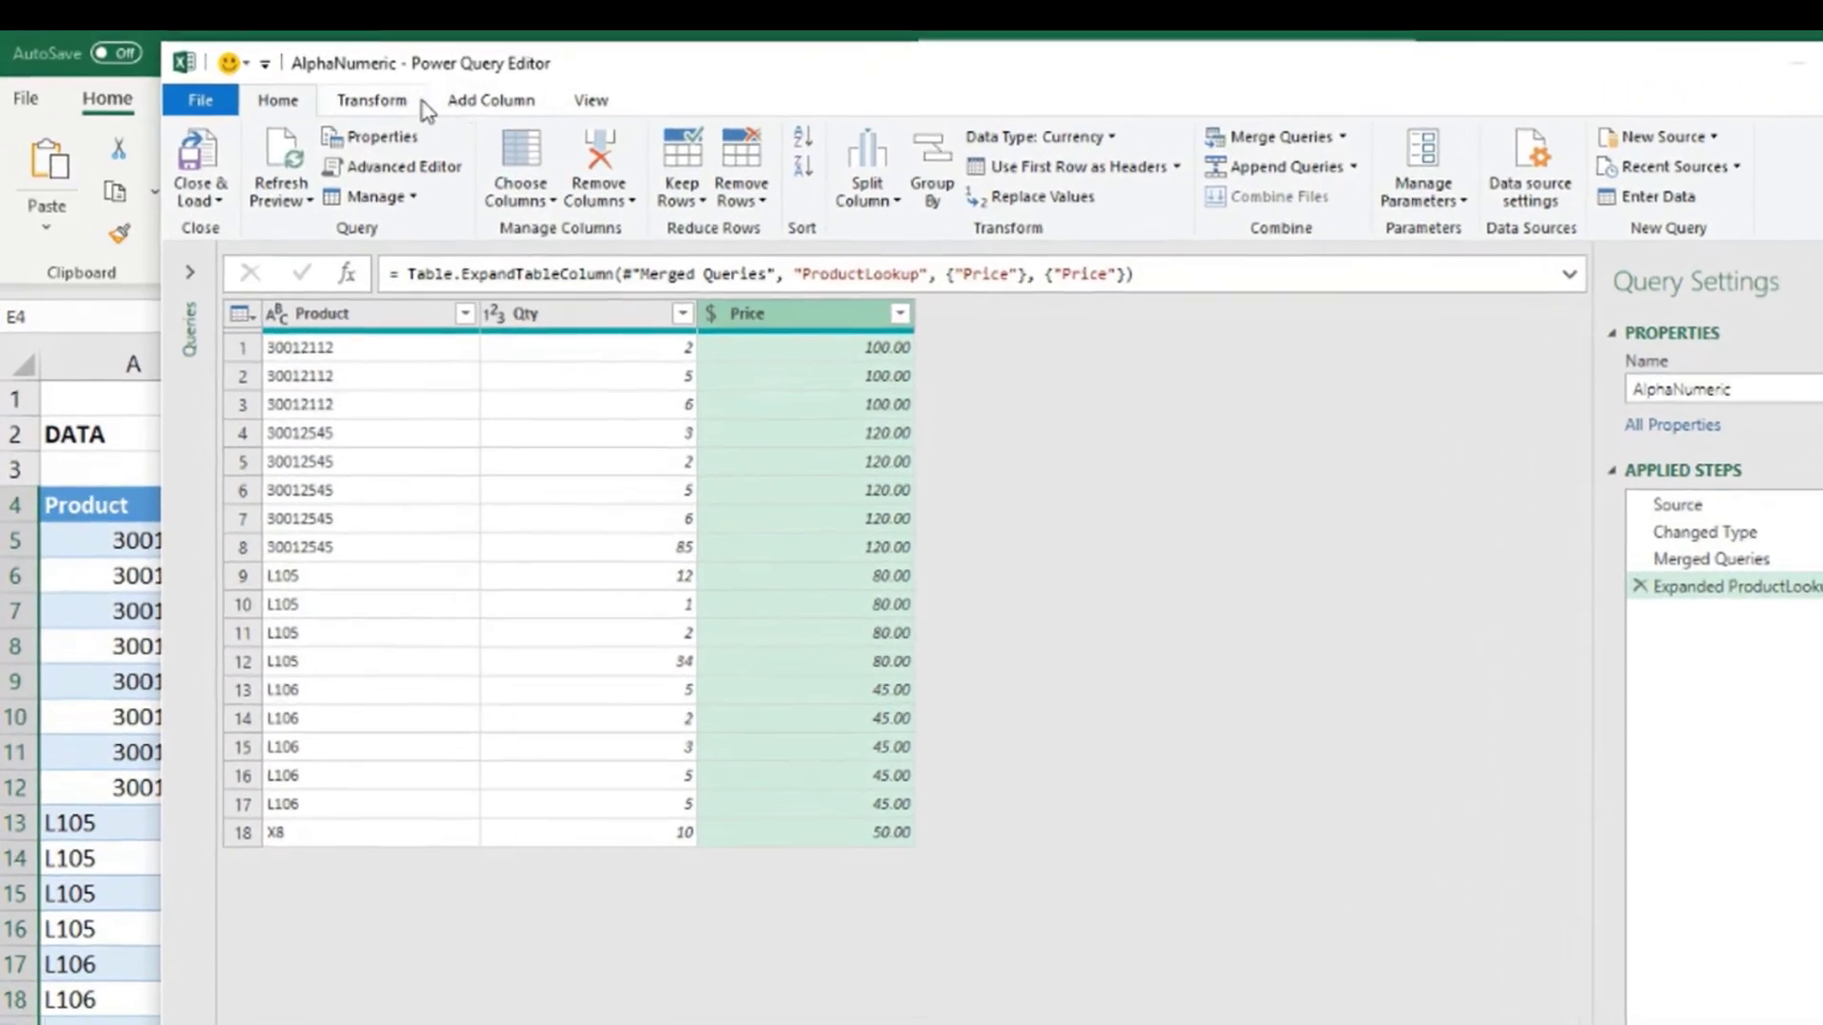
- Add a custom column named Total with the formula [Qty]*[Price]
{"action": "left_click", "coordinate": [486, 101]}
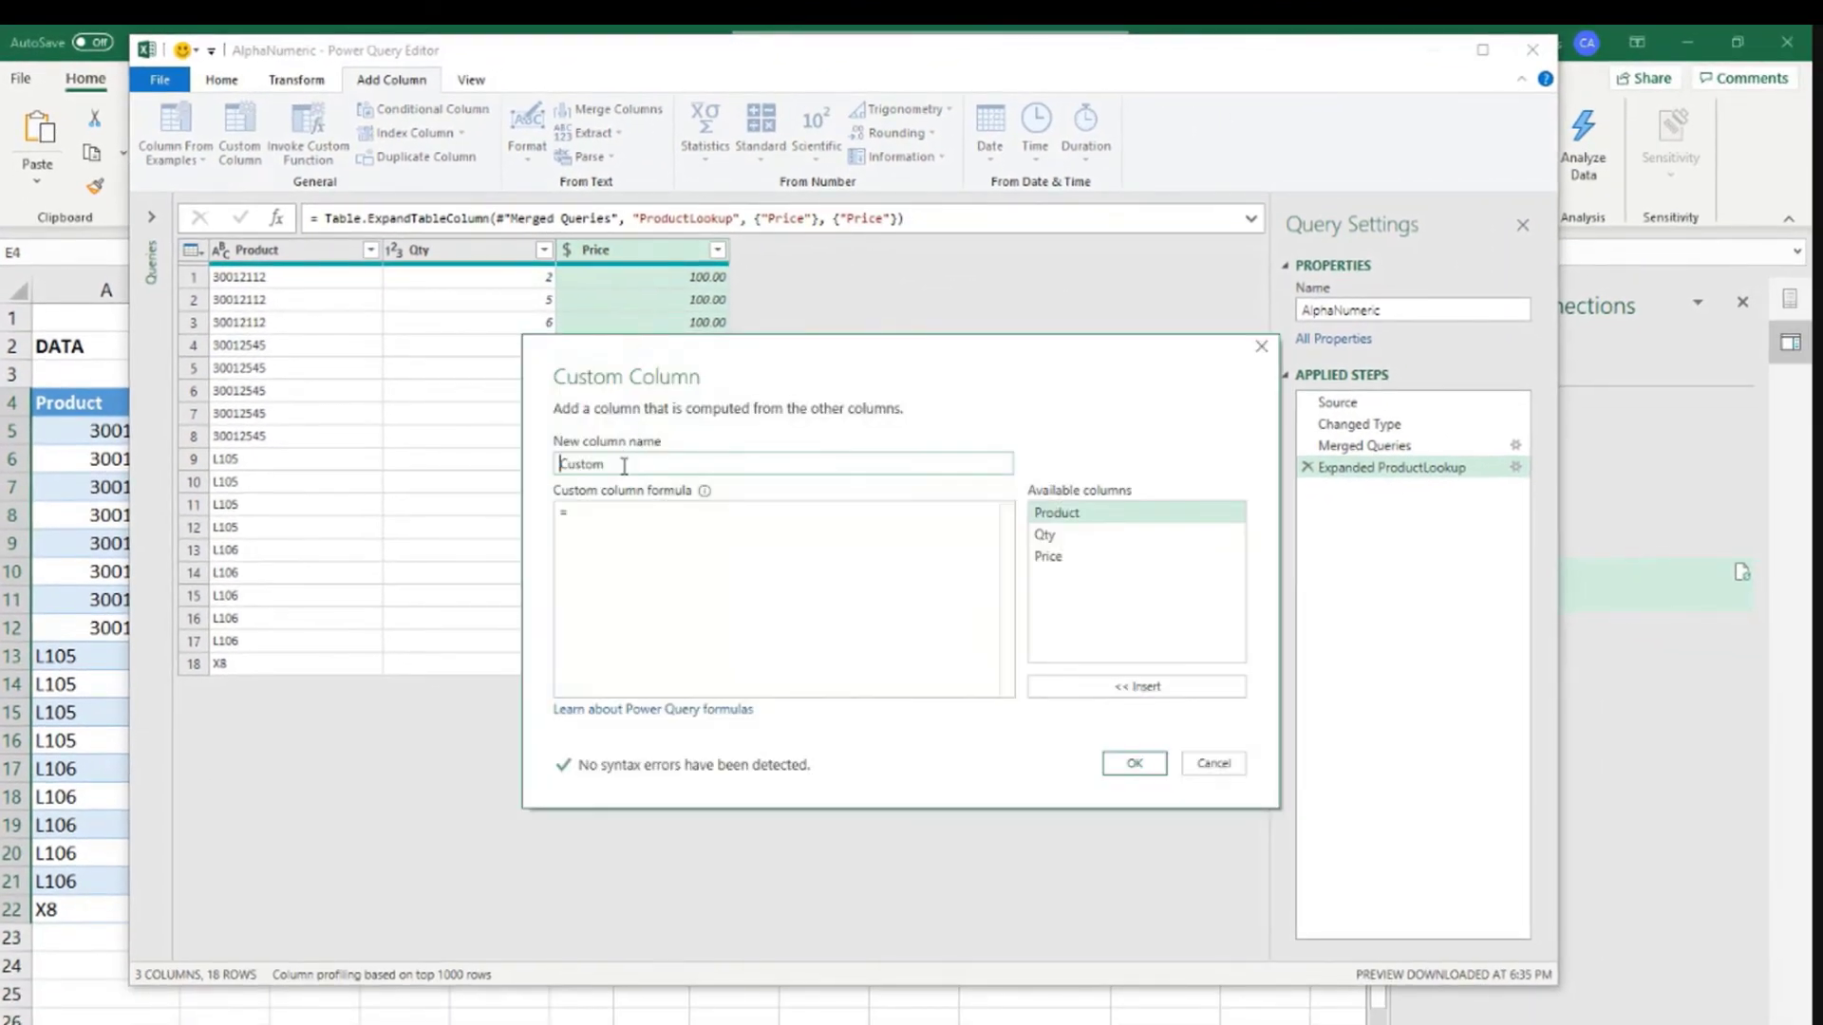
{"action": "left_click_drag", "start_coordinate": [624, 466], "coordinate": [557, 475]}
{"action": "type", "text": "Total"}
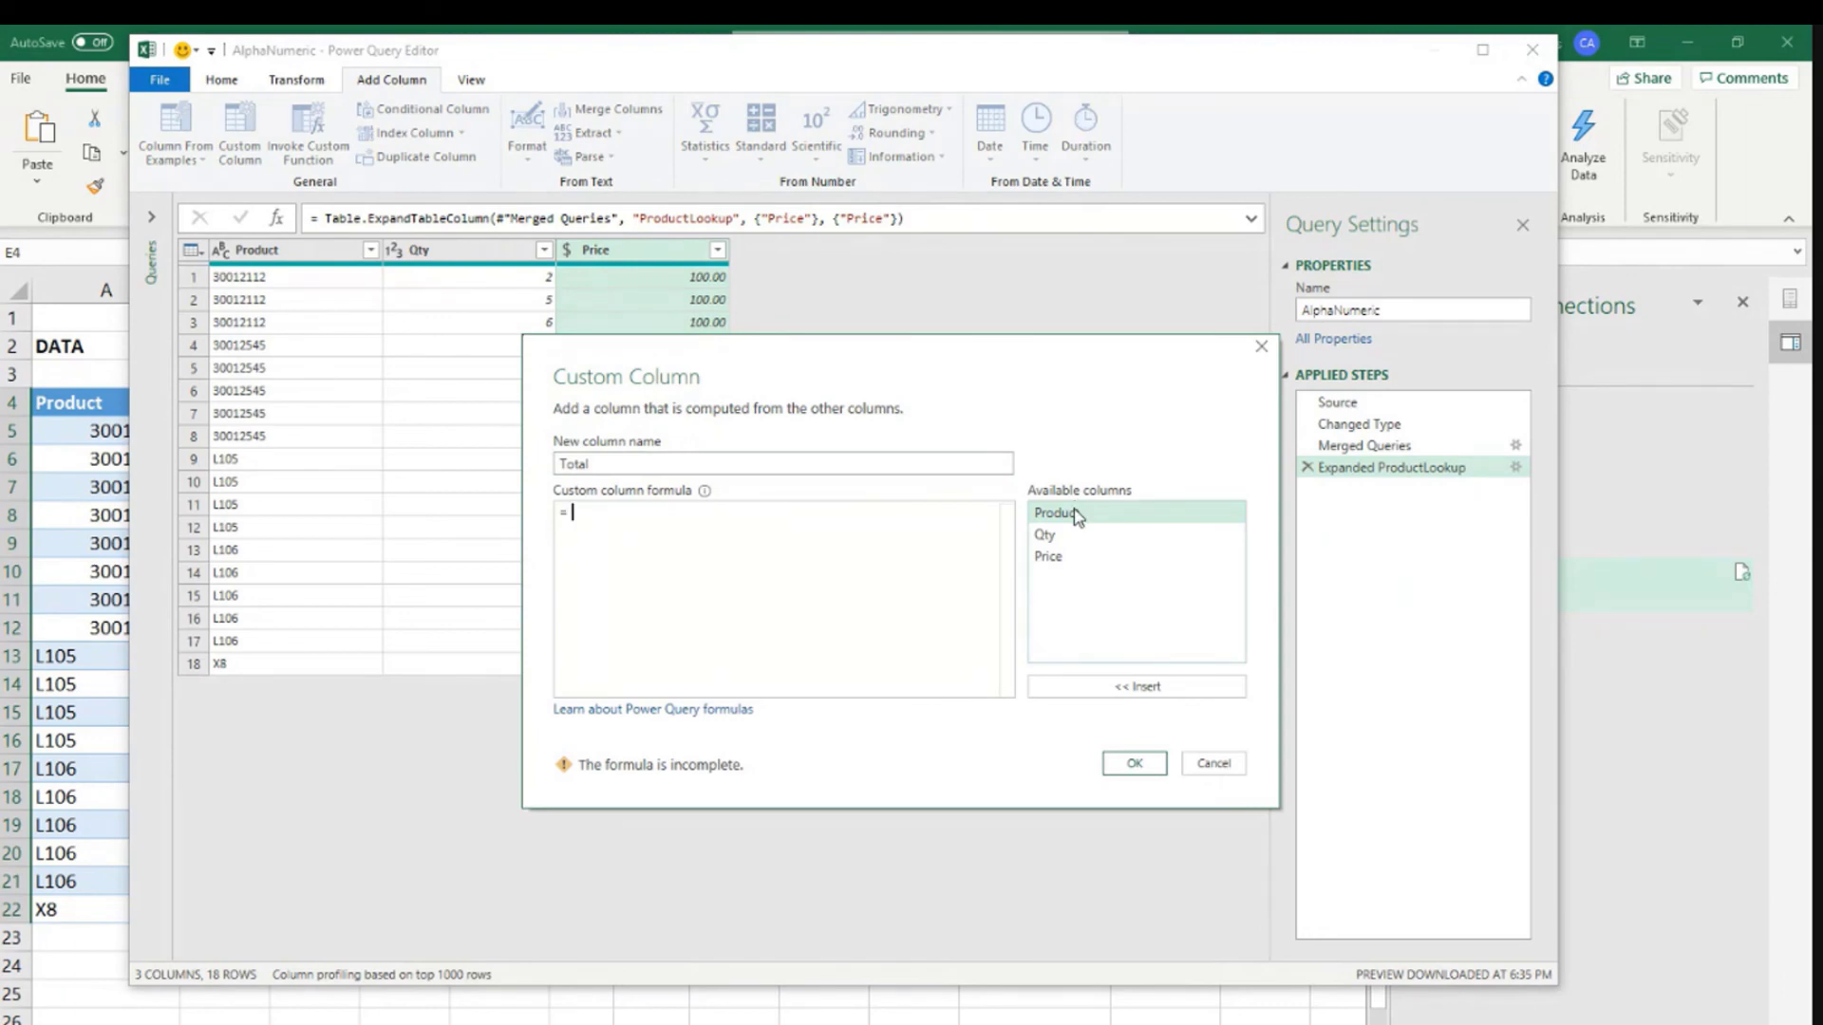
{"action": "double_click", "coordinate": [1076, 534]}
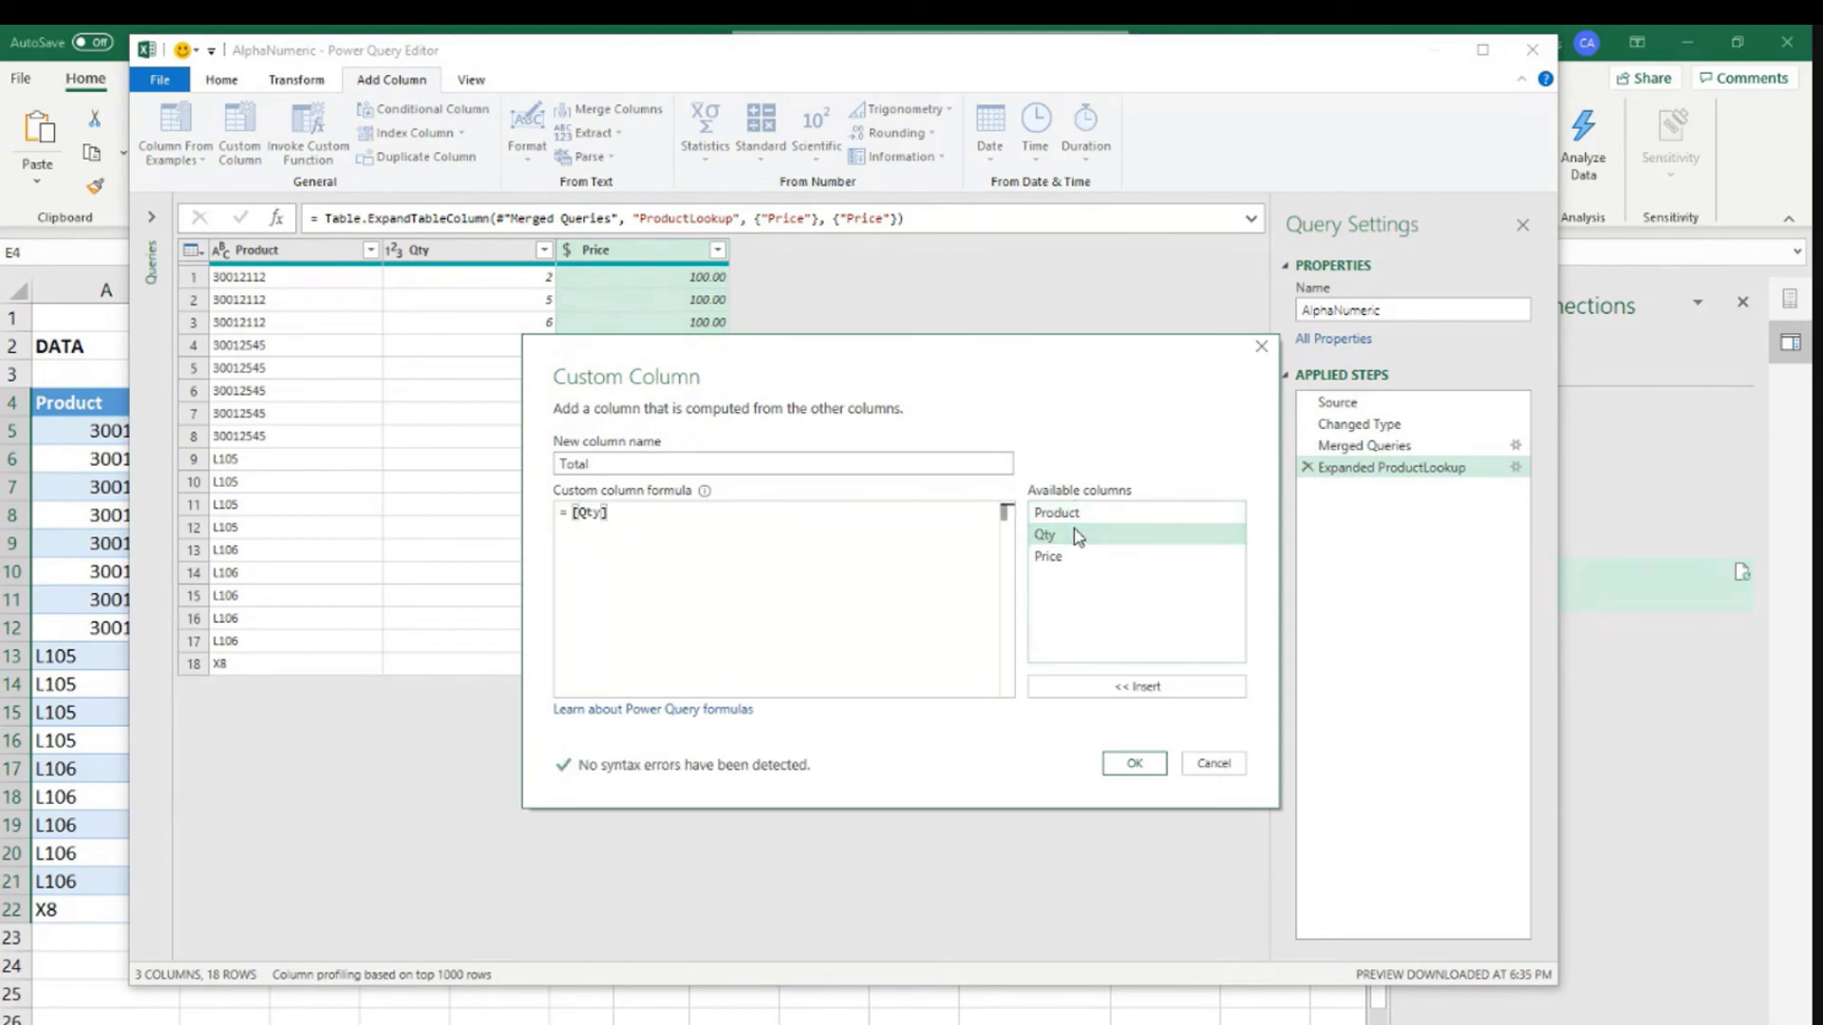
{"action": "type", "text": "*"}
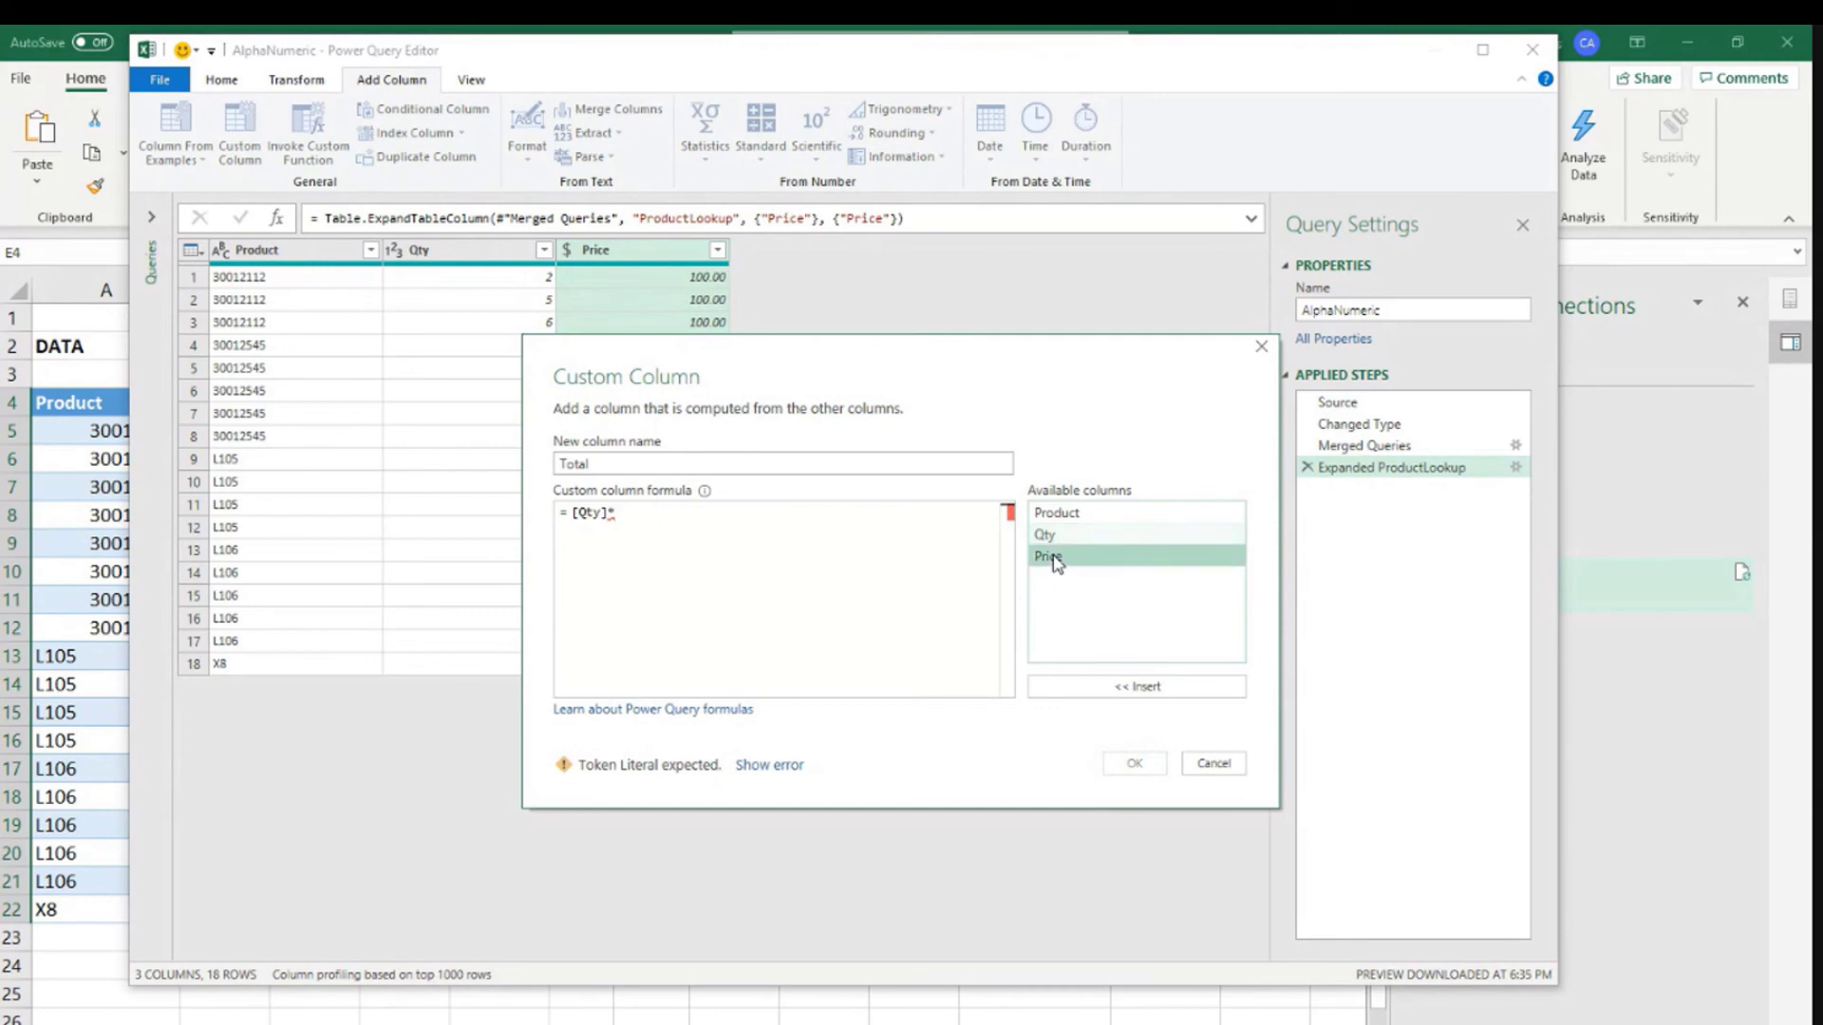
{"action": "double_click", "coordinate": [1055, 560]}
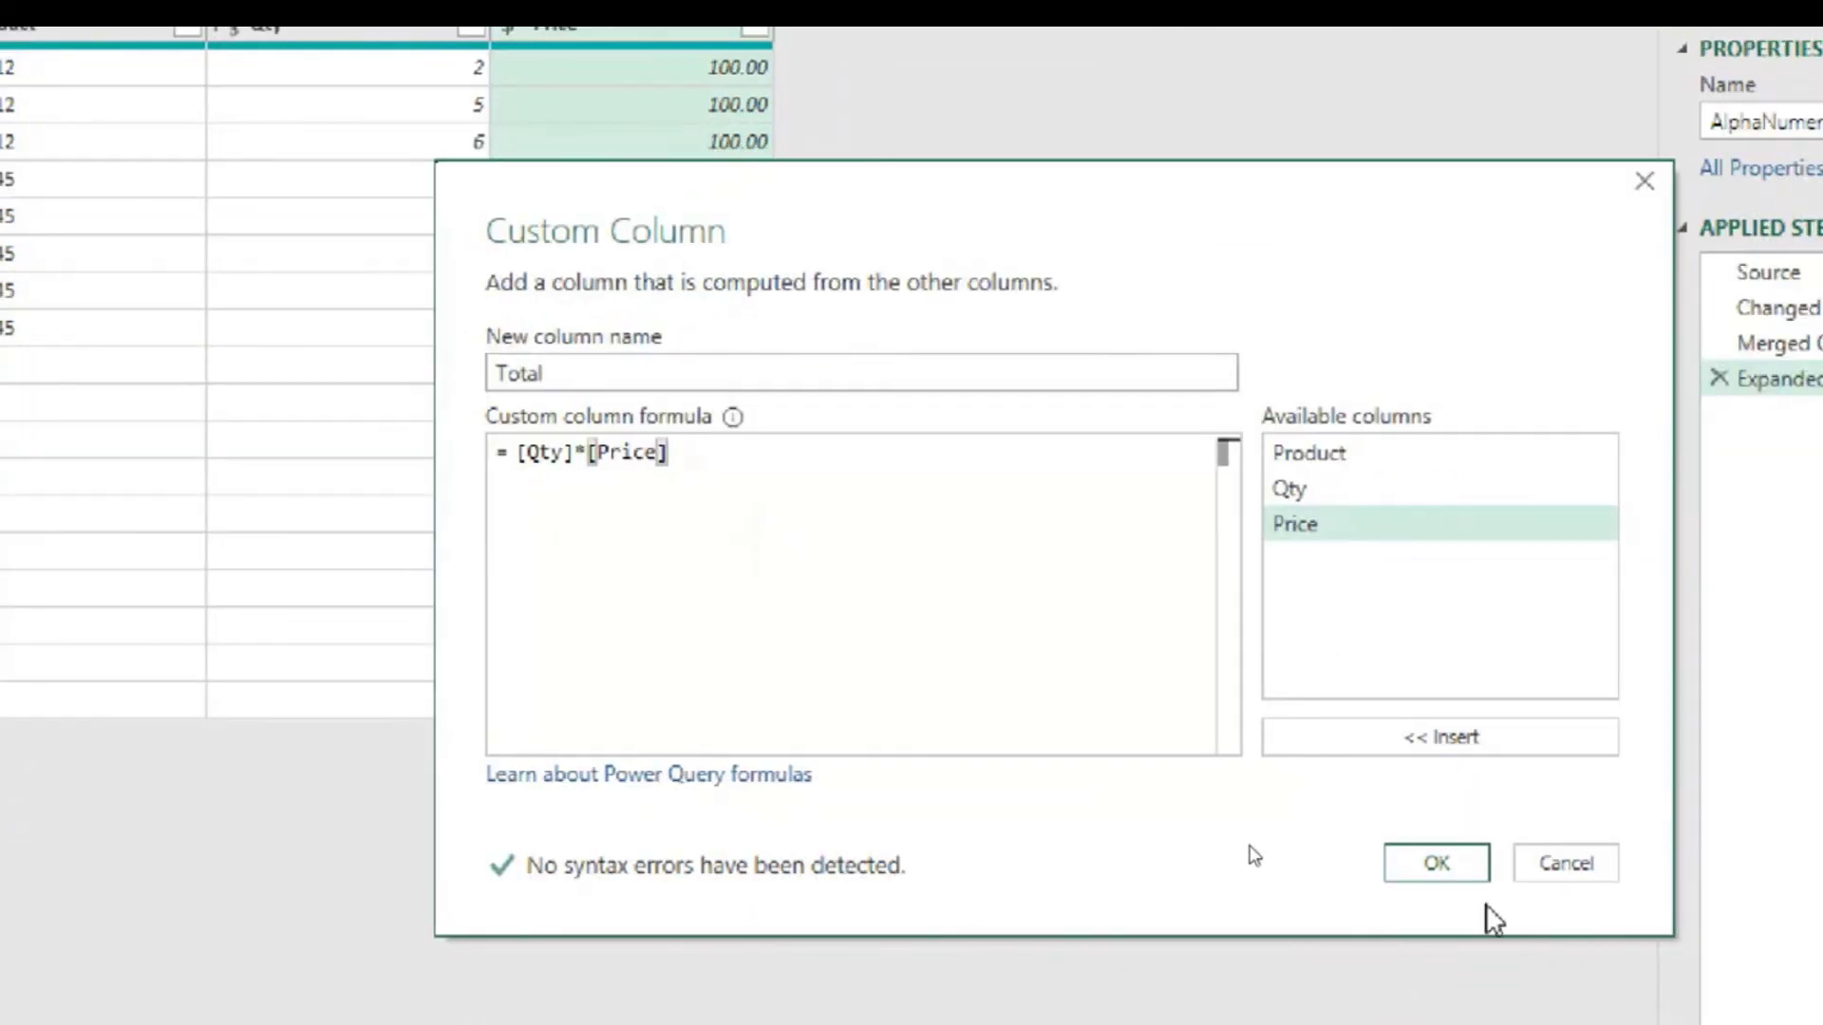
{"action": "left_click", "coordinate": [1433, 866]}
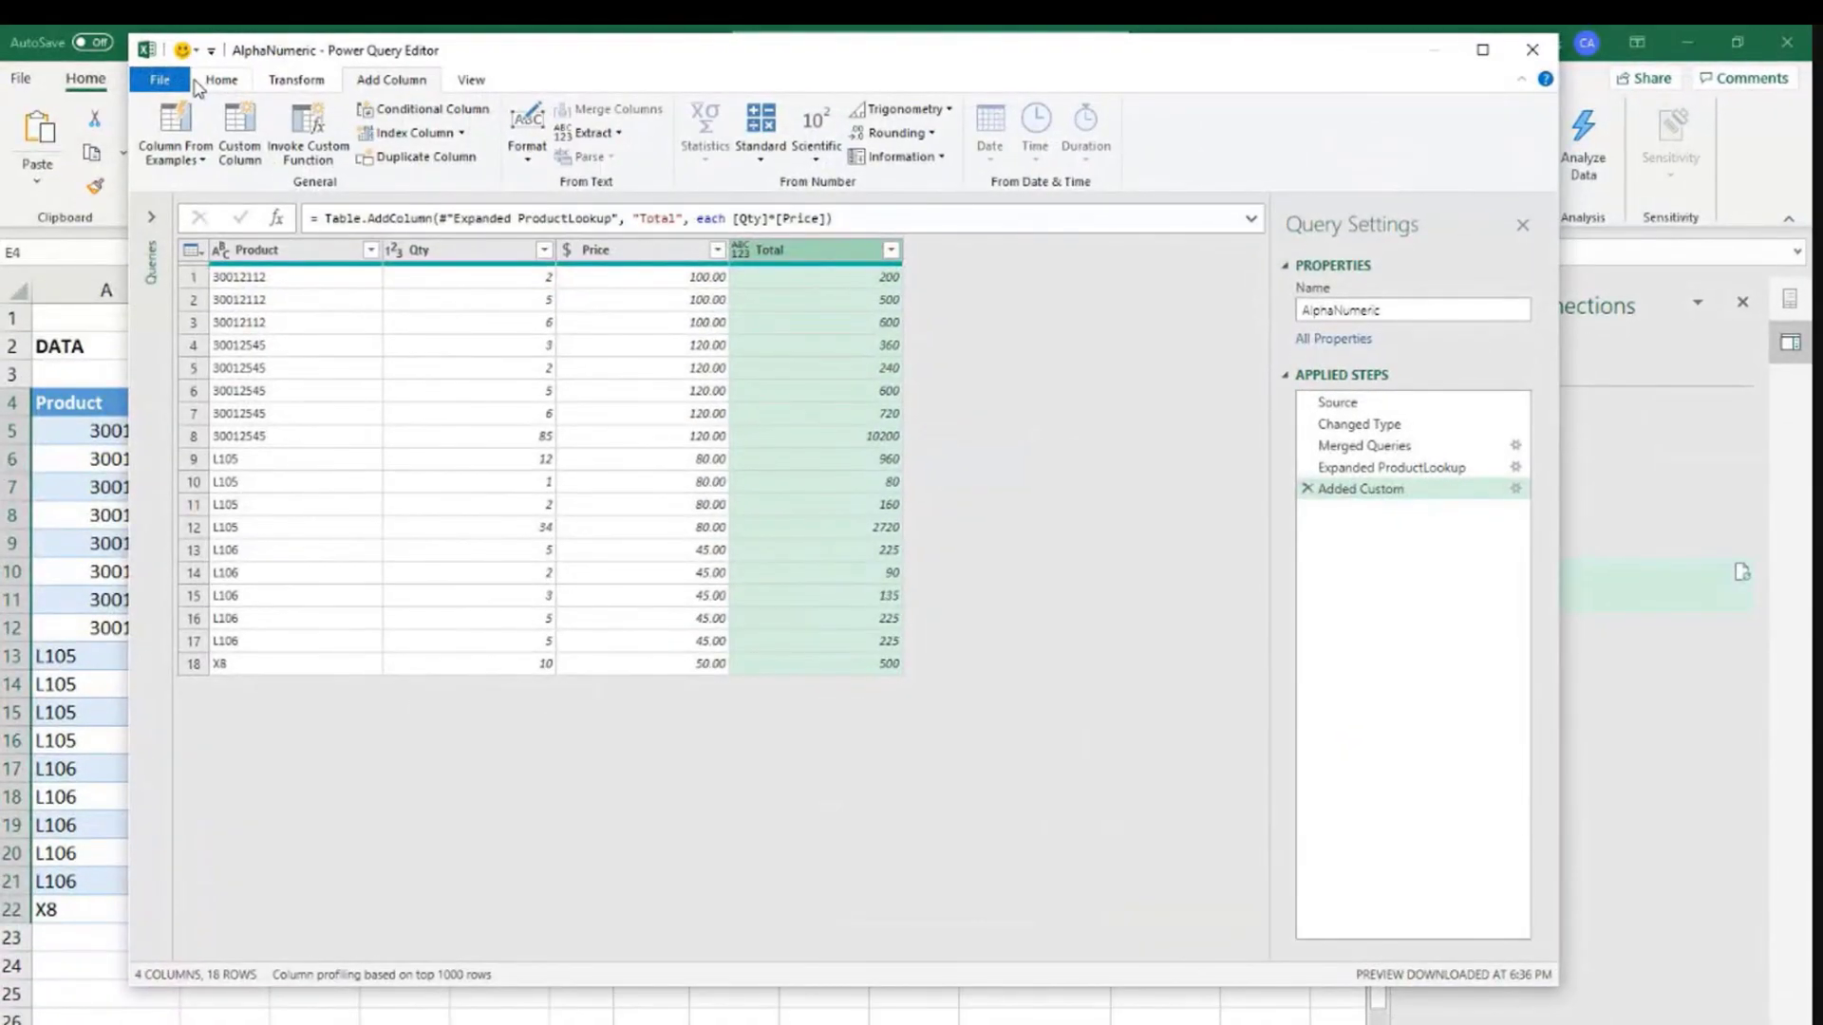
- Close & Load the AlphaNumeric query and check the new Total values on the sheet
{"action": "left_click", "coordinate": [204, 84]}
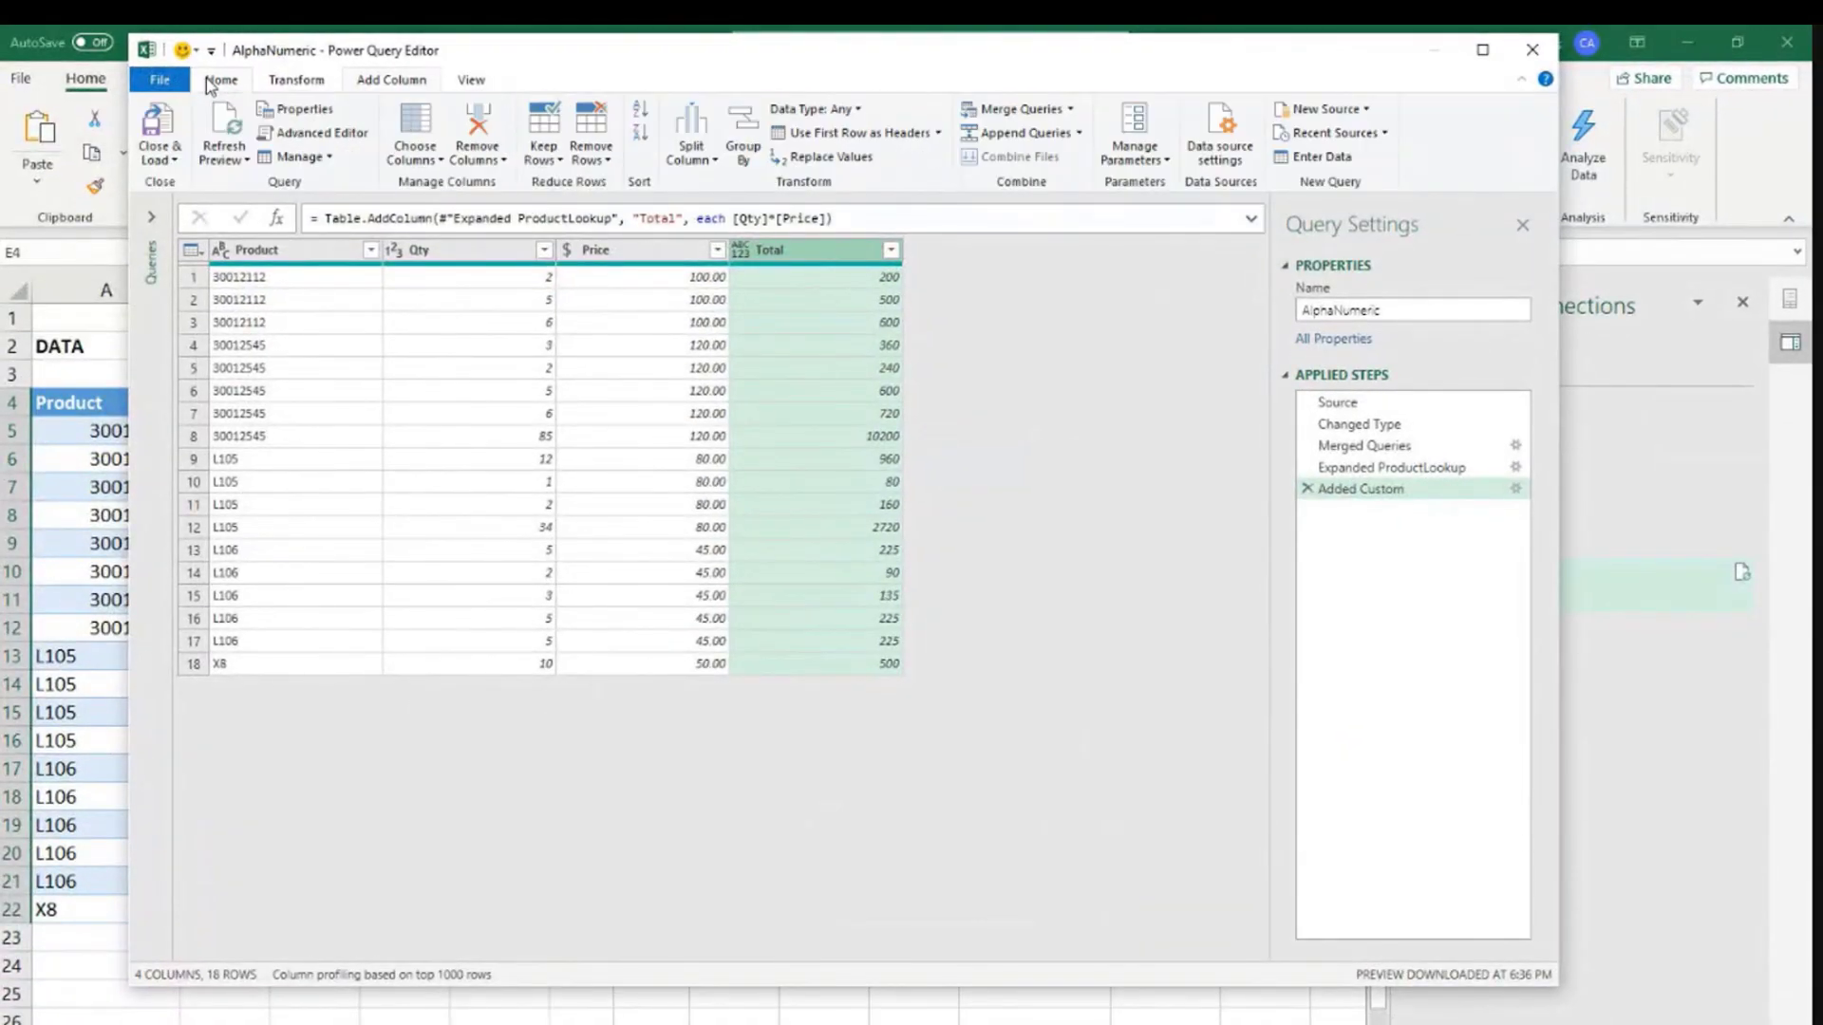
{"action": "left_click", "coordinate": [166, 133]}
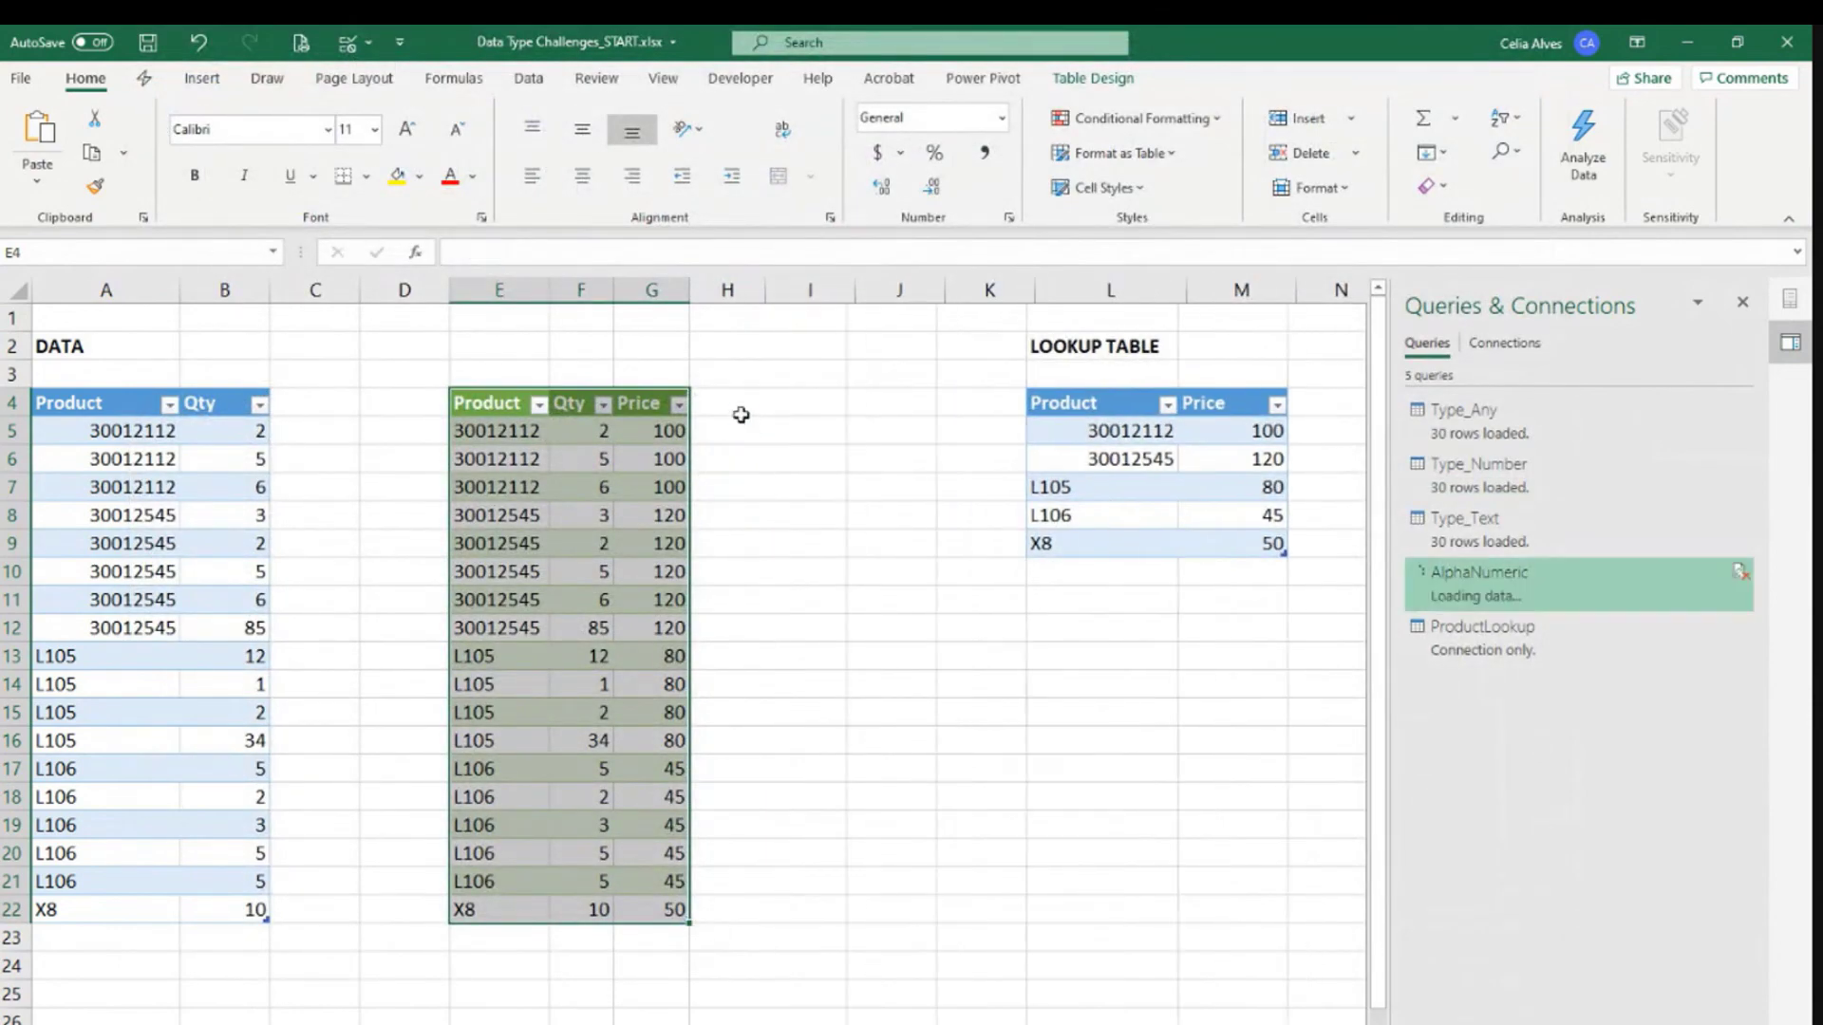
{"action": "left_click", "coordinate": [747, 508]}
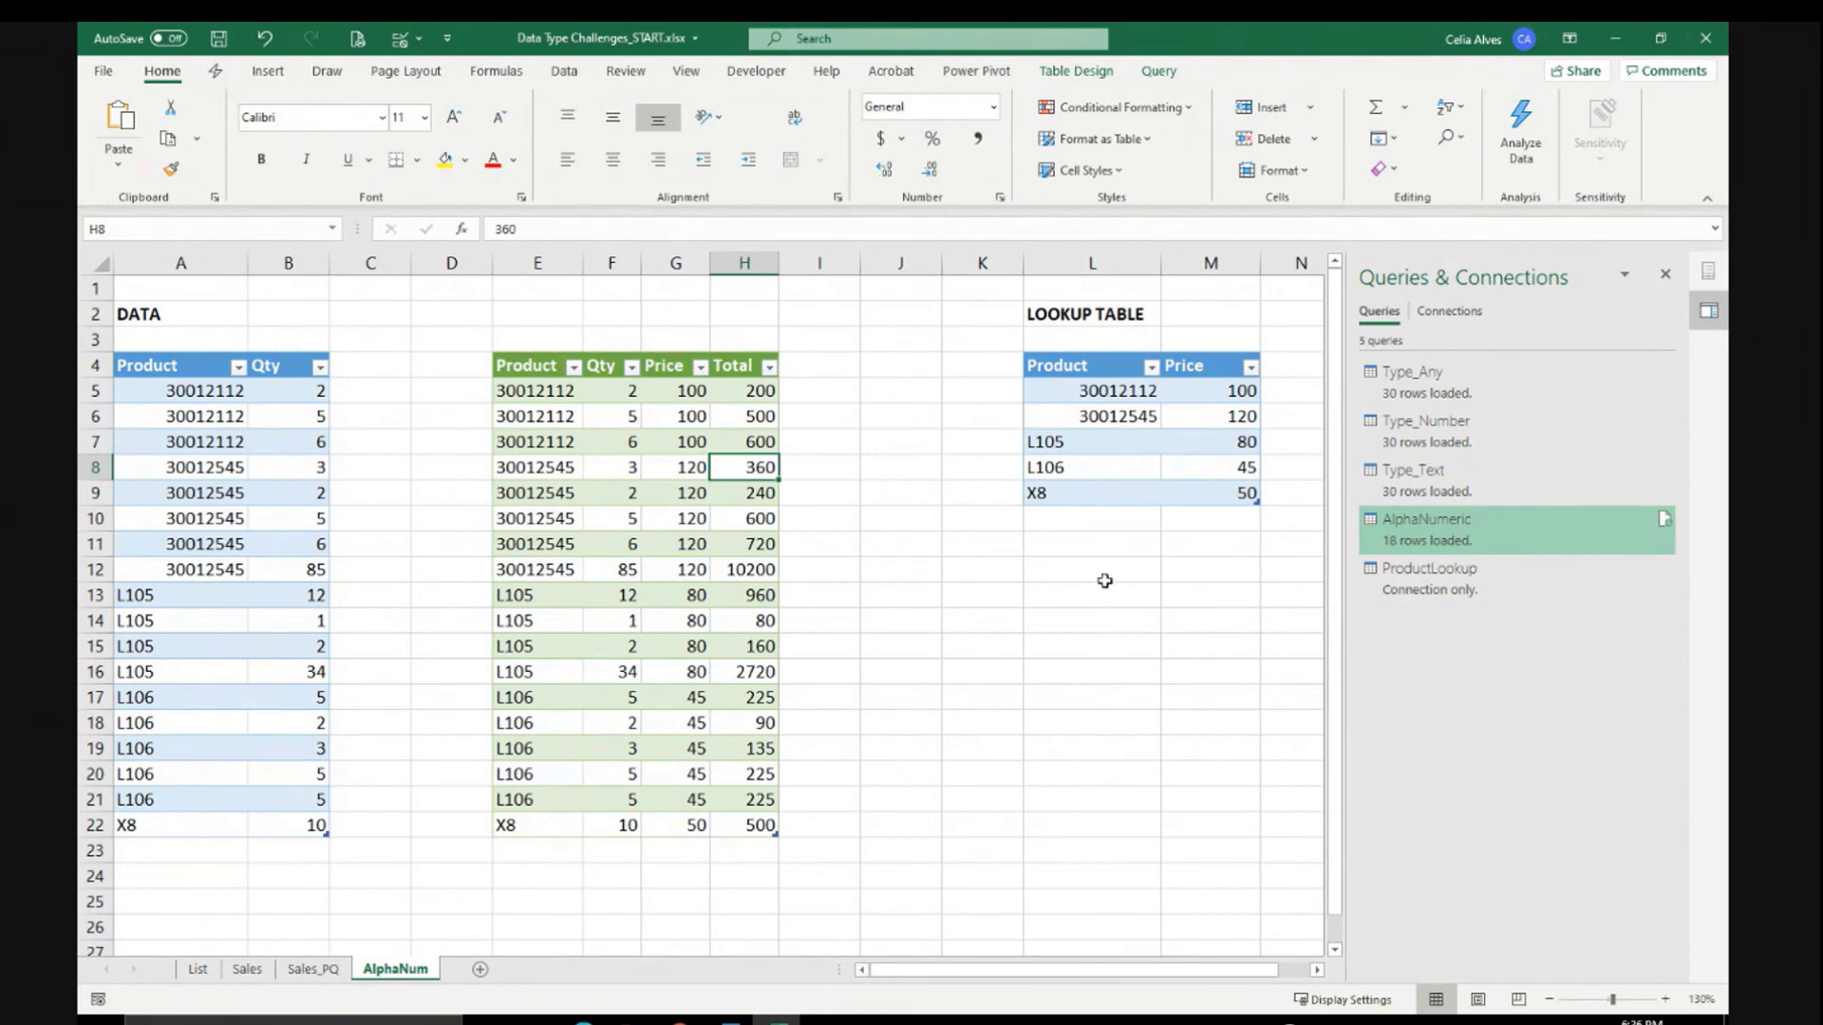
- Review the lookup, data and merged tables by selecting their product codes and ranges
{"action": "left_click_drag", "start_coordinate": [1101, 392], "coordinate": [1101, 495]}
{"action": "left_click", "coordinate": [1100, 391]}
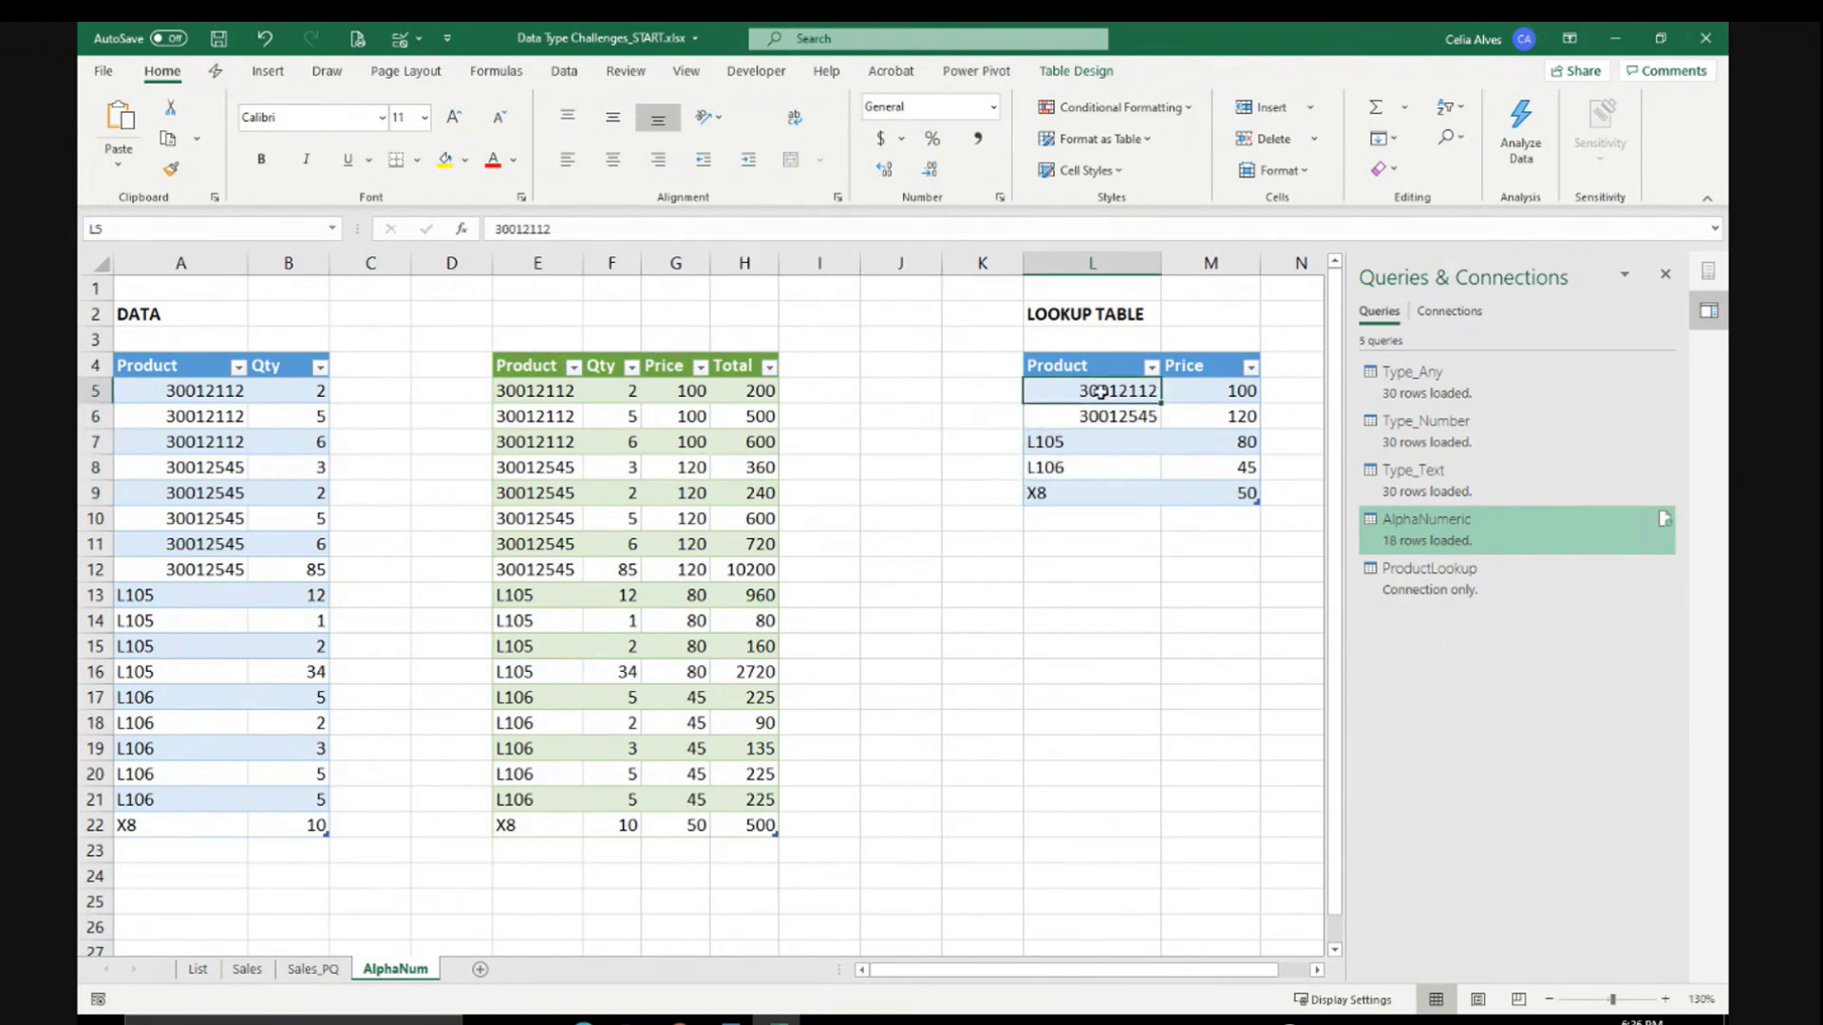
{"action": "left_click_drag", "start_coordinate": [205, 392], "coordinate": [204, 818]}
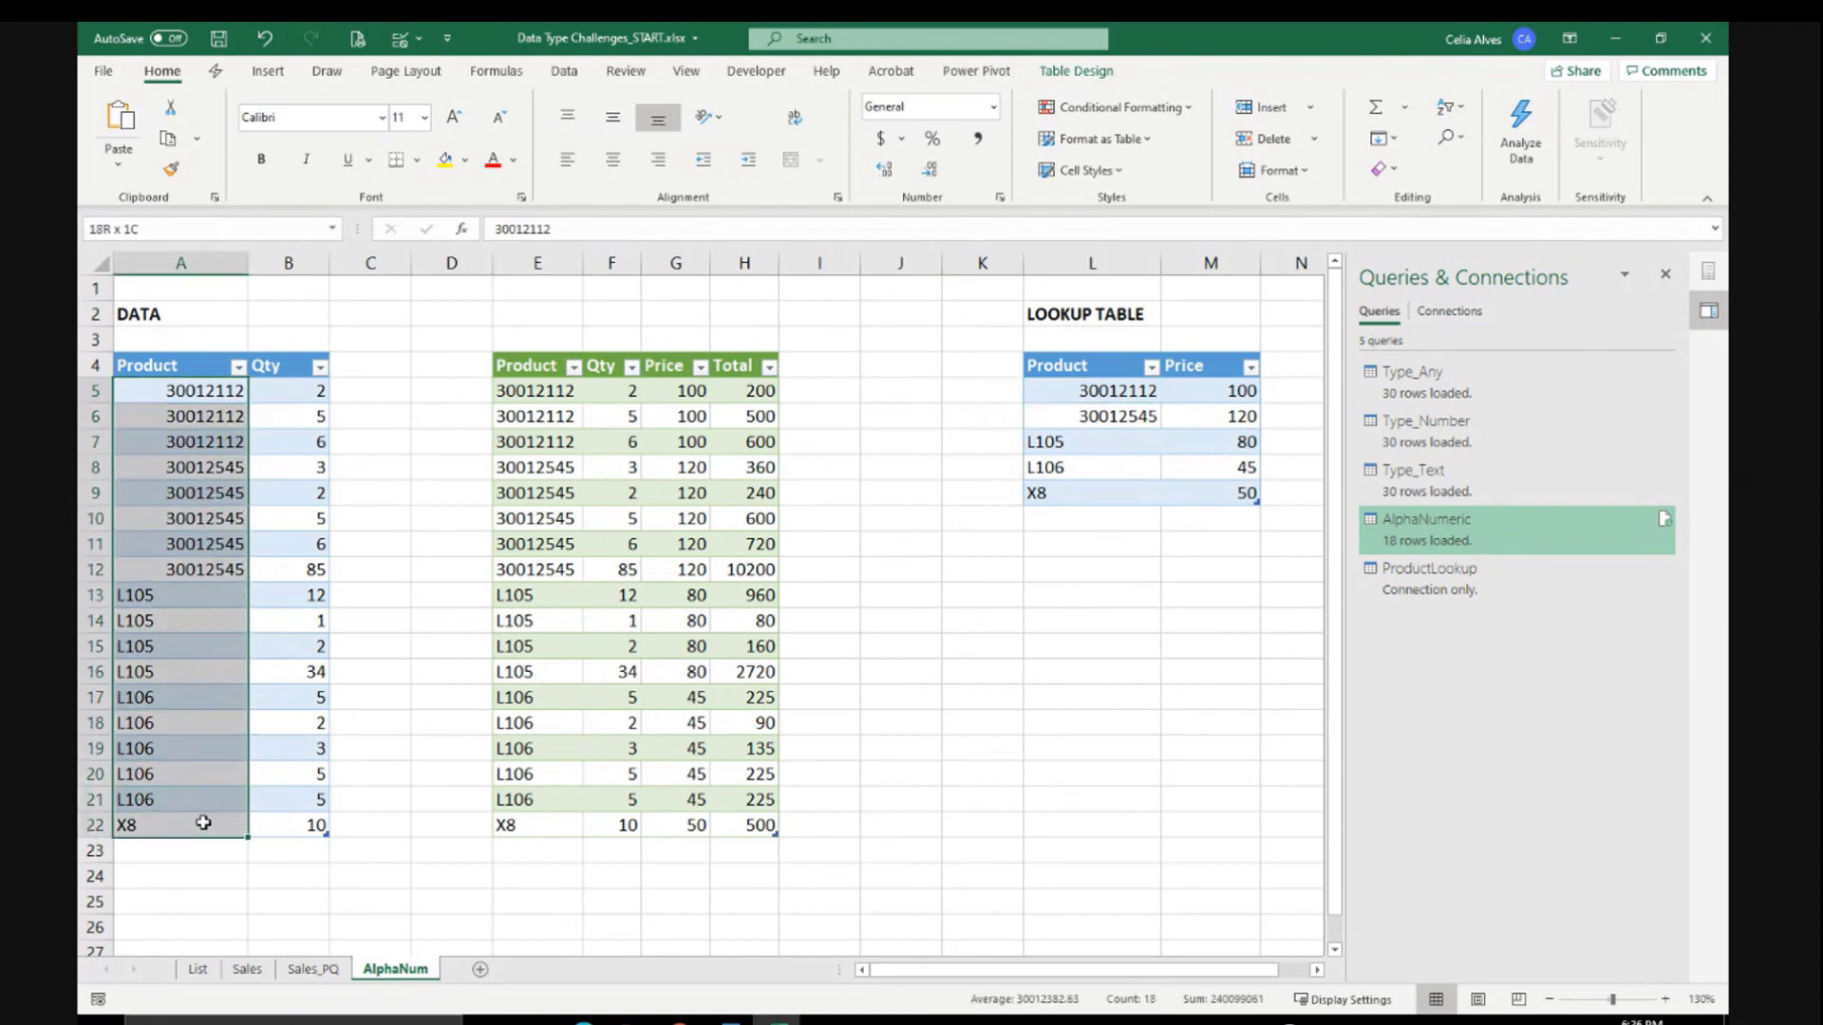
{"action": "left_click", "coordinate": [166, 522]}
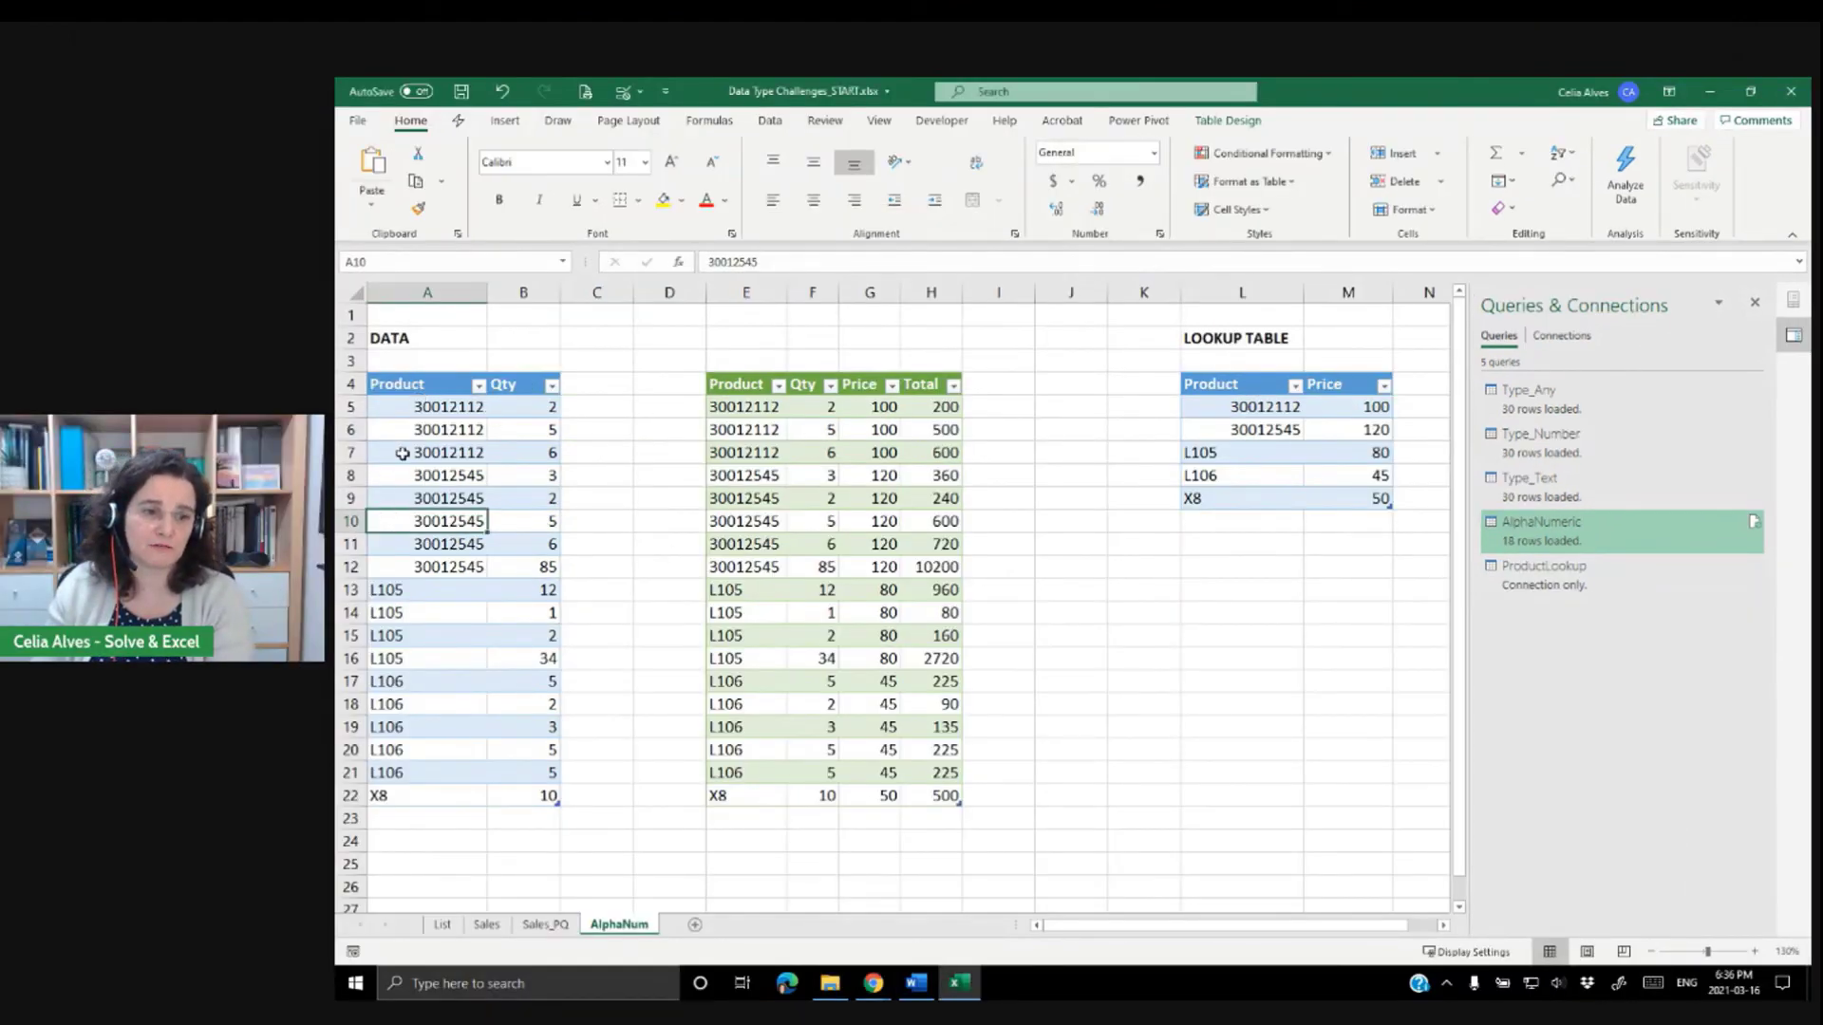
{"action": "left_click_drag", "start_coordinate": [395, 408], "coordinate": [546, 707]}
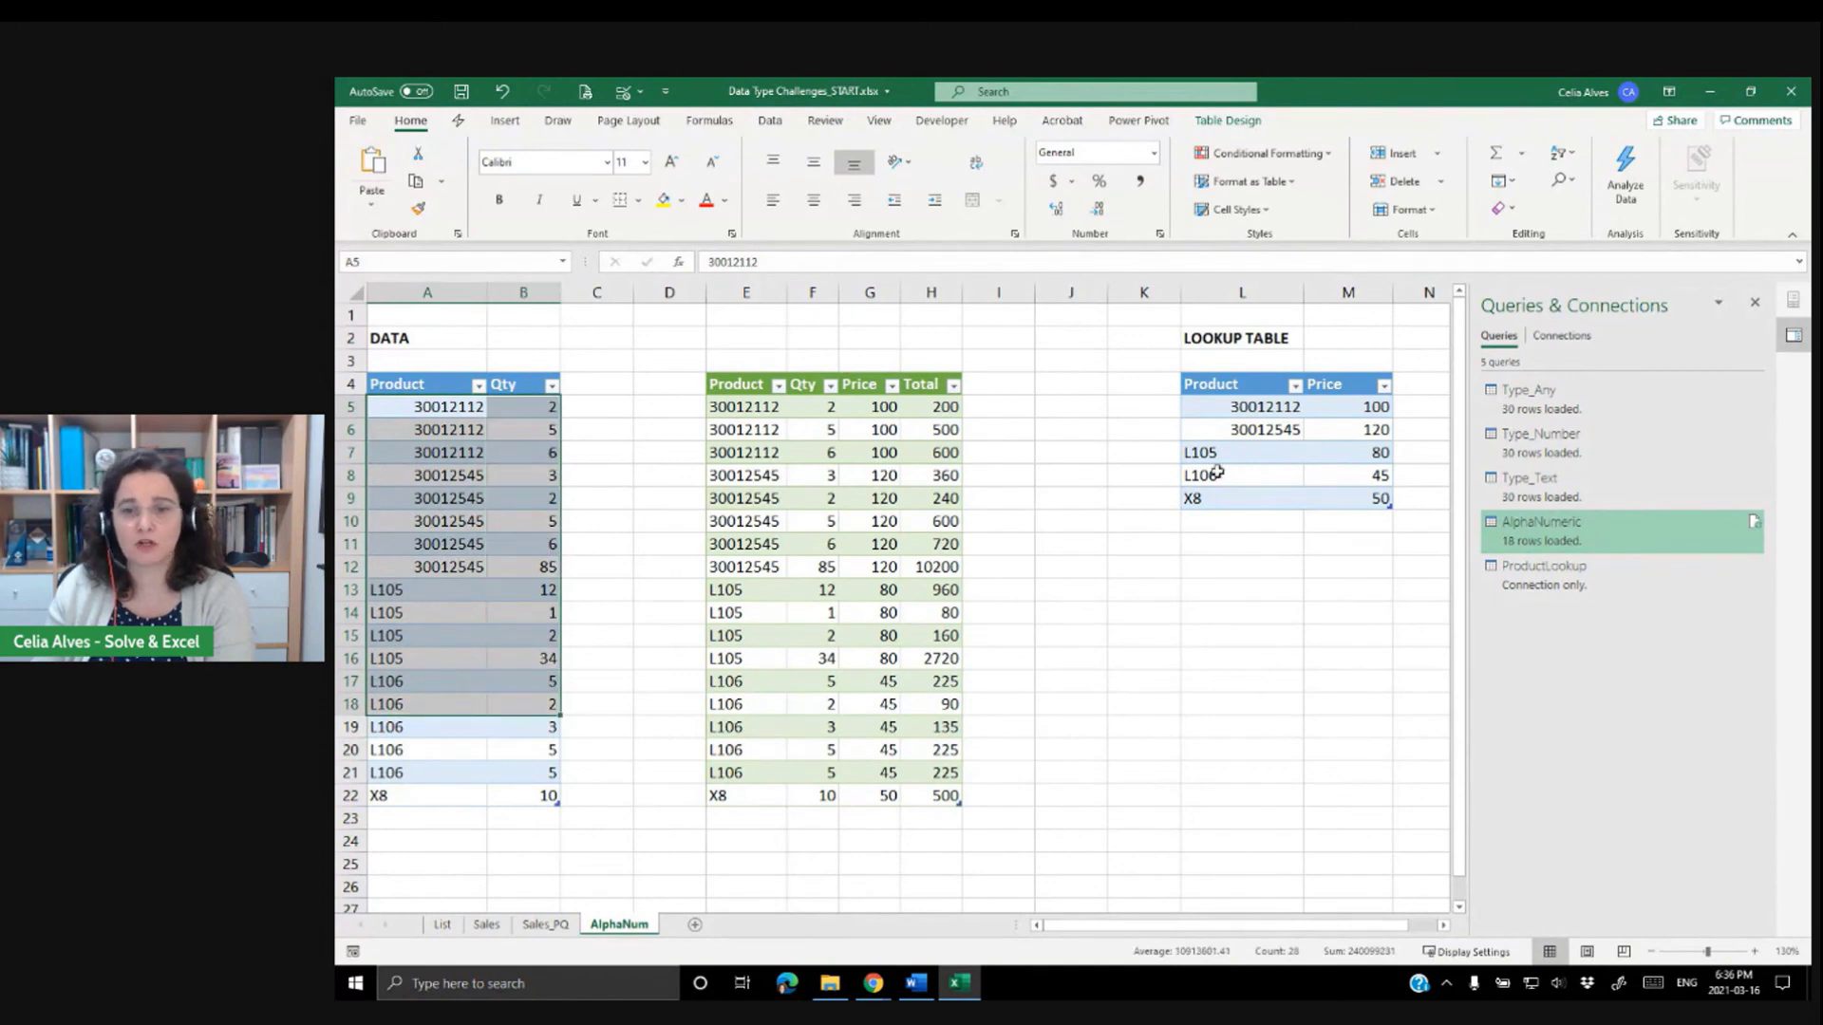
{"action": "left_click_drag", "start_coordinate": [1244, 406], "coordinate": [1344, 497]}
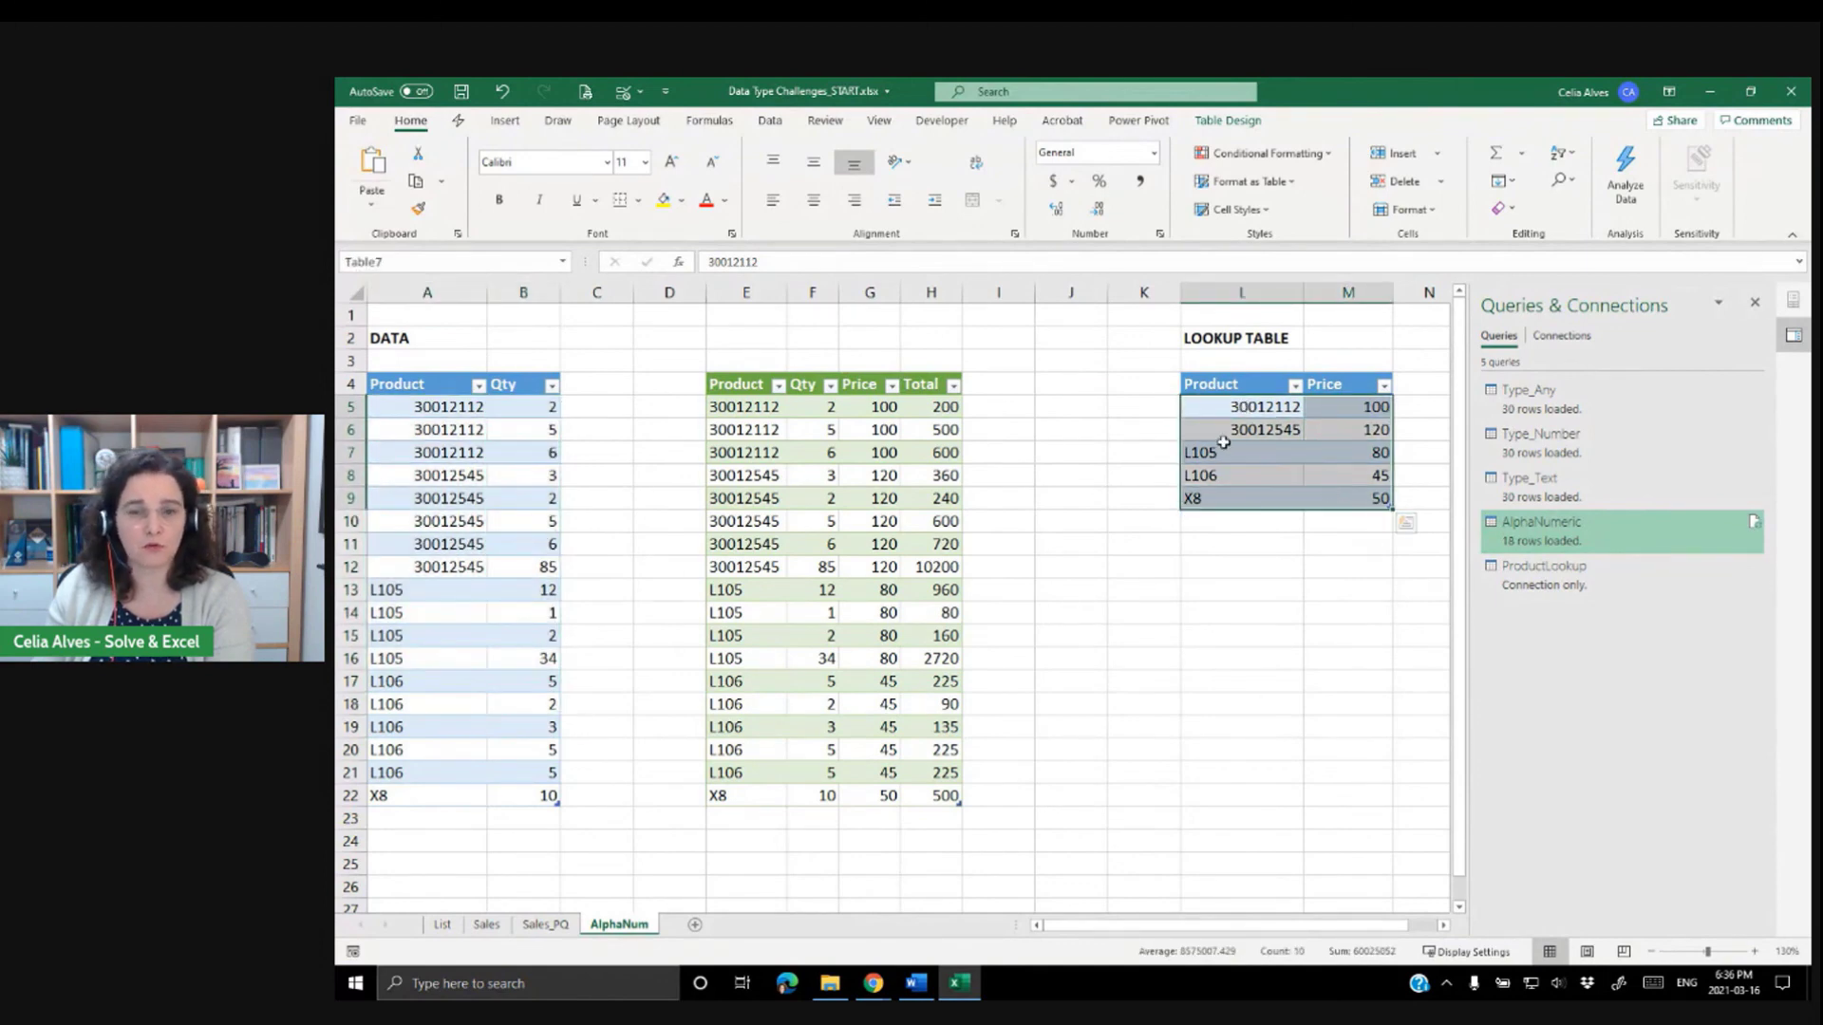
{"action": "left_click", "coordinate": [1548, 536]}
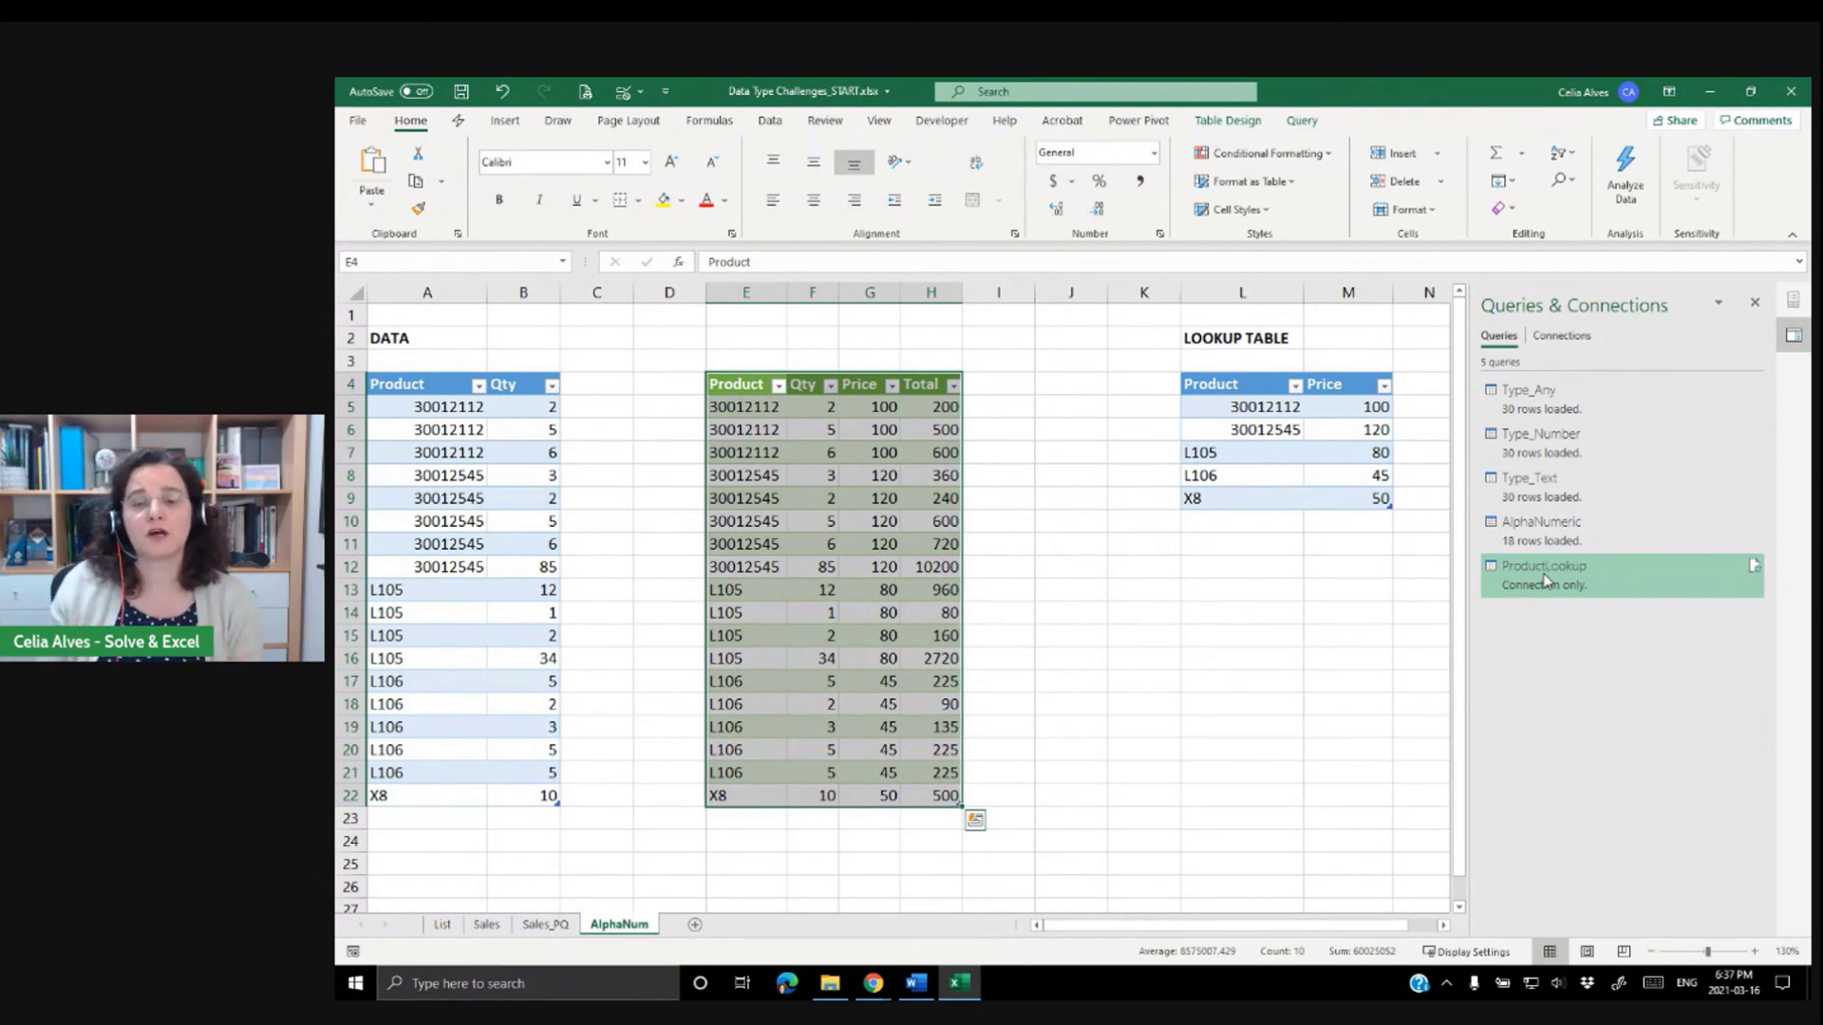
{"action": "left_click", "coordinate": [736, 384]}
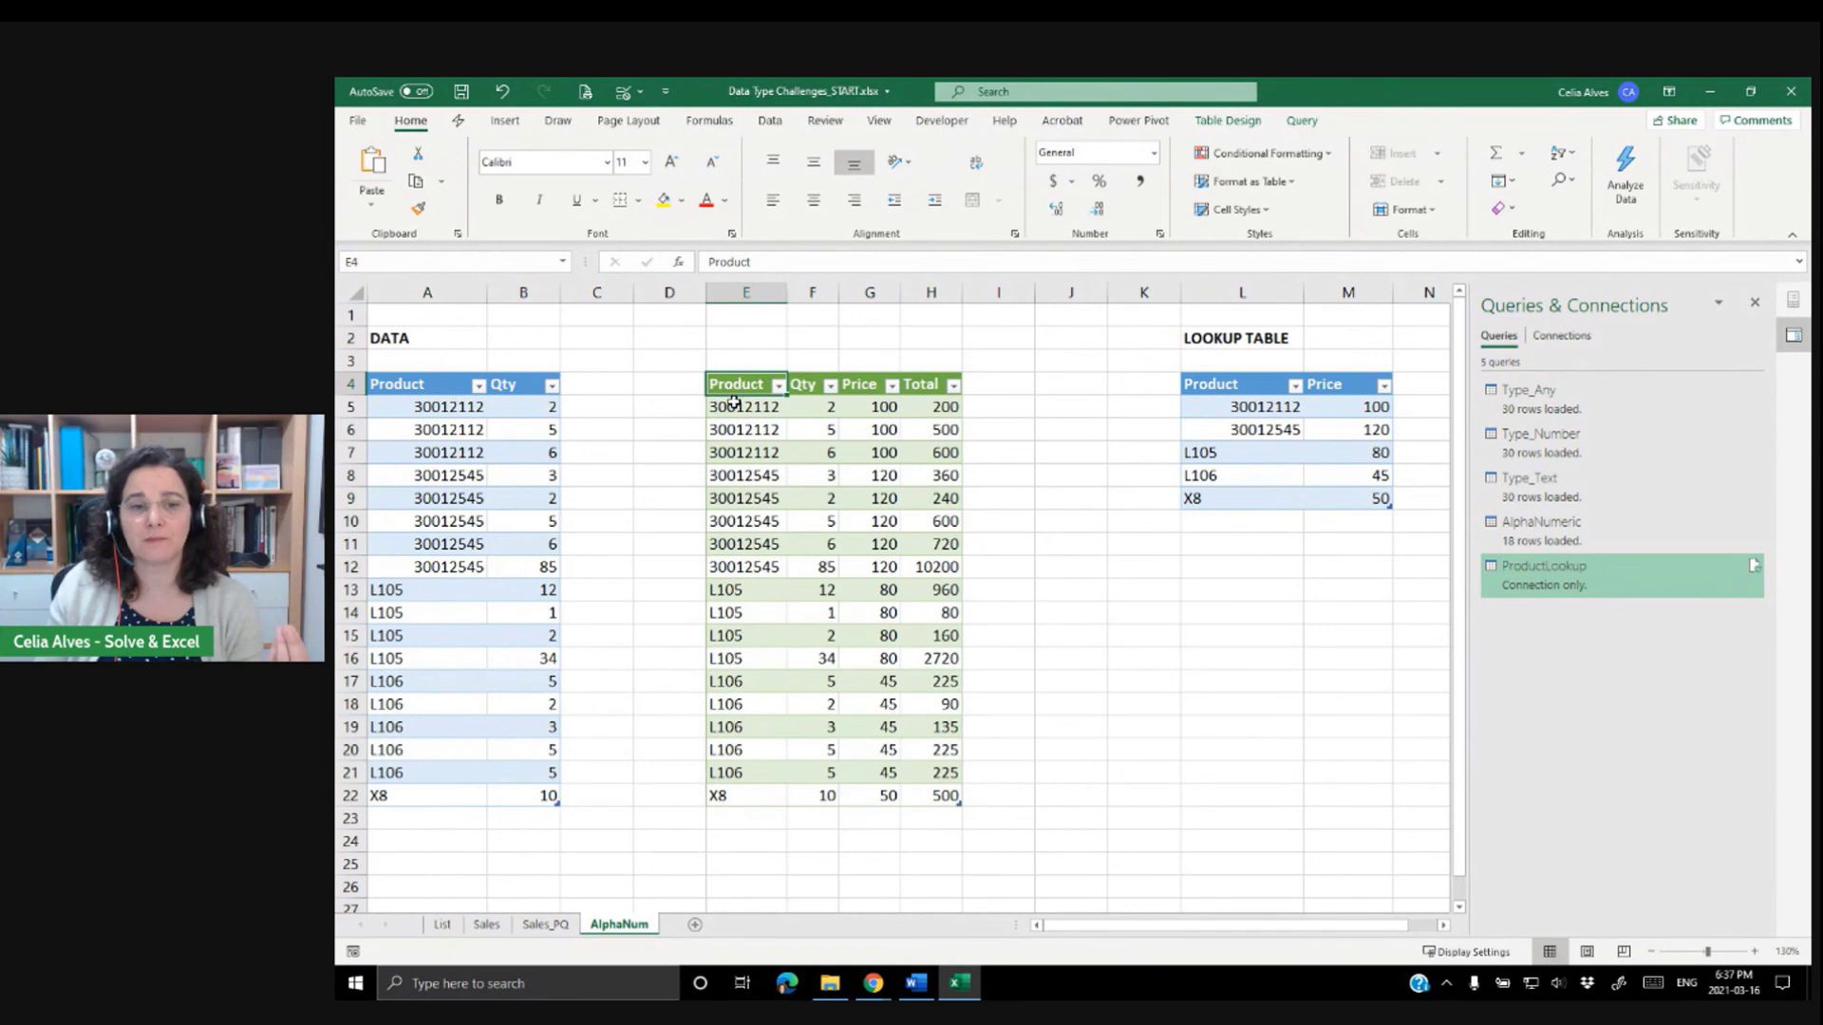
{"action": "left_click_drag", "start_coordinate": [734, 406], "coordinate": [750, 803]}
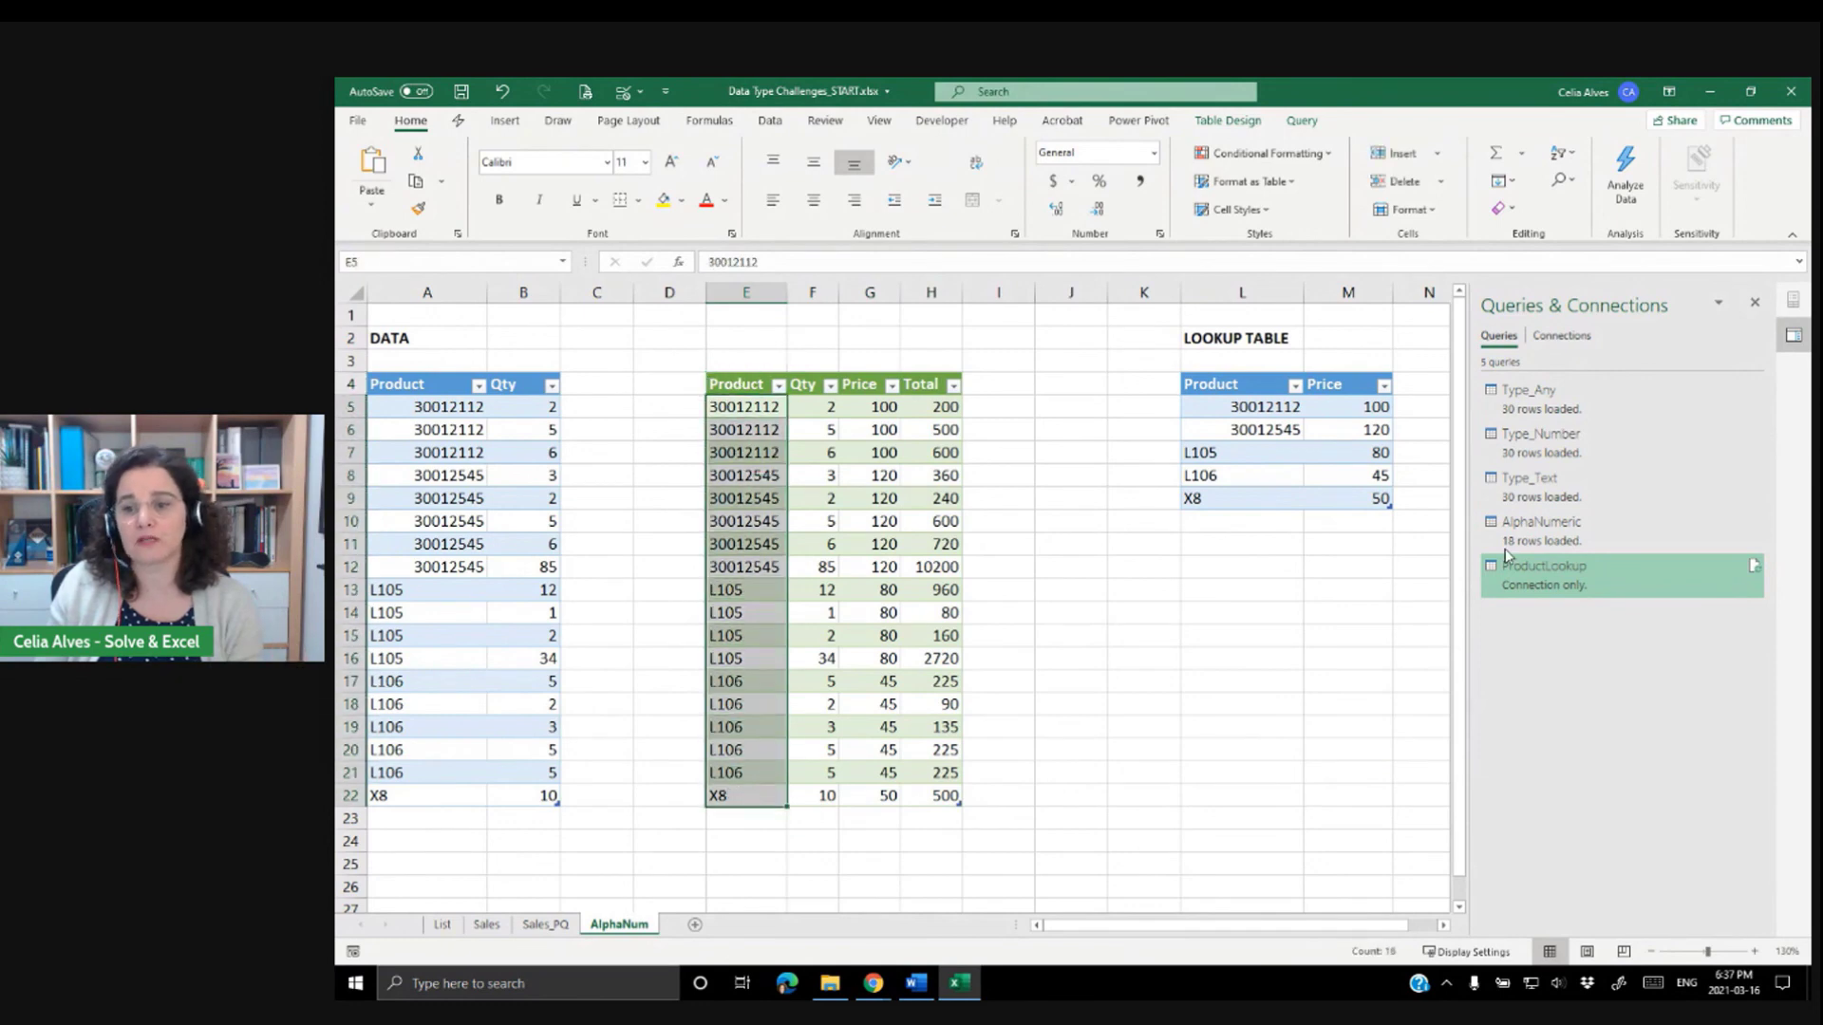
{"action": "left_click", "coordinate": [1533, 531]}
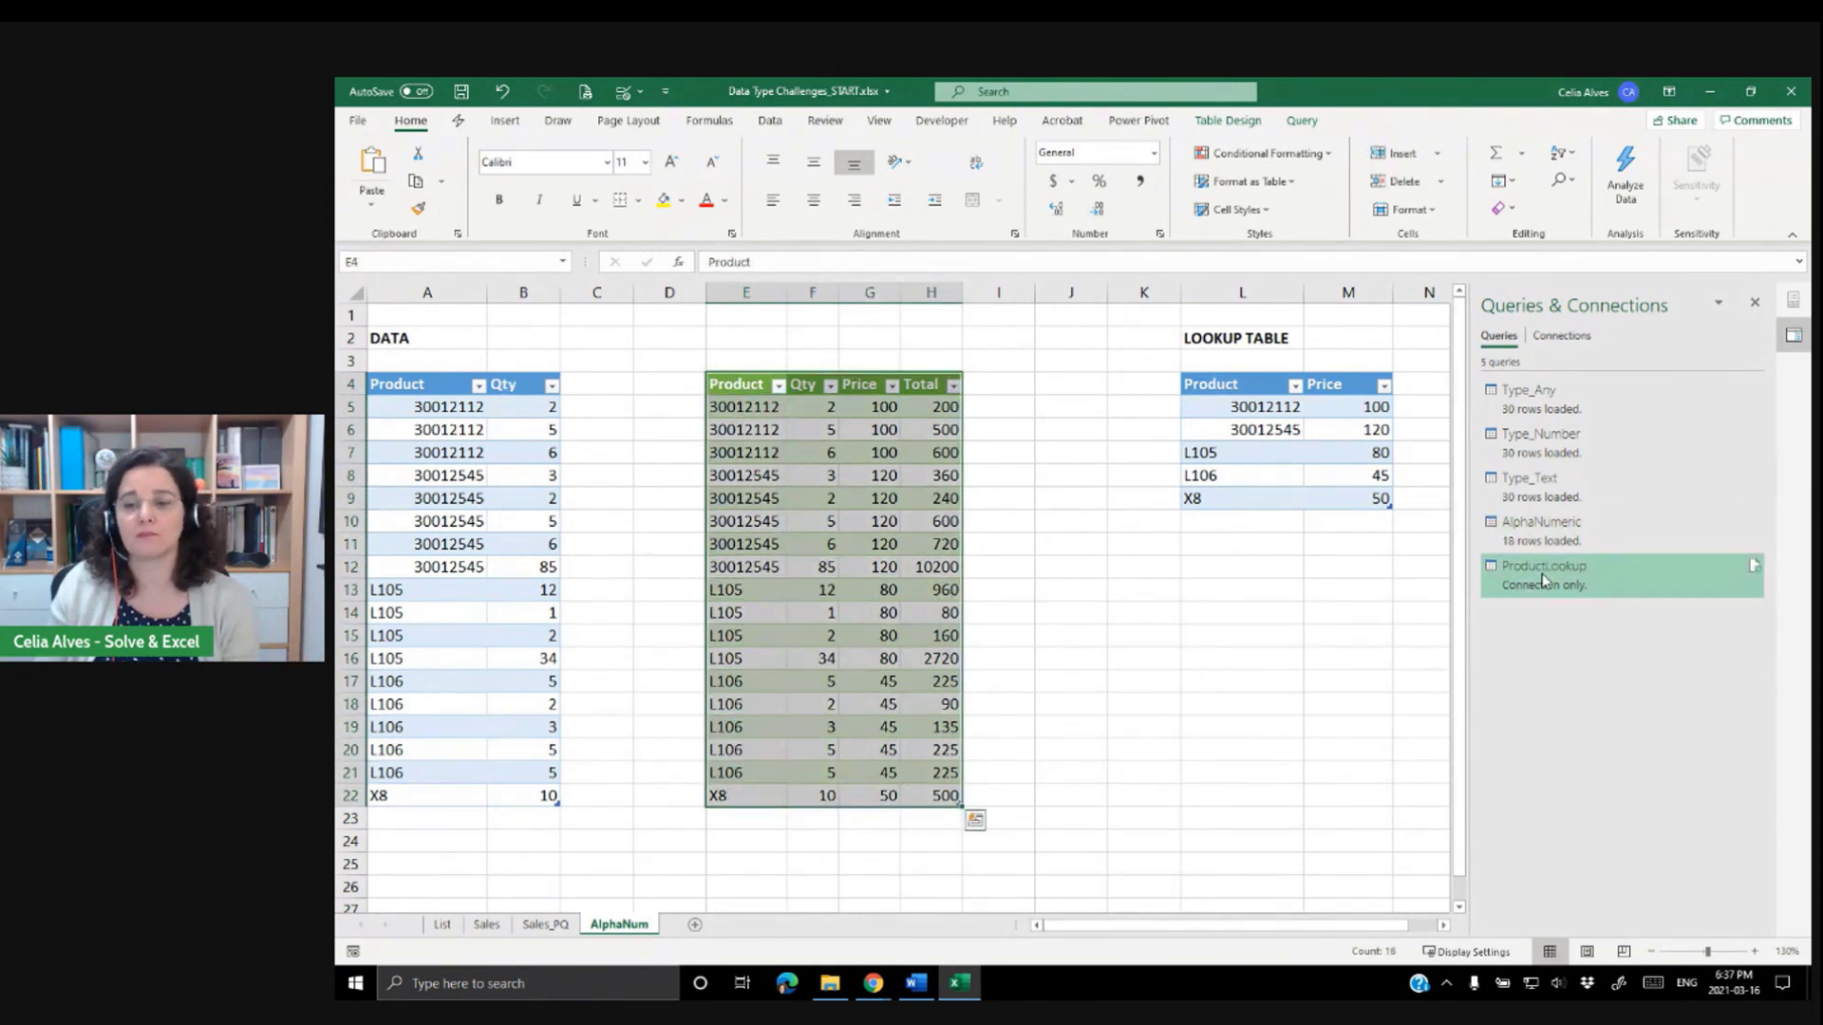